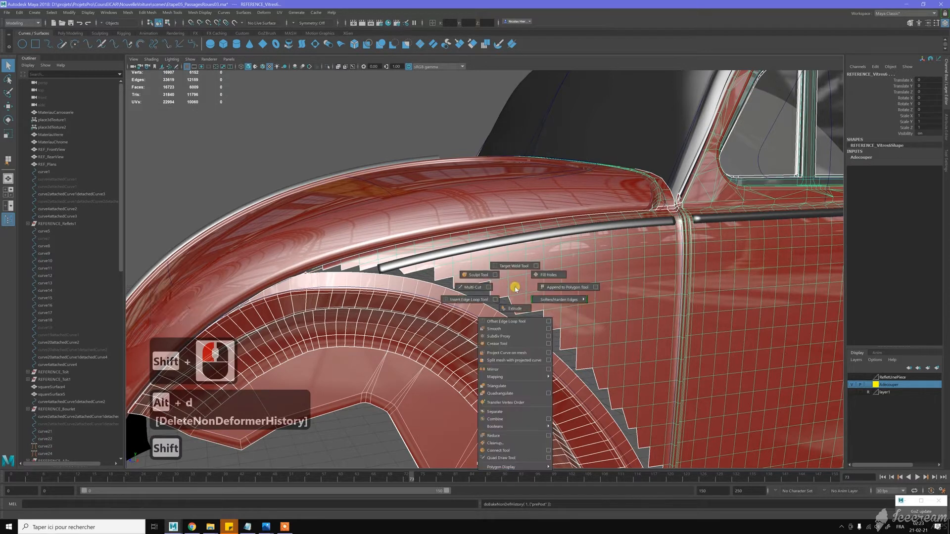
- Combine the selected car body panels into one mesh, clearing its non-deformer history and freezing its transforms
right_click_drag(513, 414, 513, 419, "shift")
scroll(515, 340, "down", 10)
left_click_drag(648, 333, 591, 315, "alt")
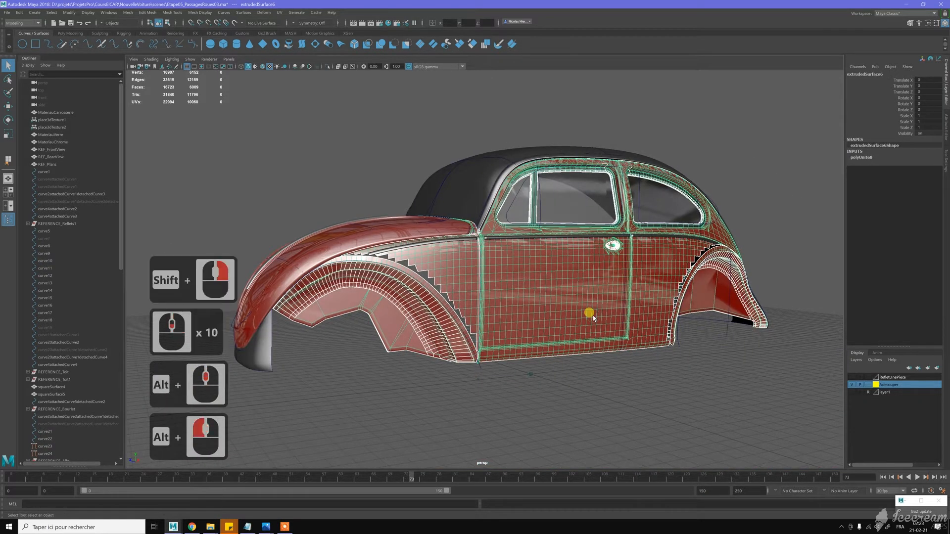
key("alt+d")
key("alt+f")
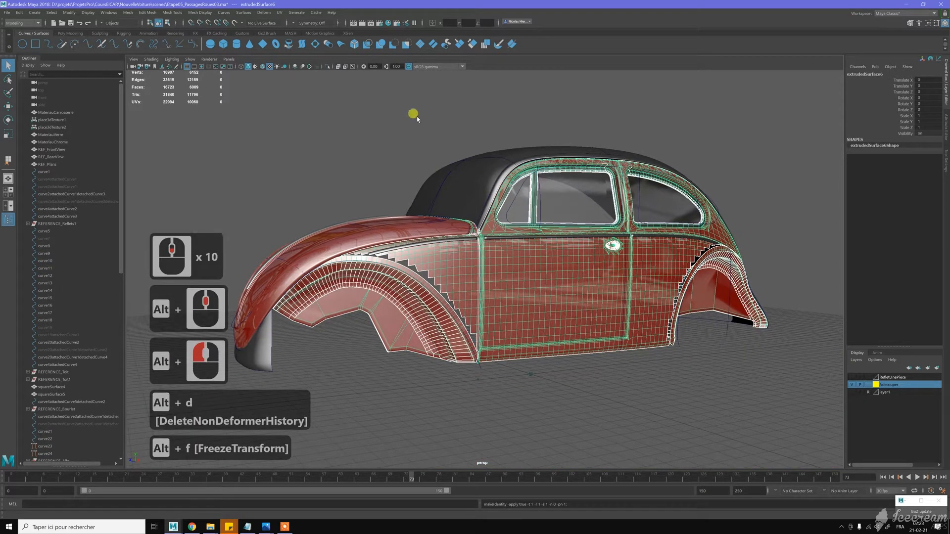
- Isolate the combined body mesh and delete the small face at the lower tip of the front wheel arch
scroll(388, 102, "up", 2)
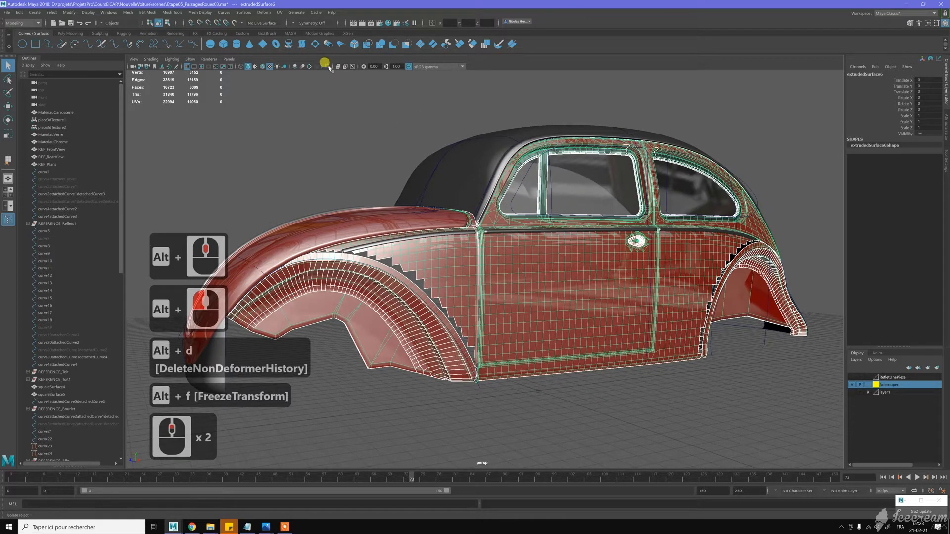
left_click(328, 67)
middle_click_drag(454, 205, 451, 219, "alt")
left_click_drag(452, 219, 534, 272, "alt")
middle_click_drag(535, 272, 636, 329, "alt")
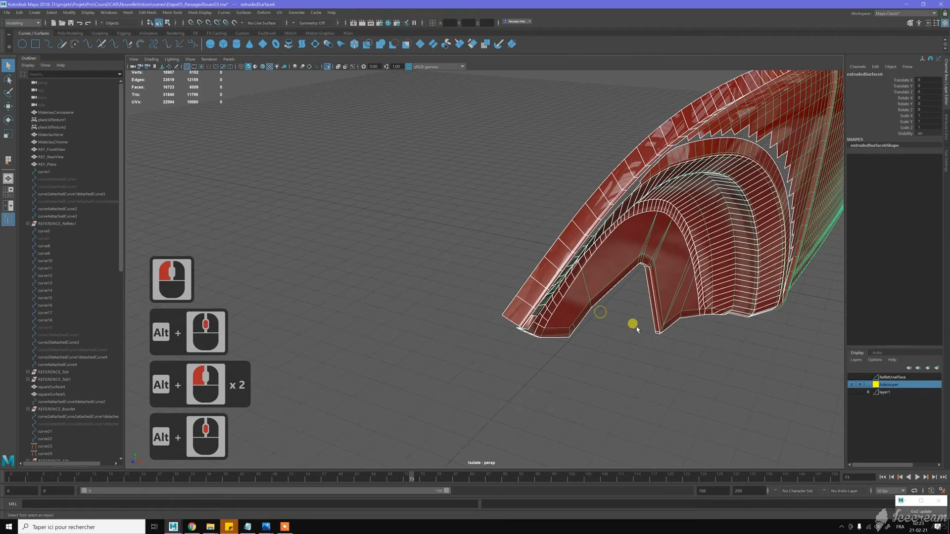
right_click_drag(637, 330, 566, 265, "alt")
middle_click_drag(557, 251, 598, 316, "alt")
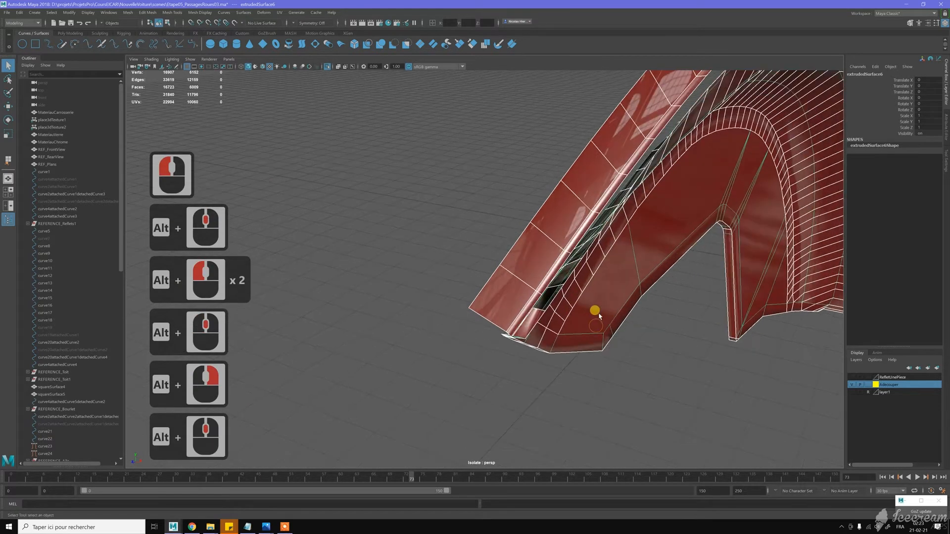
right_click_drag(599, 315, 583, 302, "alt")
left_click_drag(583, 301, 487, 273, "alt")
middle_click_drag(487, 274, 573, 249, "alt")
left_click_drag(619, 226, 600, 219, "alt")
middle_click_drag(600, 219, 619, 286, "alt")
middle_click_drag(685, 218, 571, 254, "alt")
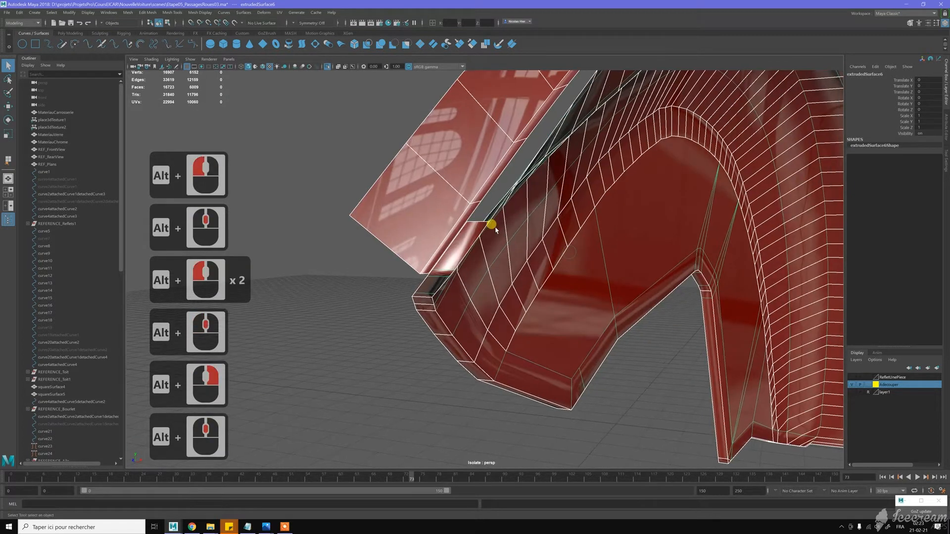
key("w")
right_click_drag(473, 226, 469, 245)
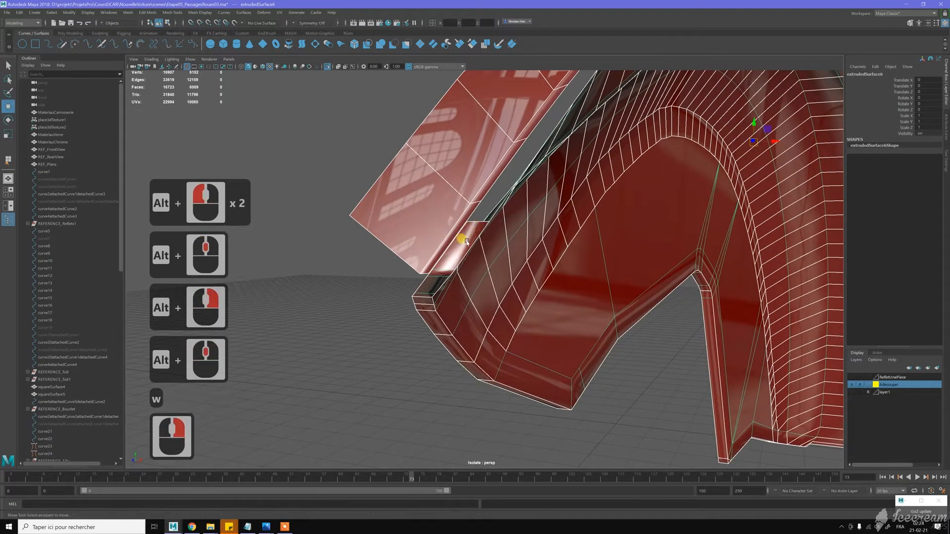
left_click(467, 243)
key("f")
left_click_drag(471, 246, 493, 227, "alt")
scroll(476, 237, "down", 7, "alt")
middle_click_drag(443, 274, 426, 244, "alt")
key("Delete")
- Merge the loose vertex at the wheel arch tip onto its neighbouring vertex with the Target Weld tool
left_click_drag(435, 248, 431, 270, "alt")
middle_click_drag(431, 271, 435, 240, "alt")
key("w")
right_click_drag(437, 243, 474, 238)
left_click(445, 256)
left_click(599, 251)
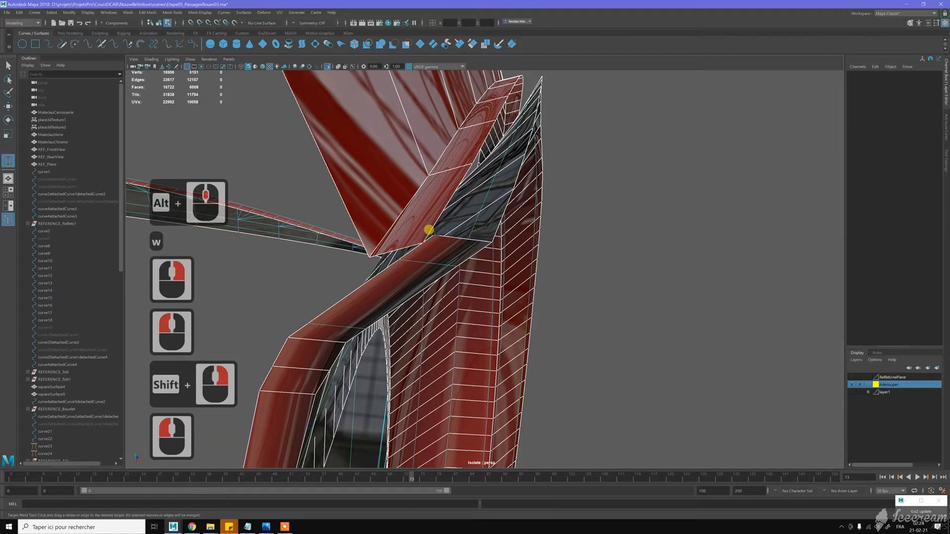
left_click_drag(434, 235, 423, 242)
left_click(494, 206)
- Bridge the border edge of the fender strip to the facing wheel arch edge at the lower front tip
scroll(509, 275, "down", 6, "alt")
left_click_drag(508, 274, 467, 204, "alt")
key("w")
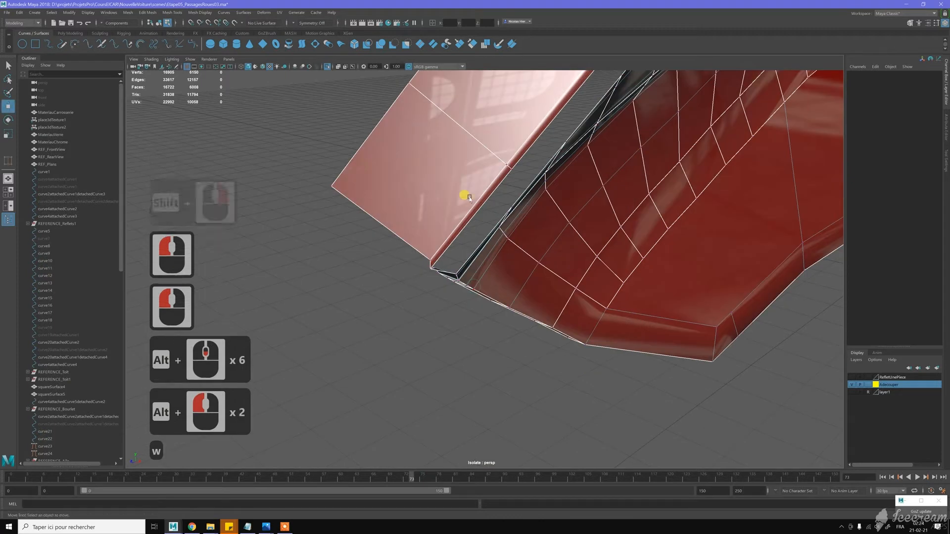
left_click(469, 205)
left_click(469, 206)
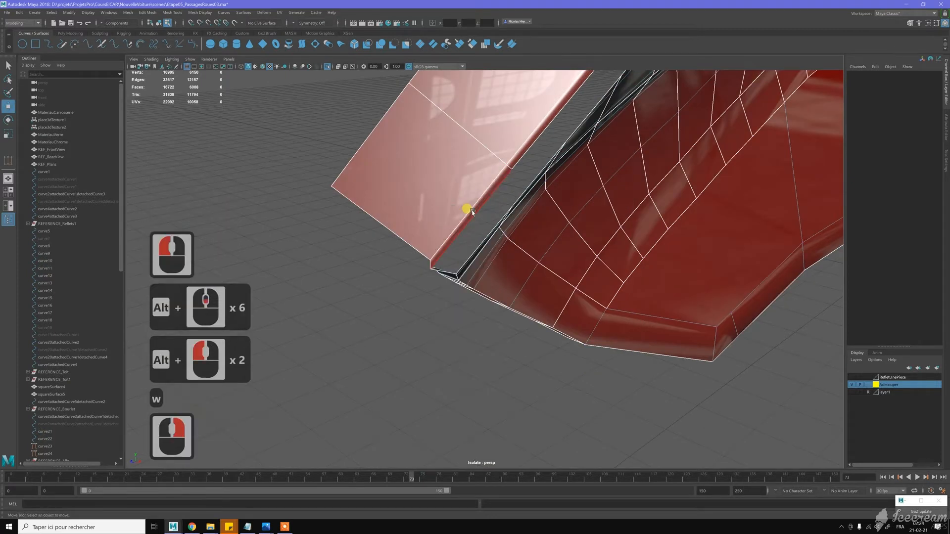
left_click_drag(469, 207, 497, 212, "alt")
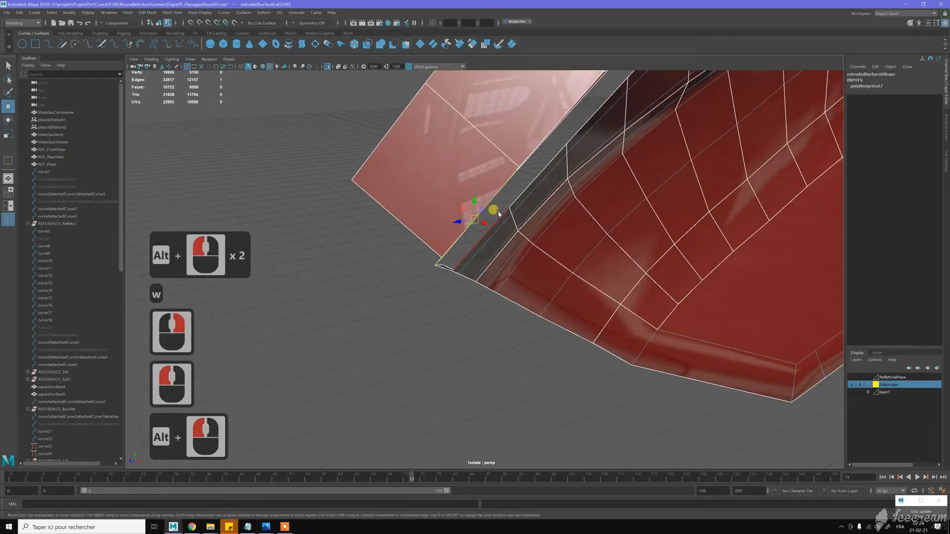
left_click(500, 212, "shift")
right_click_drag(500, 213, 495, 302, "shift")
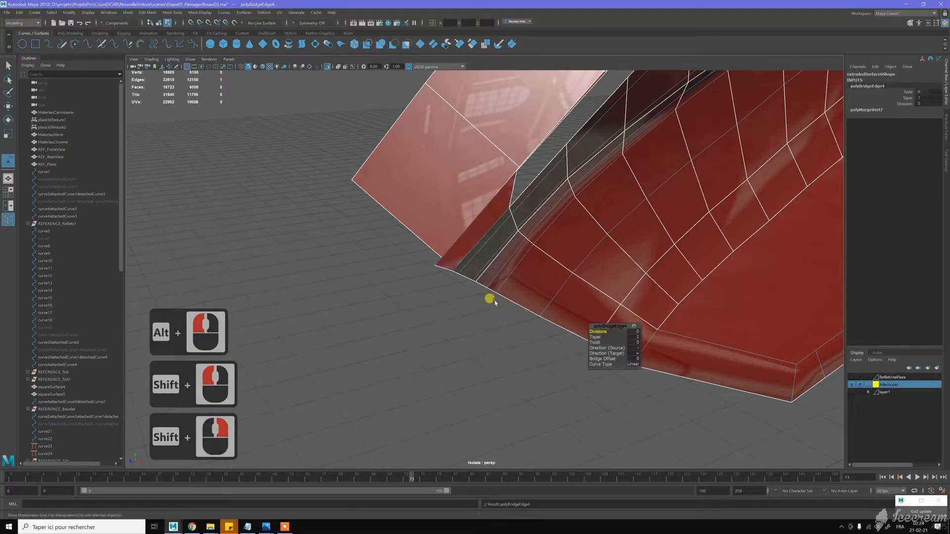
key("w")
- Bridge the gap between the front fender's lower rear corner and the adjacent edge of the vertical door seam
scroll(470, 296, "down", 13)
left_click_drag(613, 195, 577, 198, "alt")
middle_click_drag(576, 198, 596, 241, "alt")
left_click_drag(595, 241, 577, 222, "alt")
middle_click_drag(576, 222, 486, 126, "alt")
middle_click_drag(578, 250, 507, 176, "alt")
right_click_drag(508, 175, 655, 298, "alt")
left_click_drag(655, 298, 562, 212, "alt")
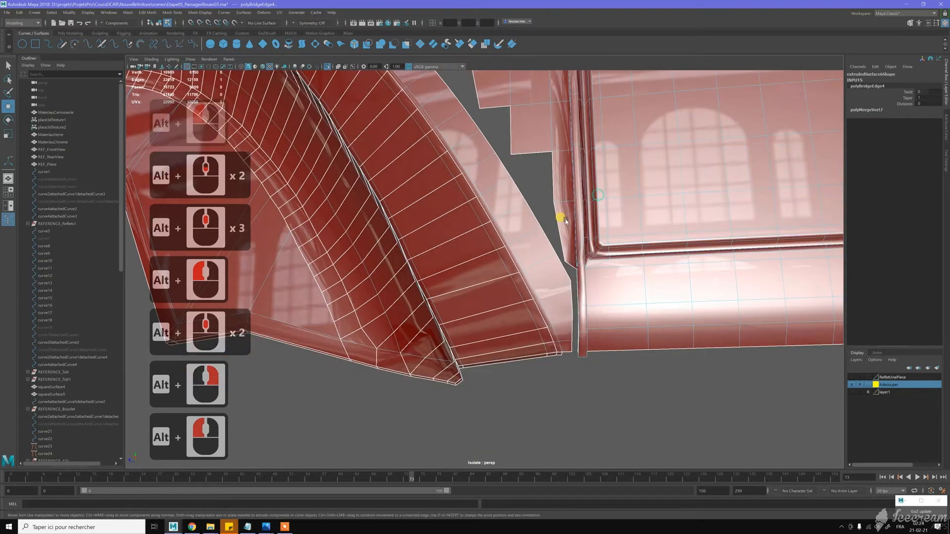
middle_click_drag(562, 212, 572, 230, "alt")
left_click_drag(571, 229, 531, 241, "alt")
middle_click_drag(531, 242, 538, 189, "alt")
right_click_drag(538, 257, 831, 367, "alt")
middle_click_drag(537, 237, 542, 293, "alt")
left_click_drag(542, 293, 495, 265, "alt")
scroll(494, 265, "down", 4, "alt")
middle_click_drag(495, 265, 499, 91, "alt")
left_click_drag(499, 91, 512, 264, "alt")
scroll(481, 243, "down", 7, "alt")
middle_click_drag(480, 242, 511, 82, "alt")
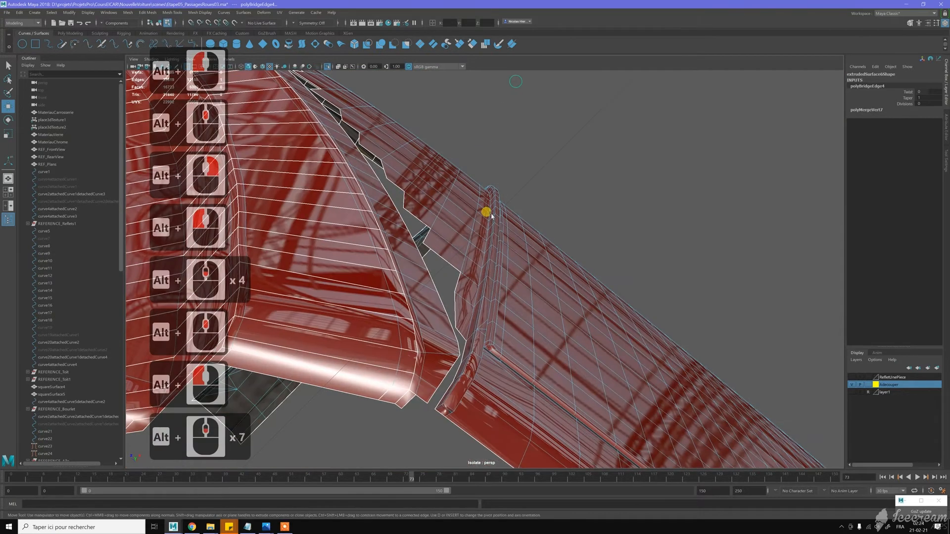
middle_click_drag(458, 296, 545, 54, "alt")
left_click_drag(505, 212, 483, 233, "alt")
middle_click_drag(483, 233, 471, 219, "alt")
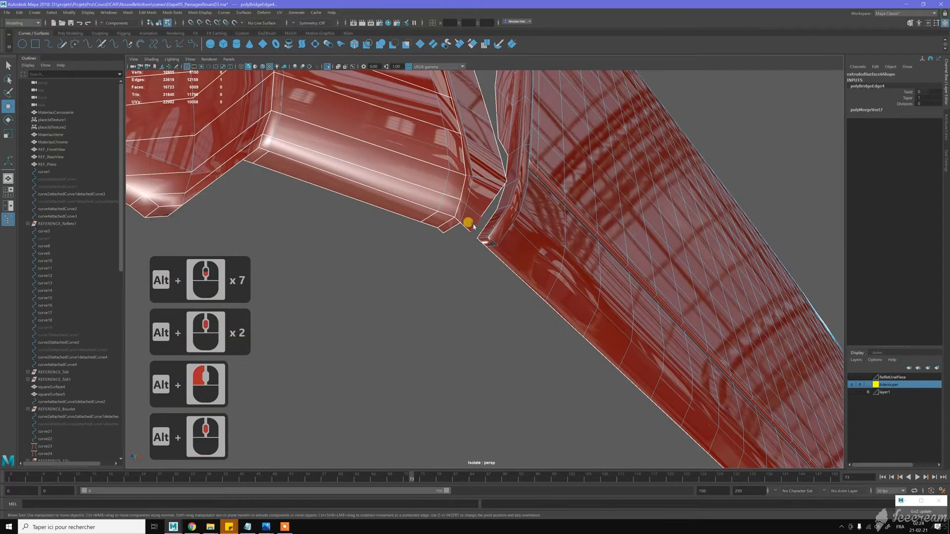
left_click(480, 225)
left_click(509, 203, "shift")
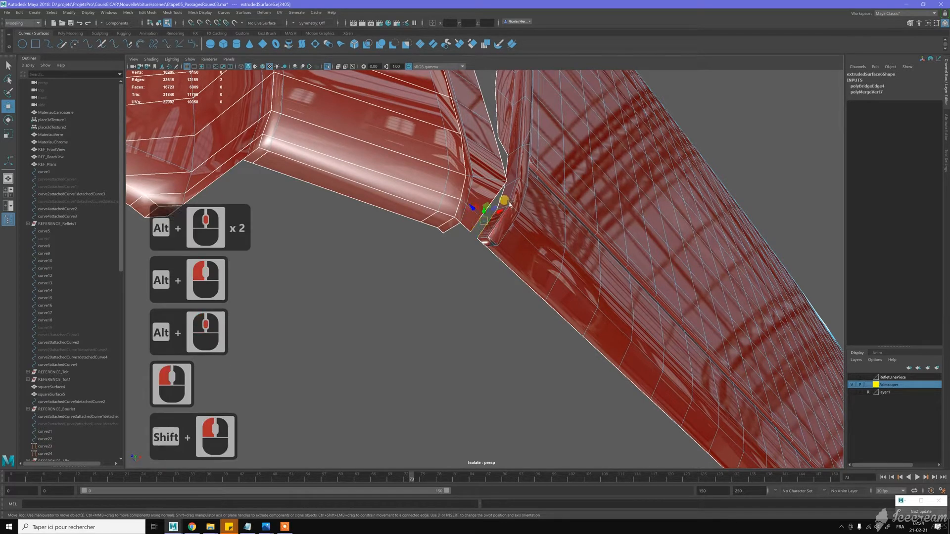
right_click_drag(511, 203, 514, 261, "shift")
right_click_drag(511, 299, 509, 291, "shift")
key("w")
- Examine the bridged face at the fender's lower rear corner and its corner vertex beside the door seam
left_click_drag(507, 212, 497, 225, "alt")
middle_click_drag(500, 156, 492, 267, "alt")
left_click_drag(500, 207, 512, 240, "alt")
middle_click_drag(513, 212, 497, 300, "alt")
left_click_drag(494, 220, 516, 242, "alt")
middle_click_drag(498, 170, 511, 264, "alt")
right_click_drag(486, 242, 460, 209, "alt")
left_click_drag(459, 208, 453, 247, "alt")
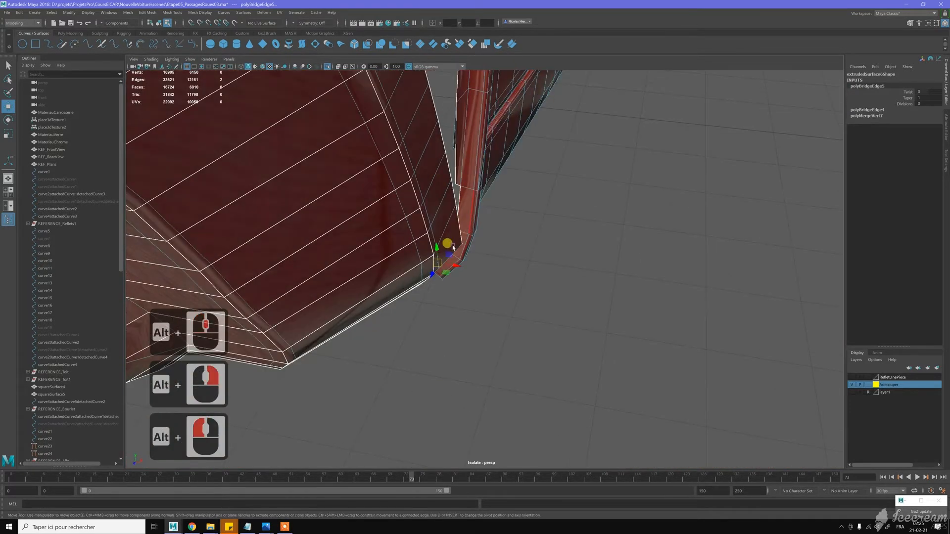
key("w")
right_click_drag(448, 226, 453, 242)
left_click(454, 239)
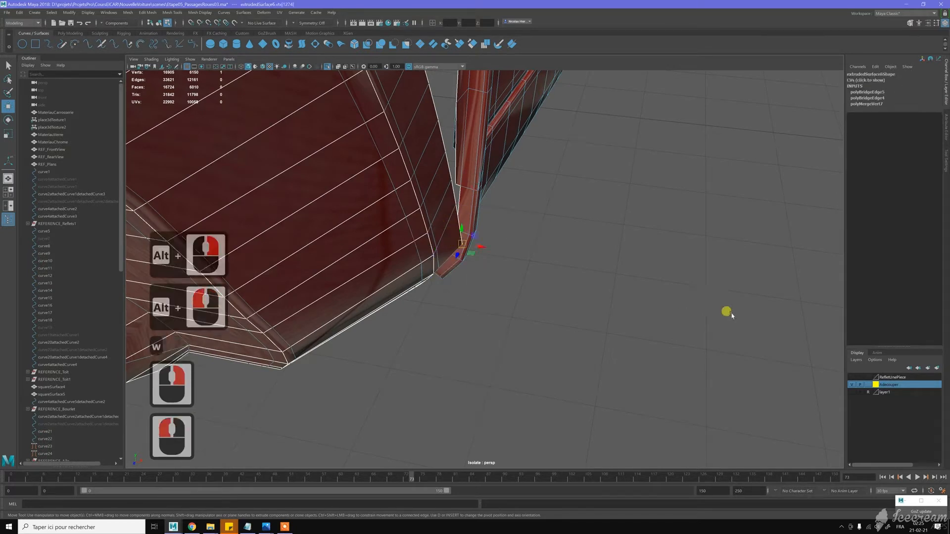
- Turn off the isolated view and show the RefletUnePiece layer
left_click(327, 67)
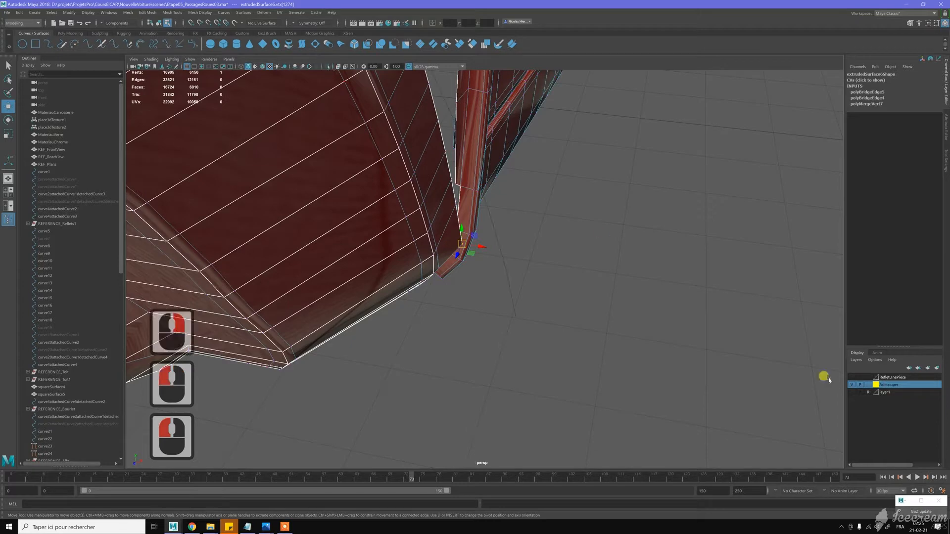
left_click(852, 377)
left_click_drag(615, 246, 770, 349, "alt")
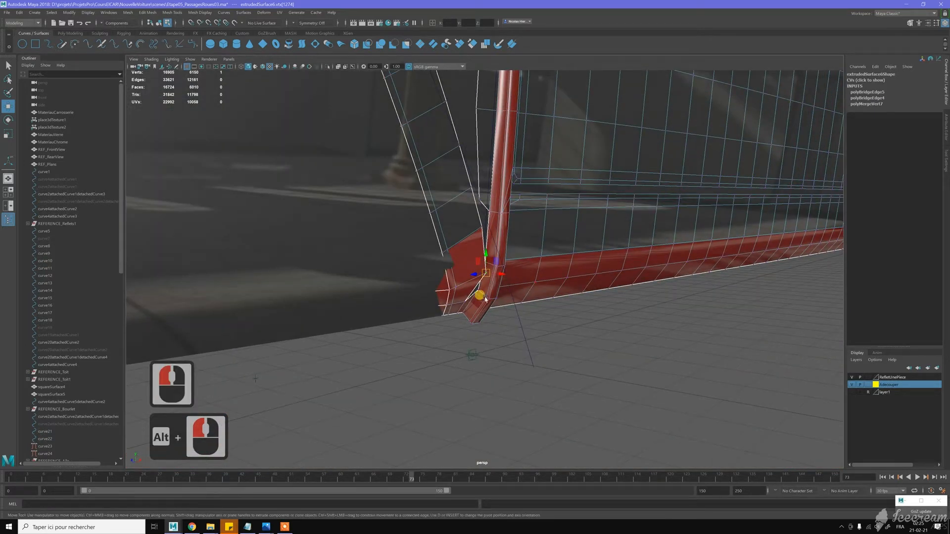
- Return to object selection and make the RefletsACOPIER mesh the live surface
left_click_drag(485, 299, 479, 270, "alt")
right_click(481, 271)
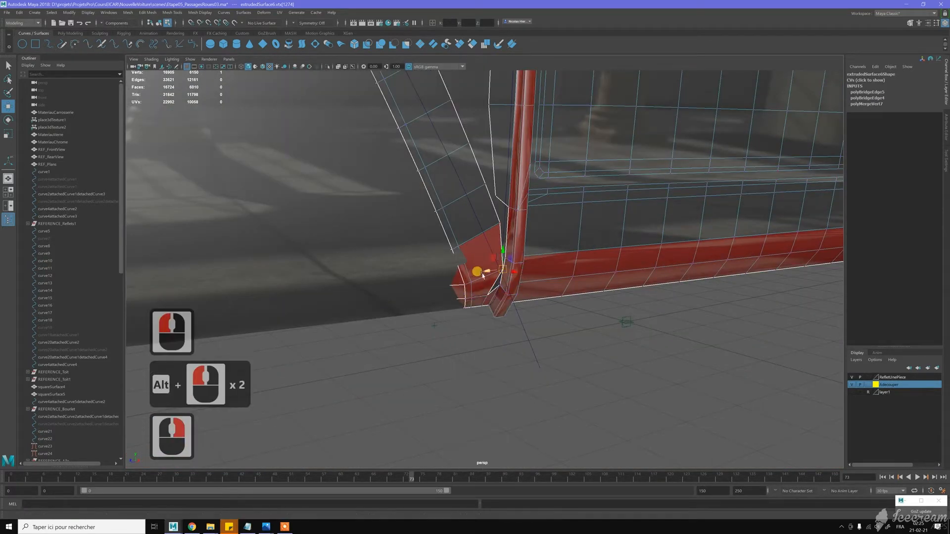
right_click_drag(481, 226, 487, 172)
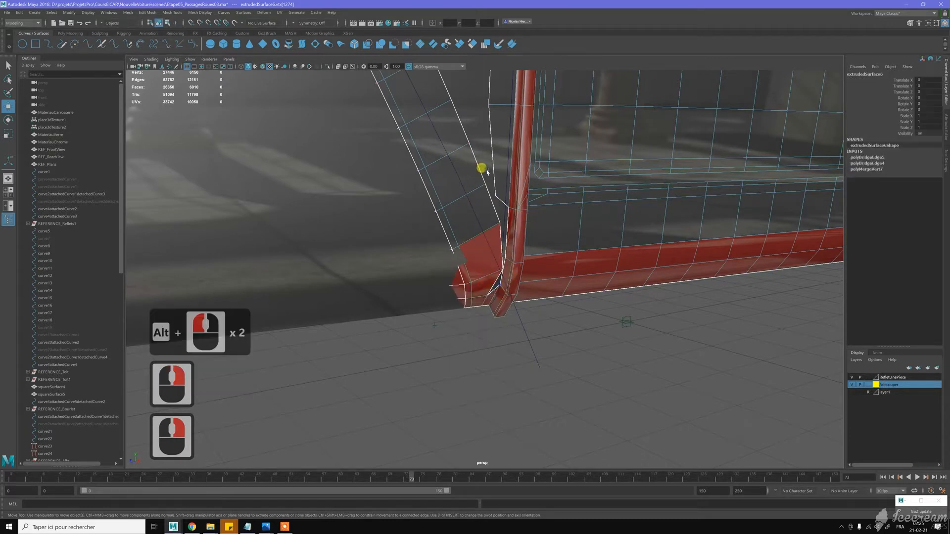
left_click(487, 171)
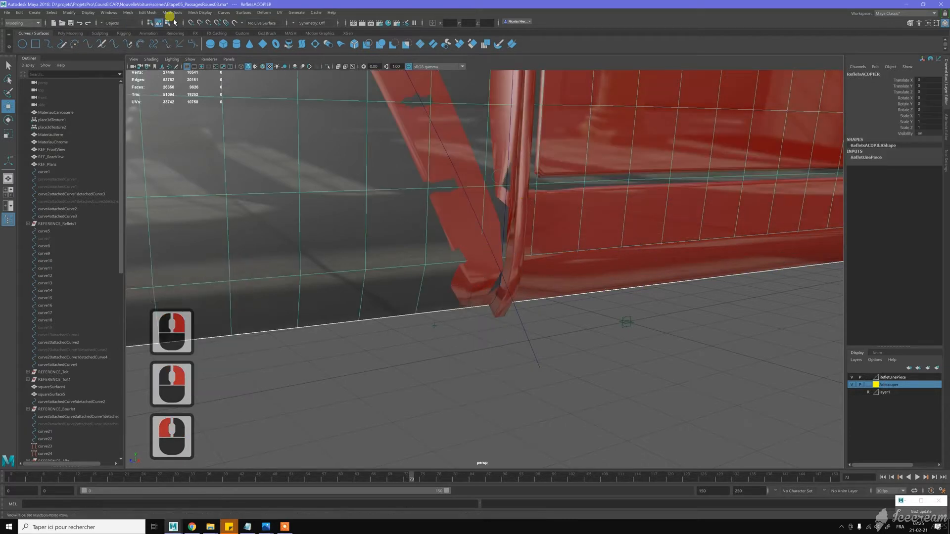
left_click(233, 23)
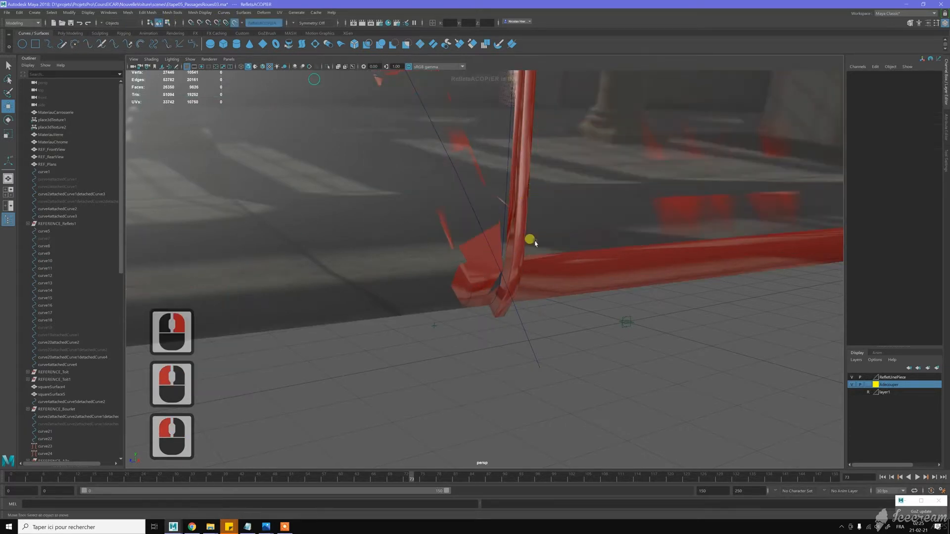
- Switch the body mesh to edge selection and select the two edge loops crossing the fender's lower rear corner
left_click(489, 264)
key("w")
right_click_drag(489, 261, 491, 249)
double_click(476, 297)
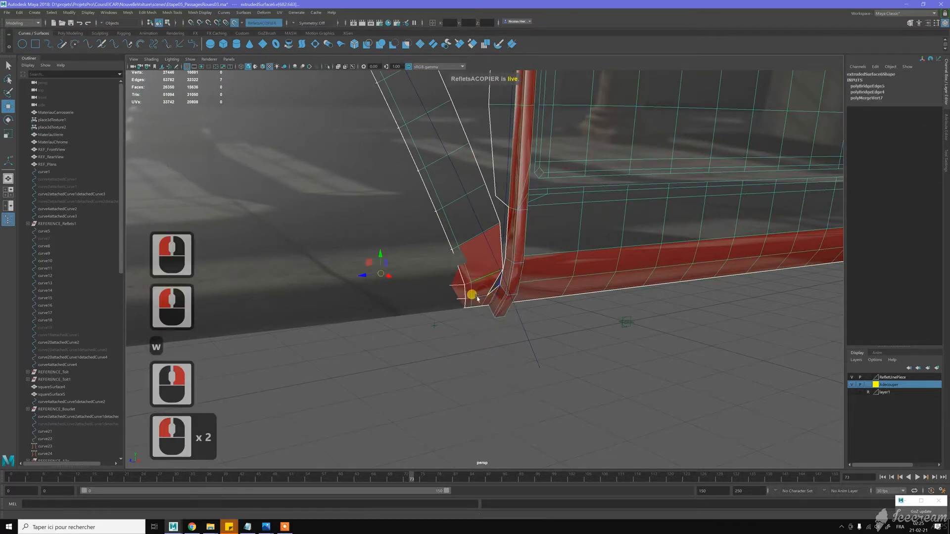
scroll(477, 298, "up", 7)
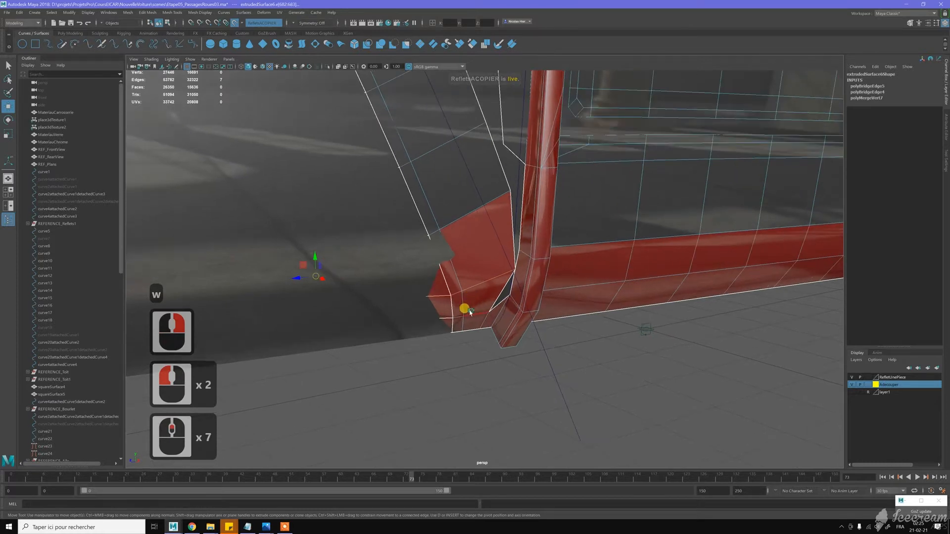
double_click(470, 312, "shift")
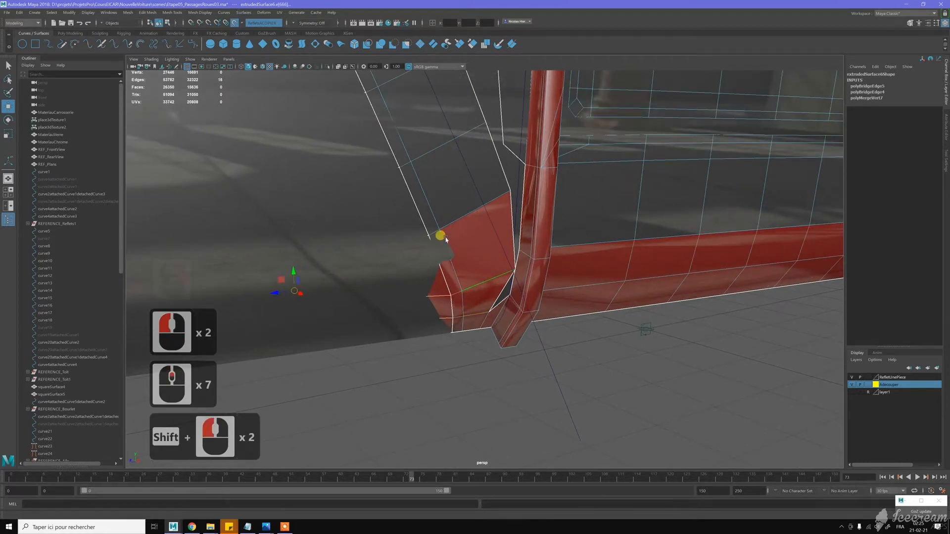
- Snap only the four short edges at the fender's lower rear corner onto the live reflection surface, and disable Make Live
left_click_drag(413, 266, 524, 224, "alt")
middle_click_drag(525, 224, 470, 222, "alt")
left_click_drag(469, 222, 472, 216, "alt")
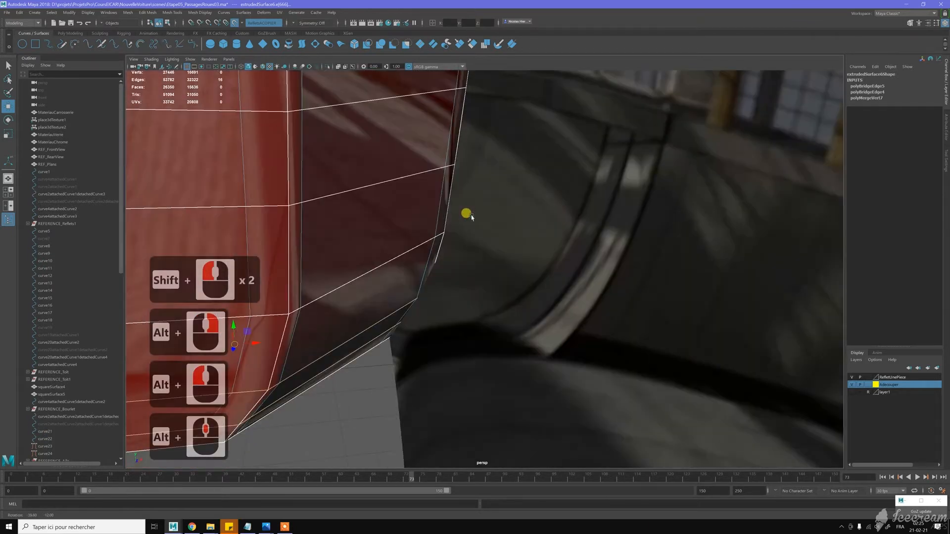
middle_click_drag(375, 273, 431, 215, "alt")
left_click_drag(503, 299, 492, 232, "alt")
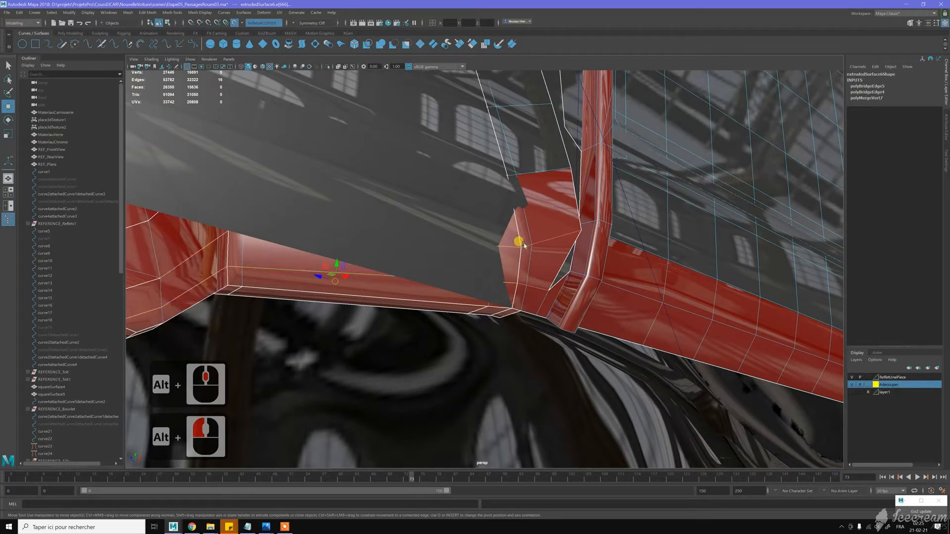
left_click(522, 282)
left_click(547, 271, "shift")
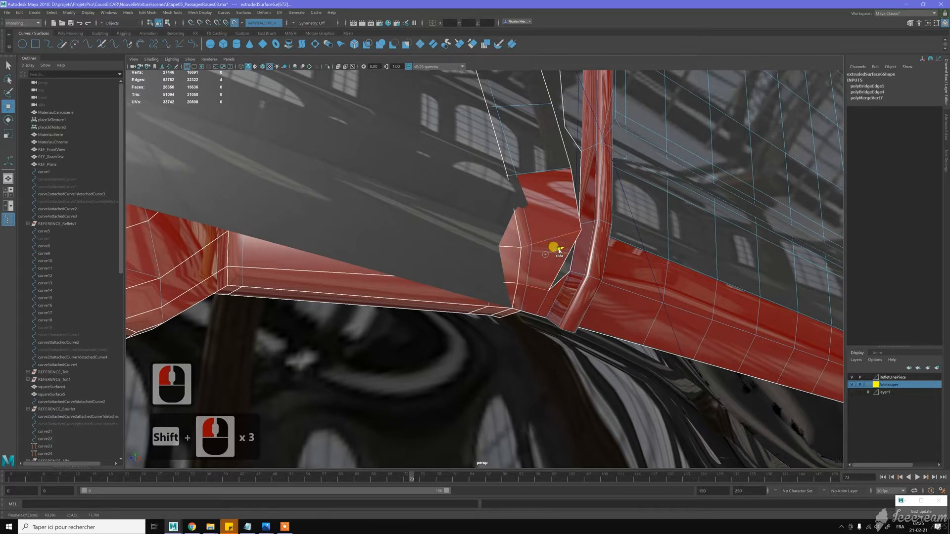
mouse_move(547, 244)
left_mouse_down("alt")
mouse_move(527, 248)
mouse_move(534, 255)
mouse_move(554, 242)
left_mouse_up("alt")
left_click(555, 242, "alt")
key("w")
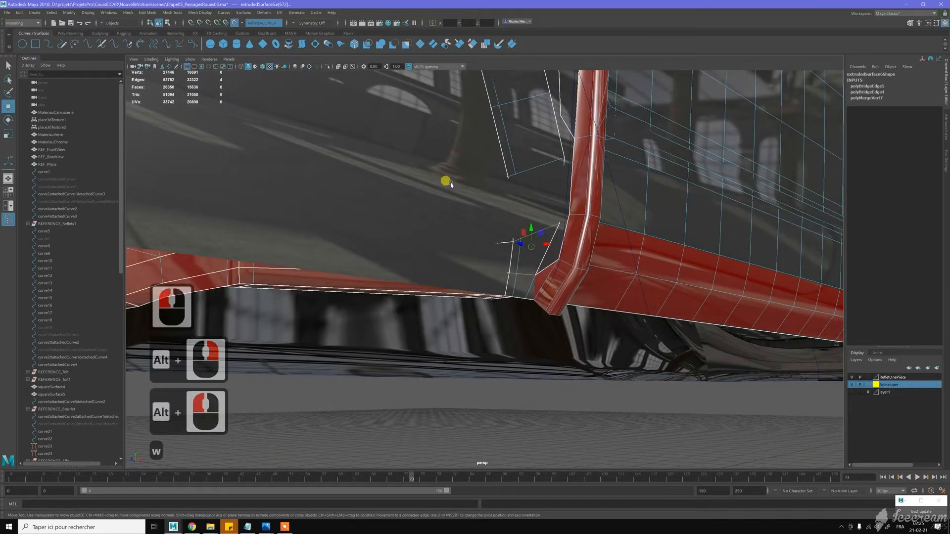
left_click(233, 23)
- Examine how the hood, wheel arch and lower fender corner sit against the one-piece reflection surface
scroll(618, 269, "down", 19)
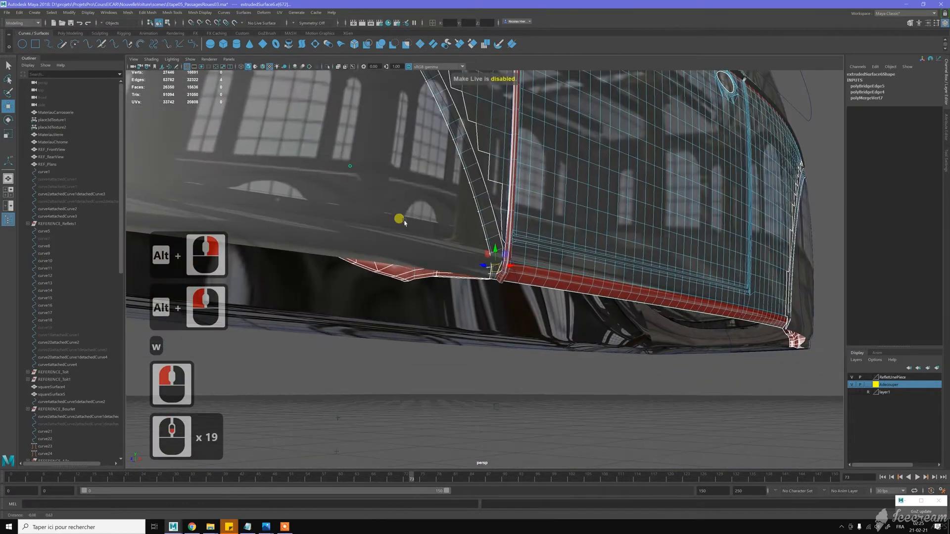
middle_click_drag(405, 223, 483, 253, "alt")
scroll(391, 171, "down", 10, "alt")
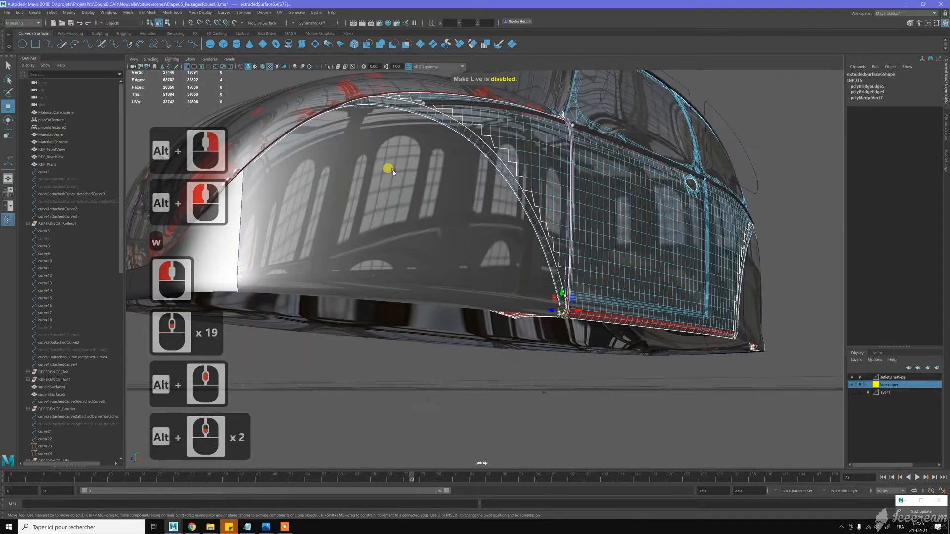
middle_click_drag(342, 163, 425, 183, "alt")
scroll(445, 204, "up", 3, "alt")
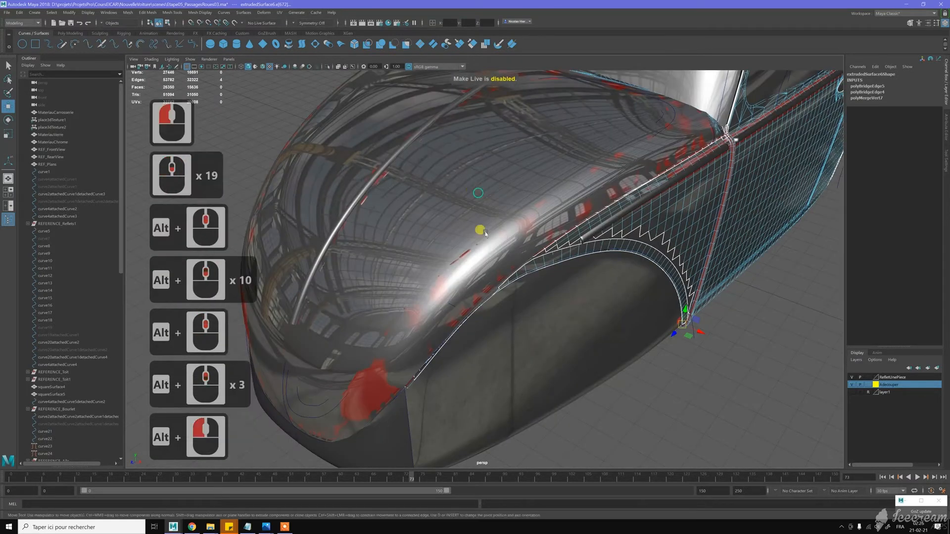
left_click_drag(480, 221, 494, 195, "alt")
mouse_move(494, 195)
middle_mouse_down("alt")
mouse_move(515, 189)
mouse_move(505, 183)
middle_mouse_up("alt")
right_click_drag(506, 182, 527, 214, "alt")
left_click_drag(527, 213, 523, 209, "alt")
right_click_drag(532, 210, 600, 217, "alt")
left_click_drag(601, 216, 567, 254, "alt")
middle_click_drag(568, 254, 634, 252, "alt")
right_click_drag(634, 251, 600, 259, "alt")
key("w")
middle_click_drag(600, 259, 534, 206, "alt")
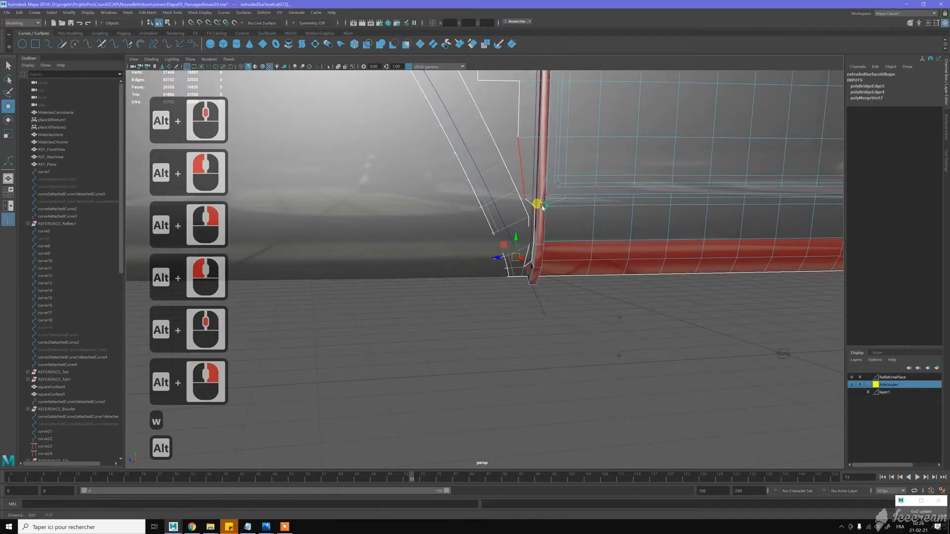
- Return the body mesh to object selection and hide the RefletUnePiece layer
scroll(532, 197, "up", 3, "alt")
right_click_drag(541, 199, 556, 191)
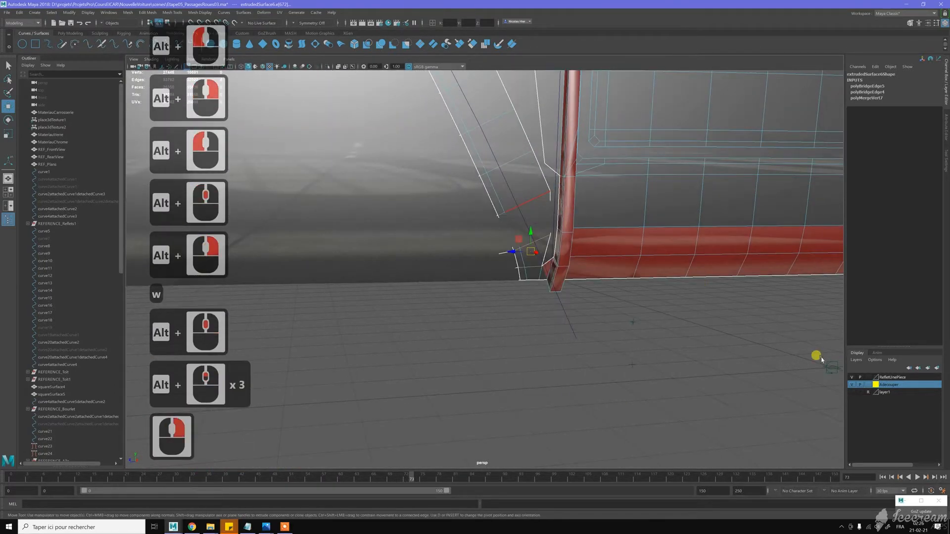
left_click(851, 377)
- Select the open border loop around the jagged gap between fender and wheel arch and try closing it with Fill Hole
middle_click_drag(566, 303, 549, 277, "alt")
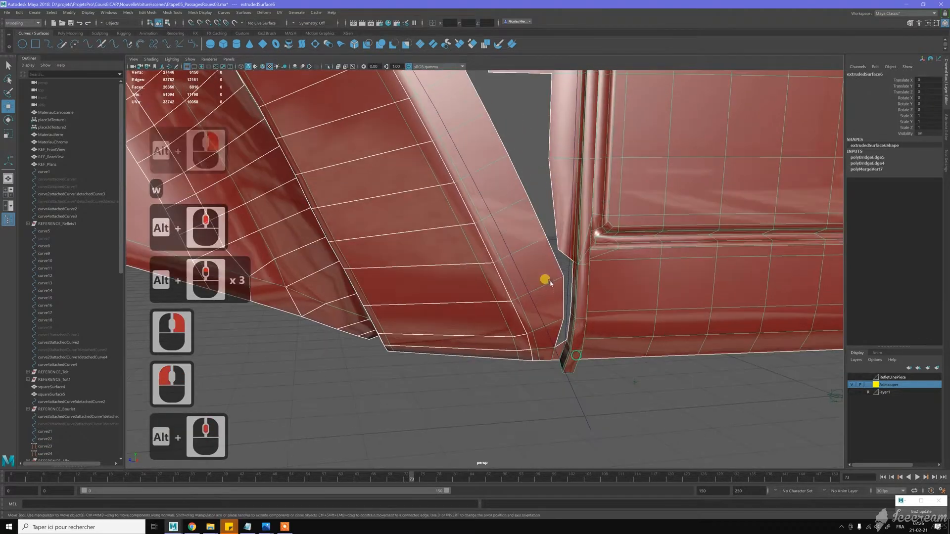
right_click_drag(550, 243, 555, 225)
left_click(549, 244)
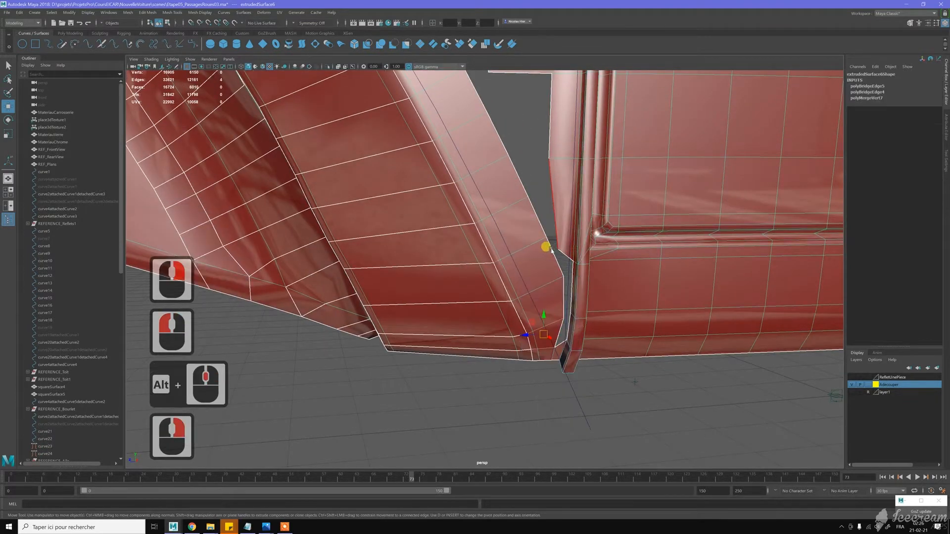
double_click(548, 247)
scroll(544, 250, "up", 6)
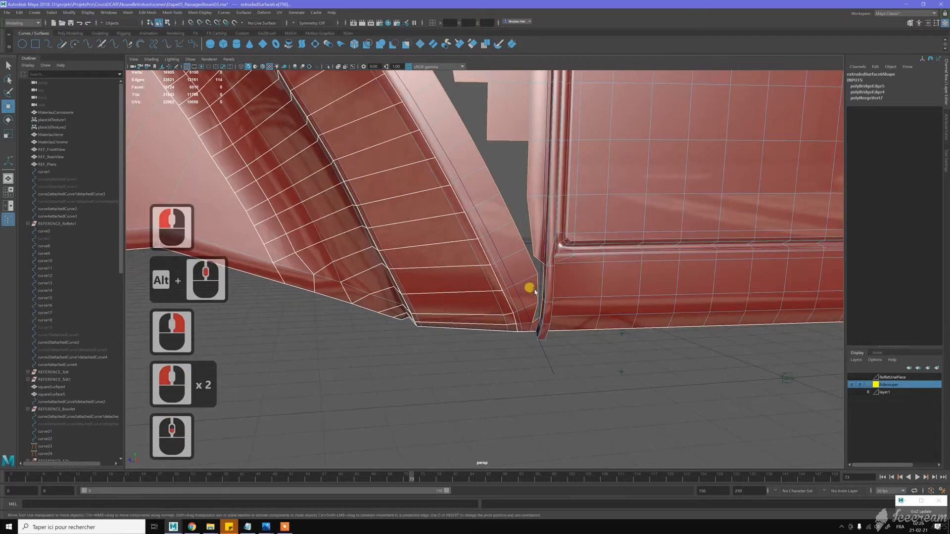
middle_click_drag(454, 182, 556, 263, "alt")
scroll(555, 263, "down", 6, "alt")
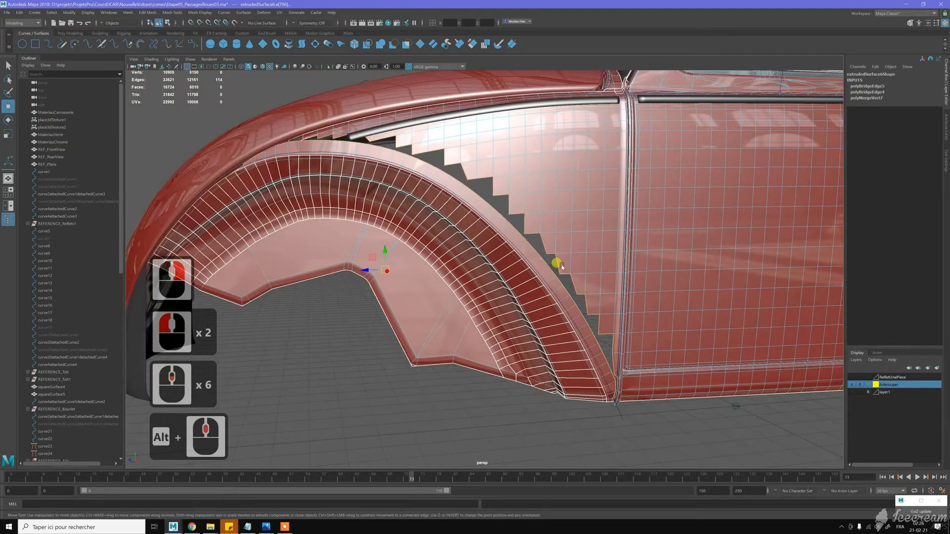
right_click(510, 205, "shift")
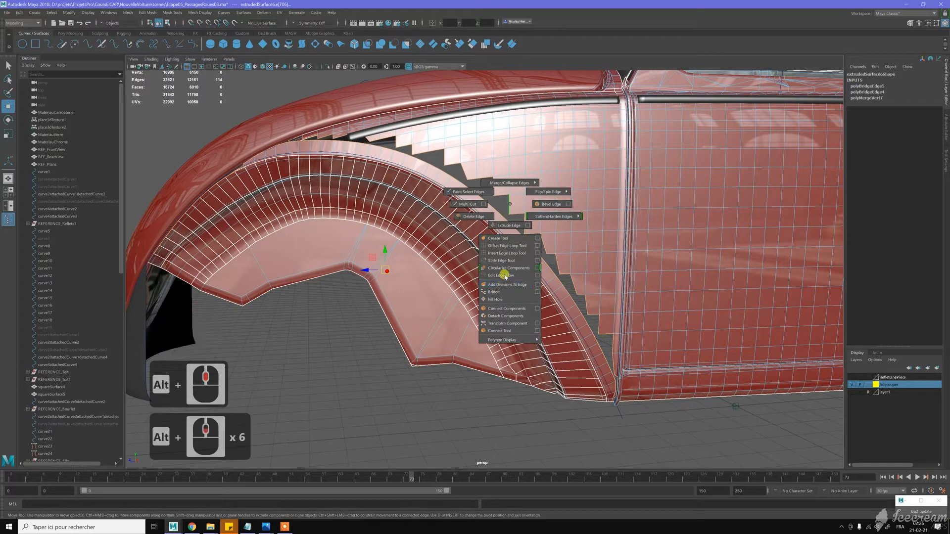
right_click(507, 300, "shift")
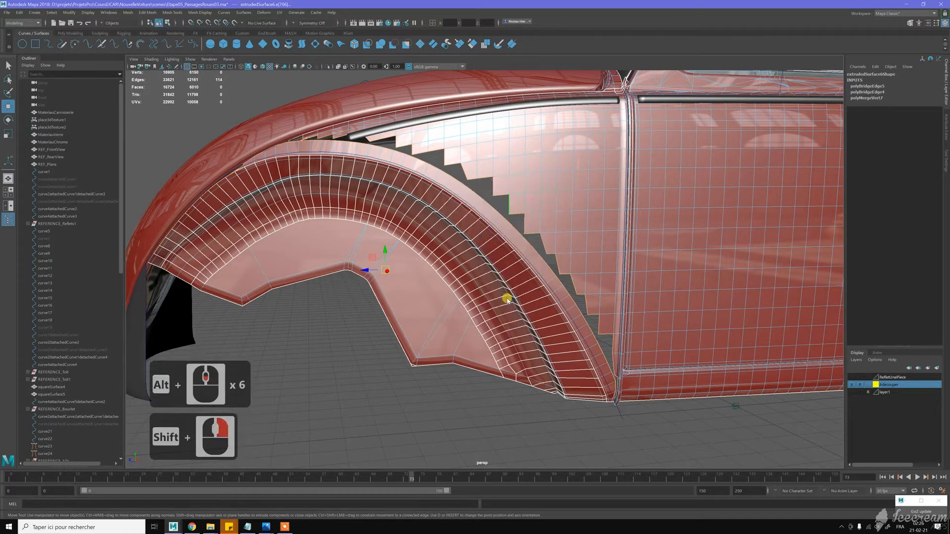
- Select the large face filling the wheel arch gap and try to triangulate it
left_click_drag(476, 280, 450, 257, "alt")
left_click_drag(569, 243, 503, 223, "alt")
middle_click_drag(537, 241, 512, 215, "alt")
right_click_drag(511, 216, 540, 264, "alt")
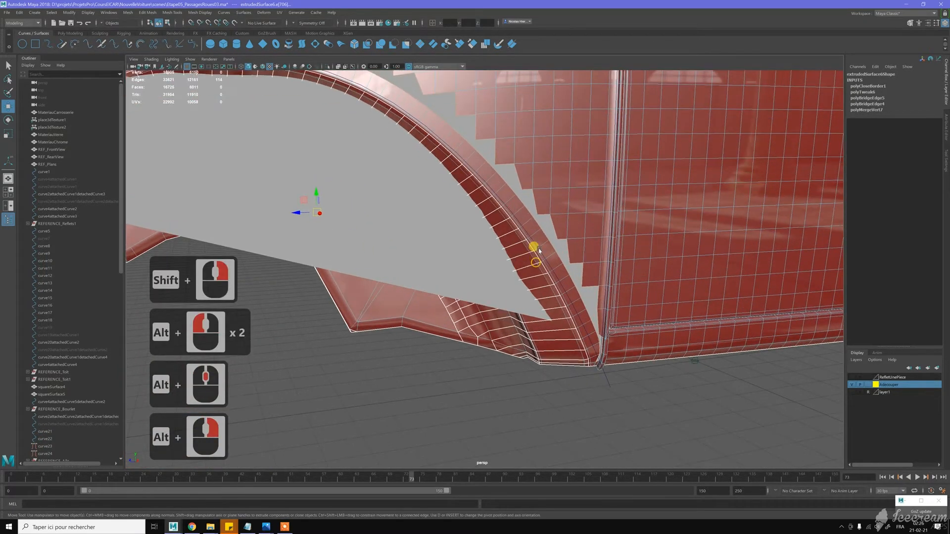
key("w")
right_click(544, 228)
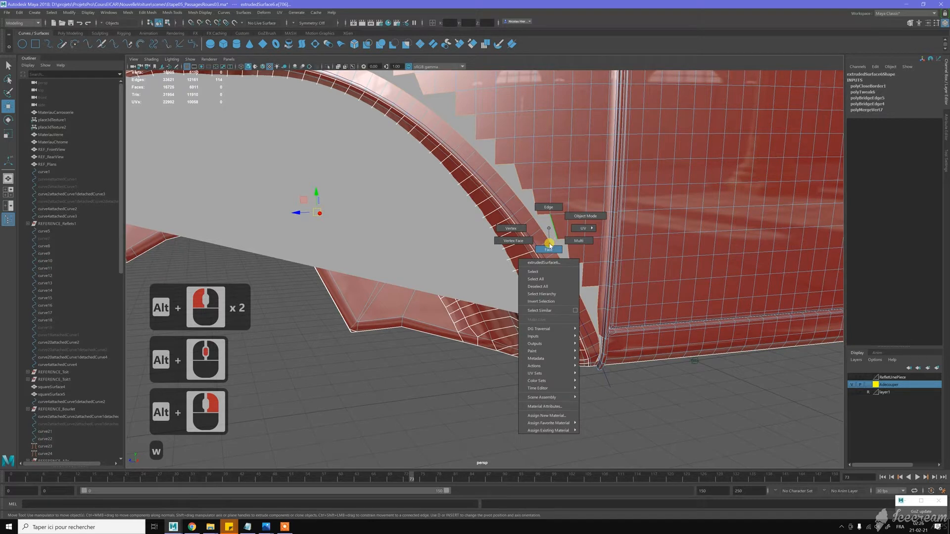
left_click(550, 234)
right_click(552, 234, "shift")
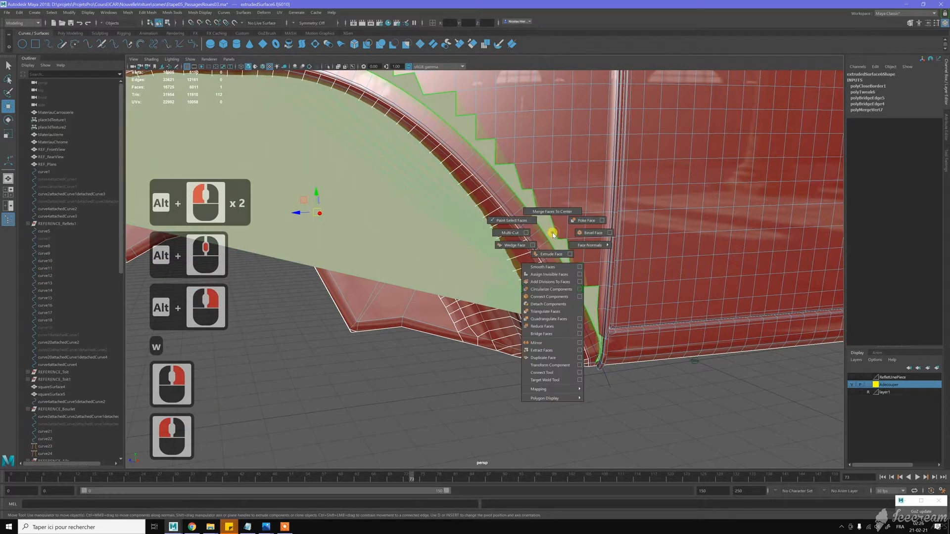
right_click_drag(545, 302, 545, 312, "shift")
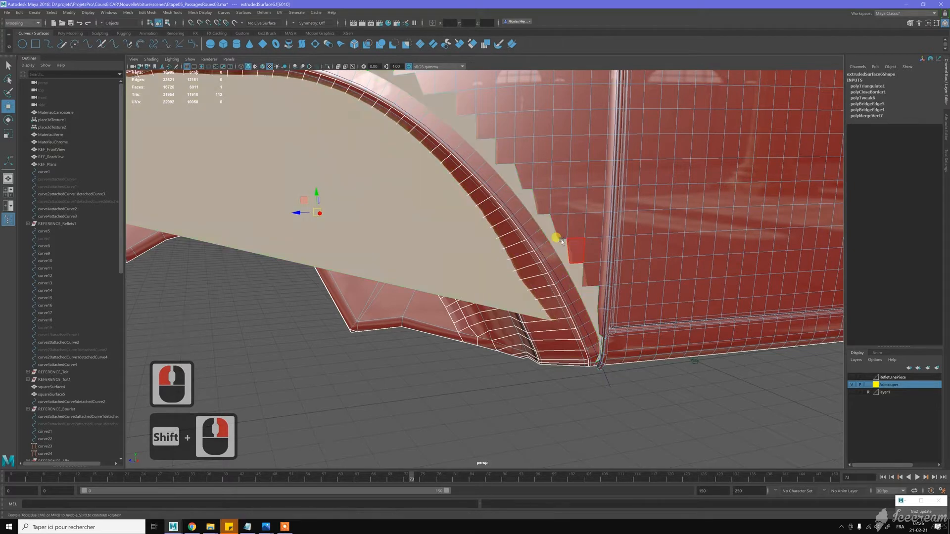
left_click_drag(557, 239, 559, 241, "alt")
- Undo the triangulation and the Fill Hole so the gap along the wheel arch is open again
key("z")
scroll(511, 244, "up", 2)
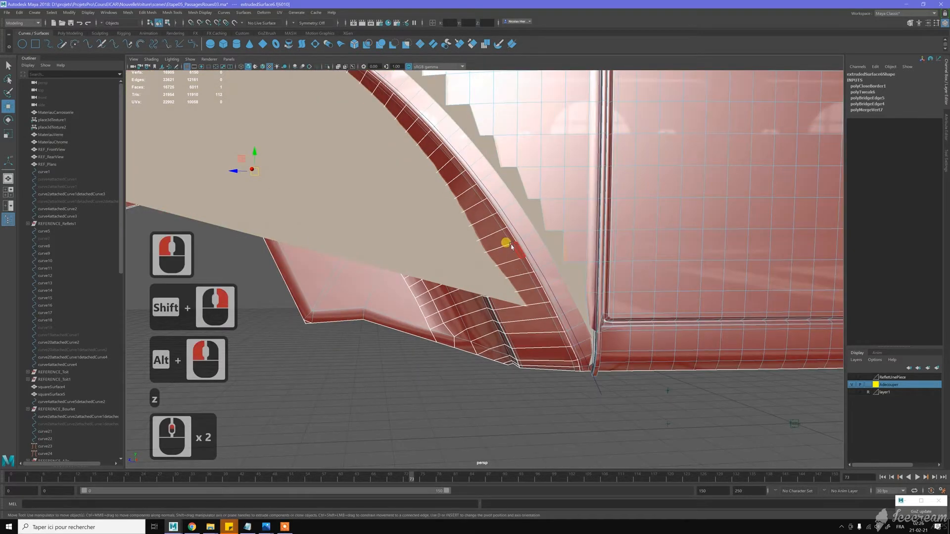
middle_click_drag(453, 197, 529, 289, "alt")
scroll(539, 267, "down", 5)
key("w")
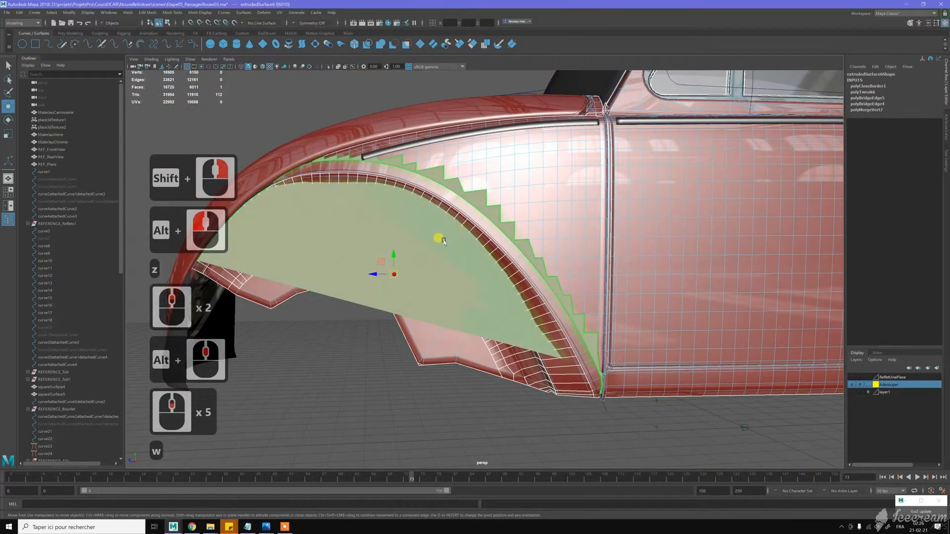
right_click(446, 241)
key("z")
key("z")
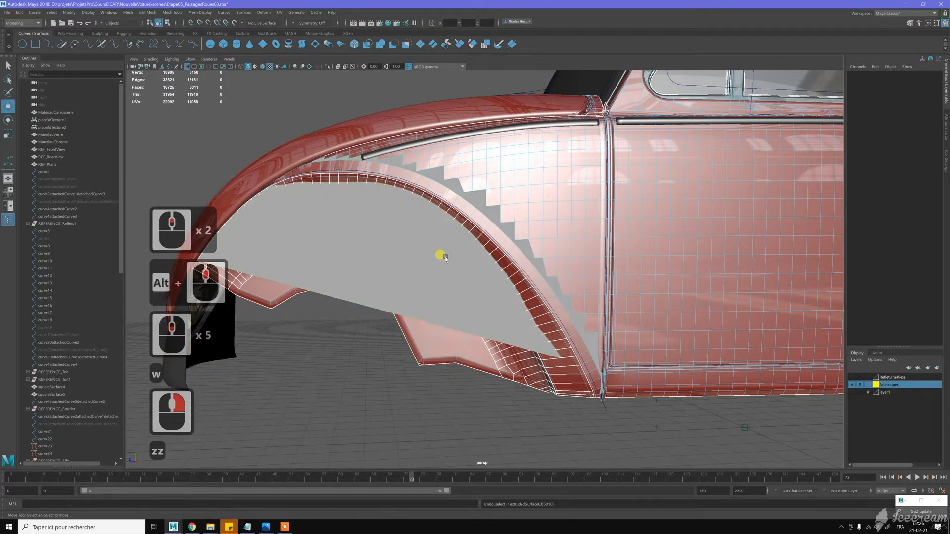
key("z")
key("z")
key("z")
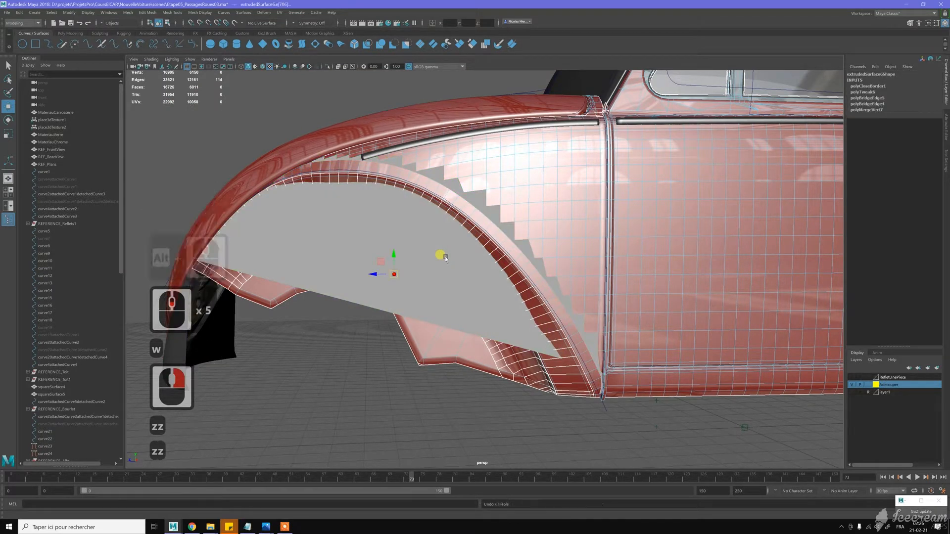
middle_click_drag(487, 249, 530, 218, "alt")
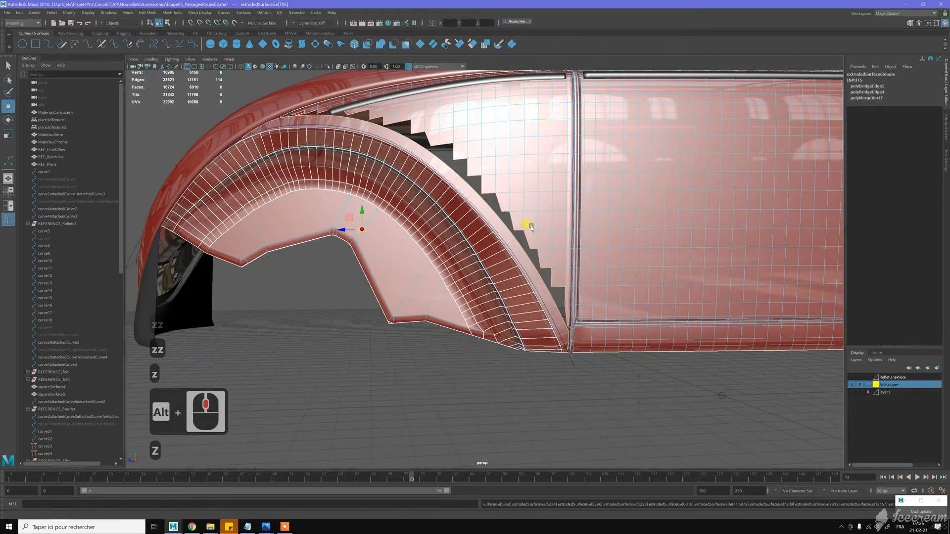
- In edge selection, bridge a wheel arch border edge to the facing stepped fender edge near the gap's lower end by the door seam
left_click_drag(516, 230, 518, 238, "alt")
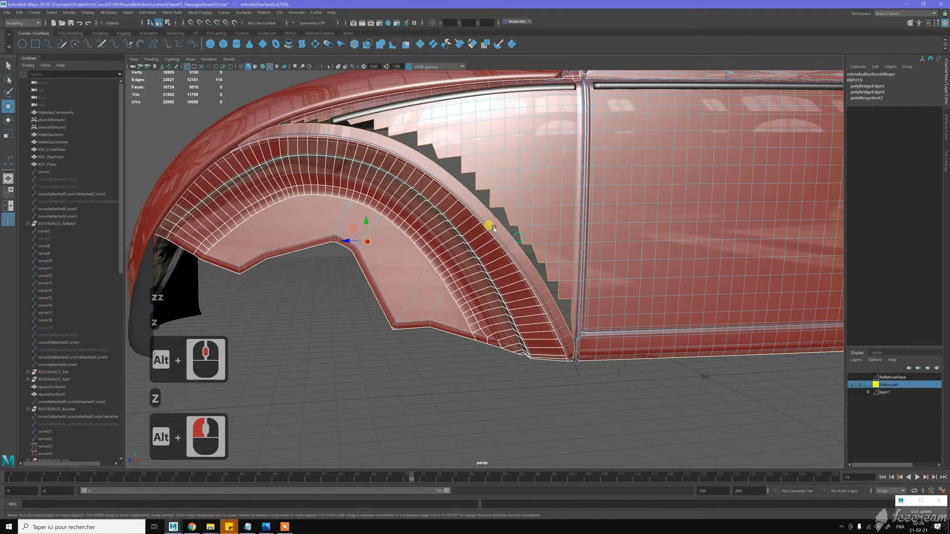
key("w")
right_click(525, 230)
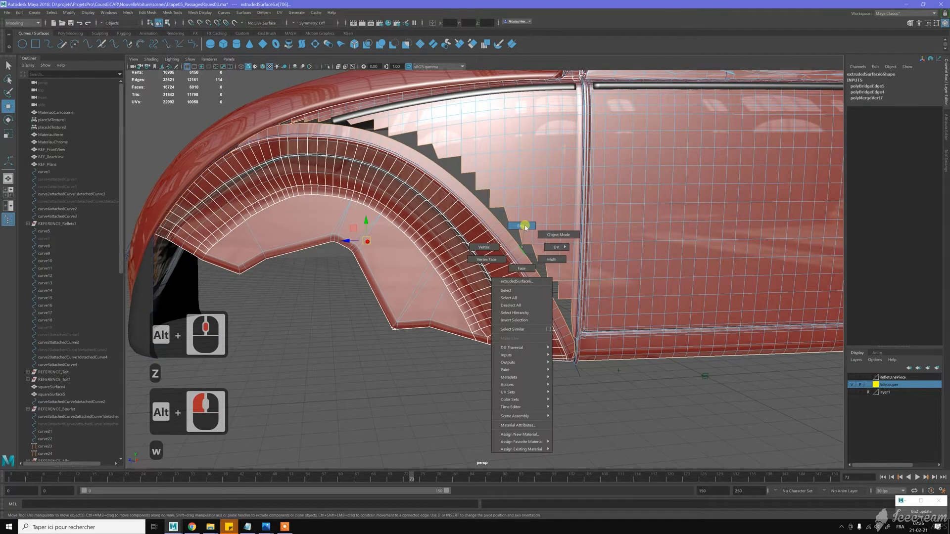
scroll(573, 292, "up", 6)
mouse_move(543, 255)
middle_mouse_down("alt")
mouse_move(537, 250)
mouse_move(545, 257)
middle_mouse_up("alt")
left_click(545, 263)
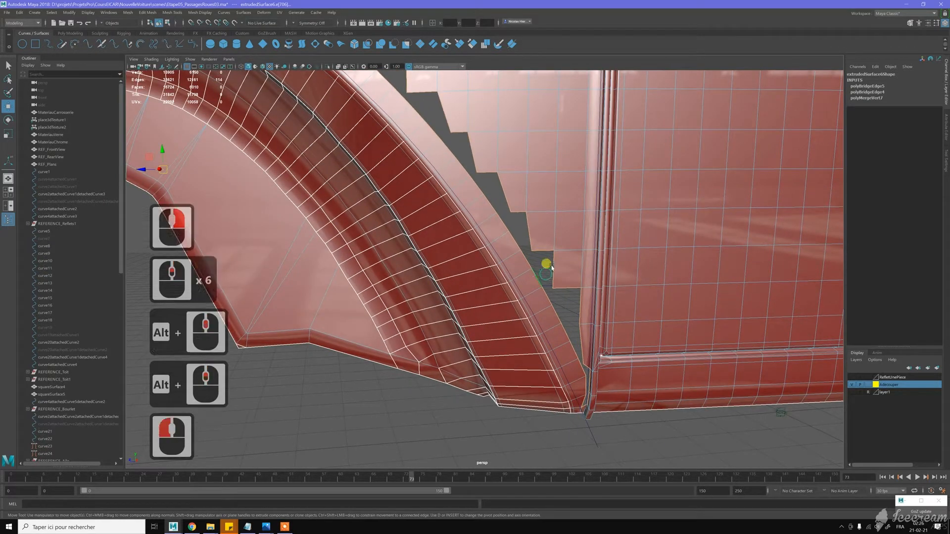
left_click(547, 263, "shift")
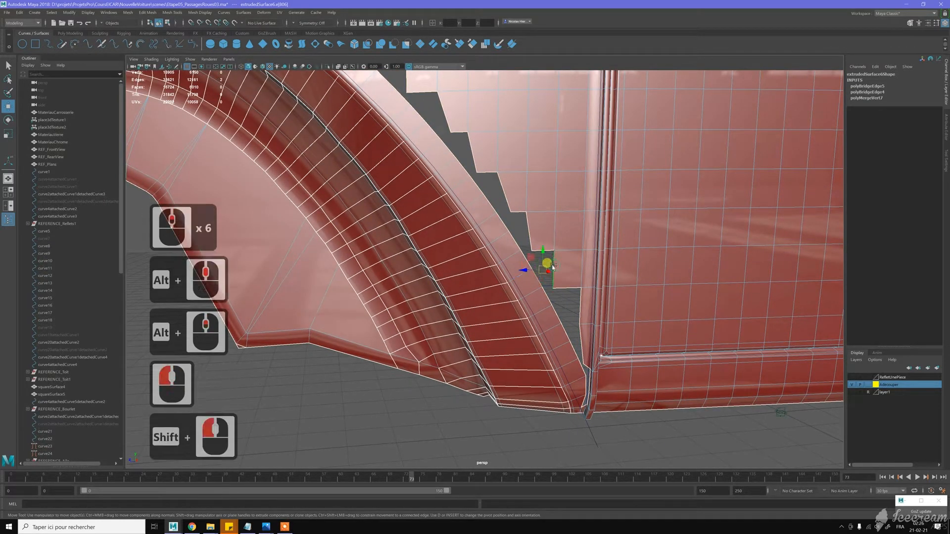
right_click_drag(553, 265, 559, 347, "shift")
- Bridge a second pair of facing wheel arch and fender edges about halfway up the jagged gap
middle_click_drag(424, 157, 462, 205, "alt")
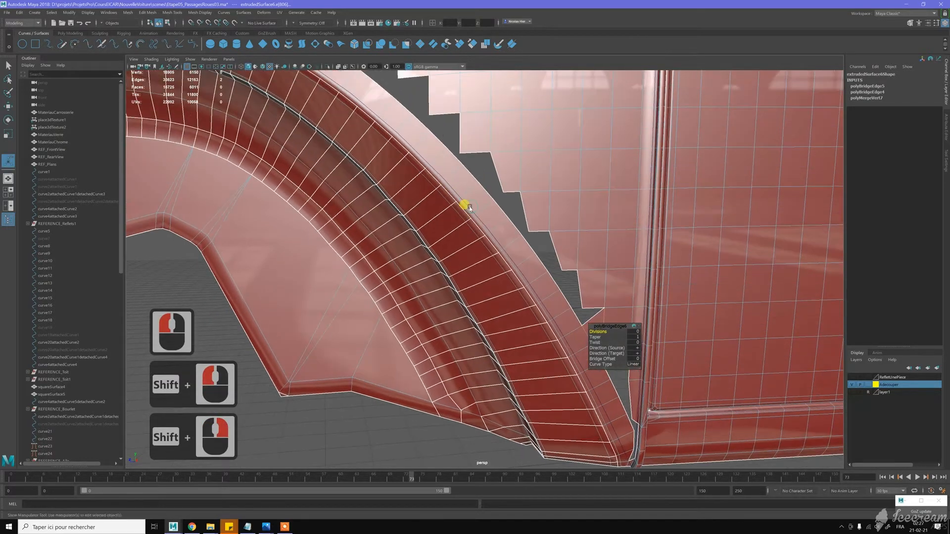
key("w")
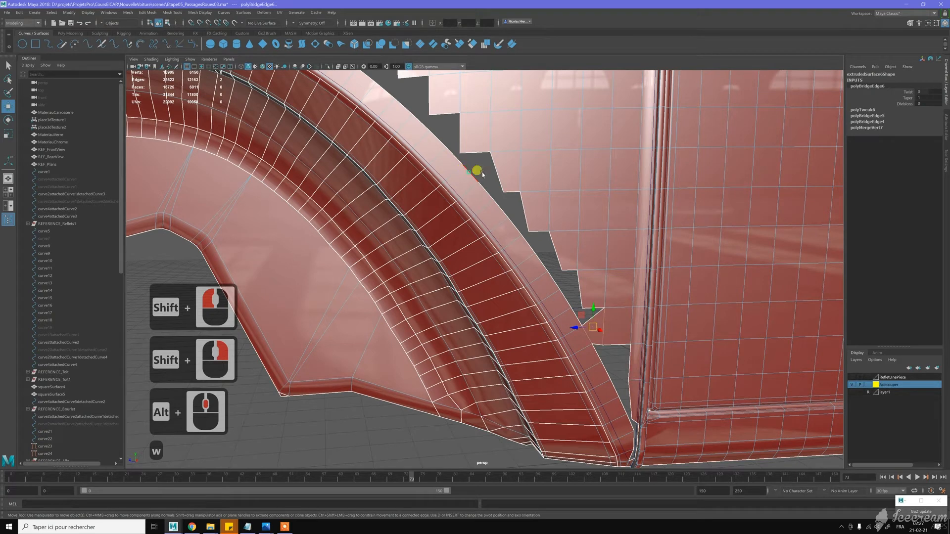
left_click(484, 172)
left_click(495, 168, "shift")
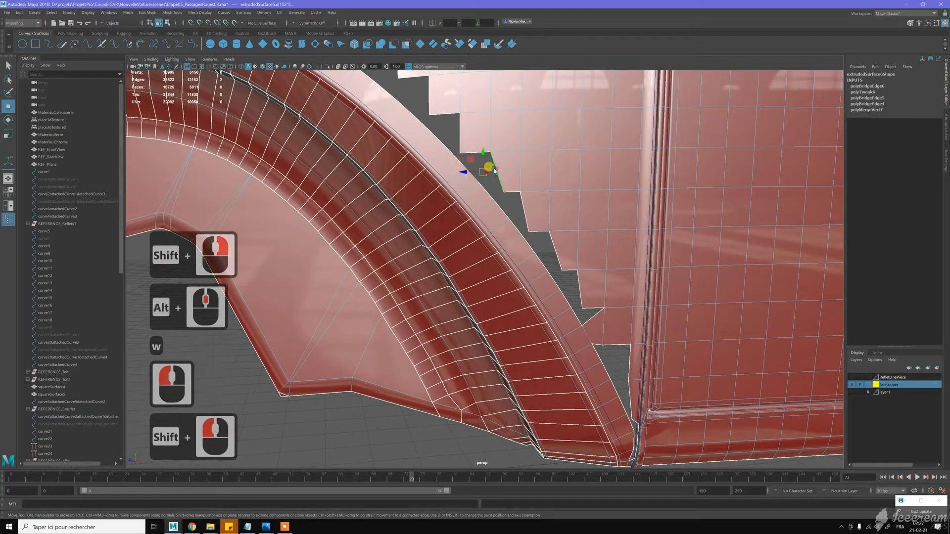
right_click_drag(496, 170, 484, 240, "shift")
- Bridge a third pair of facing edges across the gap, farther up the wheel arch's curve
middle_click_drag(414, 163, 480, 173, "alt")
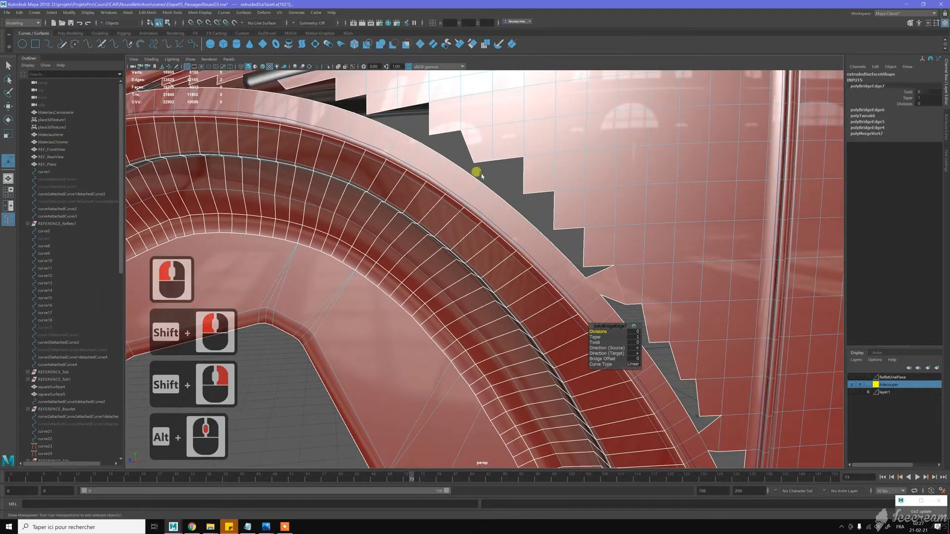
left_click(462, 152)
left_click(451, 160, "shift")
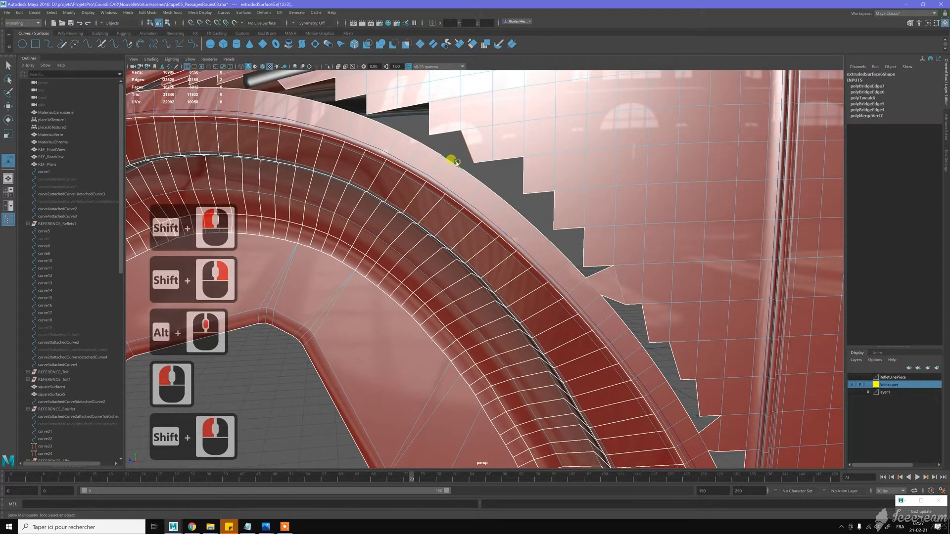
right_click_drag(456, 163, 458, 165, "shift")
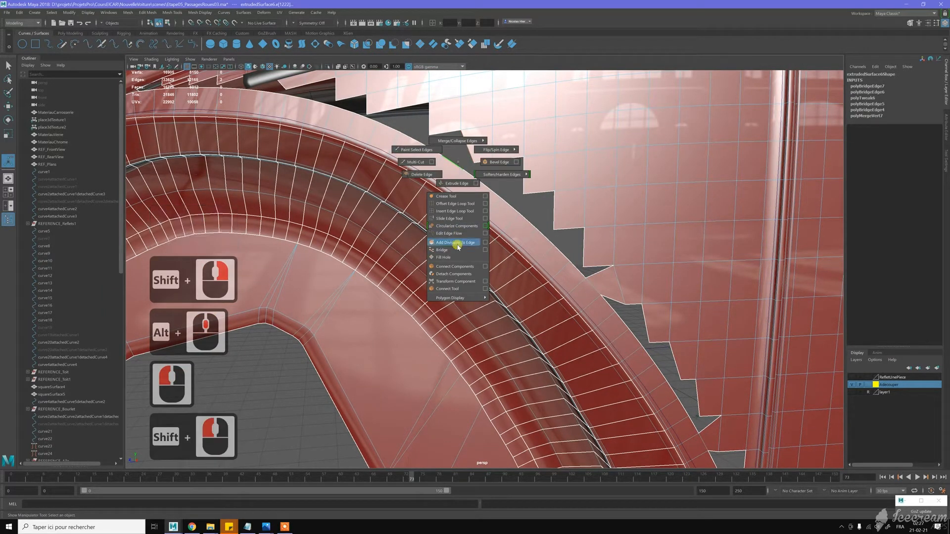
right_click_drag(459, 164, 448, 250, "shift")
- Bridge a fourth pair of facing edges across the upper gap, a few fender steps behind the chrome trim's front end
middle_click_drag(391, 141, 513, 217, "alt")
left_click(487, 195)
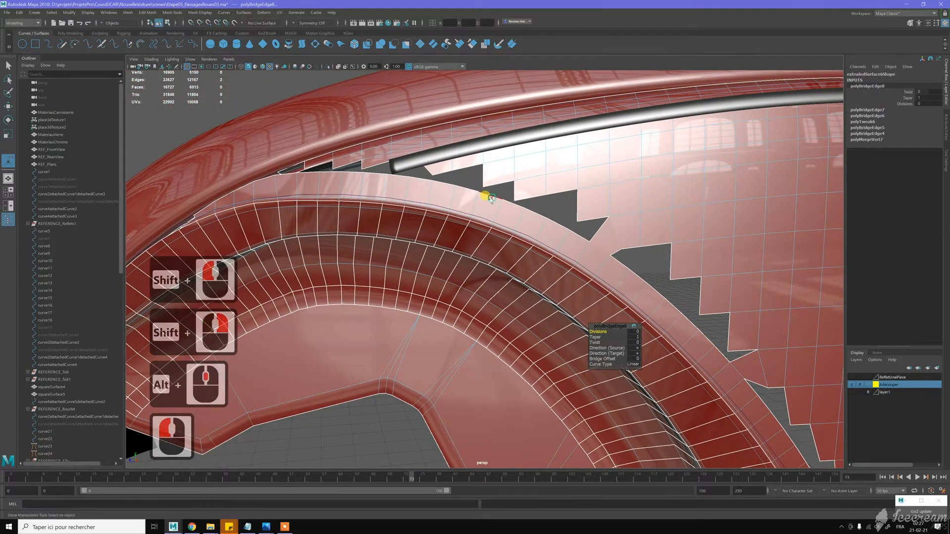
left_click(499, 181, "shift")
right_click_drag(504, 182, 490, 269, "shift")
- Bridge the wheel arch border to the fender edge just behind the chrome trim's front end
middle_click_drag(432, 183, 519, 186, "alt")
left_click(516, 183)
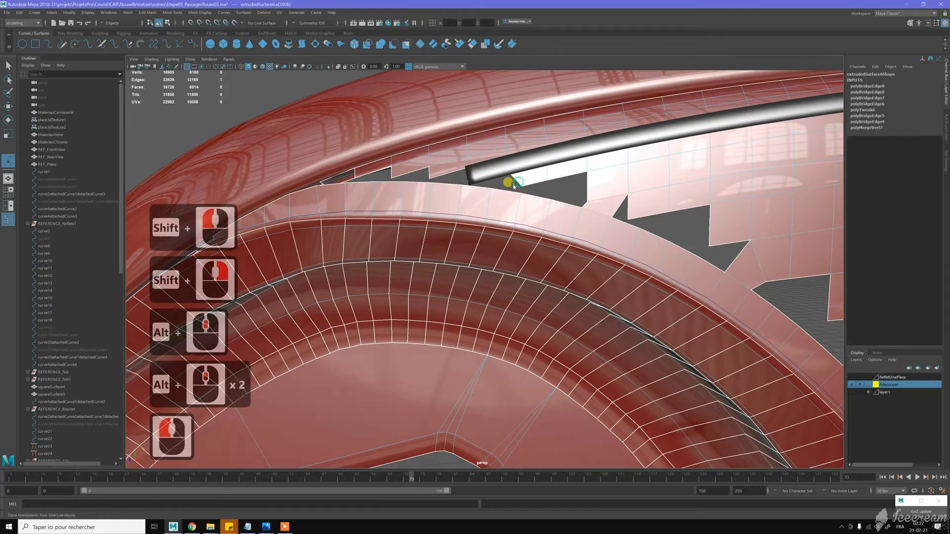
left_click(511, 190, "shift")
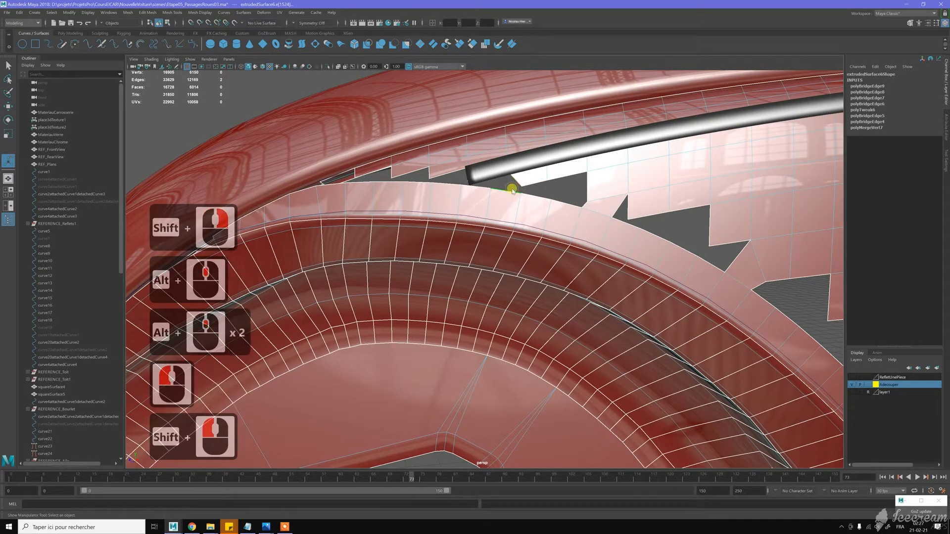
right_click_drag(512, 191, 501, 279, "shift")
- Bridge the wheel arch border to the fender edge near the narrow front tip of the gap, ahead of the chrome trim
middle_click_drag(484, 193, 500, 199, "alt")
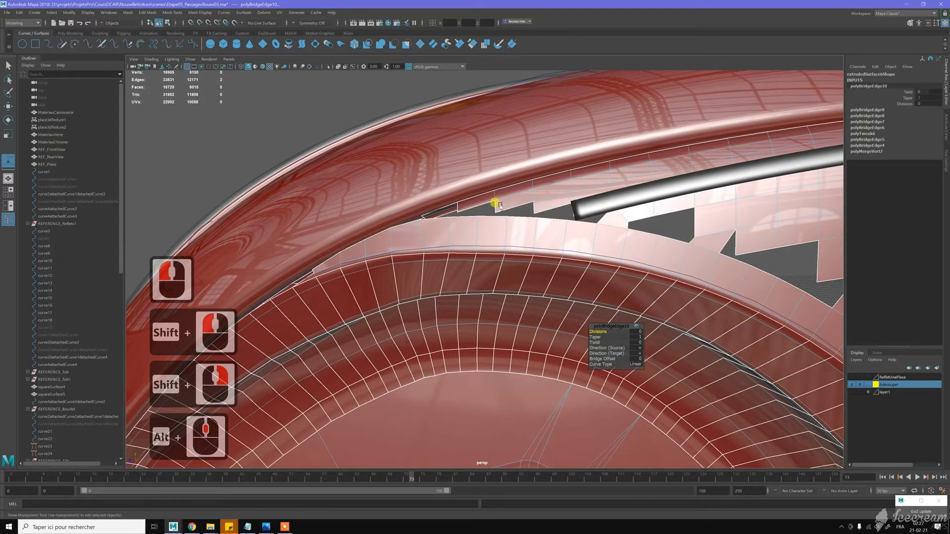
left_click_drag(509, 204, 529, 211, "alt")
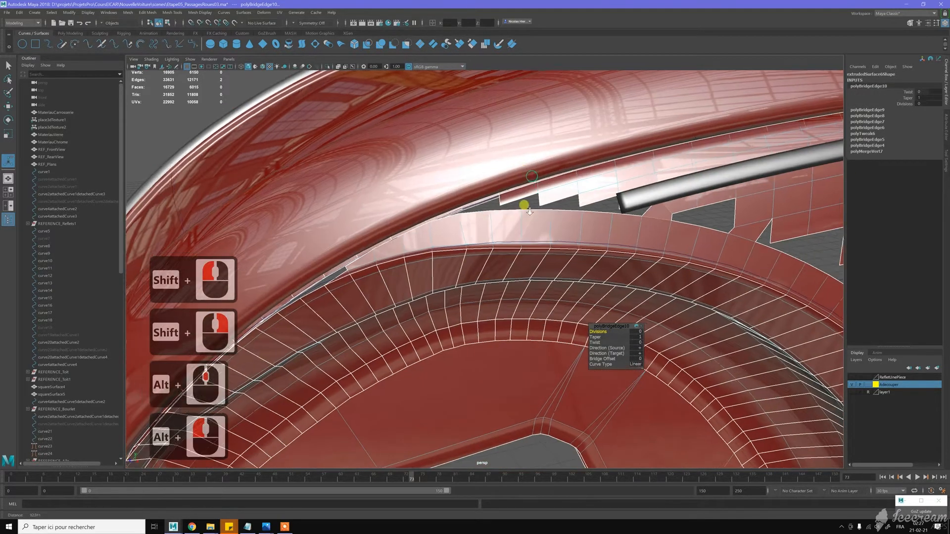
middle_click_drag(530, 211, 509, 198, "alt")
right_click_drag(509, 198, 513, 183, "alt")
left_click_drag(513, 183, 636, 176, "alt")
left_click(642, 193)
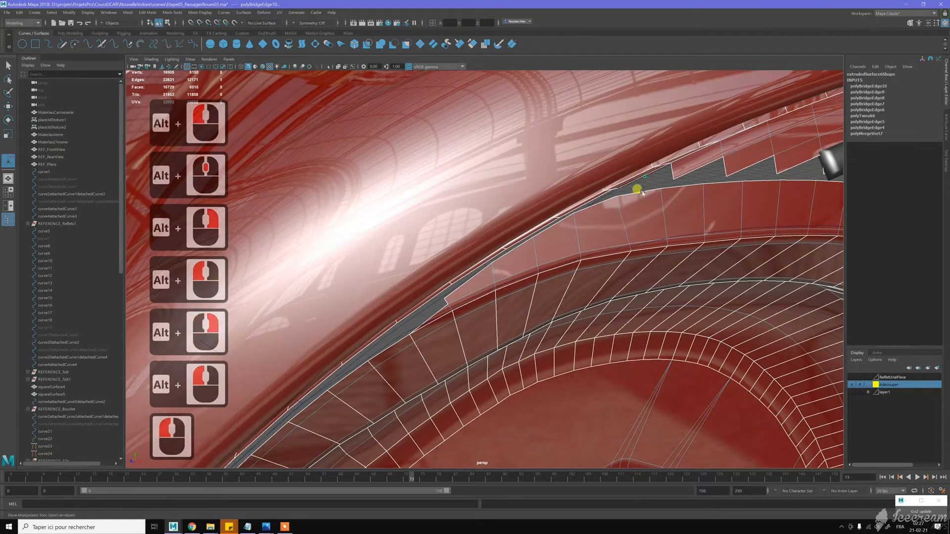
left_click(643, 193, "shift")
right_click(645, 194, "shift")
right_click_drag(635, 265, 627, 279, "shift")
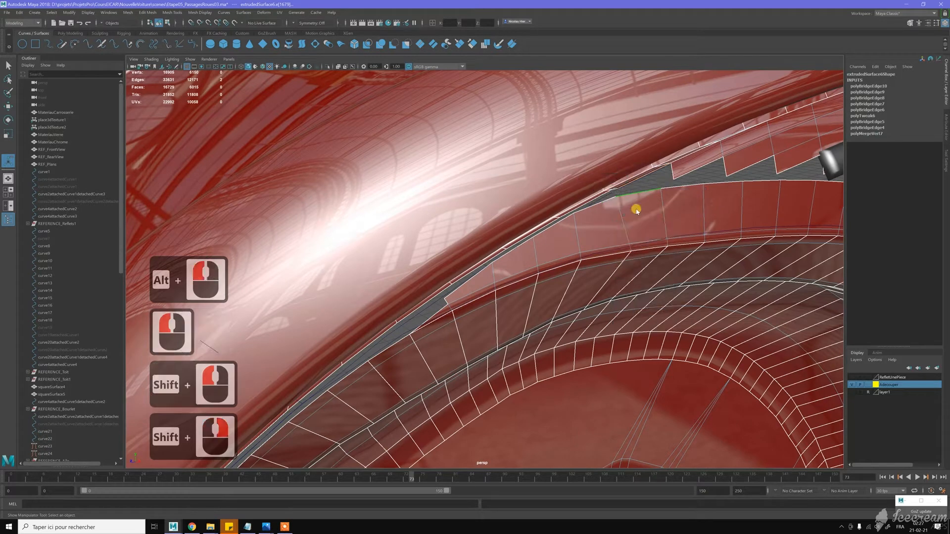
- Select the border of the enclosed opening beside the chrome trim's front end and close it with Fill Hole
key("w")
scroll(635, 210, "down", 4)
middle_click_drag(636, 195, 564, 211, "alt")
key("w")
double_click(565, 210)
right_click_drag(567, 211, 564, 304, "shift")
- Assign the existing Carrosserie body material to the filled face beside the chrome trim's front end and triangulate it
middle_click_drag(611, 215, 409, 170, "alt")
key("w")
right_click(396, 175)
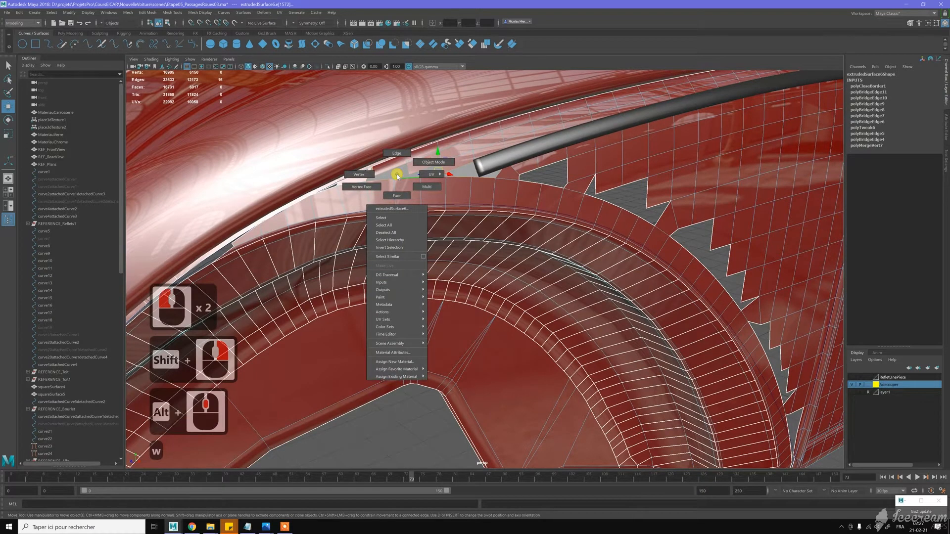
right_click(397, 189)
left_click(396, 169)
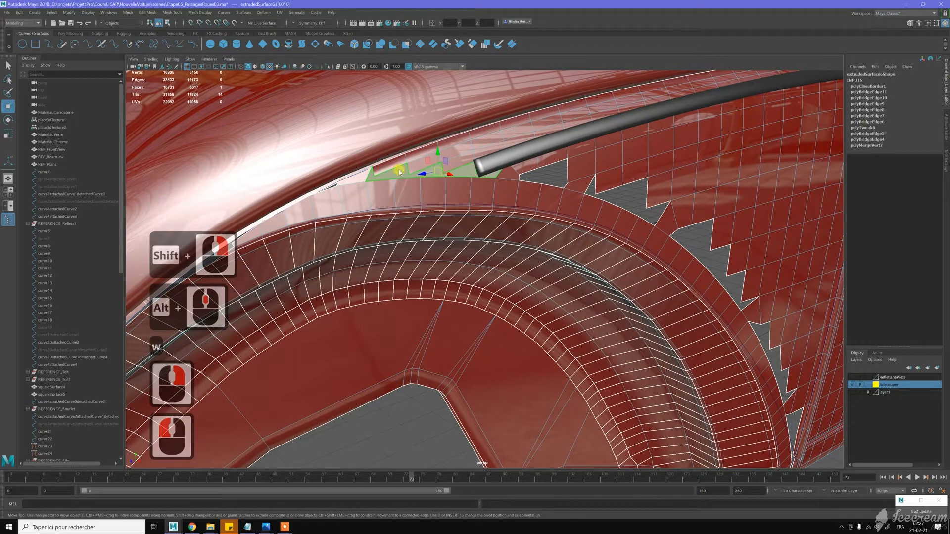
mouse_move(397, 172)
left_mouse_down("shift")
mouse_move(418, 197)
mouse_move(413, 170)
left_mouse_up("shift")
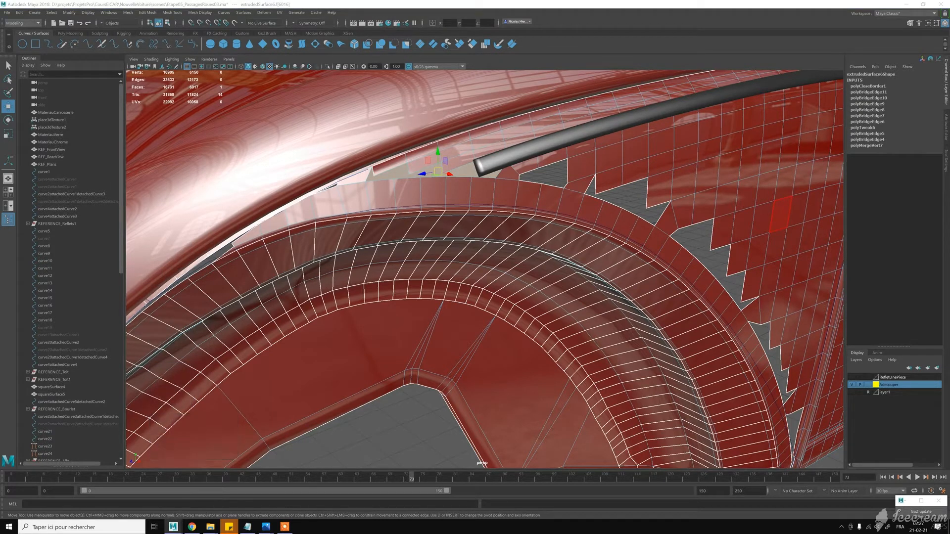
right_click(779, 212)
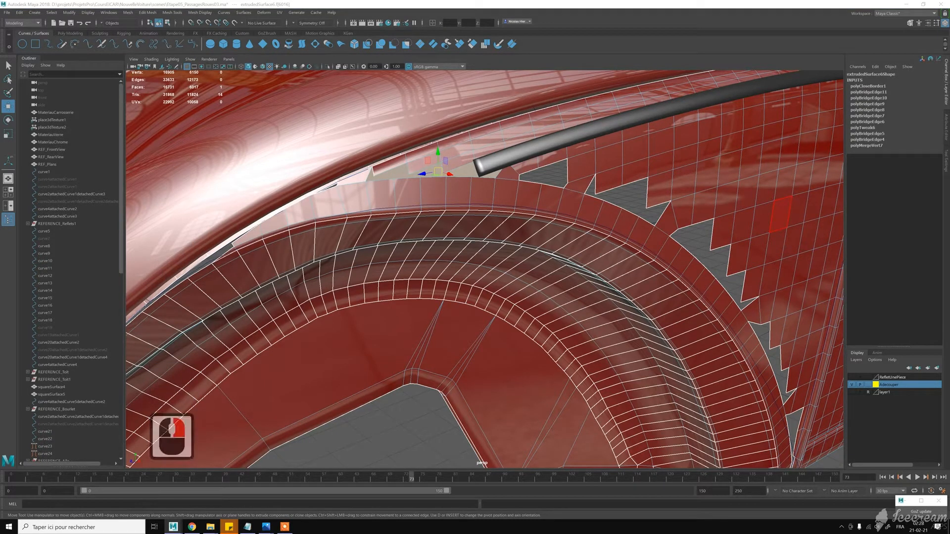
right_click(676, 203)
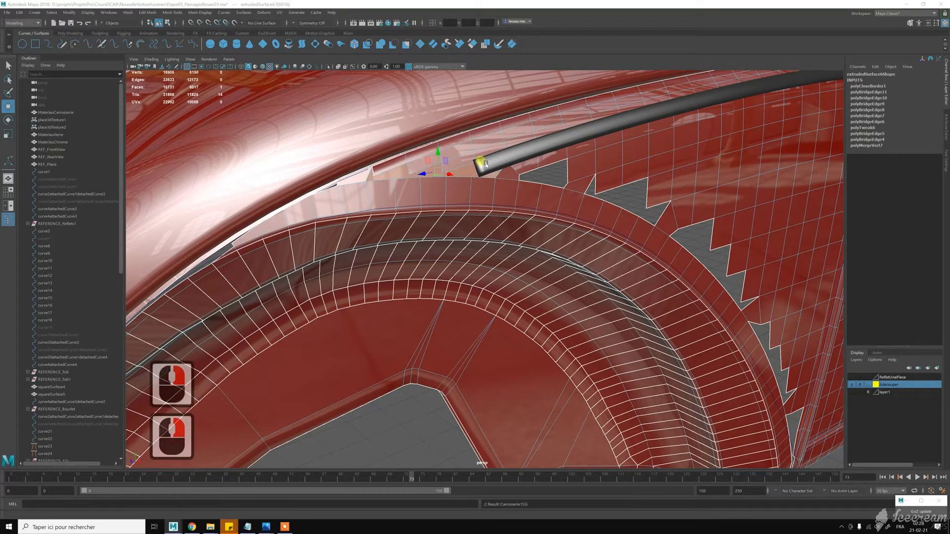
right_click_drag(465, 168, 473, 253, "shift")
- Select the borders of the two stepped openings just behind the chrome trim's front end and close them with Fill Hole
left_click_drag(470, 181, 479, 187, "alt")
key("w")
right_click(494, 178)
left_click(488, 170)
left_click(520, 179)
double_click(518, 180)
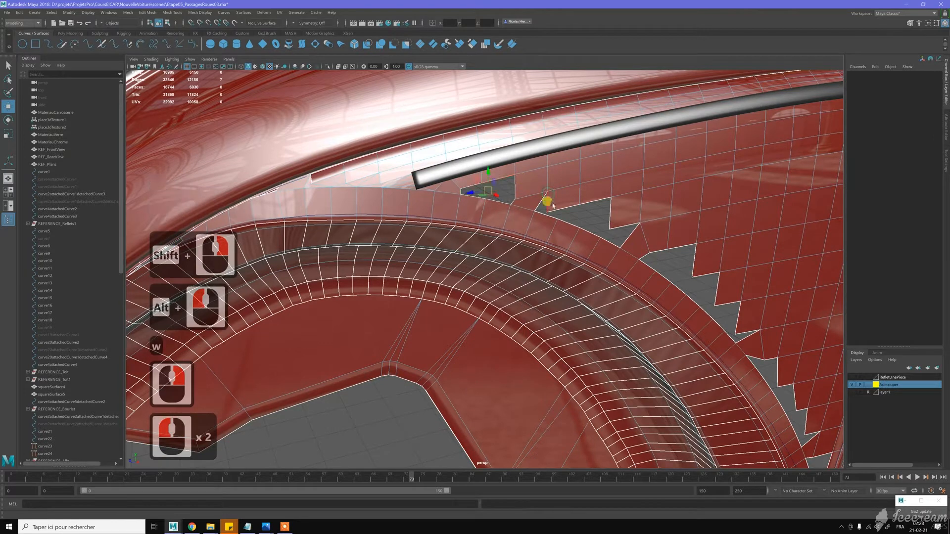
double_click(558, 208, "shift")
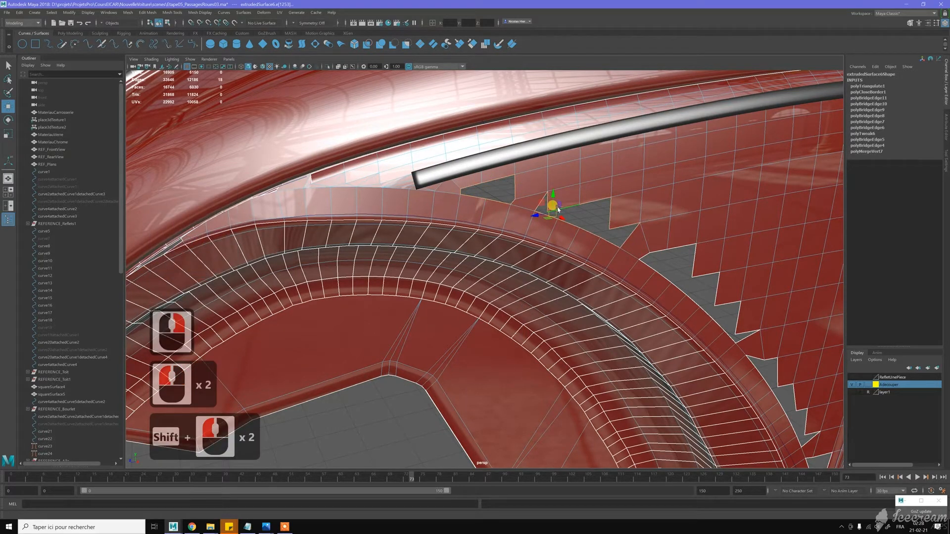
right_click_drag(559, 208, 553, 302, "shift")
- Select the two newly filled faces below the chrome trim and assign them the existing Carrosserie body material
middle_click_drag(600, 216, 500, 187, "alt")
key("w")
right_click_drag(500, 187, 502, 200)
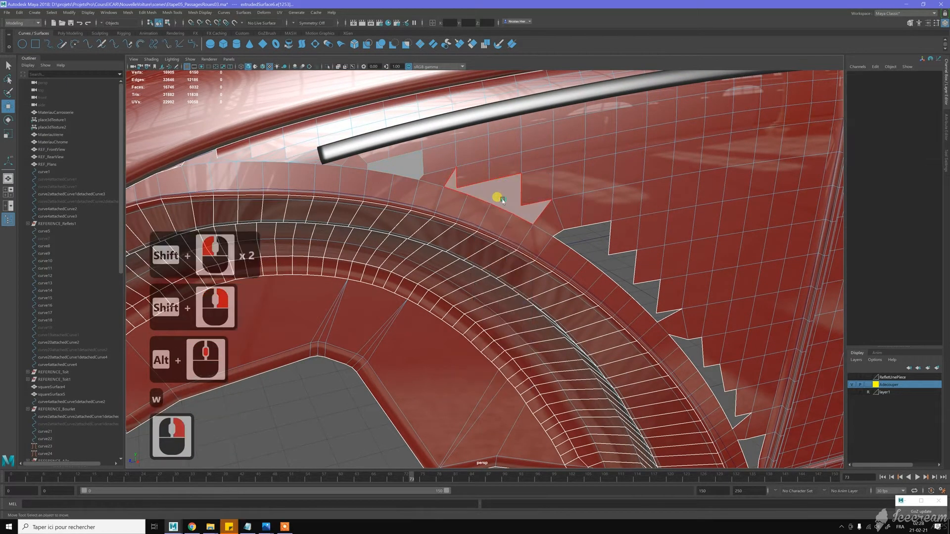
left_click(502, 201)
left_click(401, 169, "shift")
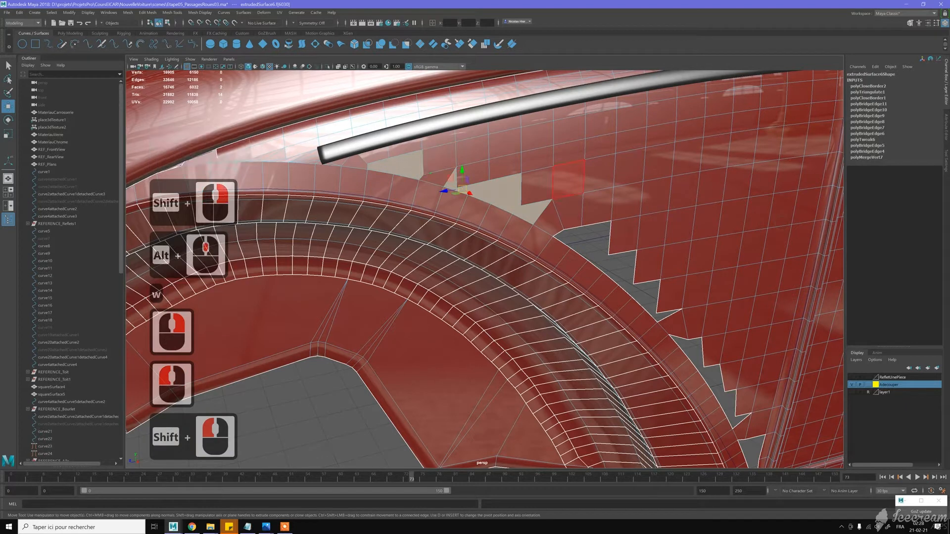
left_click(173, 527)
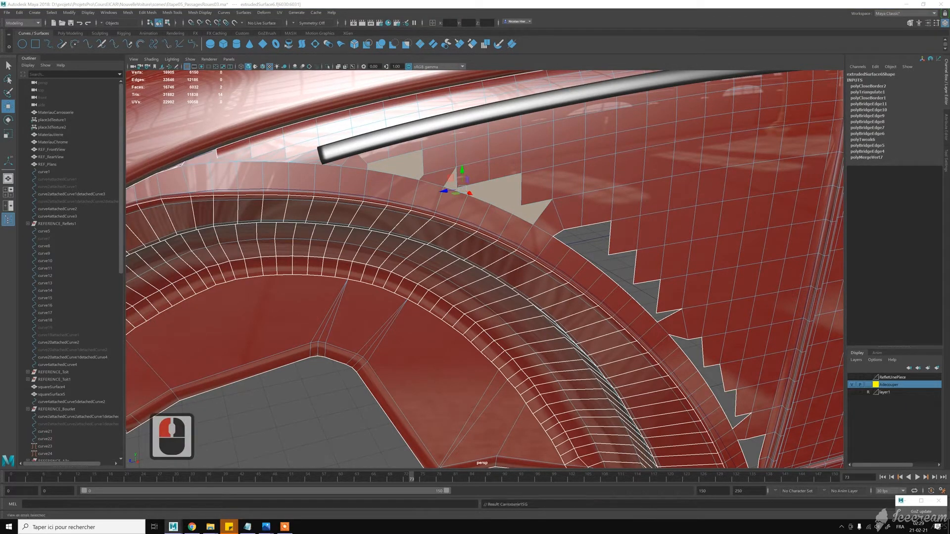
- Triangulate the two selected filled faces below the chrome trim
middle_click_drag(566, 177, 515, 165, "alt")
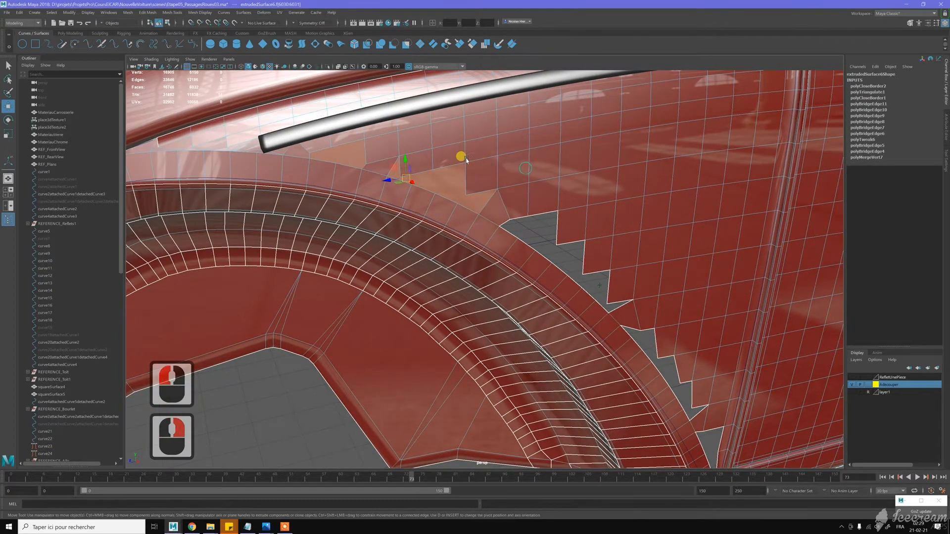
right_click(468, 158, "shift")
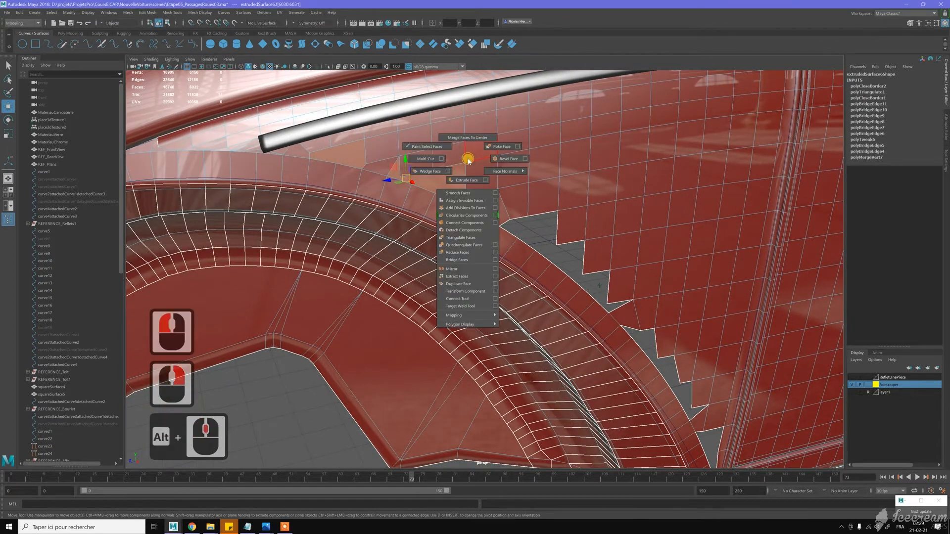
left_click(461, 237)
key("w")
- Select the borders of the three remaining openings between the rear wheel arch edge and the door seam and close them with Fill Hole
key("alt")
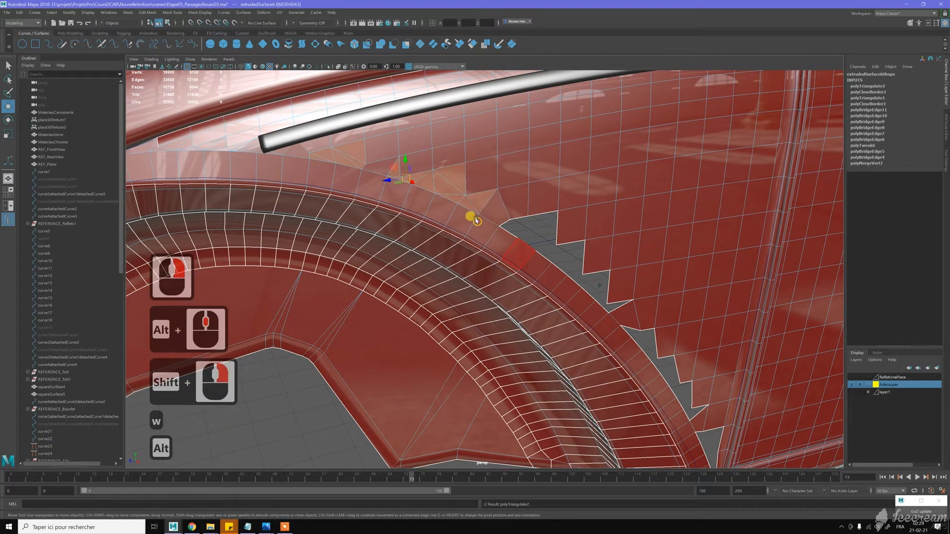
right_click_drag(476, 221, 490, 213, "alt")
left_click_drag(490, 212, 388, 177, "alt")
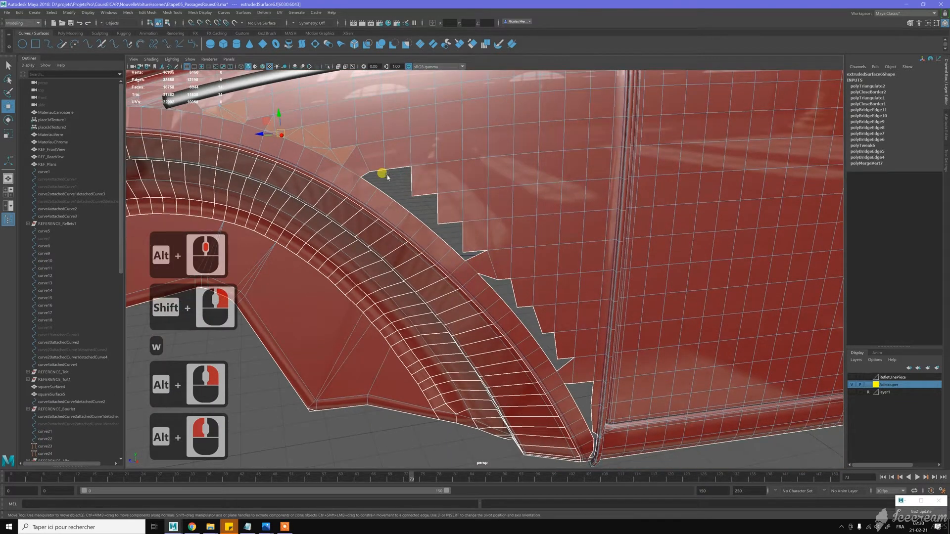
middle_click(388, 177, "alt")
key("w")
right_click_drag(379, 169, 379, 148)
double_click(374, 167)
left_click_drag(503, 227, 382, 185, "alt")
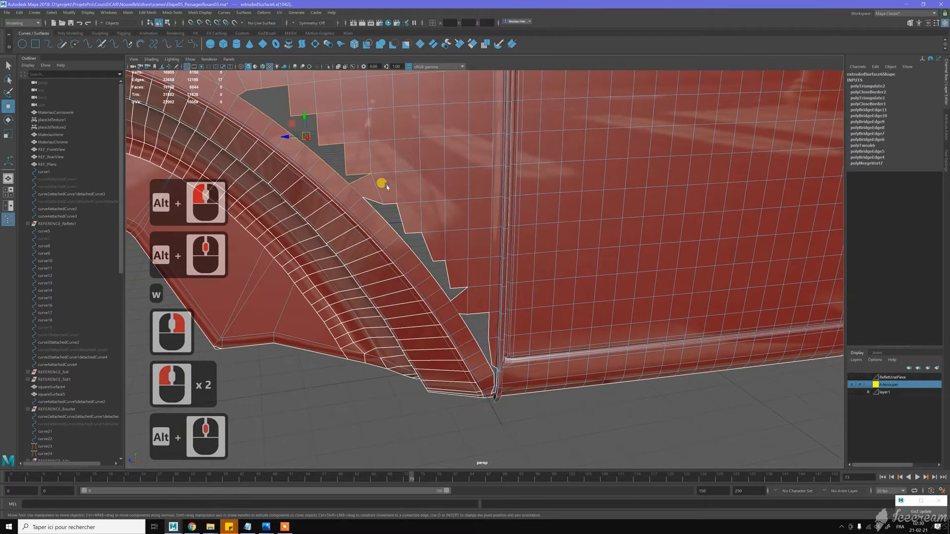
double_click(400, 211, "shift")
double_click(475, 313, "shift")
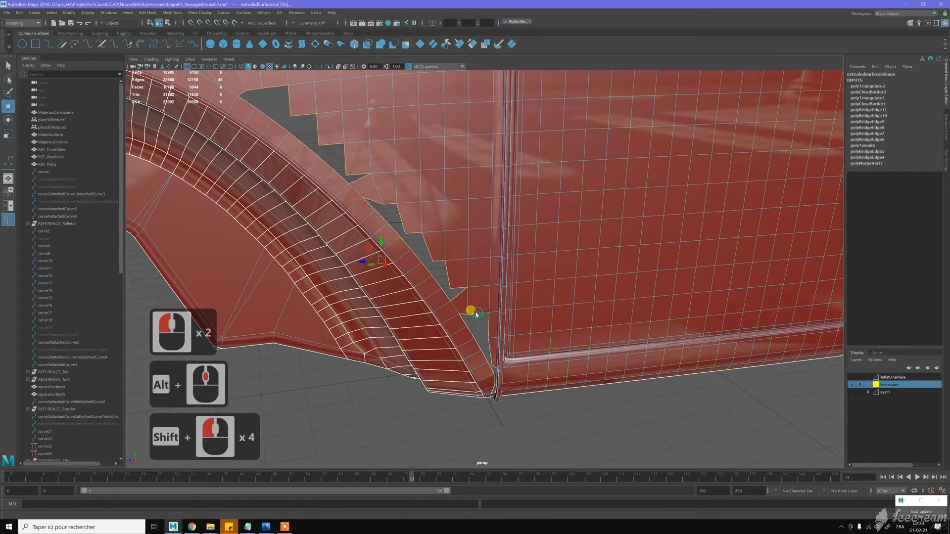
right_click(439, 335, "shift")
right_click_drag(439, 335, 444, 421, "shift")
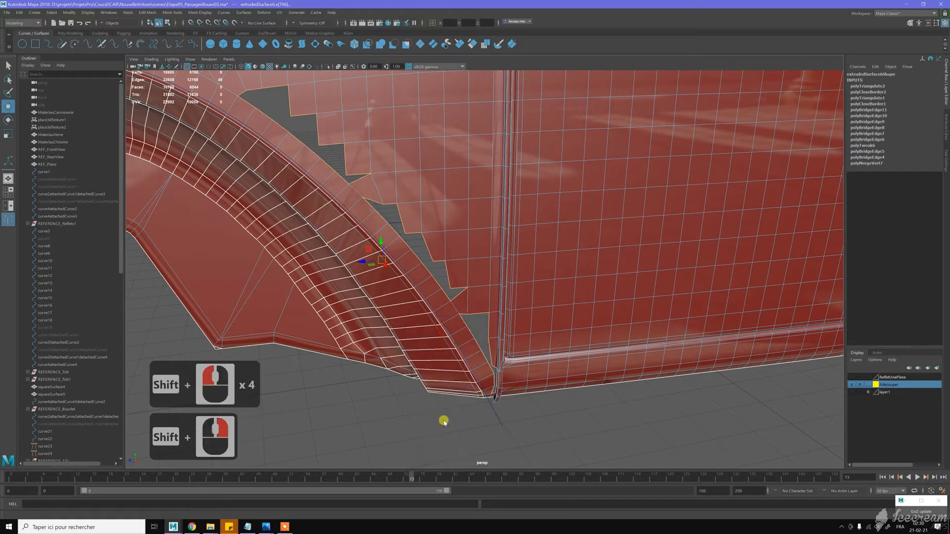
- Assign the Carrosserie body material to the three new faces down to the door seam, triangulate them and return to object selection
key("w")
right_click_drag(473, 321, 476, 341)
left_click(477, 325)
left_click(432, 266, "shift")
left_click(349, 161, "shift")
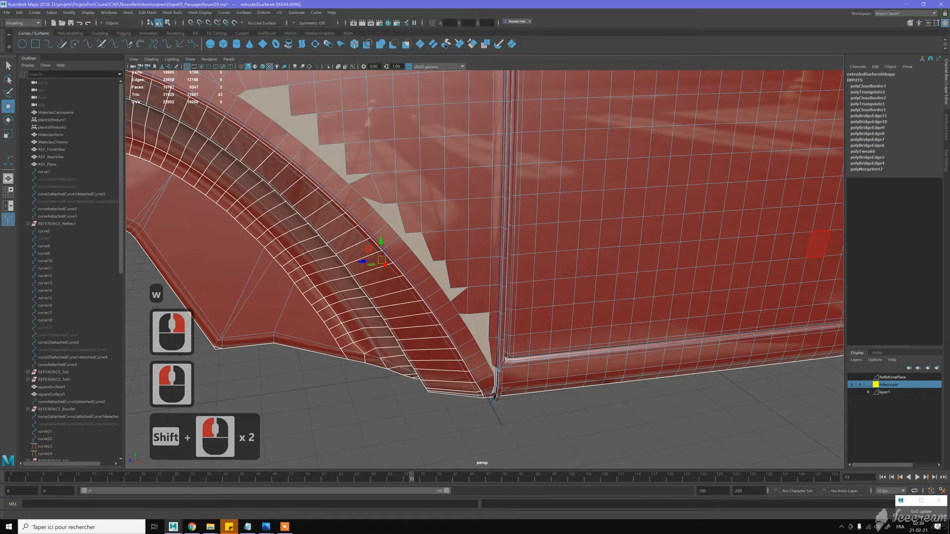
right_click_drag(817, 244, 733, 426)
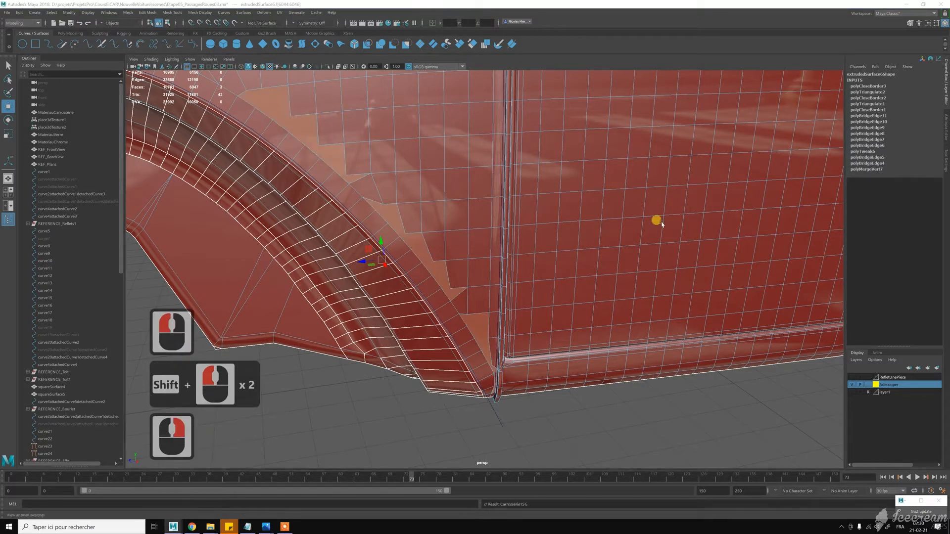
right_click_drag(416, 238, 417, 320, "shift")
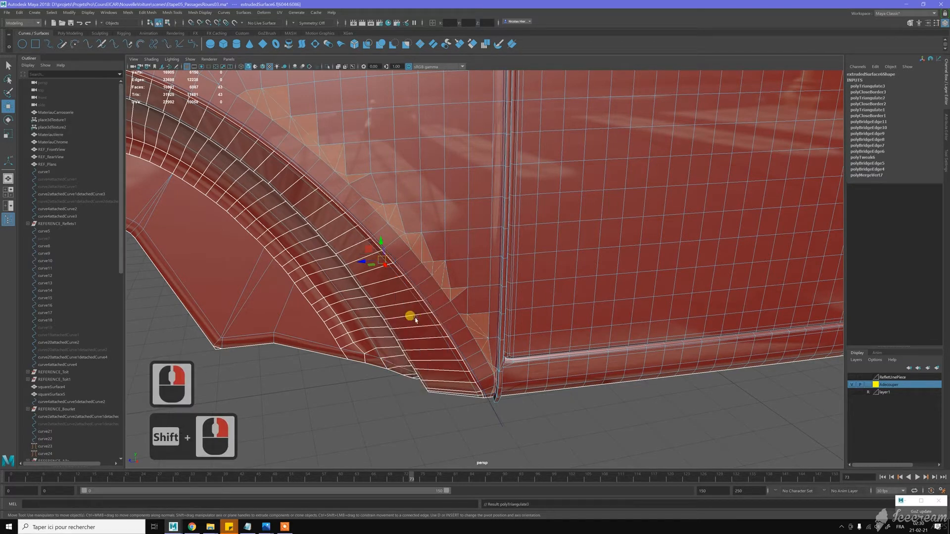
key("w")
right_click(391, 225)
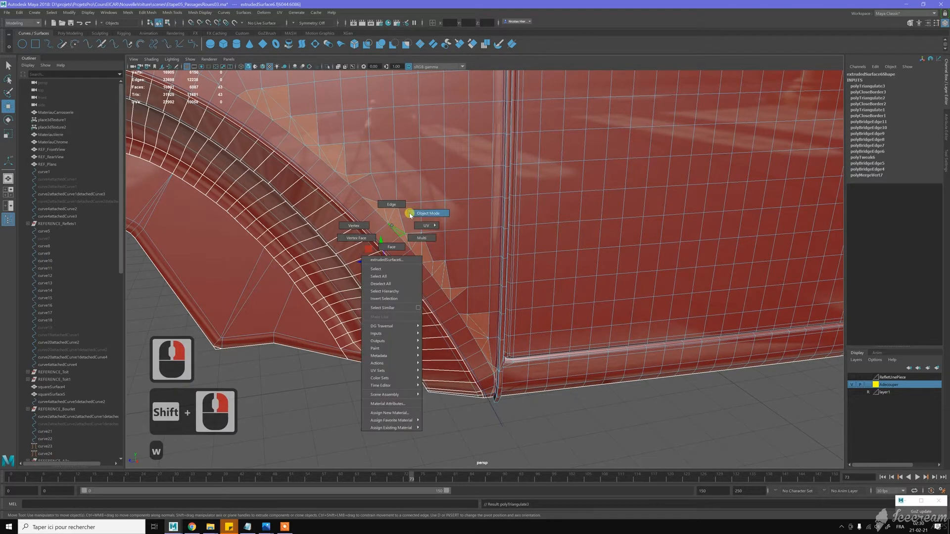
right_click_drag(410, 214, 412, 215)
left_click(575, 417)
- Examine the filled front fender and wheel arch area from several angles
scroll(487, 336, "down", 10)
middle_click_drag(555, 123, 537, 176, "alt")
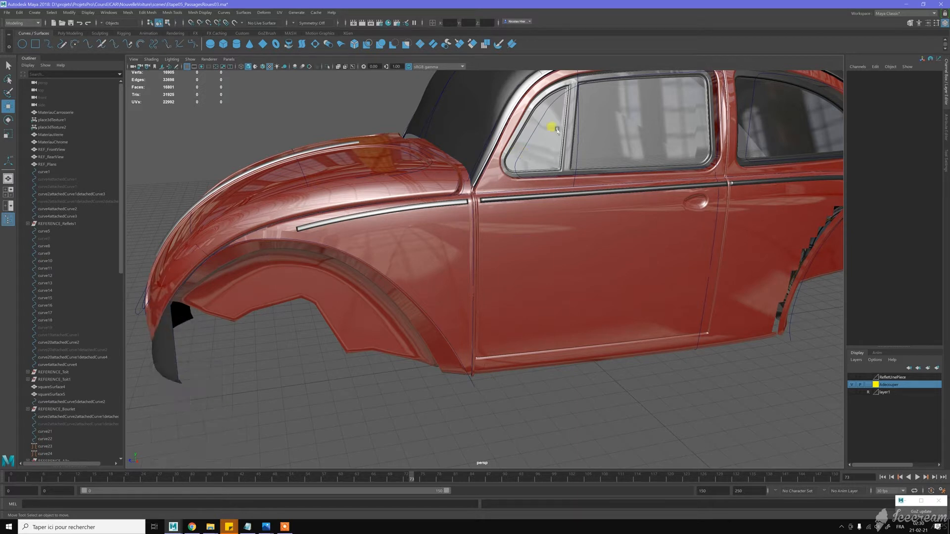
middle_click_drag(483, 206, 526, 217, "alt")
left_click_drag(526, 217, 567, 187, "alt")
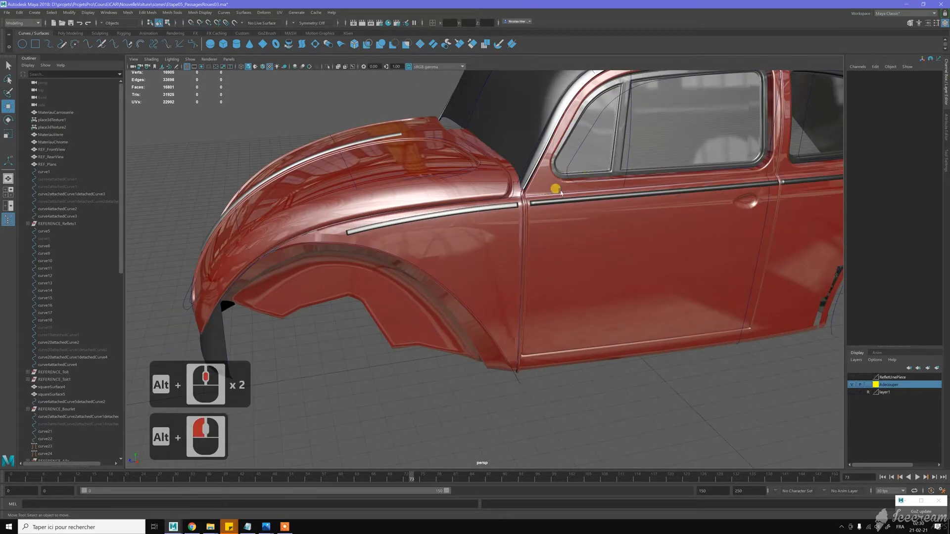
left_click_drag(339, 272, 431, 271, "alt")
middle_click_drag(430, 270, 546, 322, "alt")
left_click_drag(546, 322, 477, 272, "alt")
right_click_drag(477, 272, 416, 176, "alt")
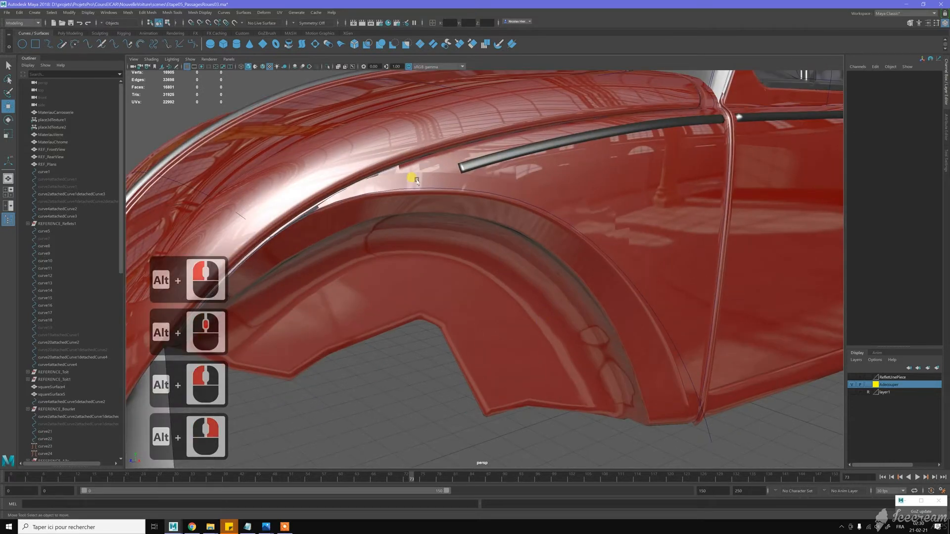
- Select the car body mesh and delete its non-deformer history
left_click(426, 166)
left_click_drag(425, 167, 514, 204, "alt")
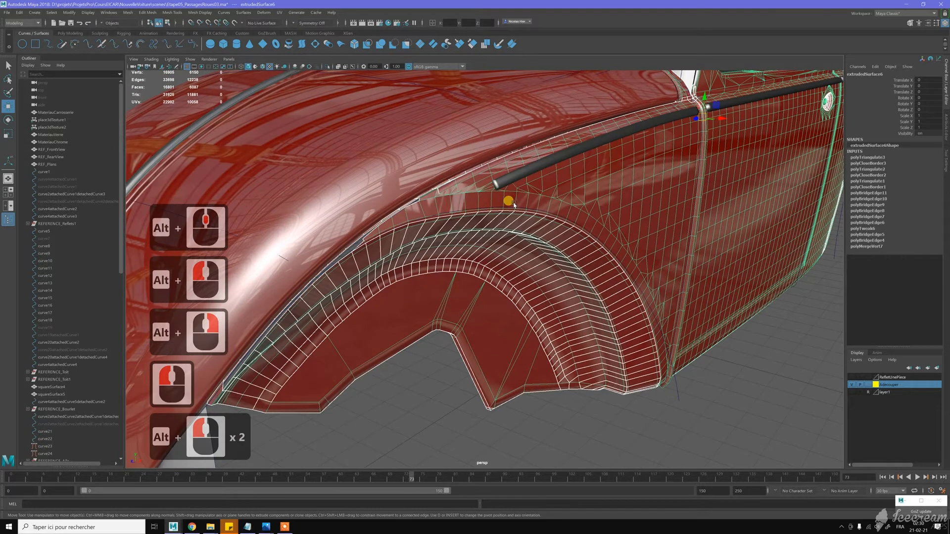
key("alt+d")
mouse_move(562, 240)
left_mouse_down("alt")
mouse_move(545, 239)
mouse_move(550, 233)
left_mouse_up("alt")
right_click_drag(550, 233, 556, 248, "alt")
left_click_drag(556, 247, 568, 247, "alt")
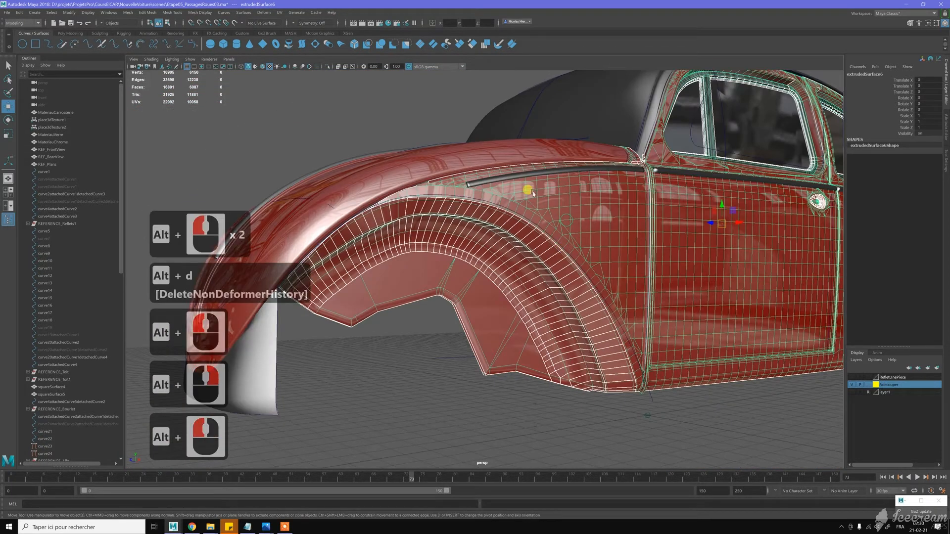
- Isolate the selected car body mesh in the viewport
left_click(327, 66)
left_click_drag(397, 127, 418, 313, "alt")
middle_click_drag(418, 312, 474, 259, "alt")
right_click_drag(474, 259, 581, 320, "alt")
left_click_drag(581, 320, 529, 285, "alt")
middle_click_drag(479, 285, 534, 227, "alt")
left_click_drag(534, 227, 496, 230, "alt")
middle_click_drag(470, 186, 487, 209, "alt")
right_click_drag(486, 208, 462, 212, "alt")
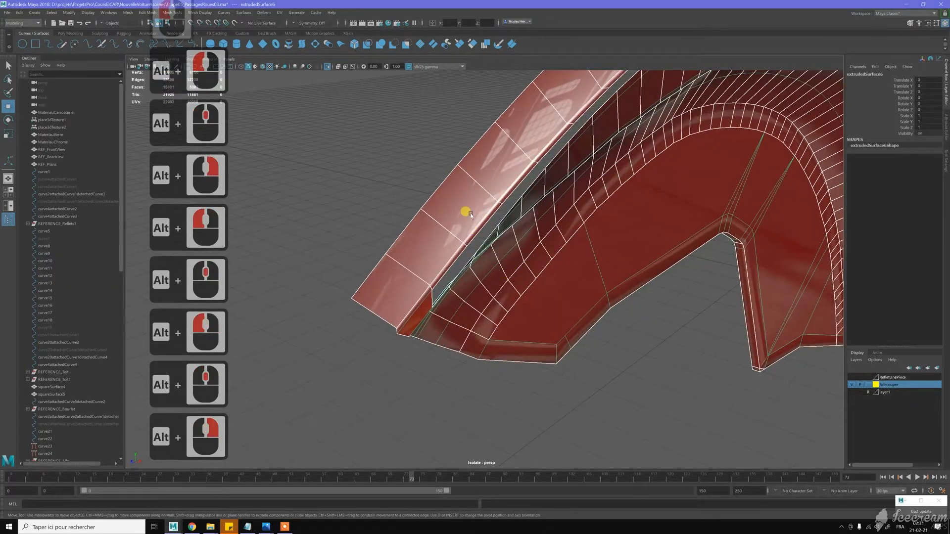
- Select the border of the long narrow gap between the fender's front strip and the wheel arch and close it with Fill Hole
key("w")
right_click(473, 215)
left_click(472, 193)
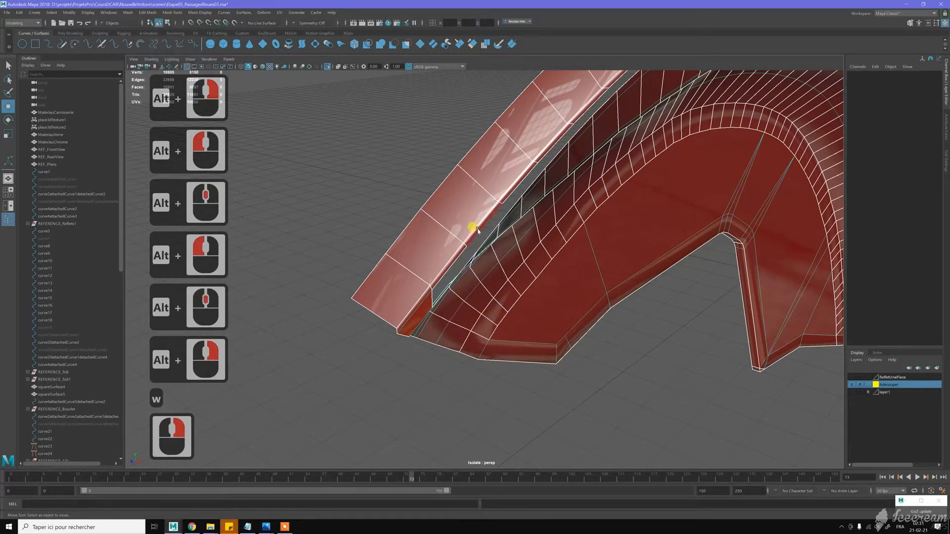
double_click(475, 227)
right_click_drag(565, 289, 532, 218, "alt")
mouse_move(532, 218)
left_mouse_down("alt")
mouse_move(533, 238)
mouse_move(538, 232)
left_mouse_up("alt")
right_click(588, 176, "shift")
right_click_drag(589, 179, 574, 275, "shift")
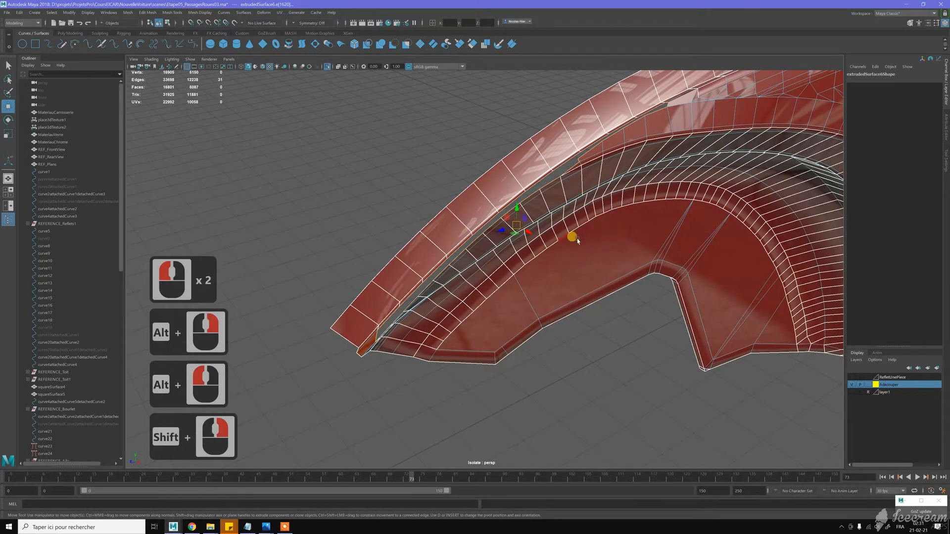
right_click_drag(571, 191, 559, 286, "shift")
- Assign the body material to the new face along the fender's front strip, triangulate it and return to object selection
key("w")
right_click_drag(572, 164, 573, 183)
left_click(564, 164)
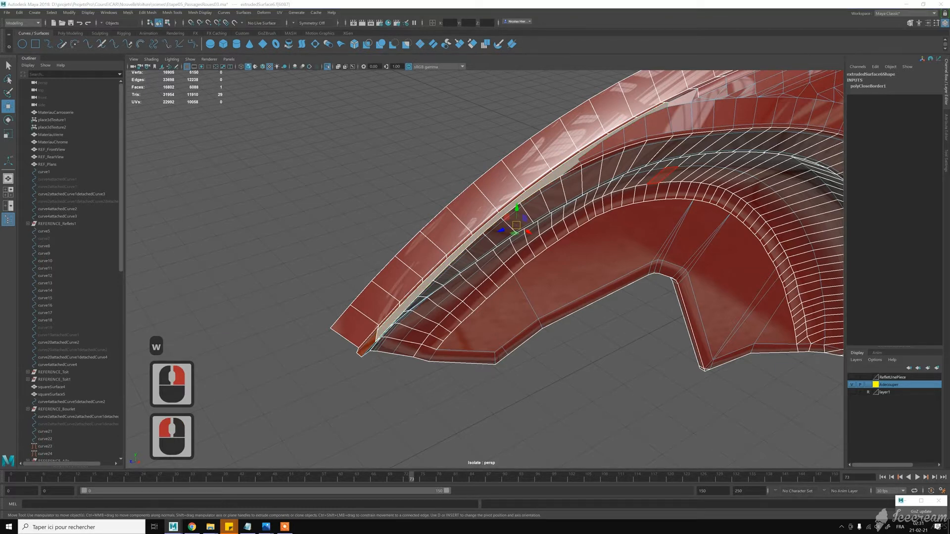
right_click_drag(550, 160, 549, 239, "shift")
key("w")
left_click_drag(504, 198, 524, 212, "alt")
middle_click_drag(523, 212, 556, 244, "alt")
right_click_drag(555, 244, 601, 166, "alt")
key("w")
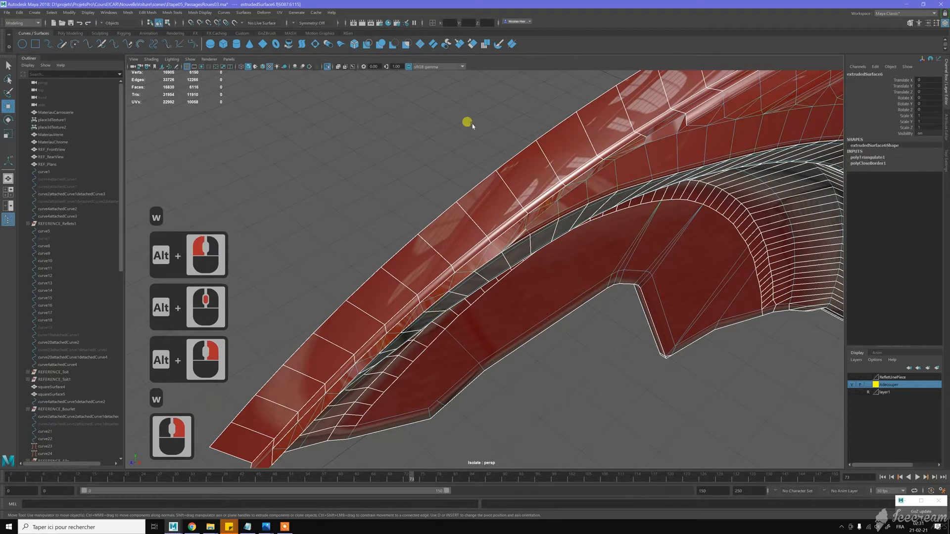
left_click(473, 125)
- Soften all edges of the car body mesh and deselect it
middle_click_drag(541, 138, 509, 169, "alt")
left_click_drag(509, 169, 543, 170, "alt")
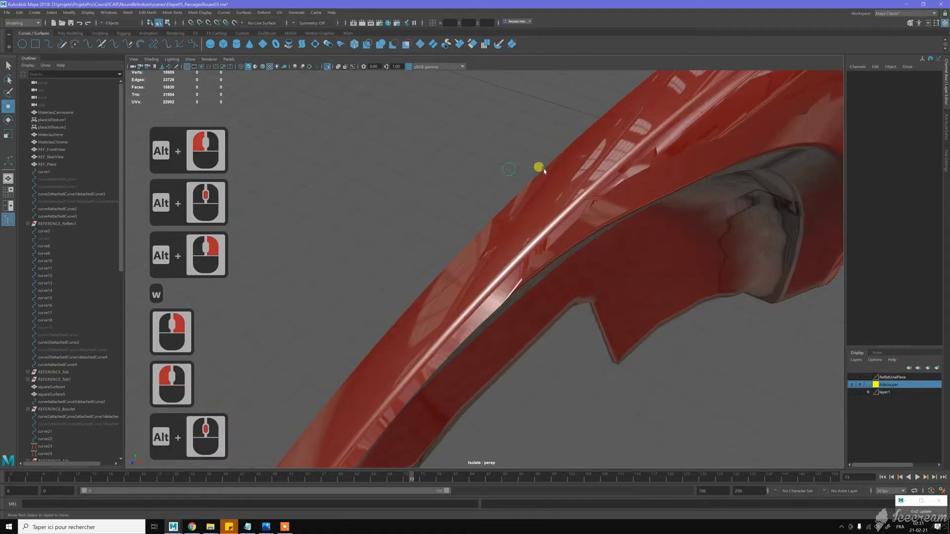
left_click(598, 181)
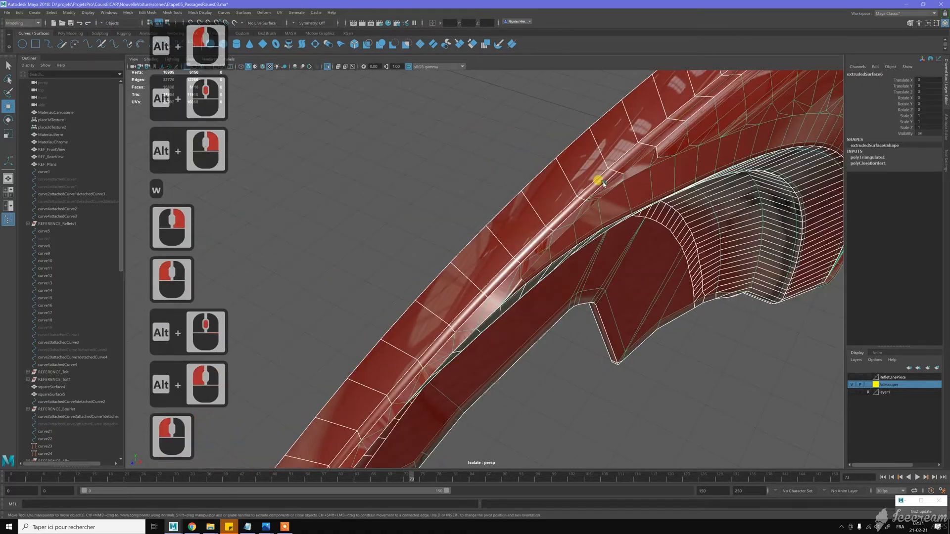
right_click_drag(603, 184, 659, 186, "shift")
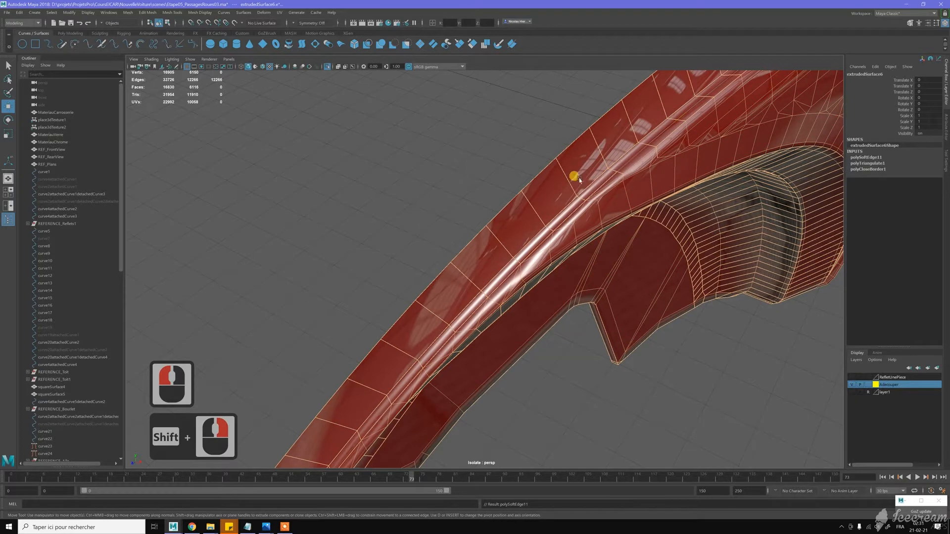
left_click(490, 170)
scroll(489, 170, "down", 10)
left_click_drag(489, 171, 511, 168, "alt")
middle_click_drag(537, 169, 451, 207, "alt")
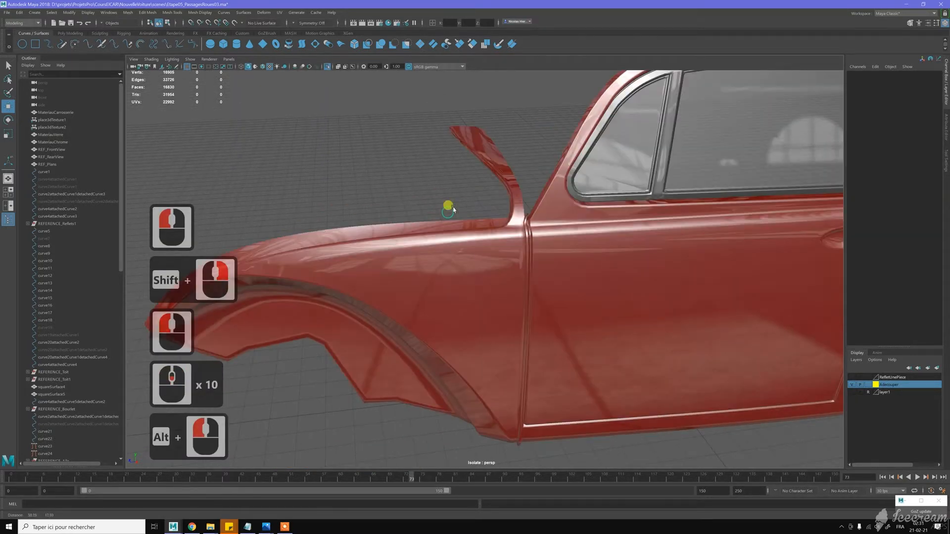
- Examine the softened shading on the fender, door seam and wheel arch from the side and the front
middle_click_drag(541, 209, 452, 219, "alt")
middle_click_drag(604, 250, 534, 198, "alt")
middle_click_drag(371, 221, 576, 183, "alt")
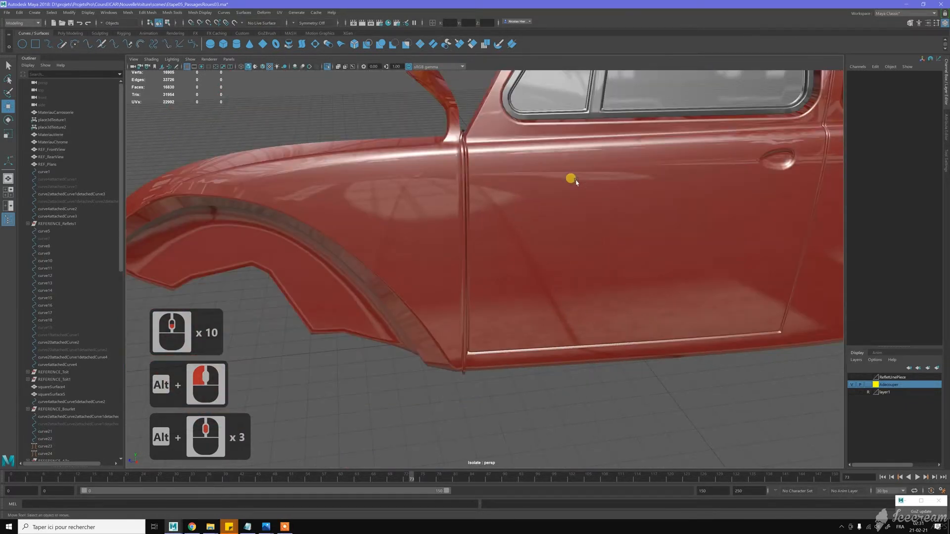
middle_click_drag(441, 212, 561, 200, "alt")
left_click_drag(604, 210, 621, 164, "alt")
left_click_drag(620, 249, 467, 229, "alt")
middle_click_drag(467, 229, 551, 212, "alt")
left_click_drag(717, 179, 688, 288, "alt")
left_click_drag(559, 222, 413, 216, "alt")
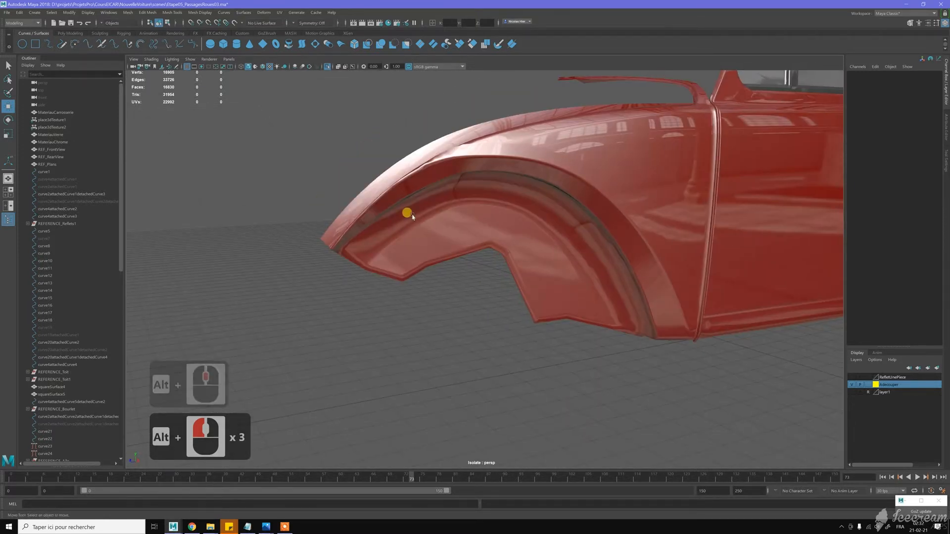
scroll(413, 216, "up", 4)
middle_click_drag(414, 195, 471, 244, "alt")
scroll(478, 168, "up", 3)
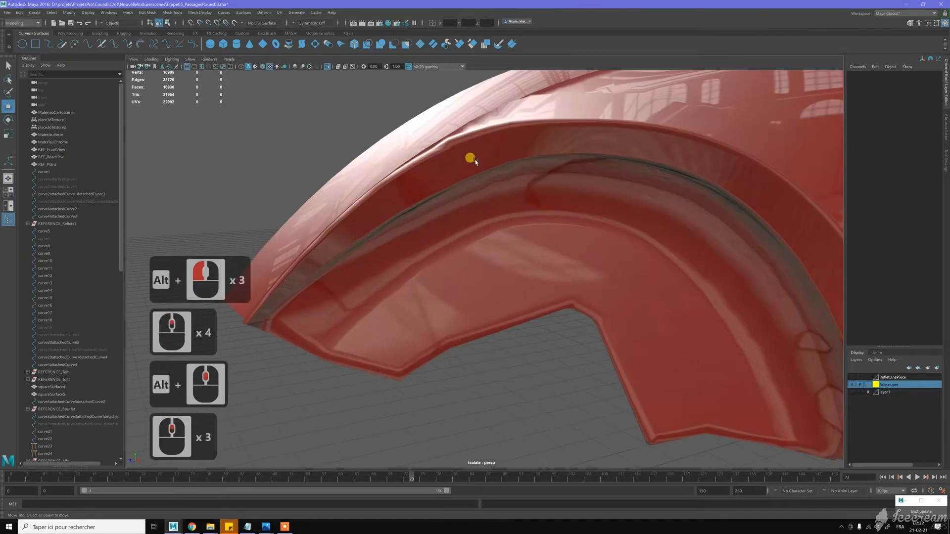
- Inspect the mesh wireframe and reflections along the crease between the fender's front strip and the wheel arch
left_click(487, 132)
middle_click_drag(553, 184, 440, 161, "alt")
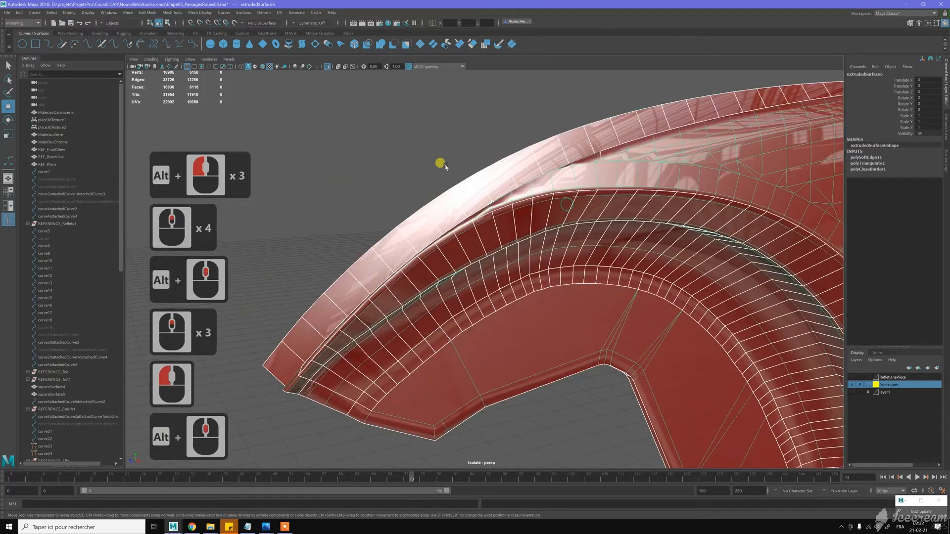
left_click(469, 184)
left_click_drag(528, 204, 566, 251, "alt")
right_click_drag(565, 251, 583, 246, "alt")
left_click(588, 249)
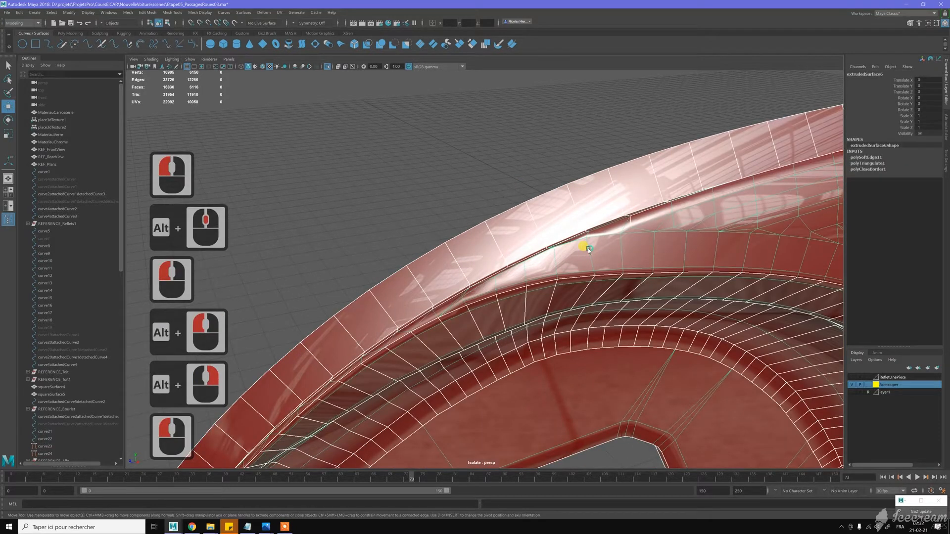
left_click_drag(622, 221, 600, 220, "alt")
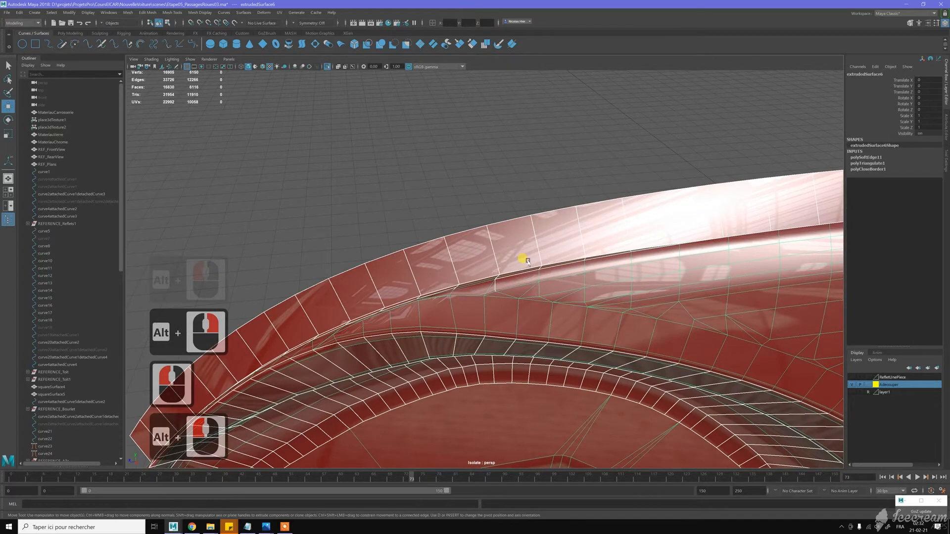
middle_click_drag(527, 260, 485, 255, "alt")
right_click_drag(553, 256, 499, 243, "alt")
left_click_drag(500, 244, 521, 217, "alt")
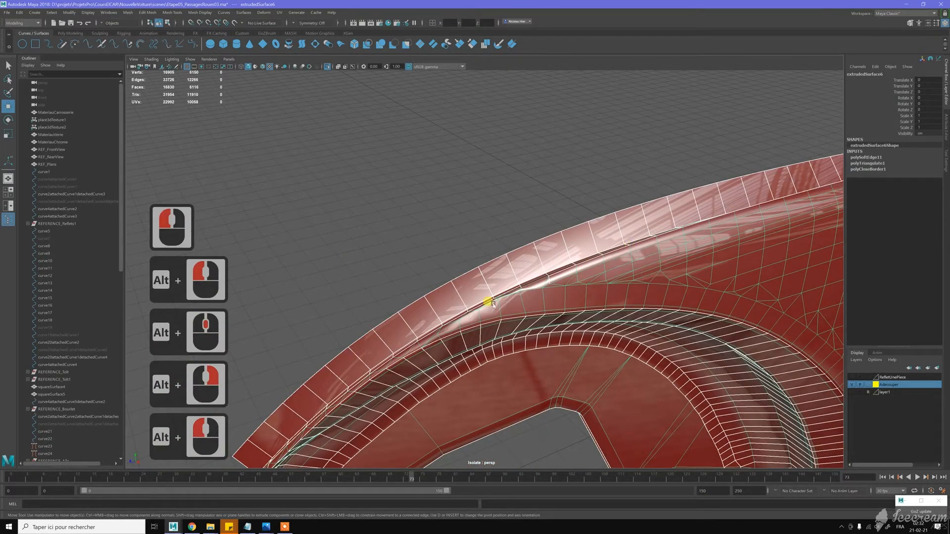
middle_click_drag(493, 303, 512, 267, "alt")
left_click_drag(512, 267, 495, 257, "alt")
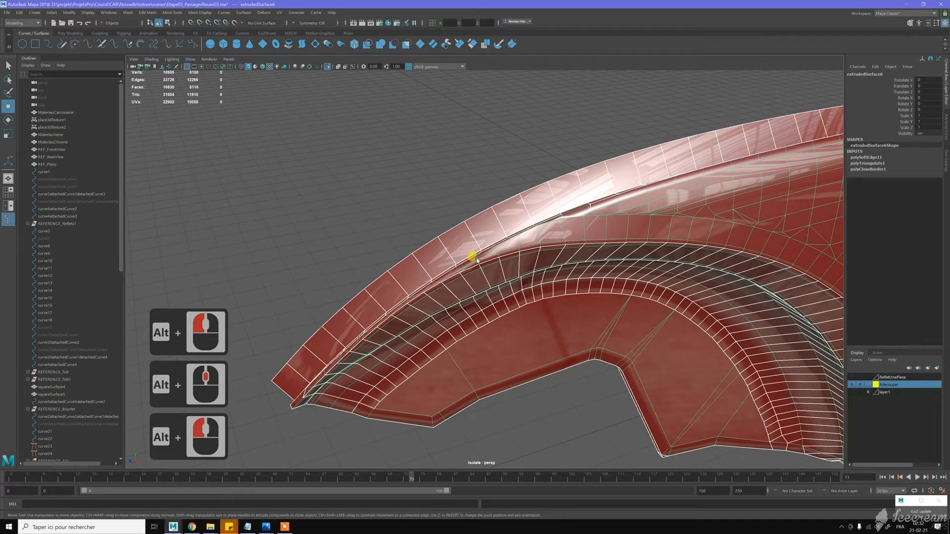
left_click_drag(497, 241, 528, 223, "alt")
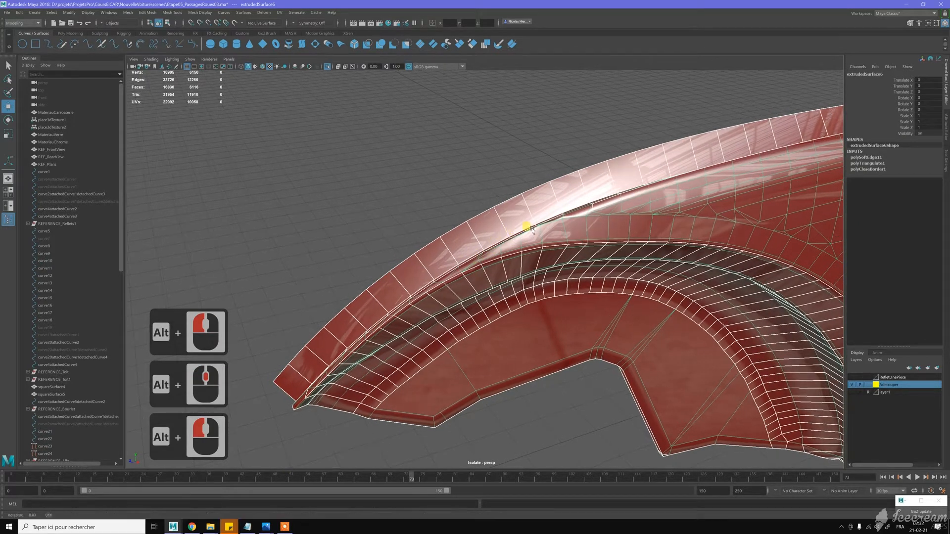
left_click(499, 156)
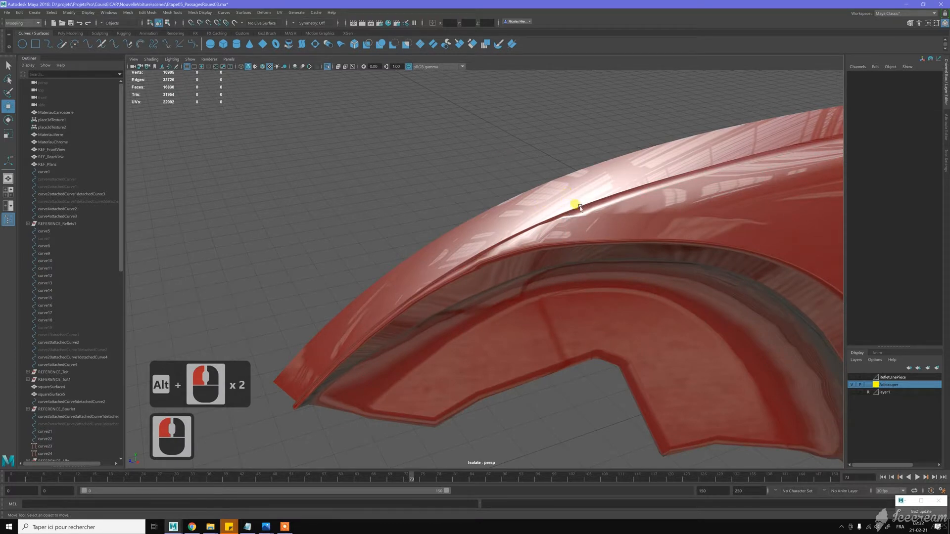
left_click_drag(513, 246, 524, 248, "alt")
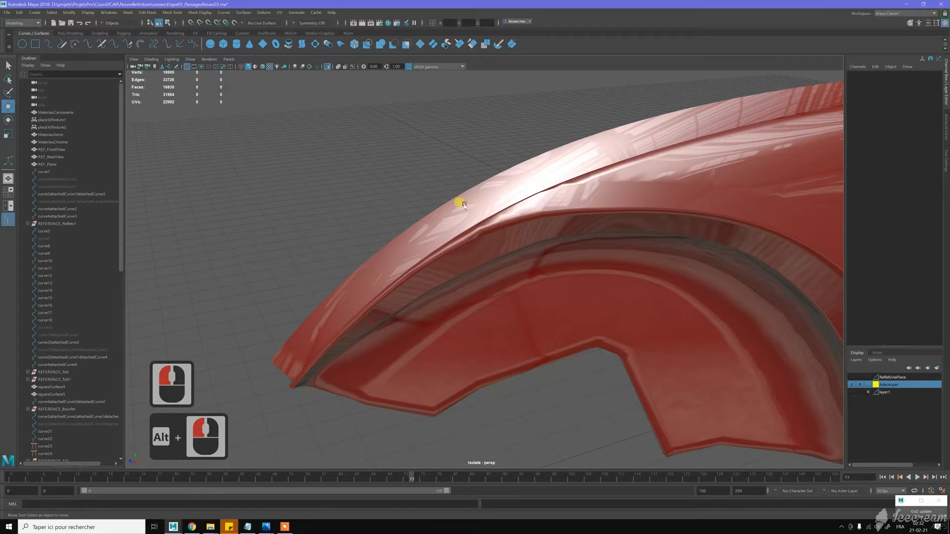
- Select the fender mesh in object mode for editing the crease beside its front strip
left_click(487, 237)
right_click_drag(508, 217, 555, 278, "alt")
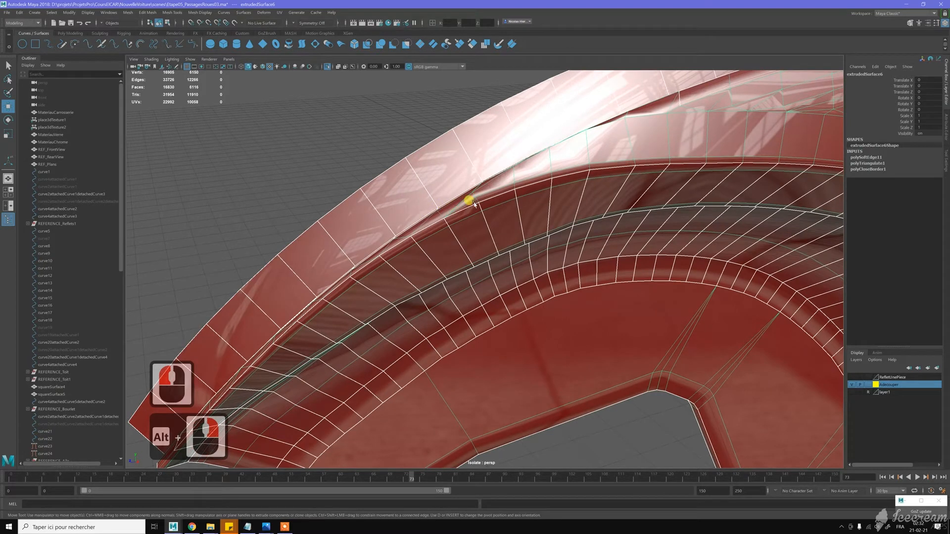
right_click_drag(484, 212, 562, 205, "alt")
left_click_drag(562, 206, 494, 201, "alt")
middle_click_drag(494, 202, 553, 254, "alt")
right_click_drag(553, 253, 557, 238, "alt")
middle_click_drag(558, 239, 511, 220, "alt")
key("w")
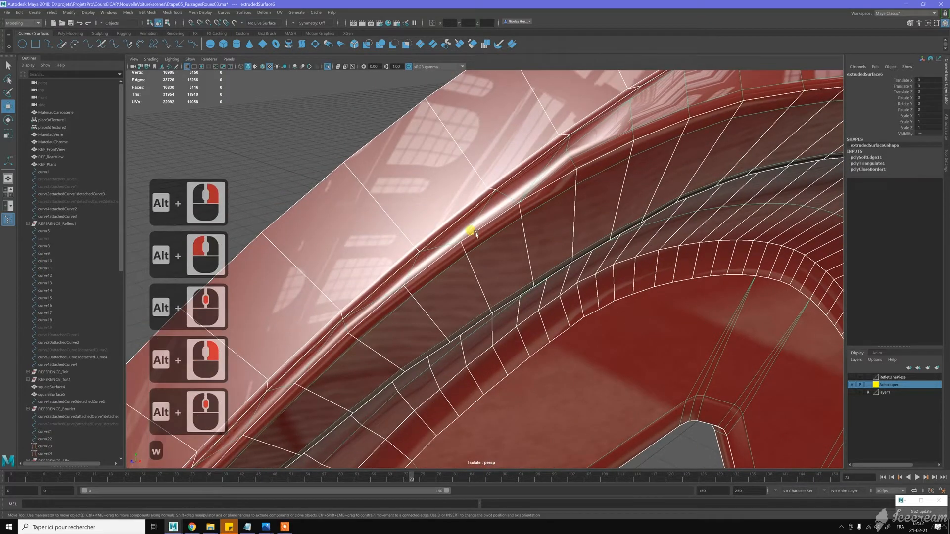
right_click(455, 244)
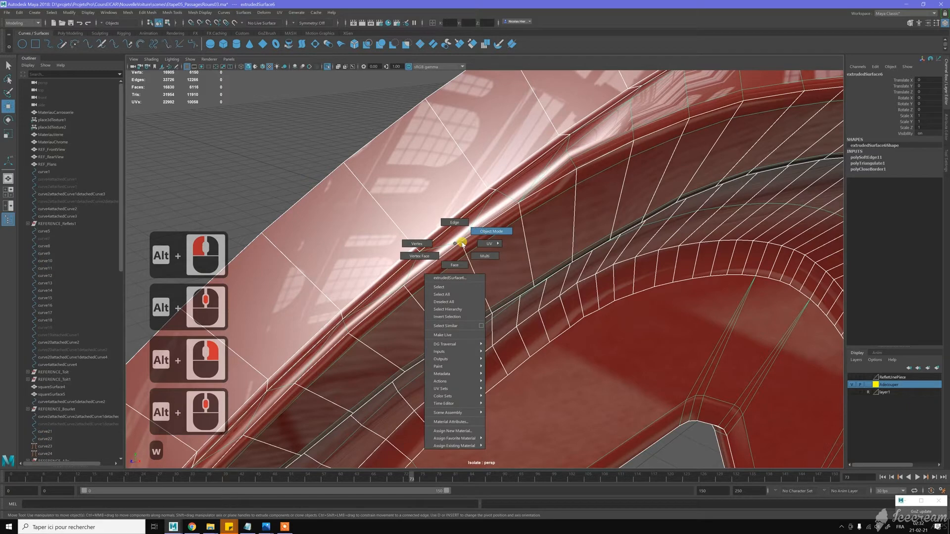
left_click(489, 231)
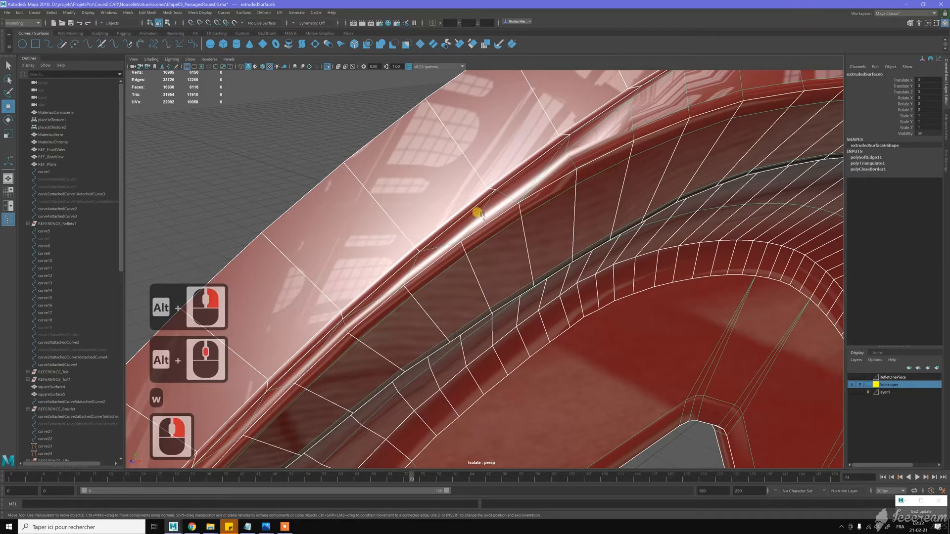
- Cut a new line of edges along the crease between the front strip and the wheel arch rim with Multi-Cut
right_click(483, 216, "shift")
right_click_drag(484, 216, 437, 216, "shift")
left_click(575, 170)
left_click(501, 197)
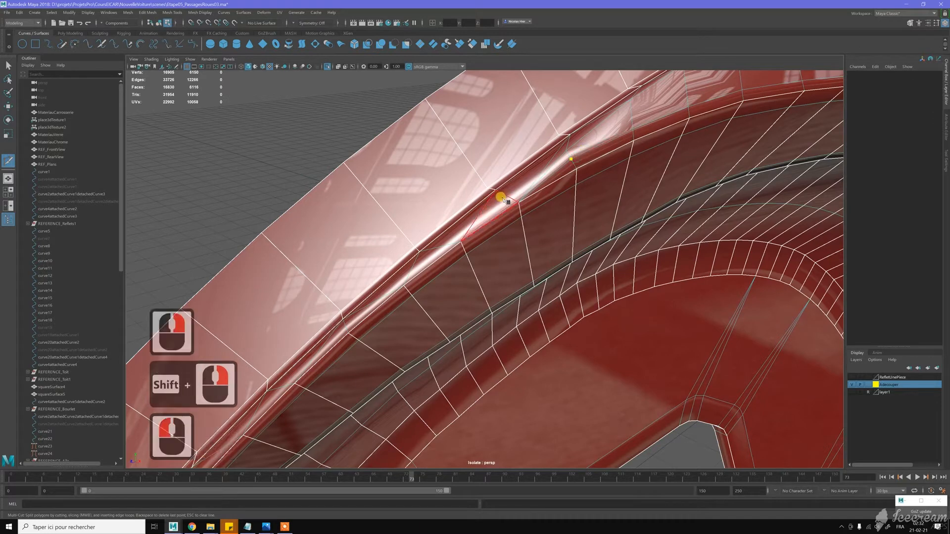
left_click_drag(447, 227, 440, 243)
left_click(409, 267)
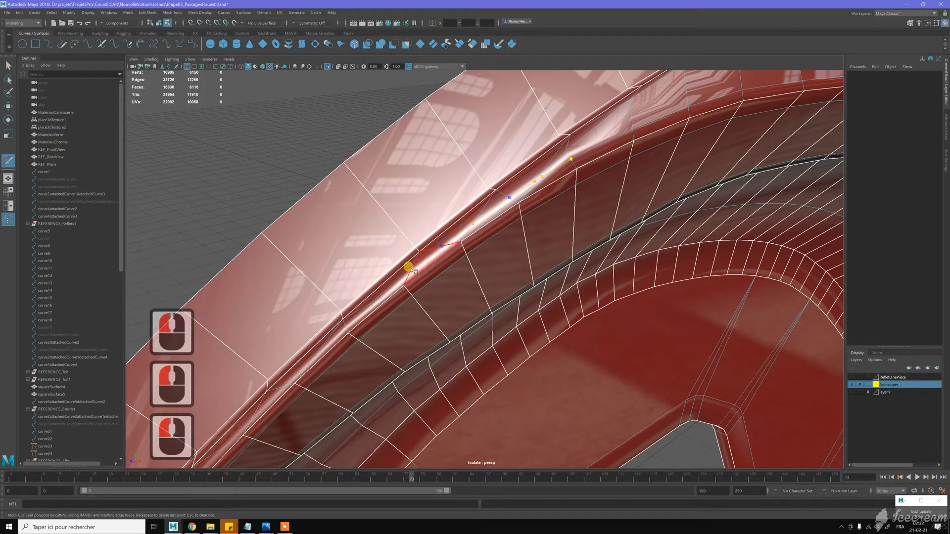
left_click(410, 268)
left_click(326, 326)
key("y")
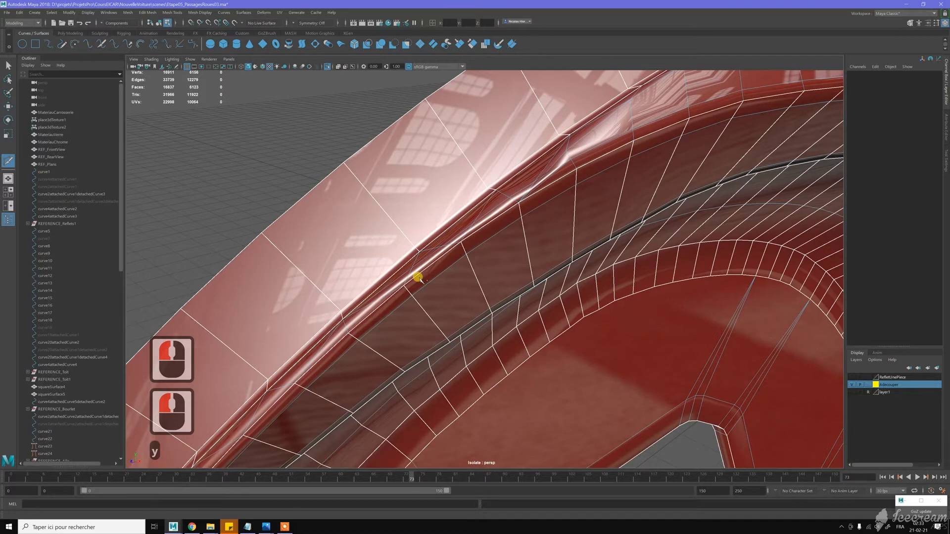
key("y")
- Select four surplus triangulation edges in the crease beside the front strip and delete them with their vertices
middle_click_drag(500, 218, 460, 281, "alt")
scroll(460, 282, "up", 4)
key("w")
left_click(397, 254)
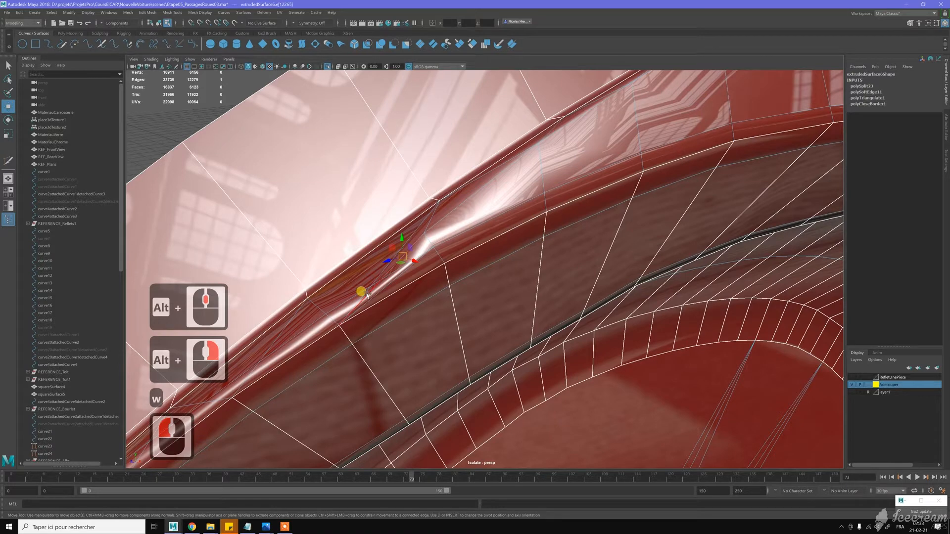
left_click(399, 248, "shift")
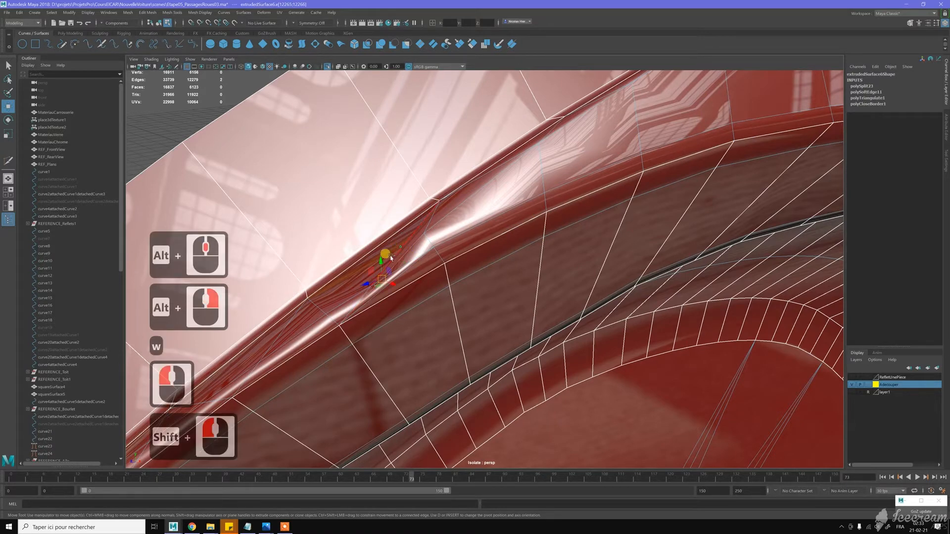
left_click(356, 299, "shift")
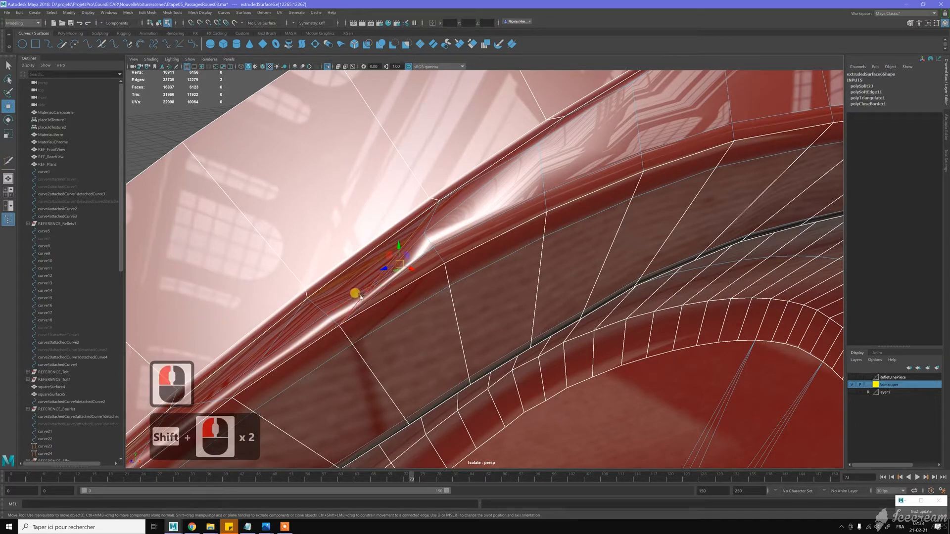
left_click(399, 248, "shift")
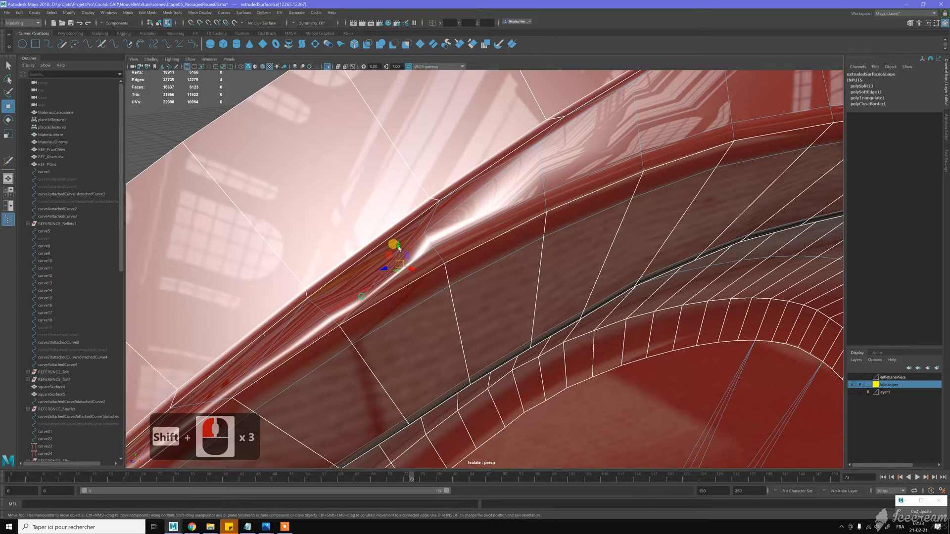
key("ctrl+BackSpace")
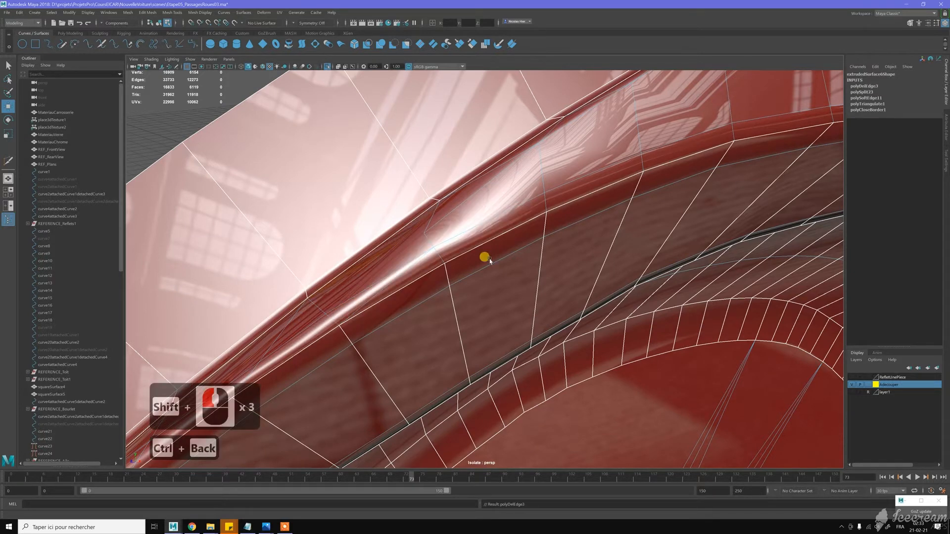
- Return to object selection and deselect the fender mesh to check the reflections along the crease
scroll(540, 266, "down", 6)
left_click_drag(455, 218, 454, 221, "alt")
key("w")
right_click_drag(453, 221, 458, 200)
left_click(325, 152)
left_click_drag(473, 213, 439, 220, "alt")
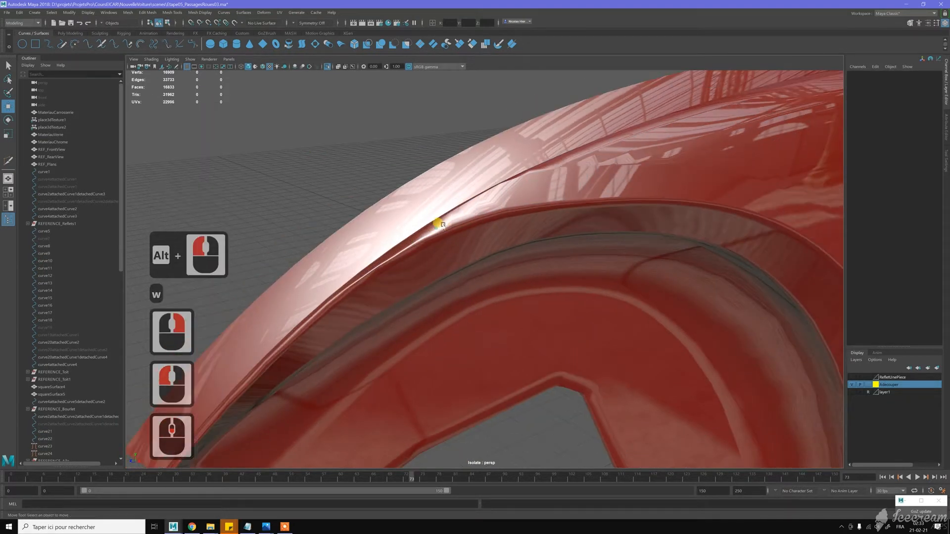
- Switch the fender mesh to edge selection and delete the surplus long edge along the crease above the wheel arch rim
left_click(437, 216)
right_click_drag(466, 238, 475, 244, "alt")
middle_click_drag(475, 244, 403, 216, "alt")
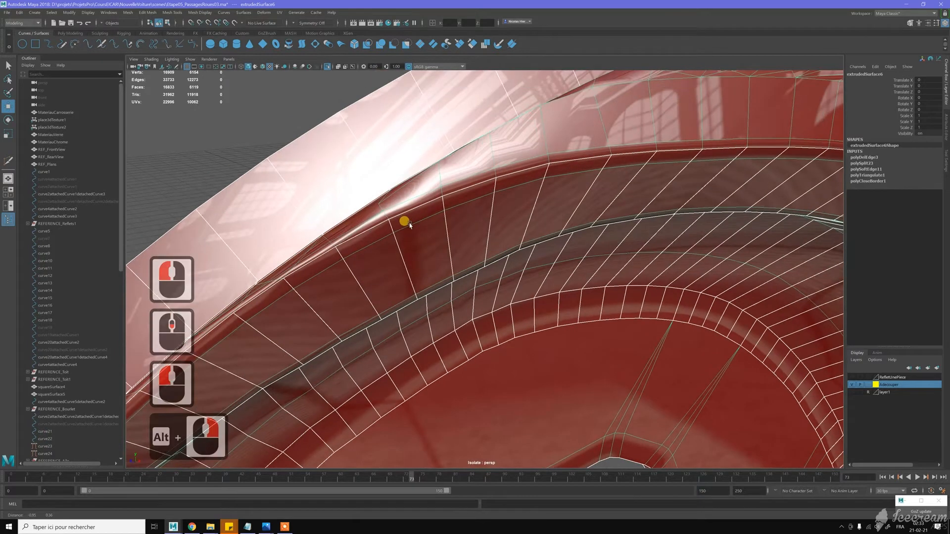
key("w")
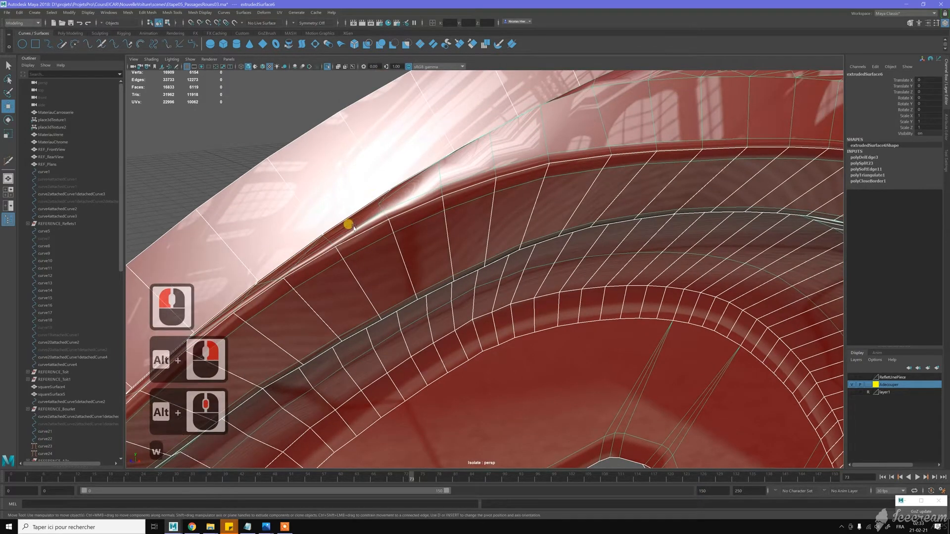
right_click_drag(356, 226, 354, 212)
double_click(353, 230)
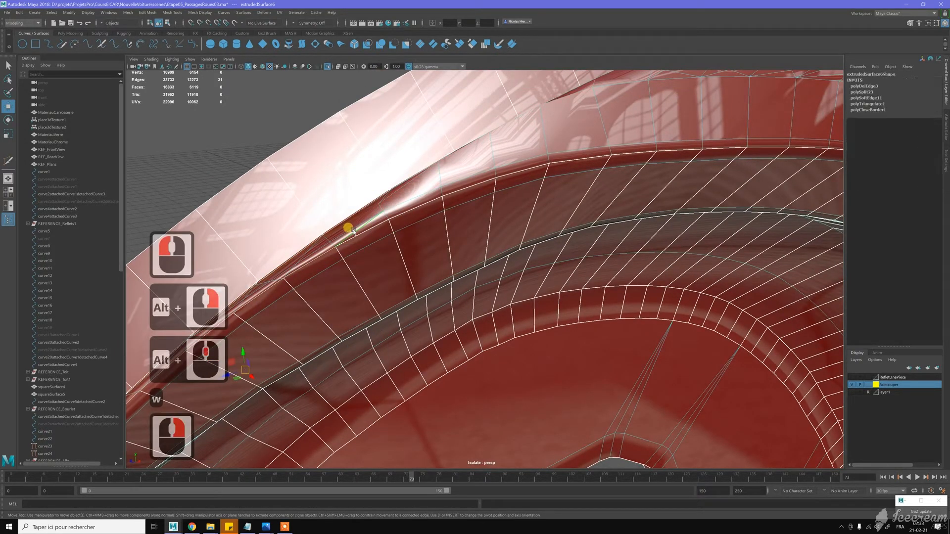
key("ctrl+BackSpace")
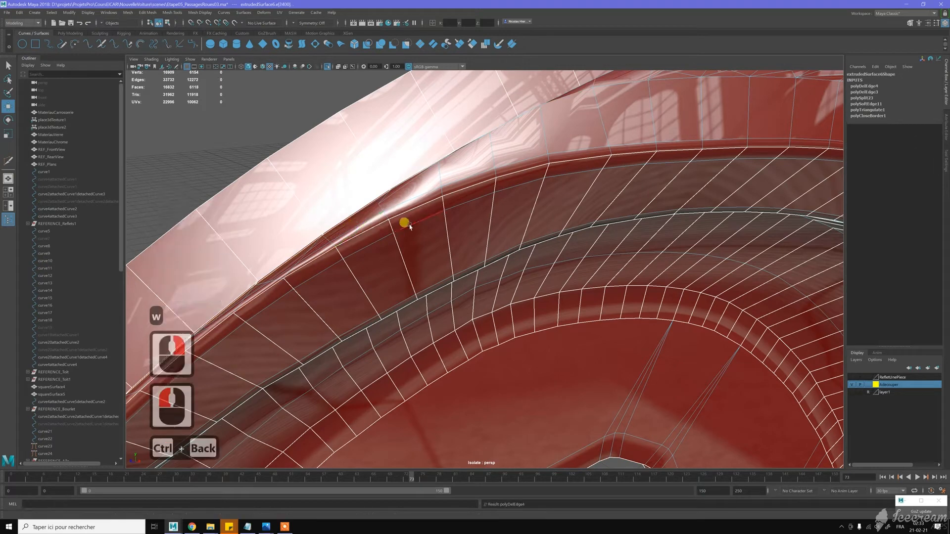
- Select four more surplus edges further down the crease below the front strip and delete them with their vertices
left_click_drag(394, 227, 418, 222, "alt")
middle_click_drag(418, 223, 407, 276, "alt")
key("w")
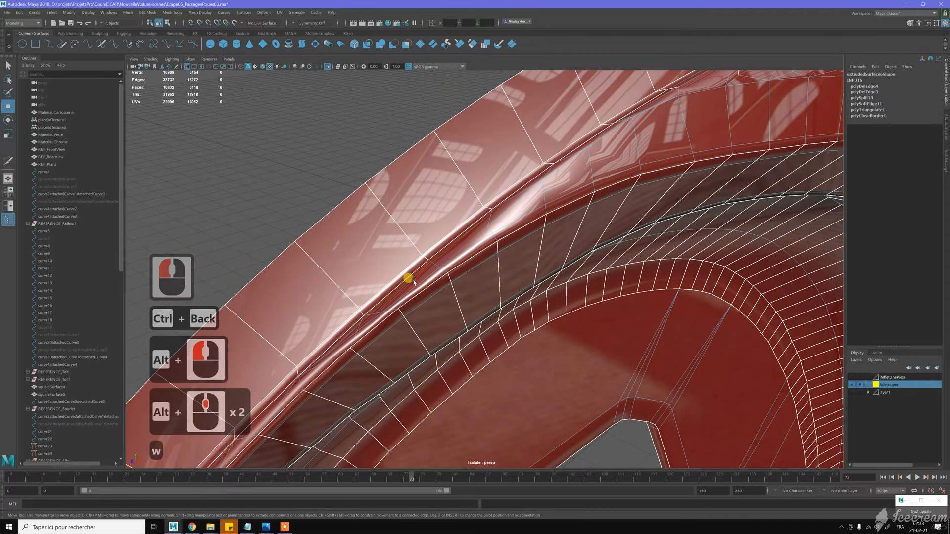
left_click(401, 295)
left_click(382, 324, "shift")
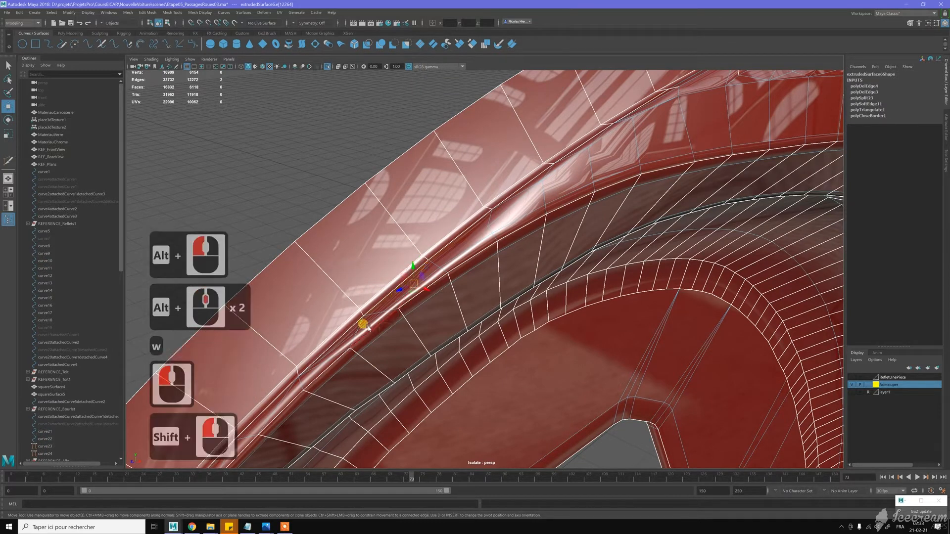
left_click(353, 338, "shift")
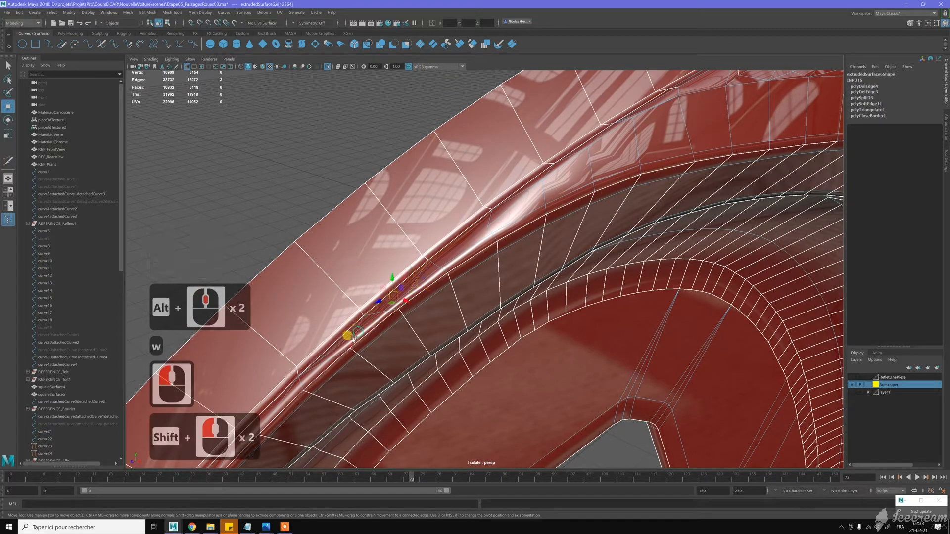
left_click(404, 292, "shift")
key("ctrl+BackSpace")
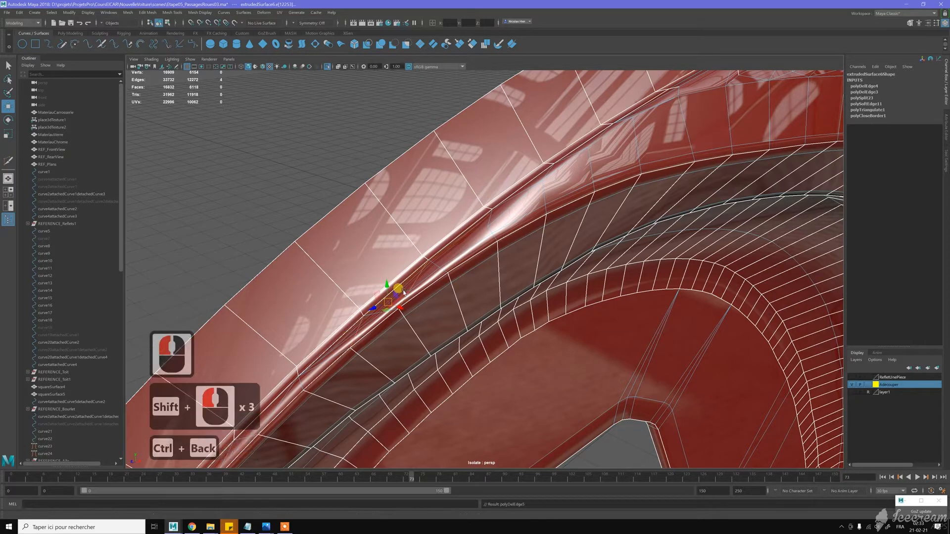
- Switch the fender mesh to vertex selection, select two vertices in the crease above the wheel arch rim and show the Move tool's settings
left_click_drag(456, 246, 444, 254, "alt")
middle_click_drag(445, 253, 436, 254, "alt")
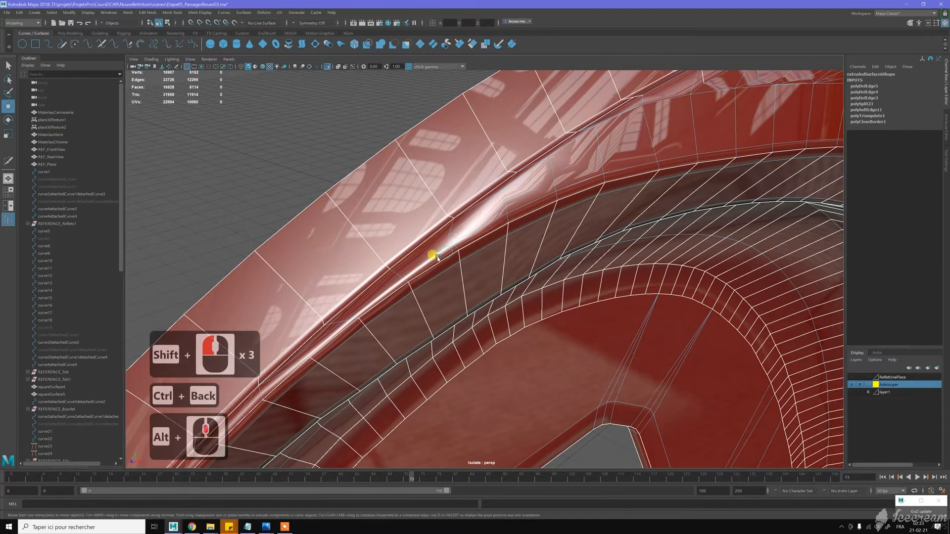
key("w")
right_click_drag(402, 258, 383, 258)
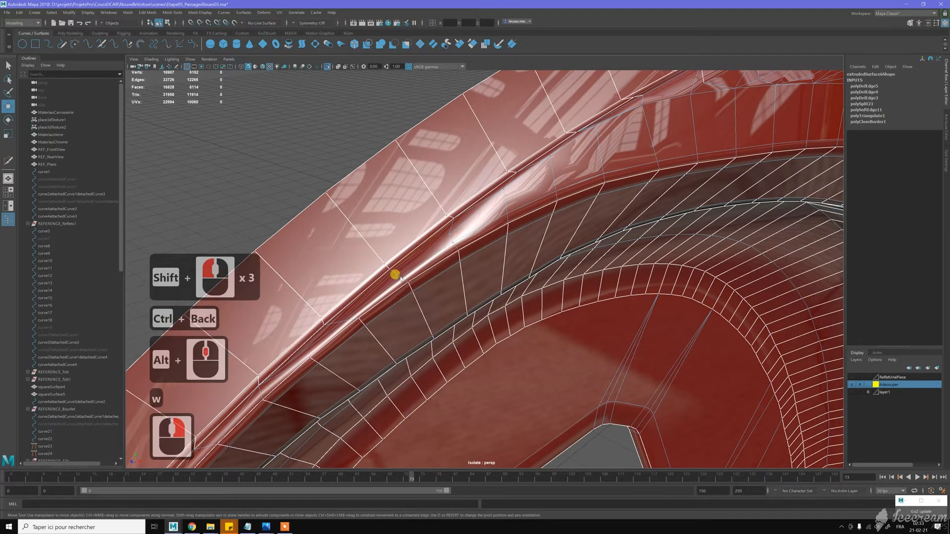
left_click(398, 275)
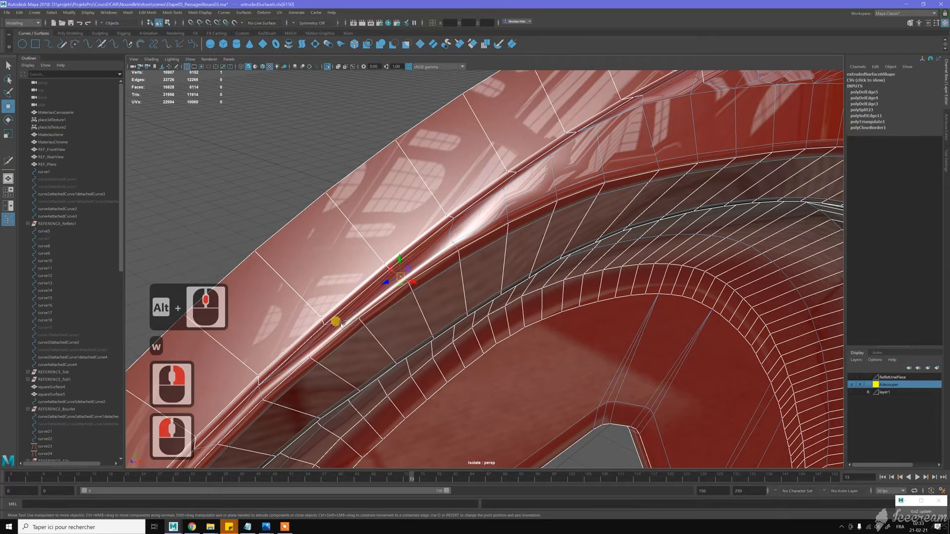
left_click(385, 251, "shift")
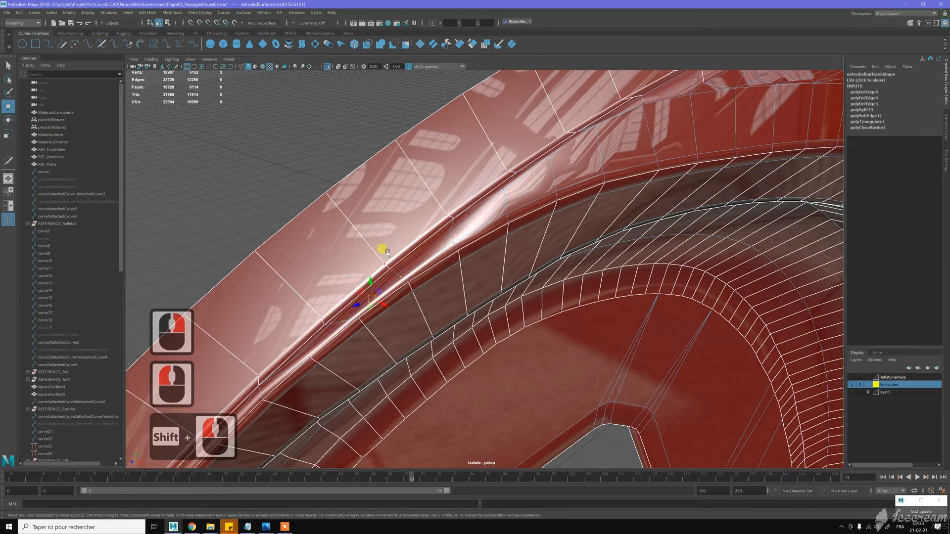
key("f")
left_click_drag(569, 298, 534, 218, "alt")
scroll(514, 220, "down", 12)
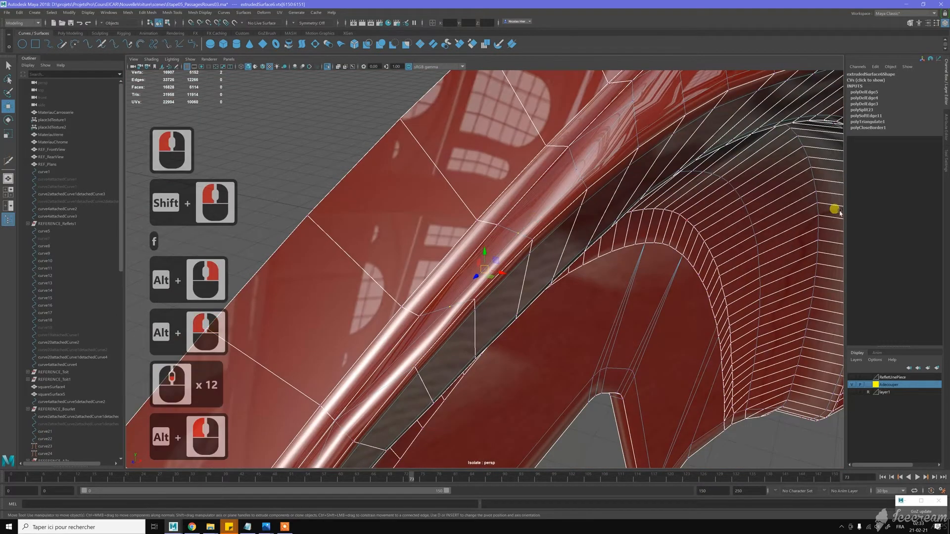
left_click(943, 170)
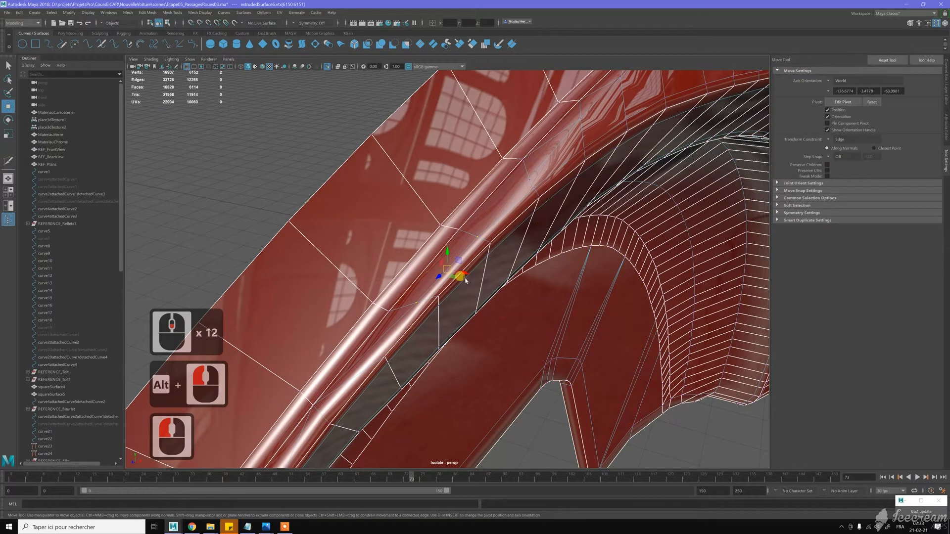
- Return to object selection, deselect the fender mesh to check the reflections along the crease, and select the mesh again
left_click_drag(455, 272, 601, 202, "alt")
middle_click_drag(602, 201, 539, 202, "alt")
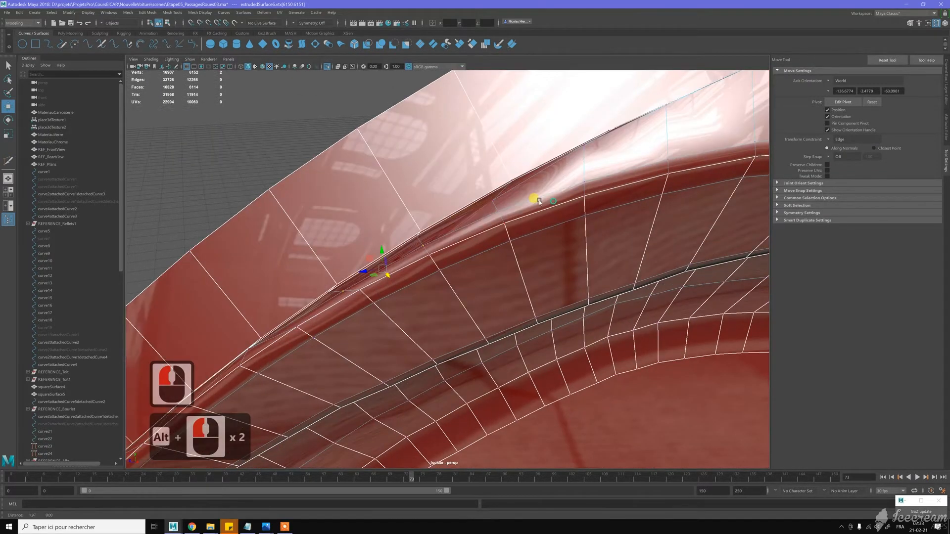
key("w")
right_click(510, 203)
scroll(318, 156, "down", 4)
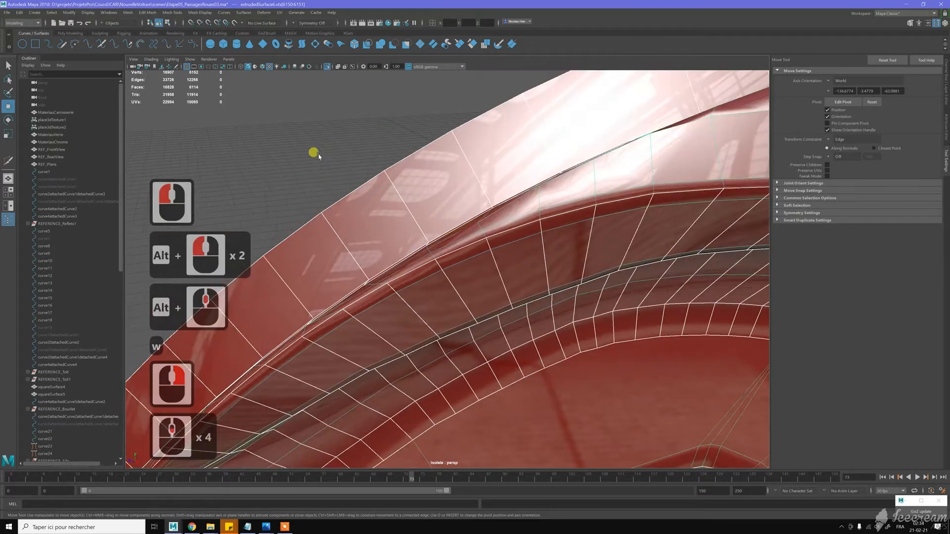
scroll(318, 156, "down", 2)
left_click(354, 172)
right_click_drag(507, 214, 487, 170, "alt")
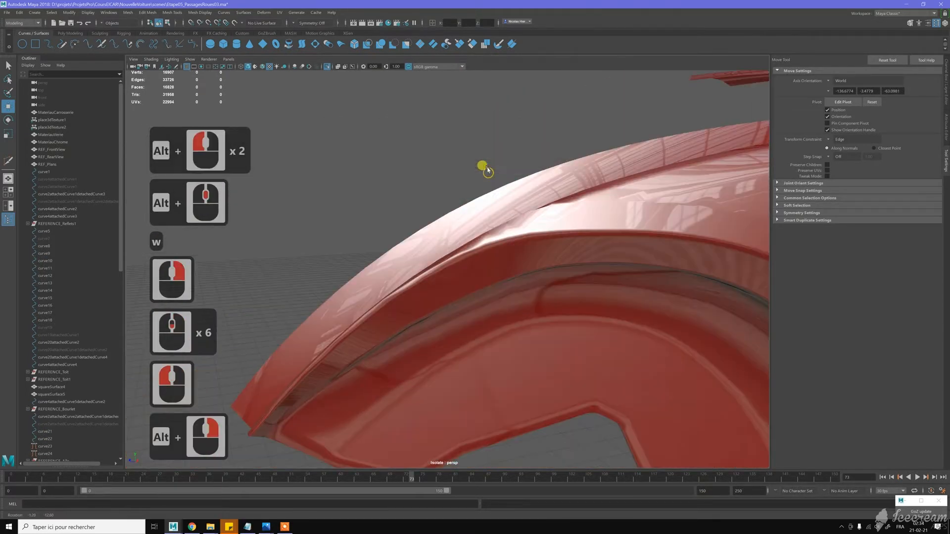
right_click_drag(513, 221, 462, 259, "alt")
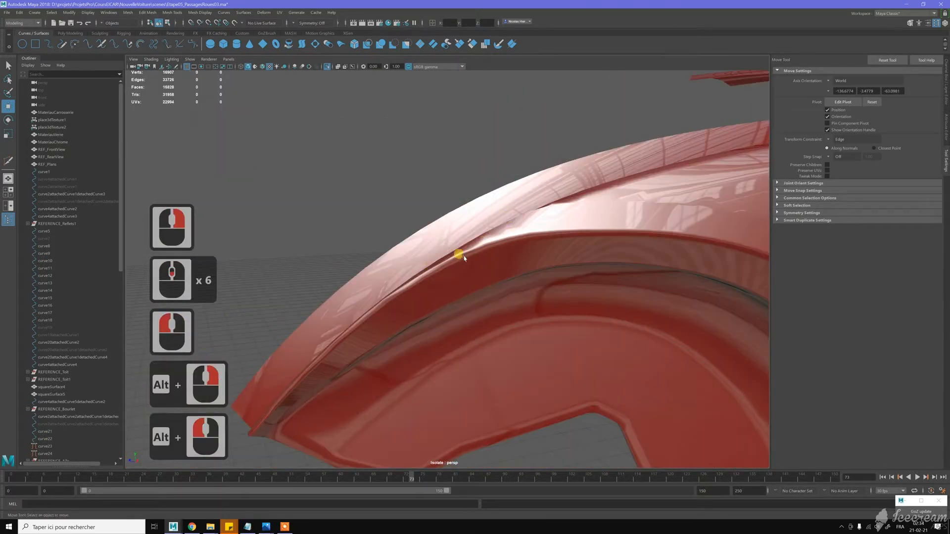
left_click(481, 253)
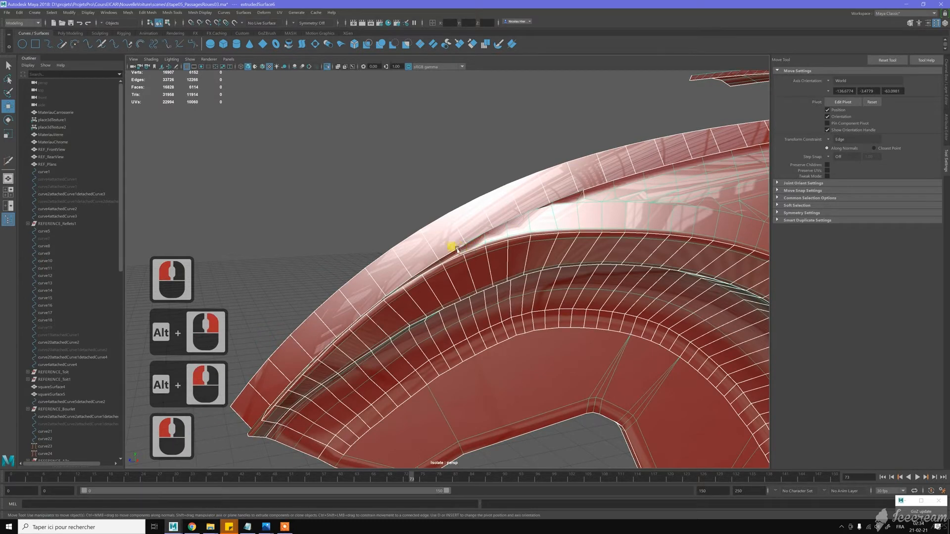
- Start the Multi-Cut tool on the fender mesh and switch from the perspective to the full side view
right_click_drag(479, 211, 537, 277, "alt")
mouse_move(497, 232)
left_mouse_down("alt")
mouse_move(517, 237)
mouse_move(475, 217)
mouse_move(482, 209)
mouse_move(507, 241)
left_mouse_up("alt")
right_click_drag(508, 242, 533, 242, "alt")
mouse_move(533, 243)
left_mouse_down("alt")
mouse_move(541, 221)
mouse_move(544, 232)
left_mouse_up("alt")
middle_click_drag(543, 232, 579, 198, "alt")
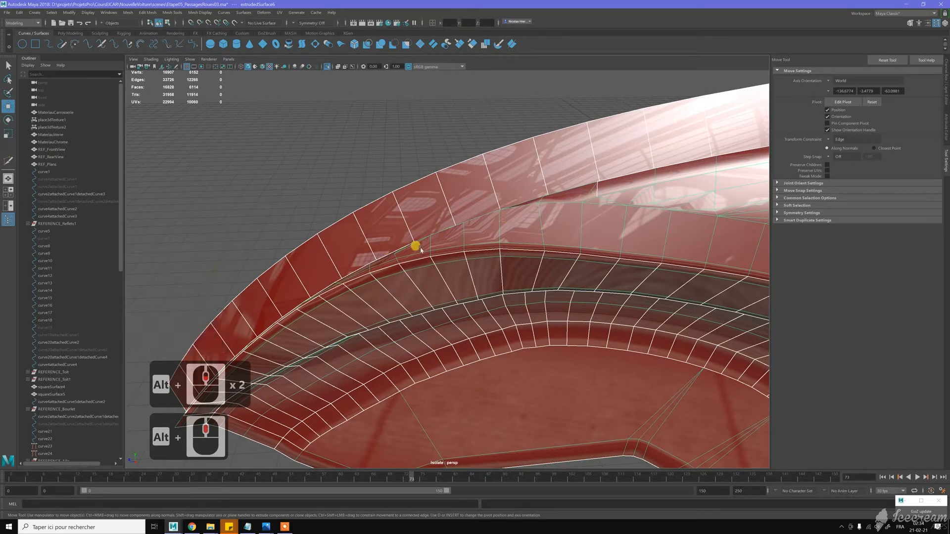
key("w")
mouse_move(487, 218)
right_mouse_down()
mouse_move(503, 219)
mouse_move(484, 225)
mouse_move(479, 210)
right_mouse_up()
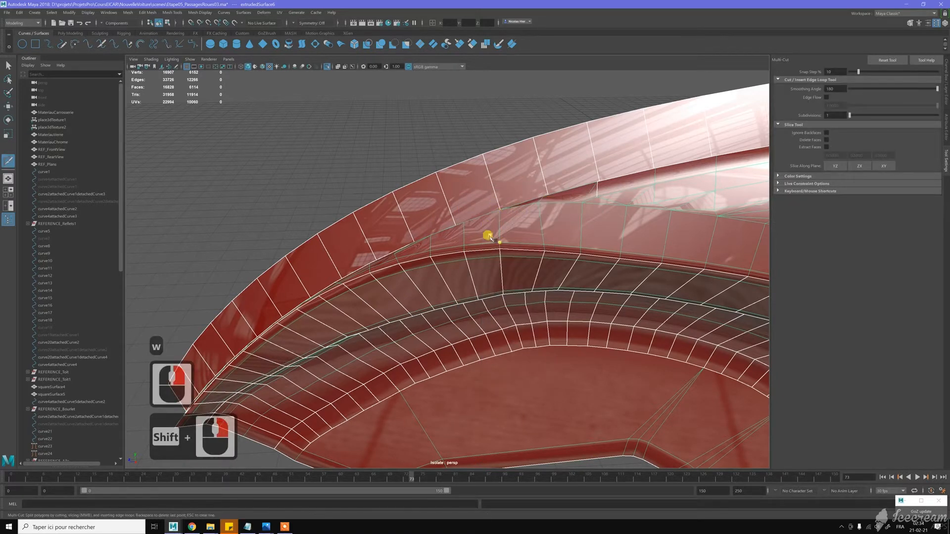
key("space")
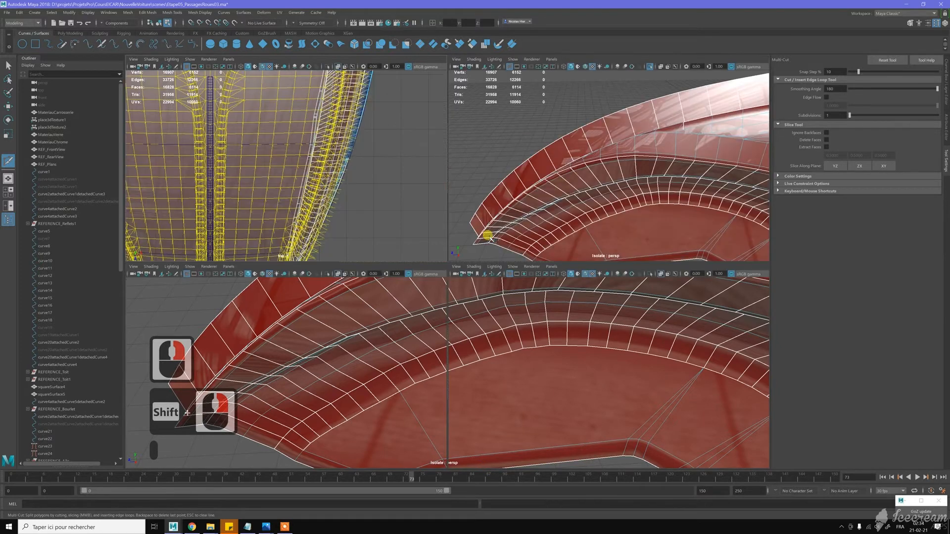
key("space")
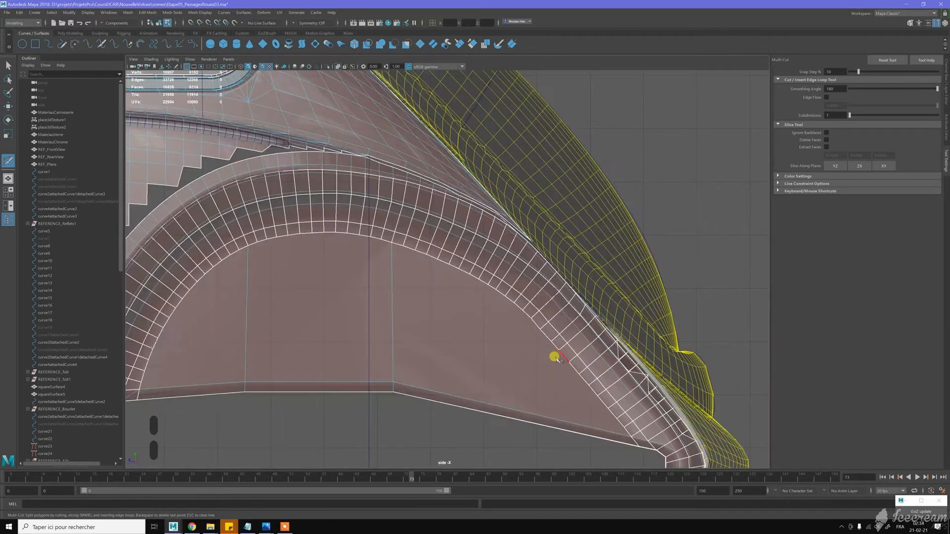
- Examine the front wheel arch in side view where the crease meets the strip
scroll(556, 357, "down", 3)
middle_click_drag(335, 303, 566, 333, "alt")
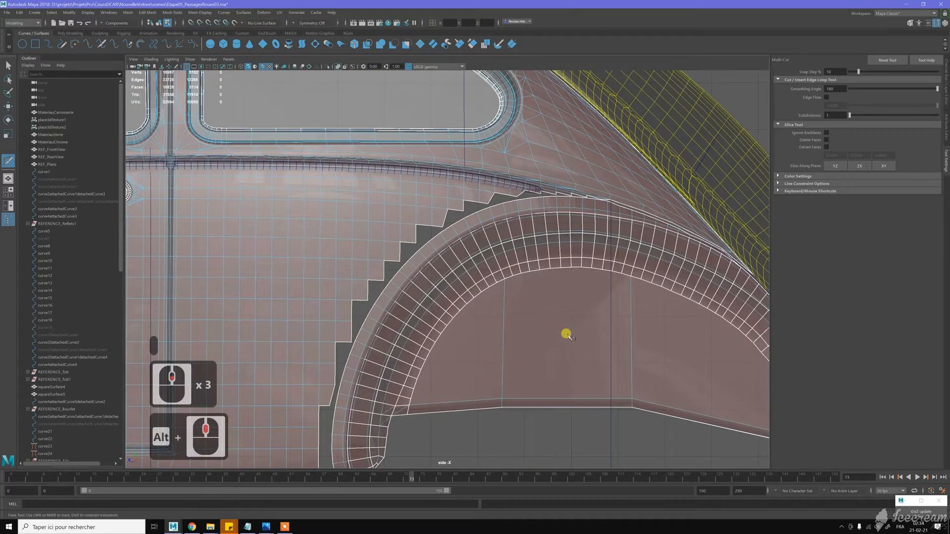
middle_click_drag(314, 296, 609, 326, "alt")
middle_click_drag(370, 281, 557, 299, "alt")
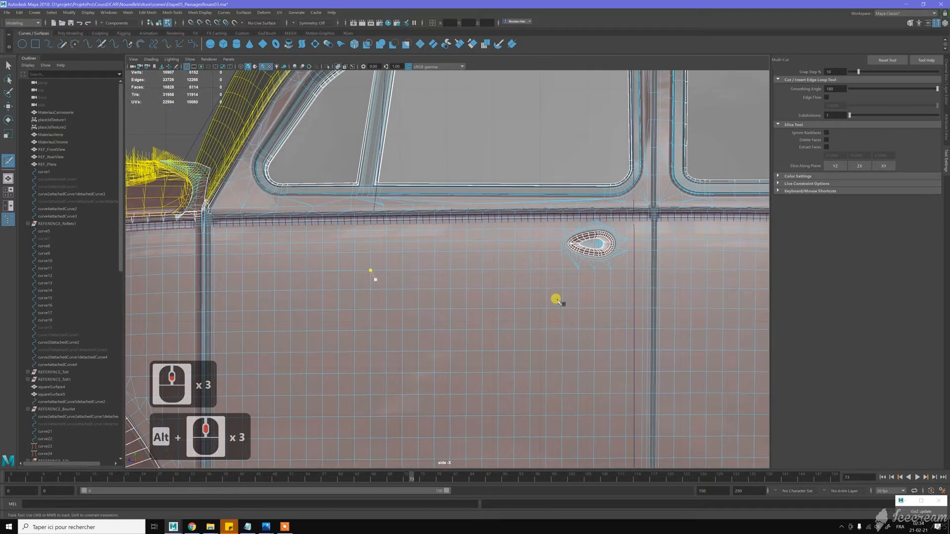
middle_click_drag(399, 282, 732, 317, "alt")
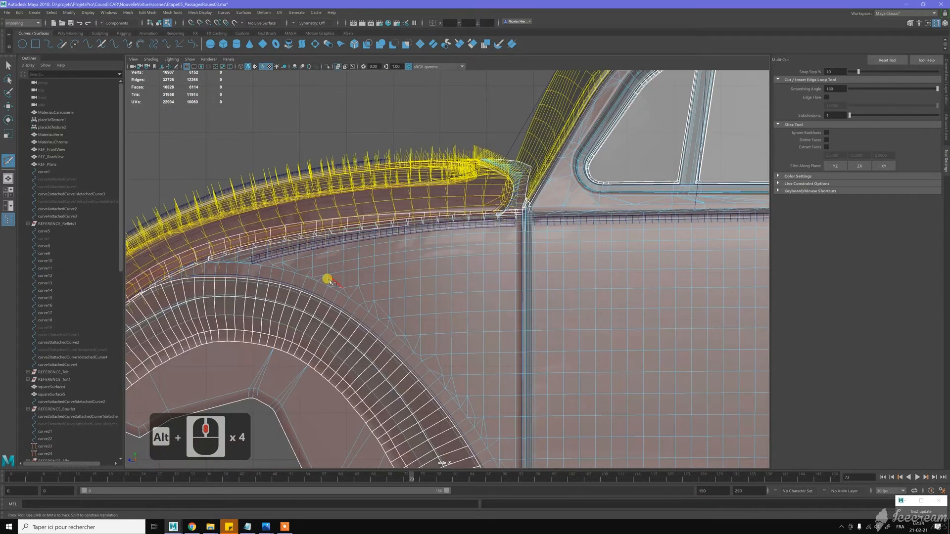
middle_click_drag(328, 279, 477, 259, "alt")
scroll(477, 261, "up", 16, "alt")
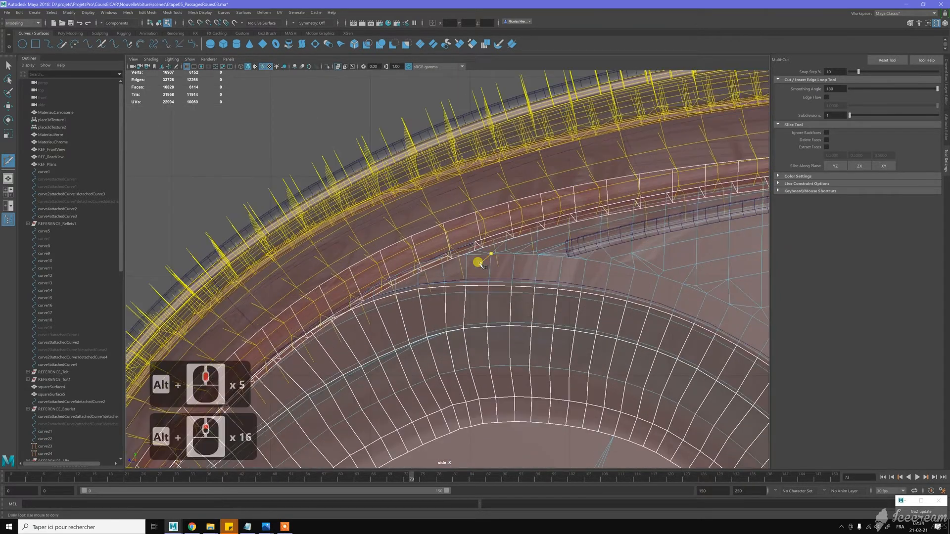
scroll(478, 262, "up", 11, "alt")
scroll(474, 254, "up", 1, "alt")
middle_click_drag(475, 254, 475, 256, "alt")
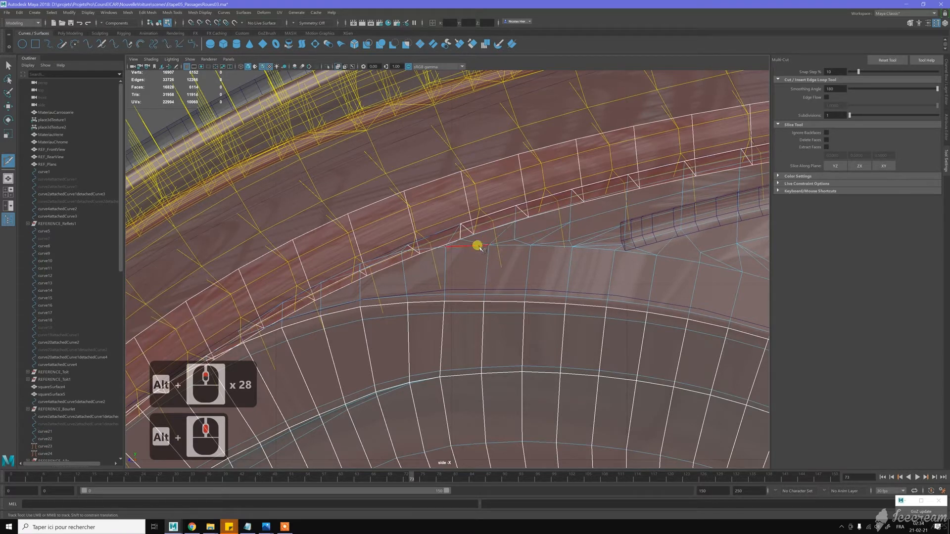
- Using the four-view layout, cut a line of four new edges across the faces along the crease above the front wheel arch
key("space")
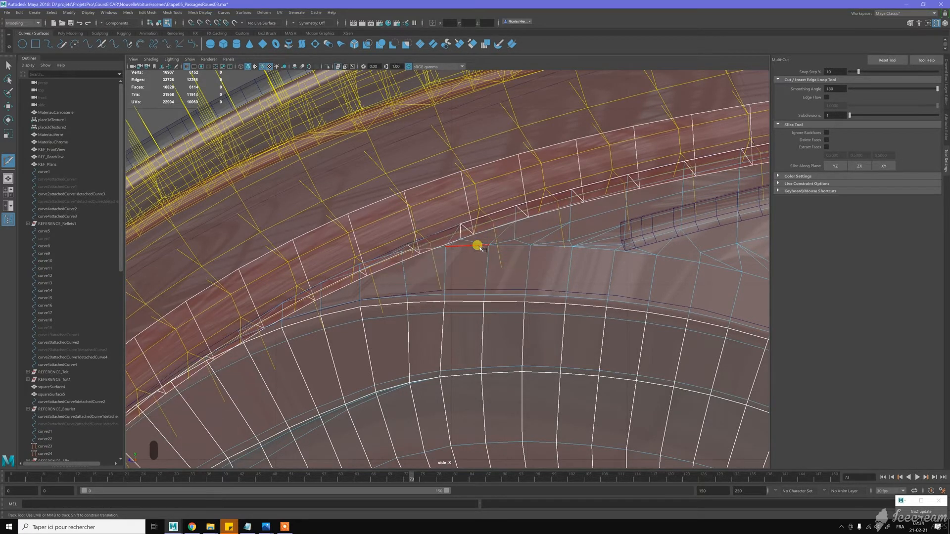
key("space")
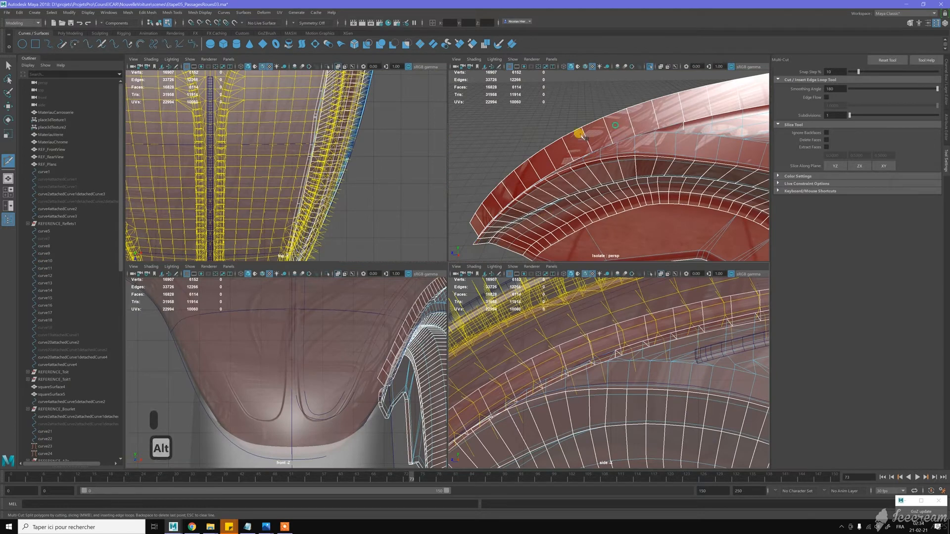
middle_click_drag(622, 121, 610, 147, "alt")
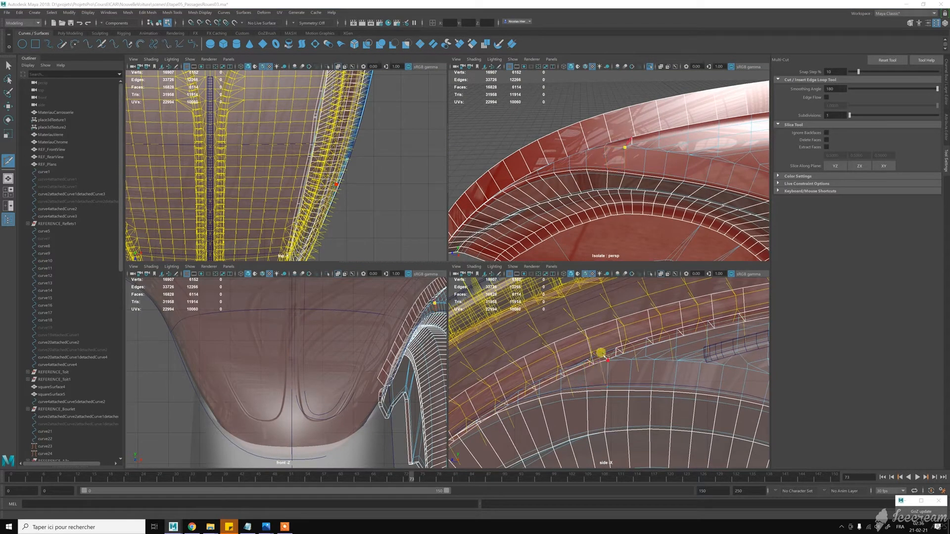
left_click(610, 360)
scroll(591, 378, "up", 4)
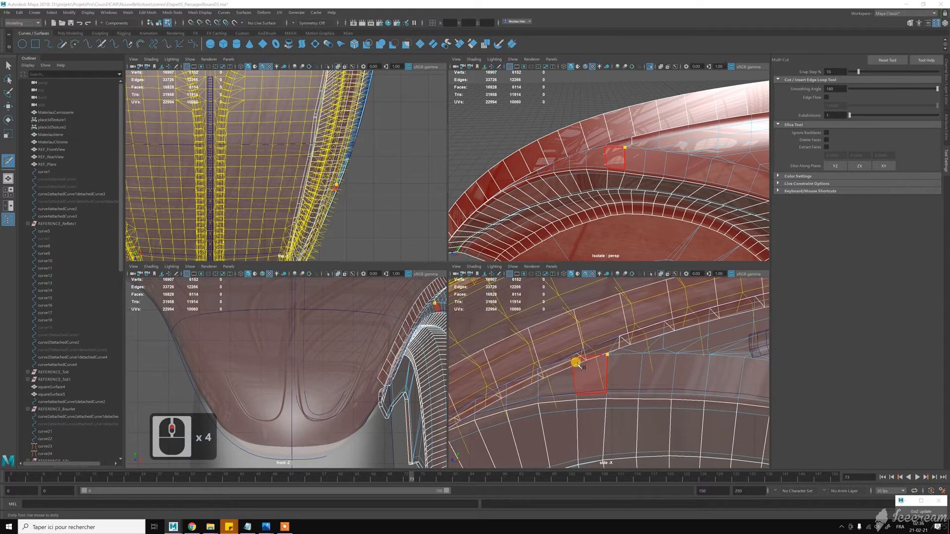
left_click(571, 366)
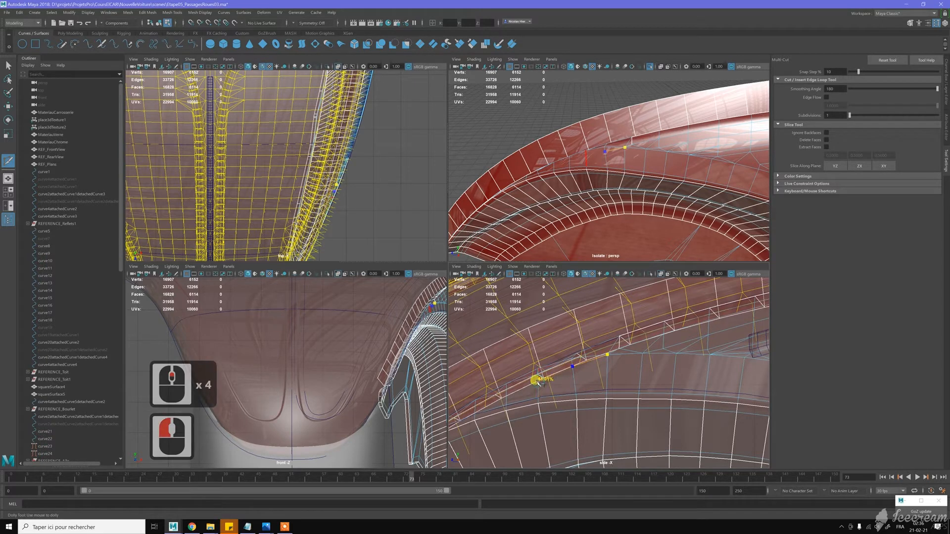
left_click(537, 382)
left_click(499, 402)
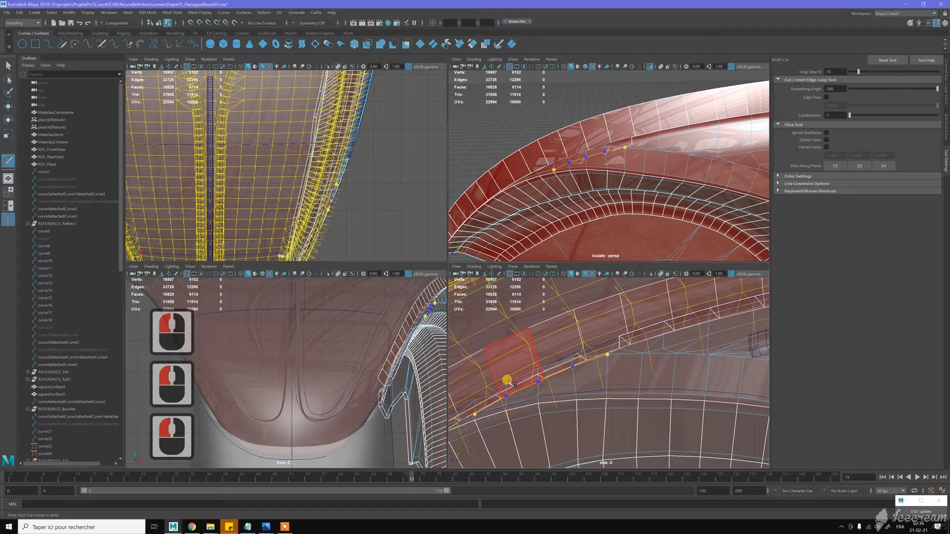
key("y")
key("y")
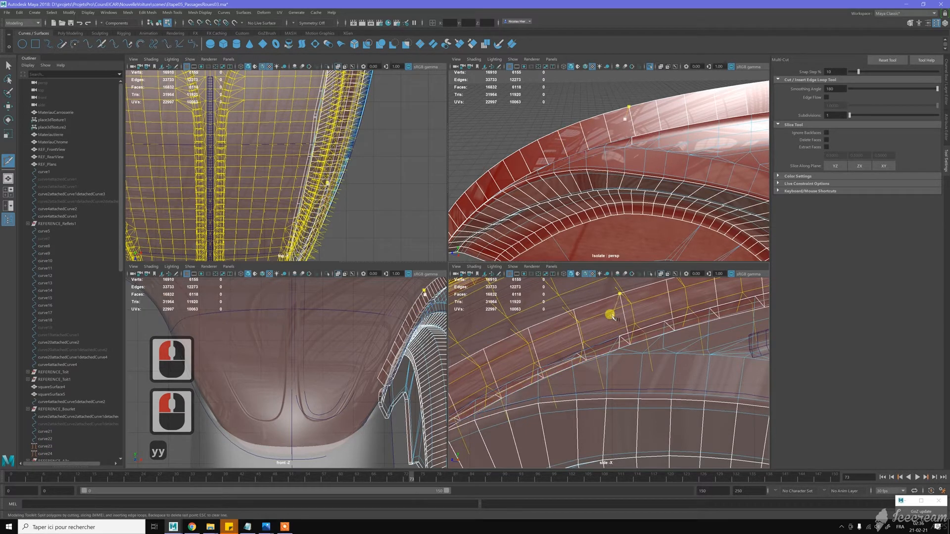
- In the full perspective view, select four surplus edges along the crease beside the new cut and delete them with their vertices
key("w")
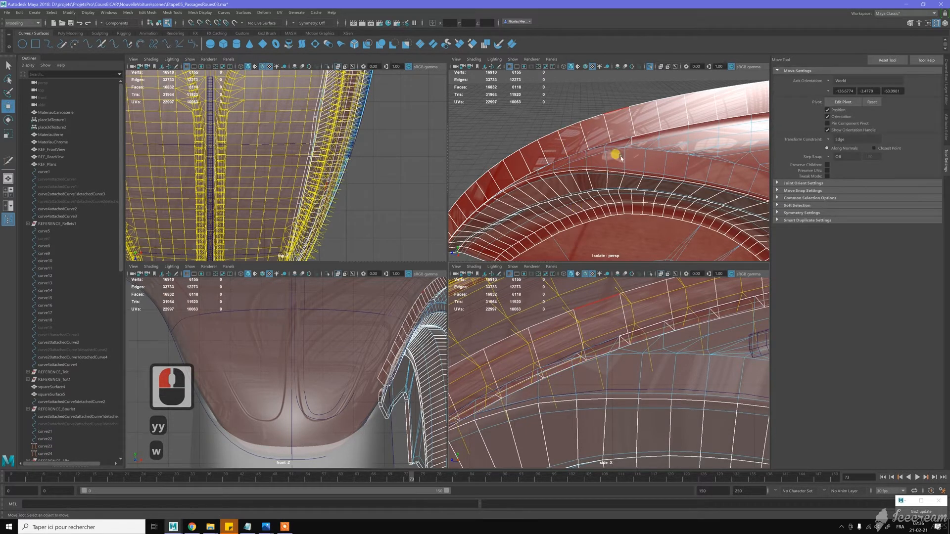
key("space")
right_click_drag(502, 195, 527, 203, "alt")
left_click_drag(527, 202, 501, 235, "alt")
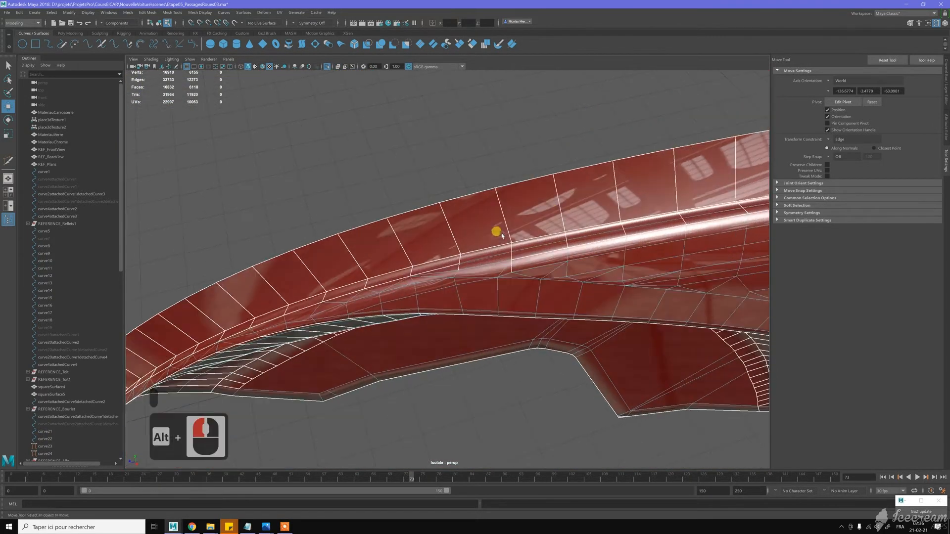
middle_click_drag(501, 235, 502, 238, "alt")
key("w")
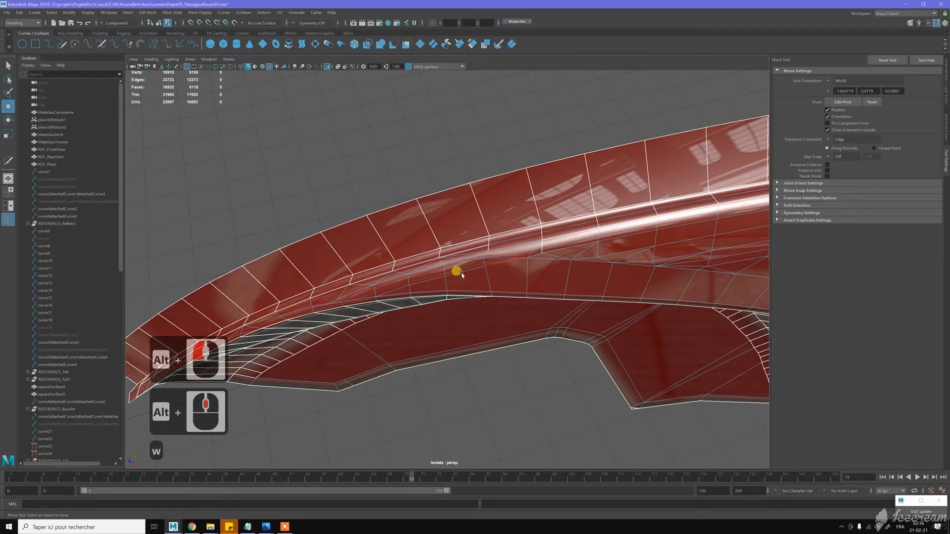
mouse_move(459, 265)
middle_mouse_down("alt")
mouse_move(493, 253)
mouse_move(465, 262)
middle_mouse_up("alt")
key("w")
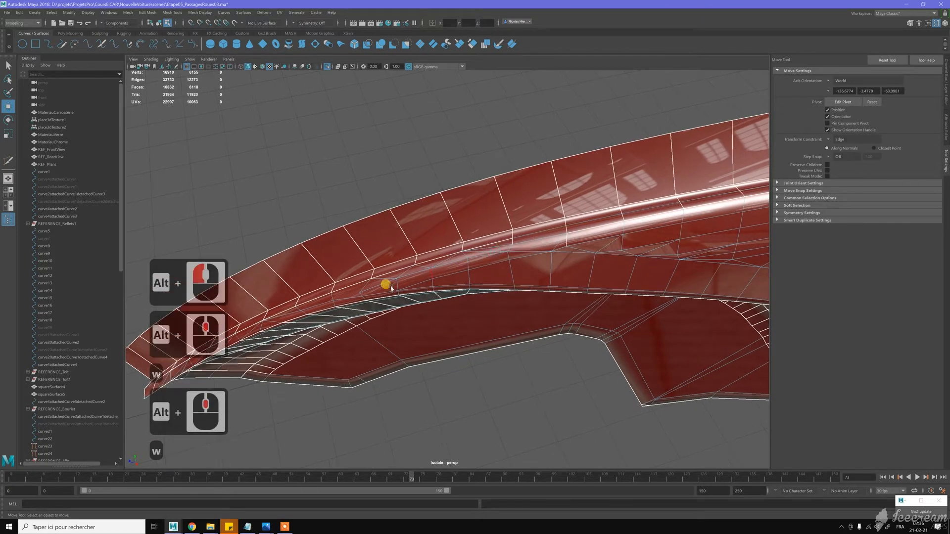
left_click(382, 284)
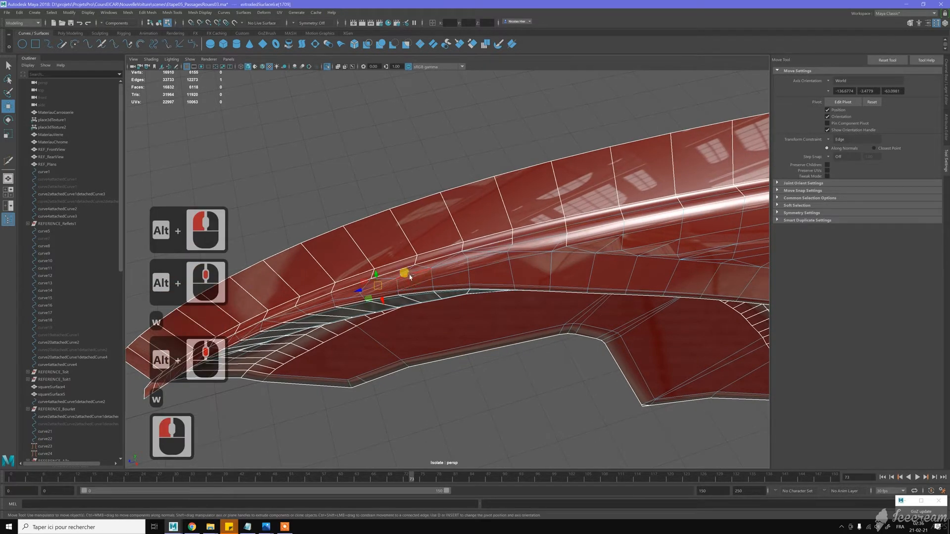
left_click(442, 262, "shift")
left_click(478, 252, "shift")
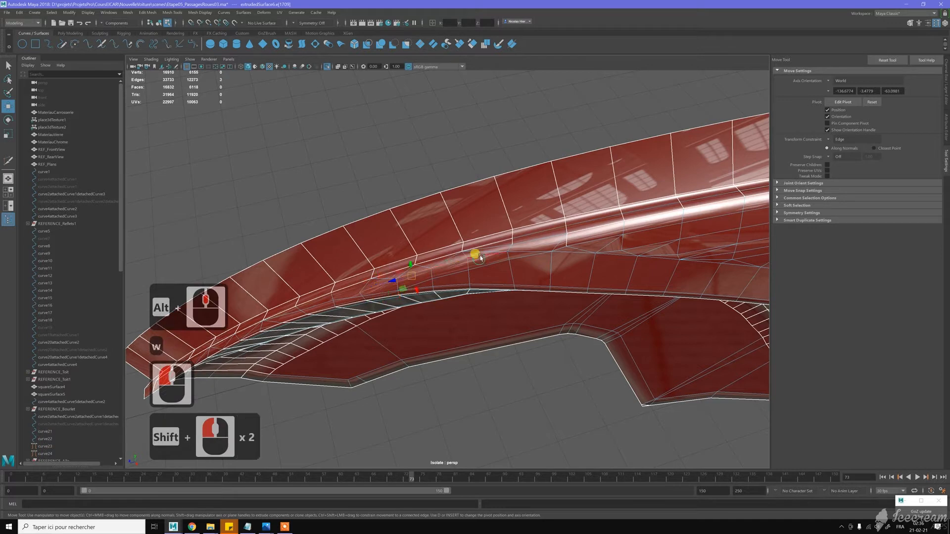
left_click(523, 234, "shift")
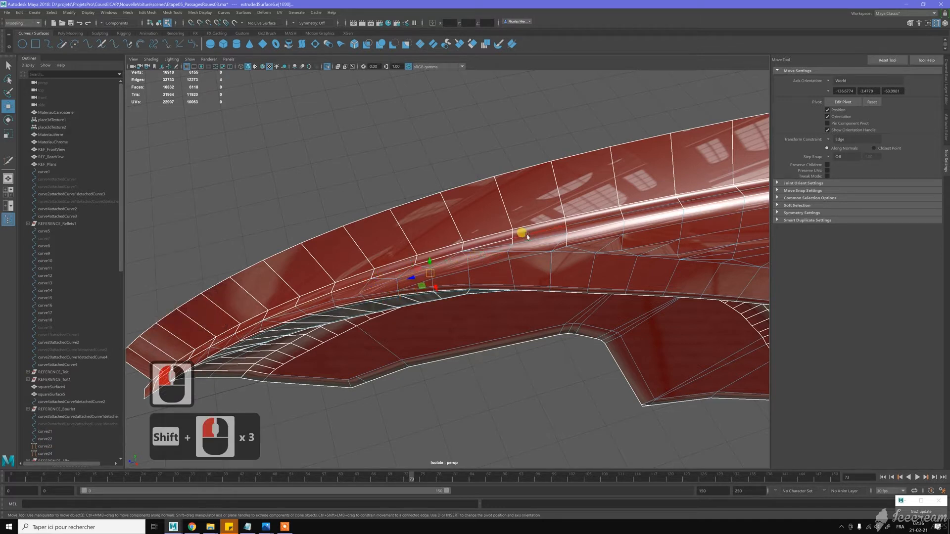
key("ctrl+BackSpace")
- Select two surplus edges along the crease above the front wheel arch and delete them with their vertices
left_click_drag(455, 287, 396, 299, "alt")
left_click(393, 295)
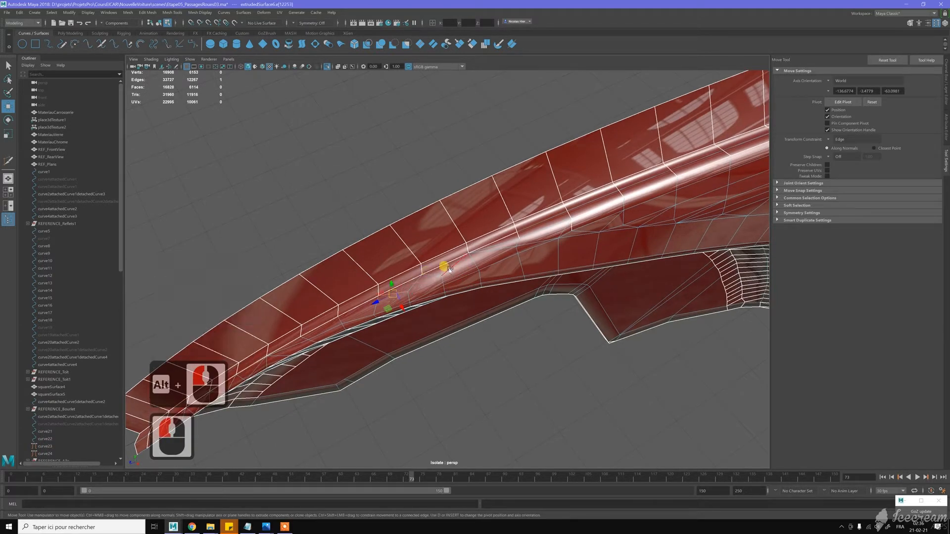
left_click(454, 267, "shift")
key("ctrl+BackSpace")
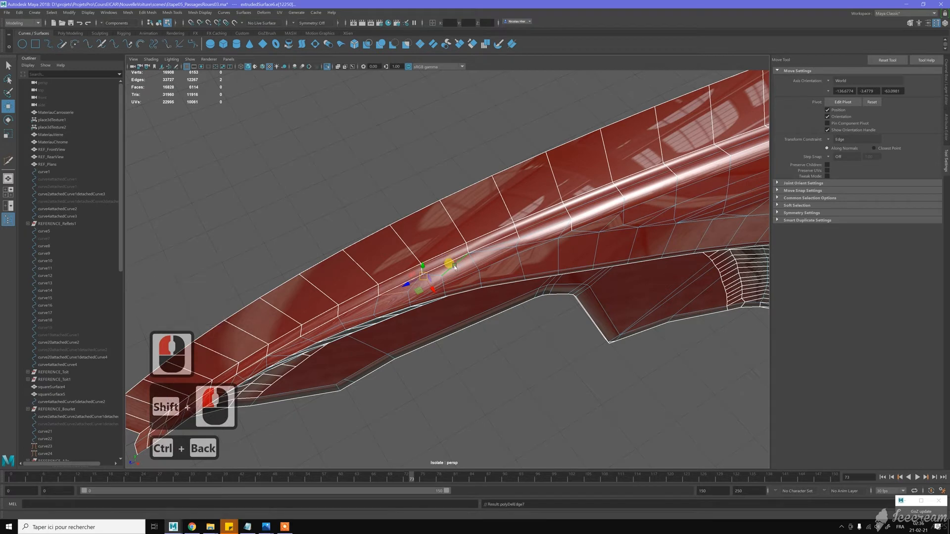
- Delete the leftover edge just below the crease where the strip narrows
left_click_drag(447, 263, 443, 267, "alt")
middle_click_drag(469, 248, 463, 274, "alt")
left_click_drag(464, 274, 513, 290, "alt")
right_click_drag(513, 290, 521, 301, "alt")
left_click_drag(487, 285, 489, 278, "alt")
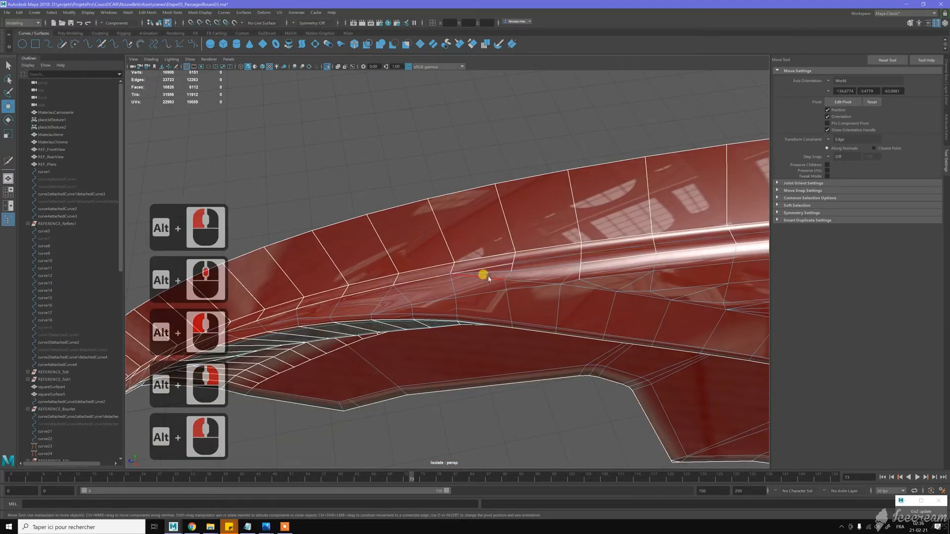
left_click(488, 278)
key("ctrl+BackSpace")
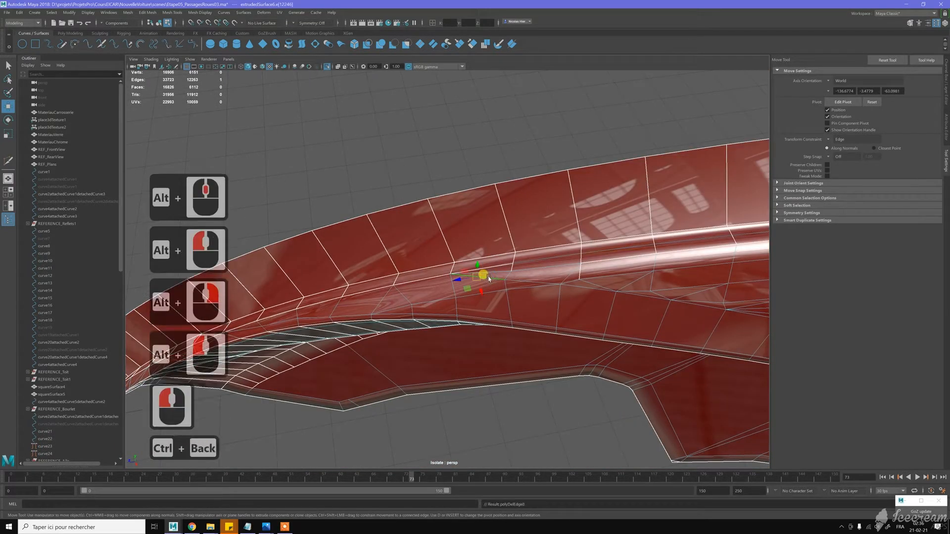
- Delete the slanted edge beneath the crease and check the strip's shape from the front
mouse_move(483, 276)
left_mouse_down("alt")
mouse_move(494, 257)
mouse_move(511, 261)
mouse_move(485, 267)
mouse_move(437, 254)
mouse_move(452, 271)
mouse_move(491, 263)
mouse_move(450, 262)
mouse_move(473, 260)
left_mouse_up("alt")
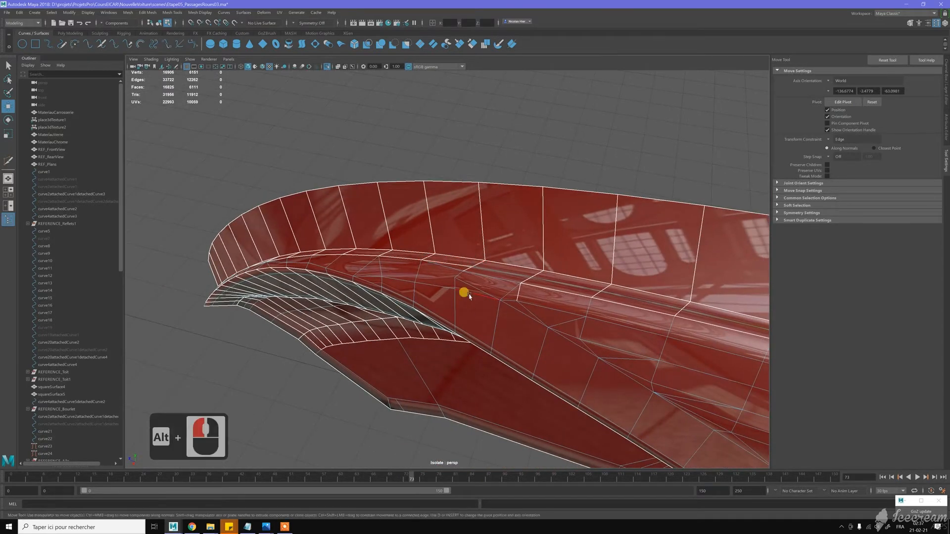
left_click(473, 288)
key("ctrl+BackSpace")
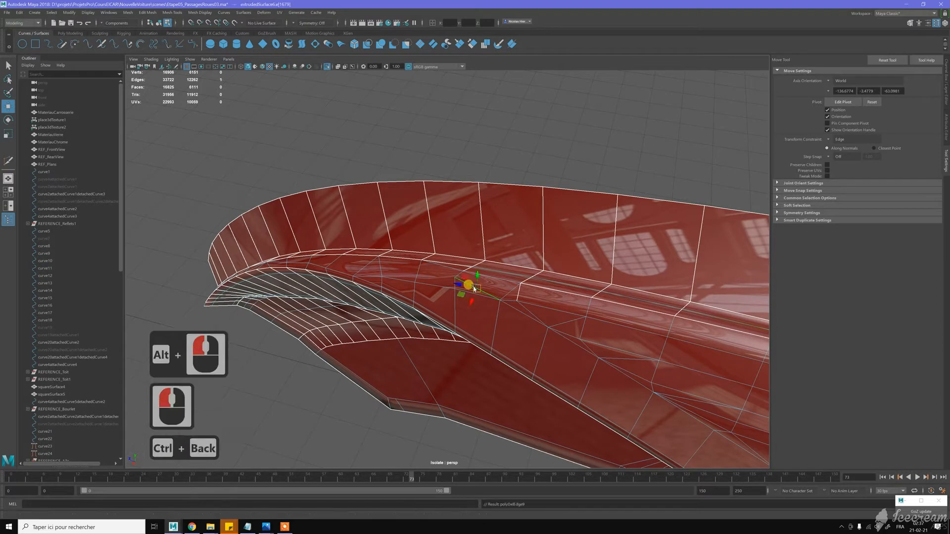
left_click_drag(523, 299, 485, 286, "alt")
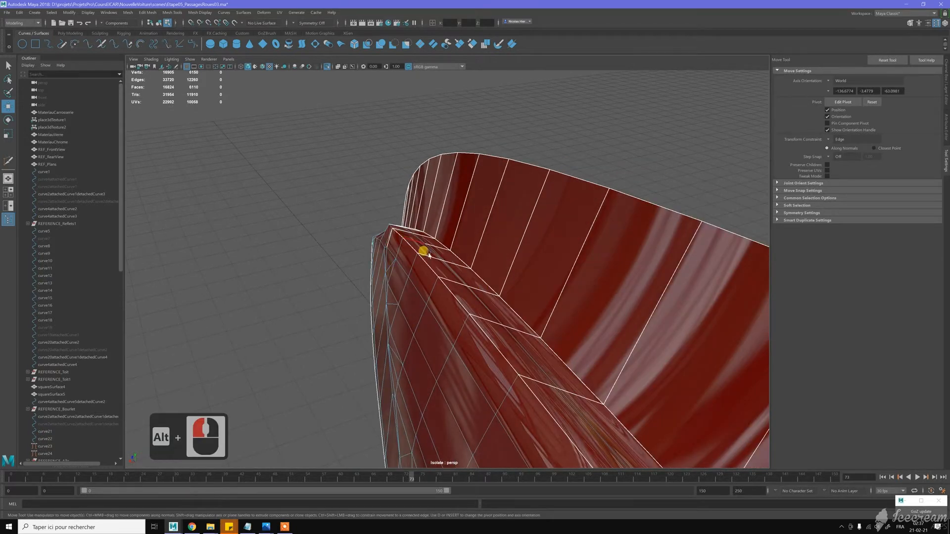
left_click_drag(399, 238, 507, 217, "alt")
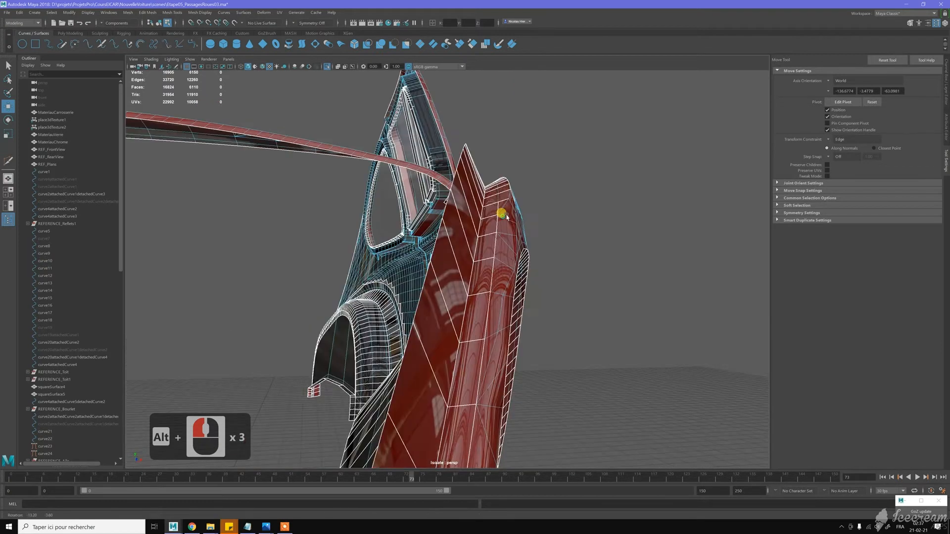
- Undo the recent edge deletions along the crease
key("z")
key("z")
key("z")
key("z")
key("z")
key("z")
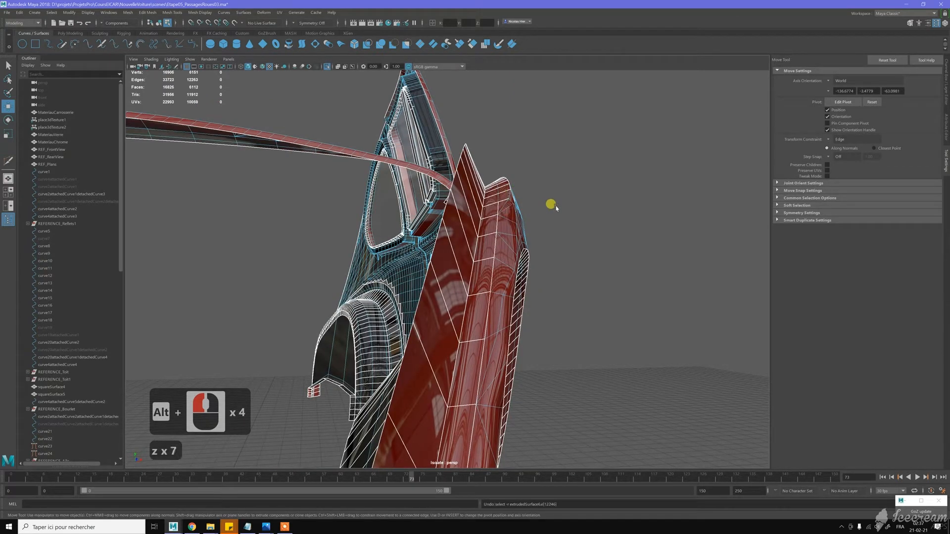
- In object mode, use Multi-Cut to cut a new line of edges along the outer side of the crease towards the strip's narrow end
mouse_move(554, 225)
left_mouse_down("alt")
mouse_move(545, 223)
mouse_move(551, 218)
mouse_move(554, 234)
left_mouse_up("alt")
right_click_drag(554, 233, 567, 183, "alt")
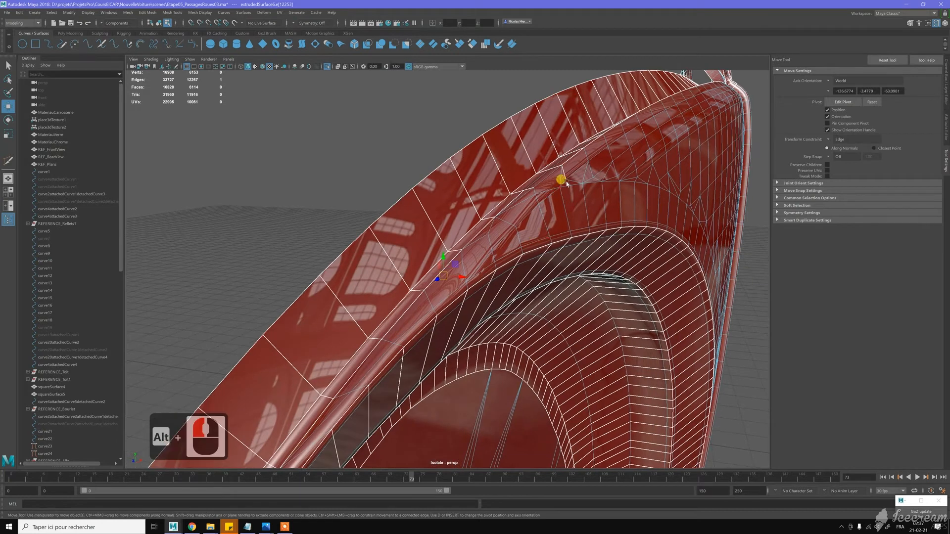
scroll(488, 268, "down", 2)
left_click_drag(512, 251, 491, 270, "alt")
middle_click_drag(491, 292, 504, 261, "alt")
right_click_drag(505, 300, 500, 301, "alt")
key("w")
right_click_drag(515, 269, 490, 271)
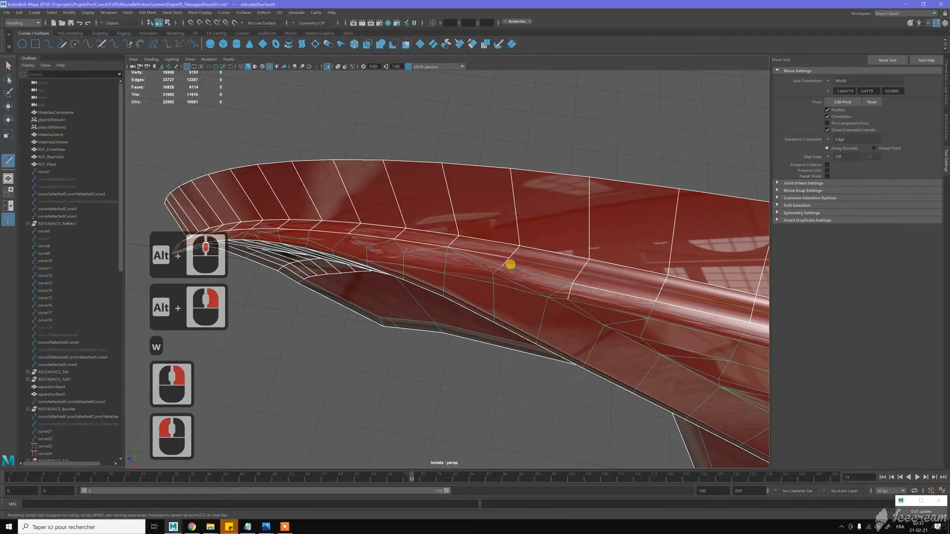
left_click(572, 283)
left_click(416, 249)
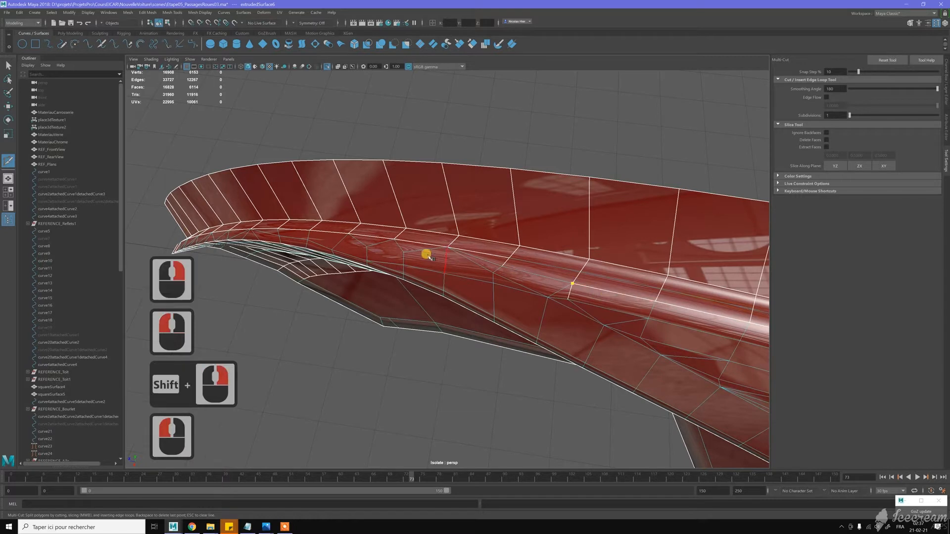
left_click(379, 245)
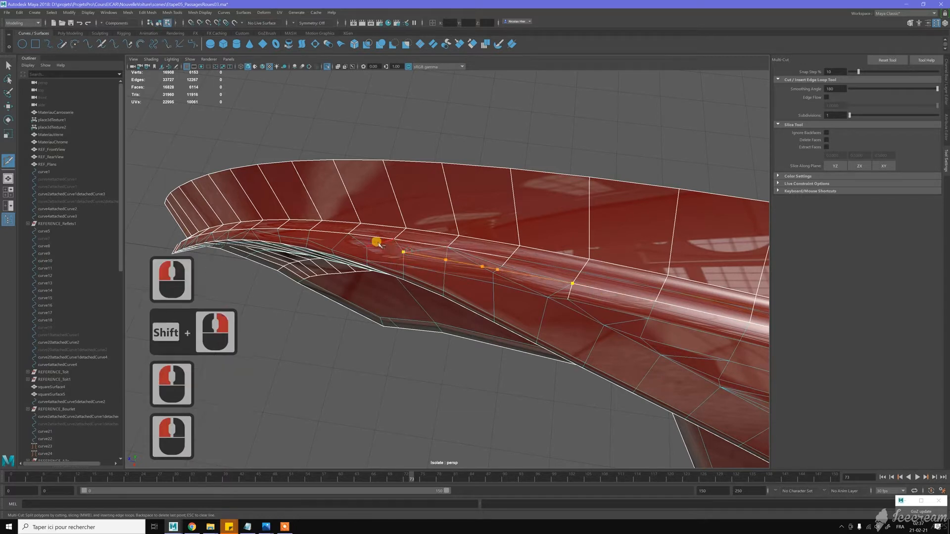
left_click(355, 250)
mouse_move(342, 232)
left_mouse_down("alt")
mouse_move(307, 225)
mouse_move(354, 226)
left_mouse_up("alt")
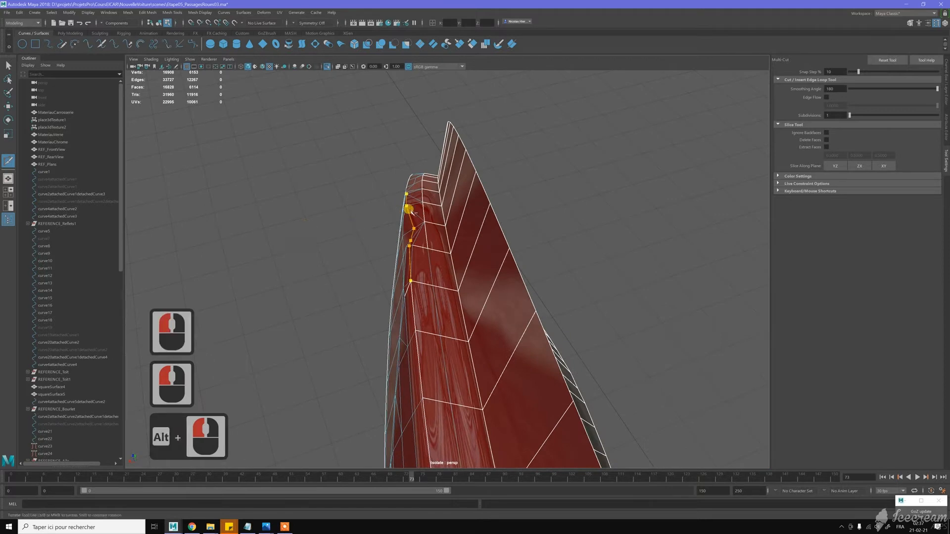
mouse_move(411, 206)
left_mouse_down("alt")
mouse_move(412, 183)
mouse_move(412, 220)
left_mouse_up("alt")
middle_click_drag(412, 221, 427, 228, "alt")
left_click_drag(427, 228, 384, 238, "alt")
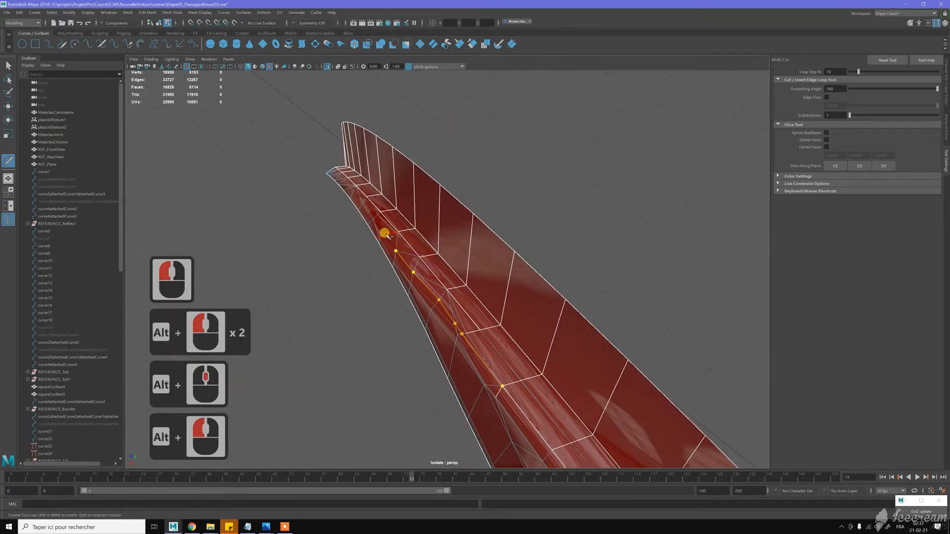
left_click(375, 235)
key("y")
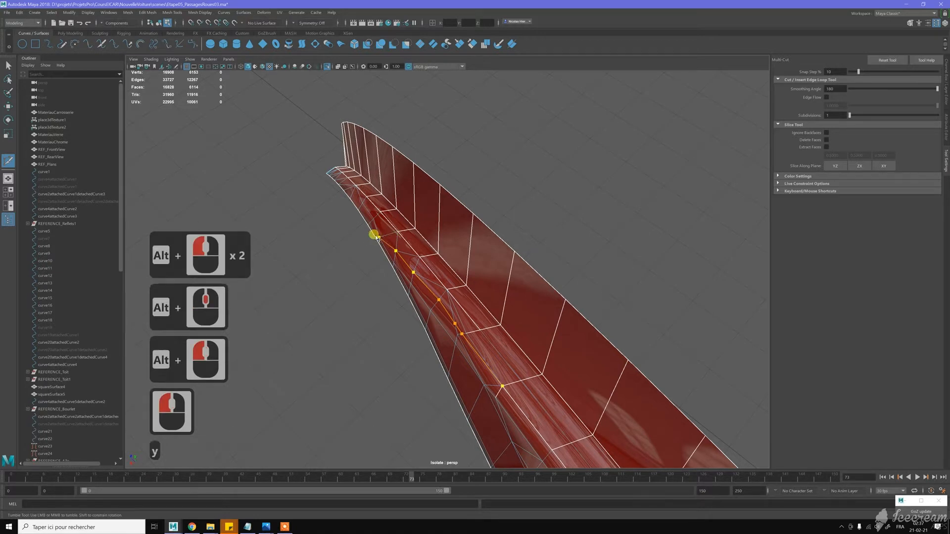
key("w")
- Select four surplus edges beside the new cut near the narrow end of the crease and delete them with their vertices
left_click_drag(441, 272, 435, 269, "alt")
key("w")
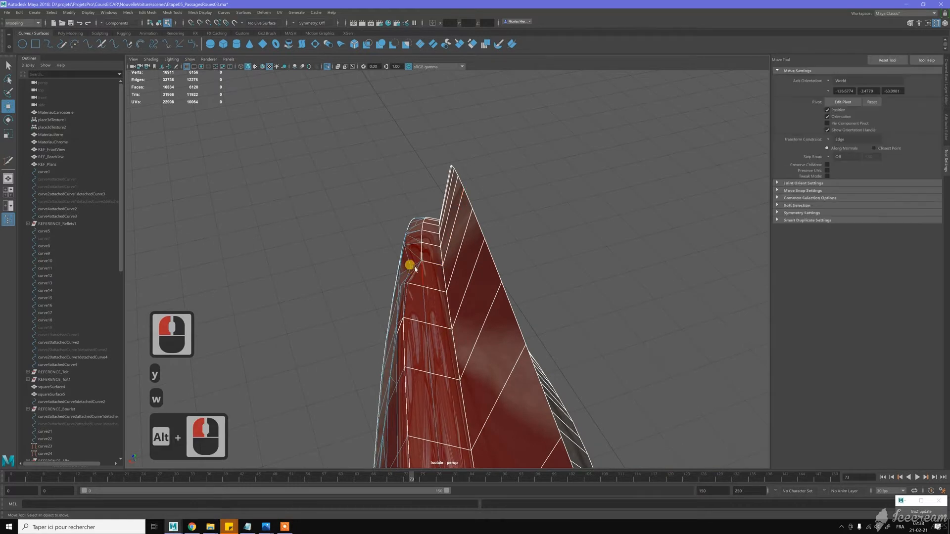
scroll(409, 267, "up", 4)
middle_click_drag(404, 276, 428, 299, "alt")
scroll(427, 299, "up", 2, "alt")
left_click(426, 299)
left_click(421, 318, "shift")
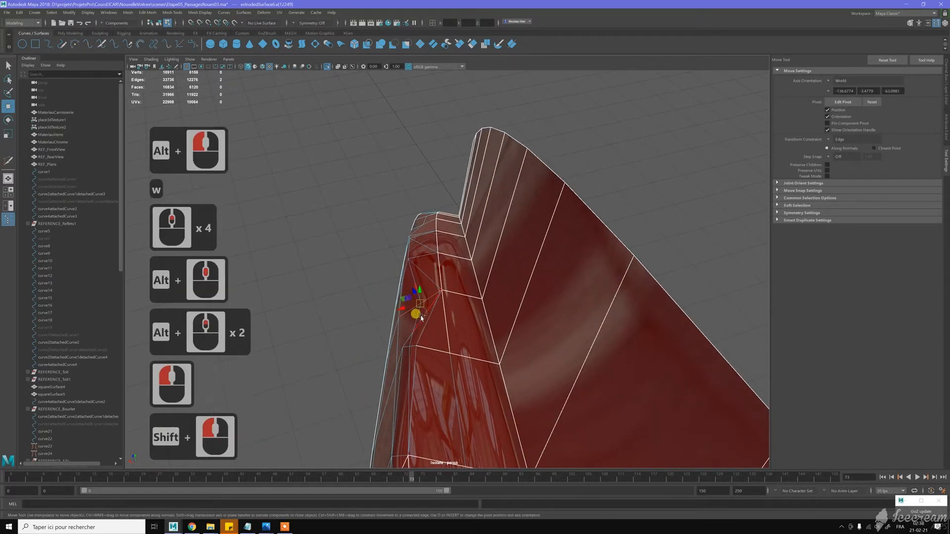
left_click(407, 341, "shift")
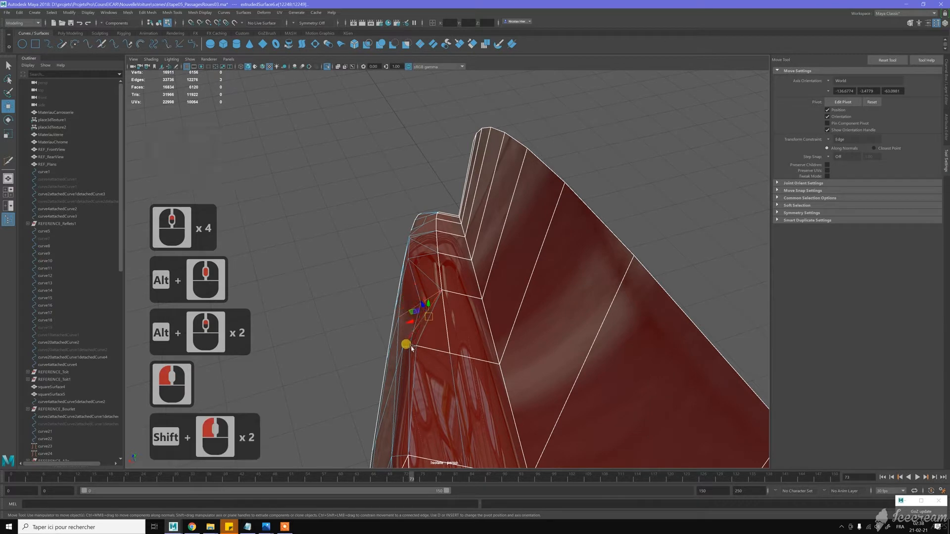
left_click(409, 319, "shift")
key("ctrl+BackSpace")
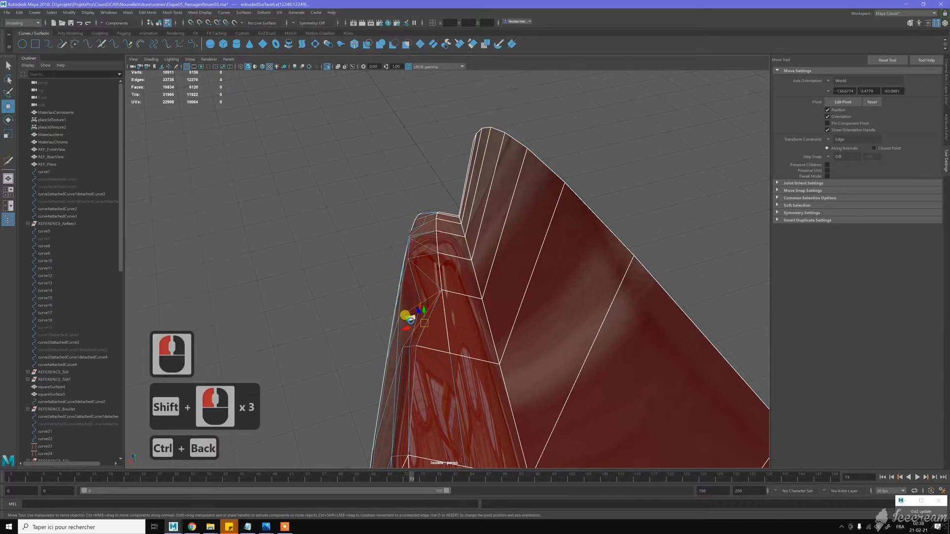
- Delete two redundant edges on the outer side of the crease where the new cut begins
left_click_drag(441, 322, 507, 316, "alt")
middle_click_drag(507, 317, 465, 289, "alt")
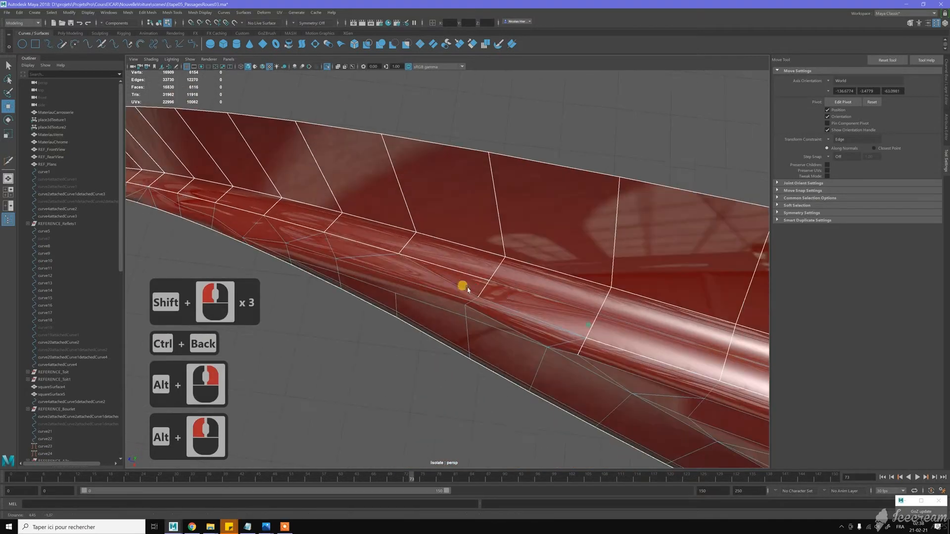
left_click(500, 304)
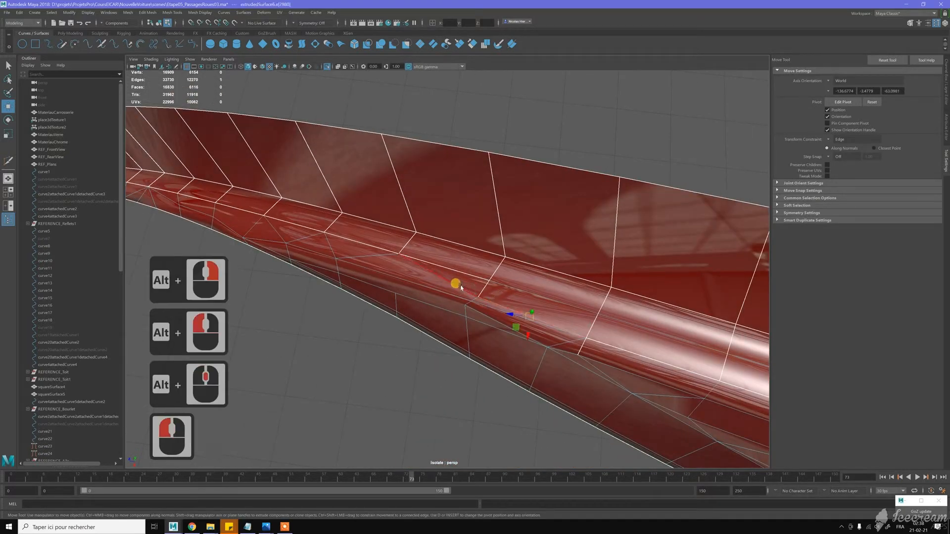
left_click(482, 275, "shift")
key("ctrl+BackSpace")
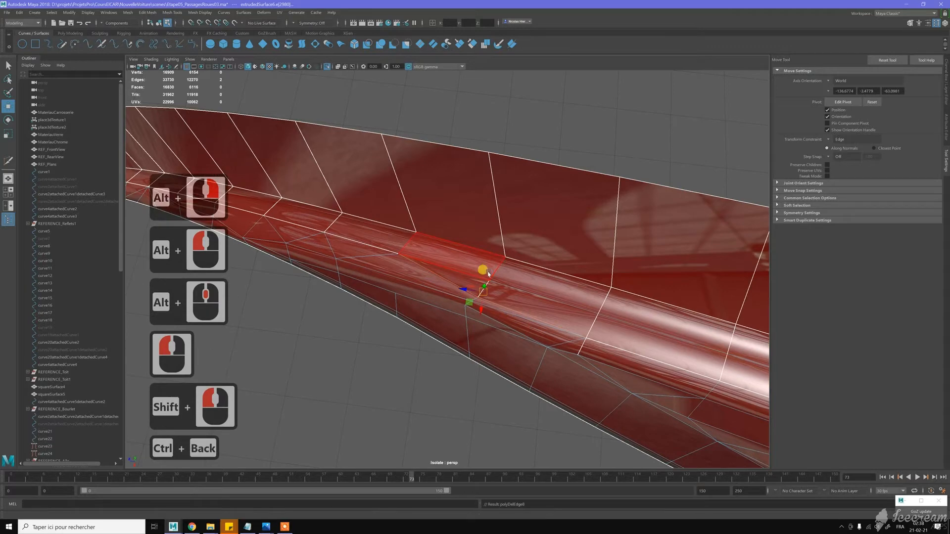
- Delete the slanted edge running beneath the crease beside the start of the new cut
left_click_drag(479, 282, 474, 286, "alt")
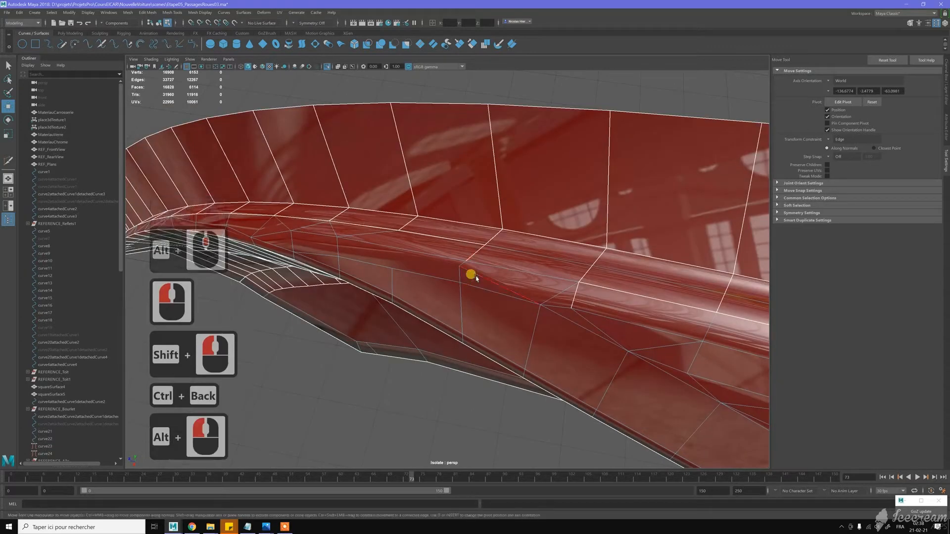
left_click(476, 278)
key("ctrl+BackSpace")
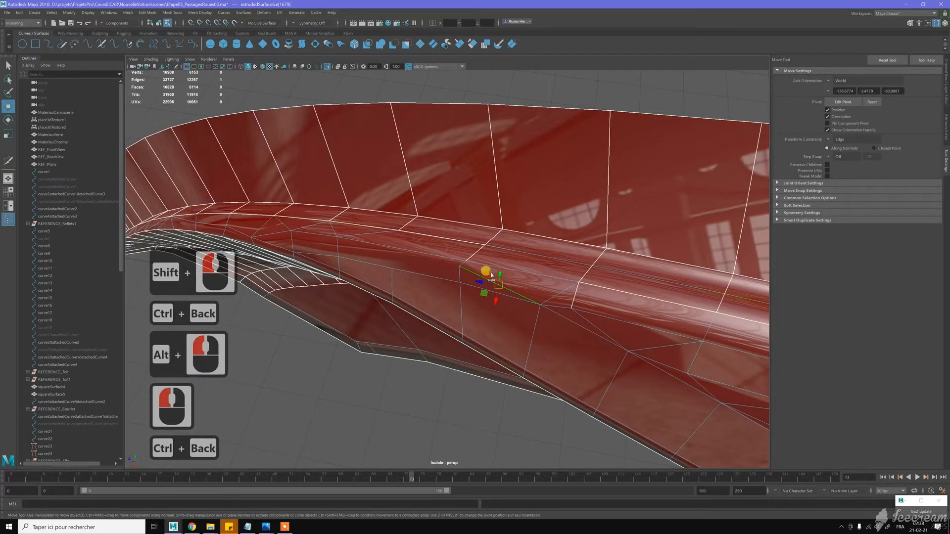
key("ctrl+BackSpace")
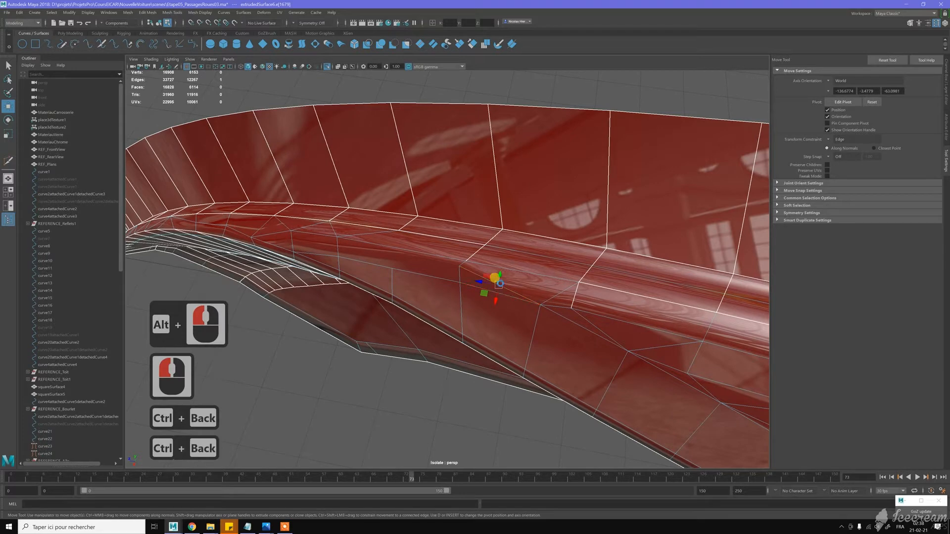
- Collapse the short edge under the crease above the wheel arch into a single vertex
right_click_drag(549, 298, 535, 275, "alt")
left_click_drag(535, 275, 599, 246, "alt")
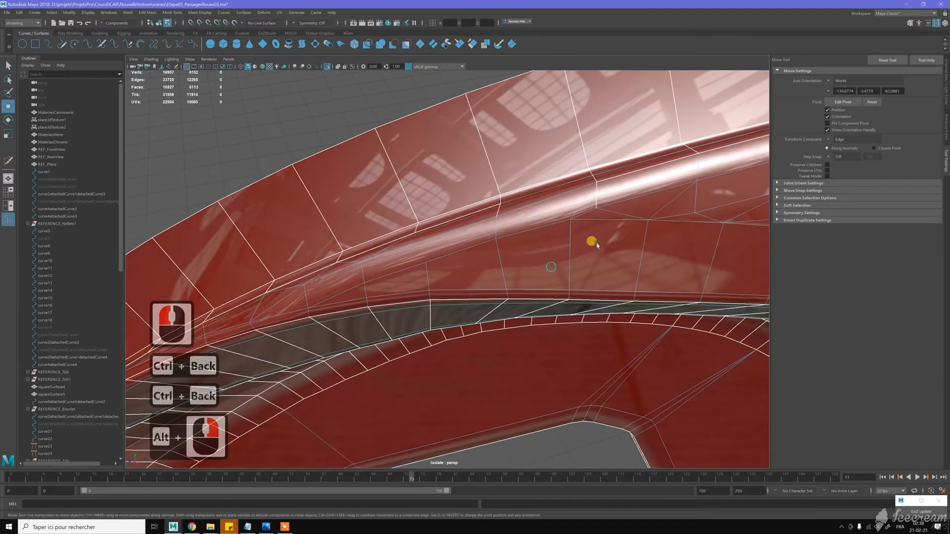
middle_click_drag(598, 246, 533, 281, "alt")
left_click(533, 281, "alt")
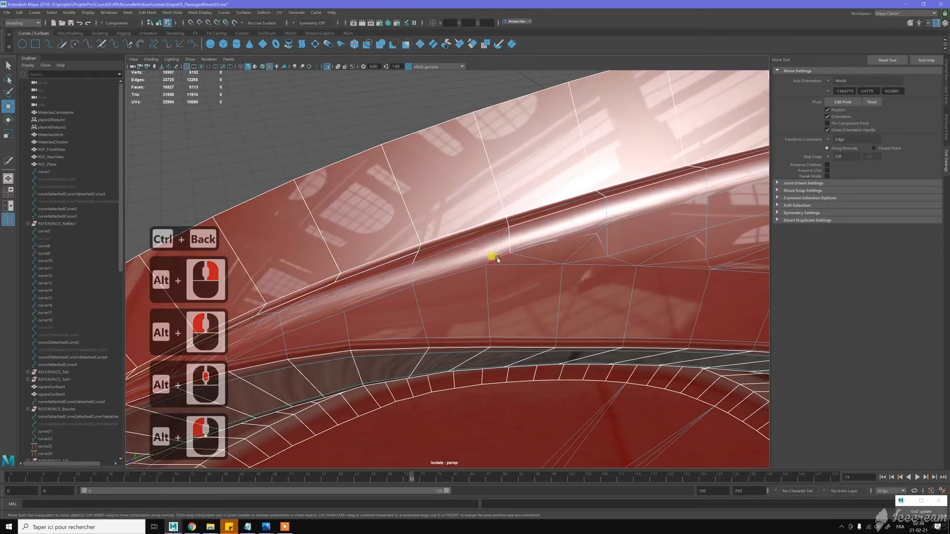
mouse_move(520, 242)
left_mouse_down("alt")
mouse_move(547, 233)
mouse_move(535, 238)
left_mouse_up("alt")
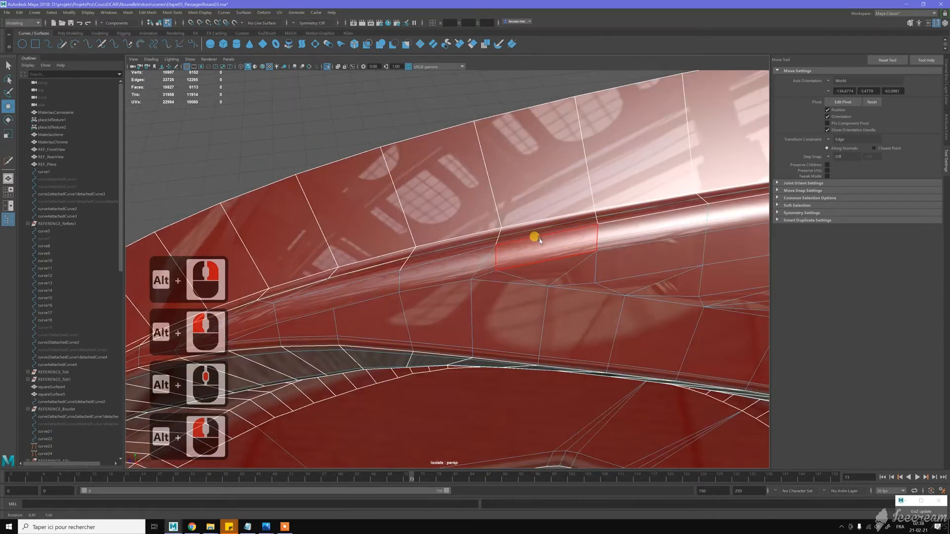
left_click(485, 271)
right_click_drag(524, 253, 556, 236, "shift")
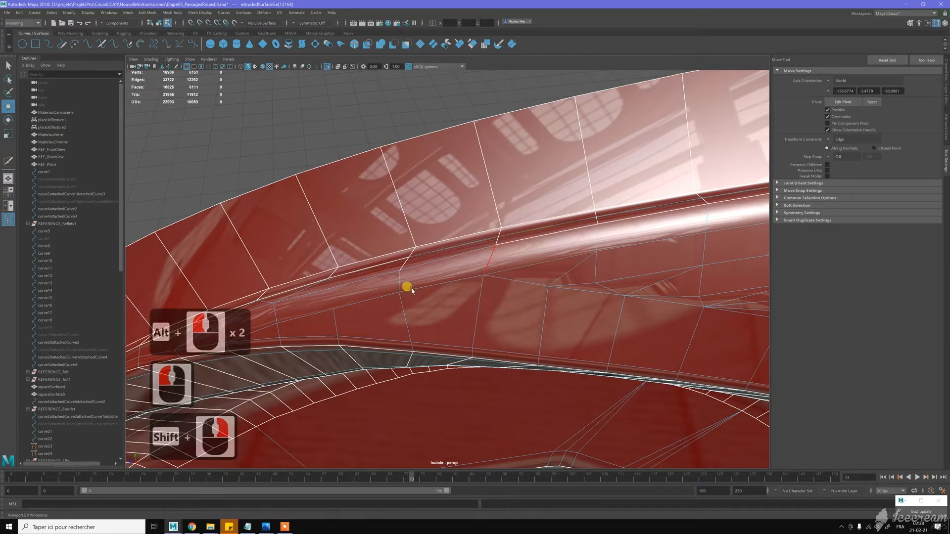
- Cut a cross edge with Multi-Cut from the crease's upper line down to the vertex beneath it above the wheel arch
middle_click_drag(454, 300, 541, 278, "alt")
middle_click_drag(470, 265, 450, 271, "alt")
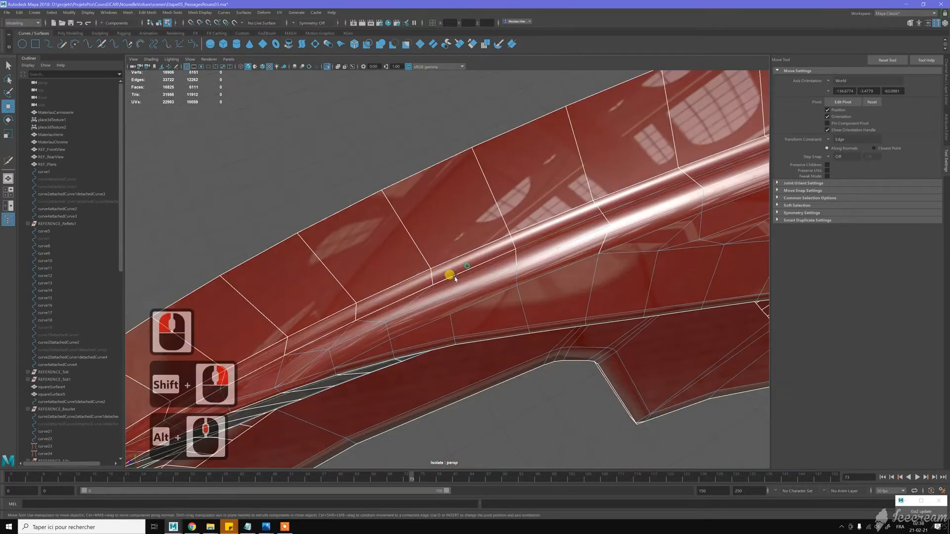
left_click_drag(449, 272, 436, 299, "alt")
middle_click_drag(480, 274, 487, 264, "alt")
left_click(487, 265, "alt")
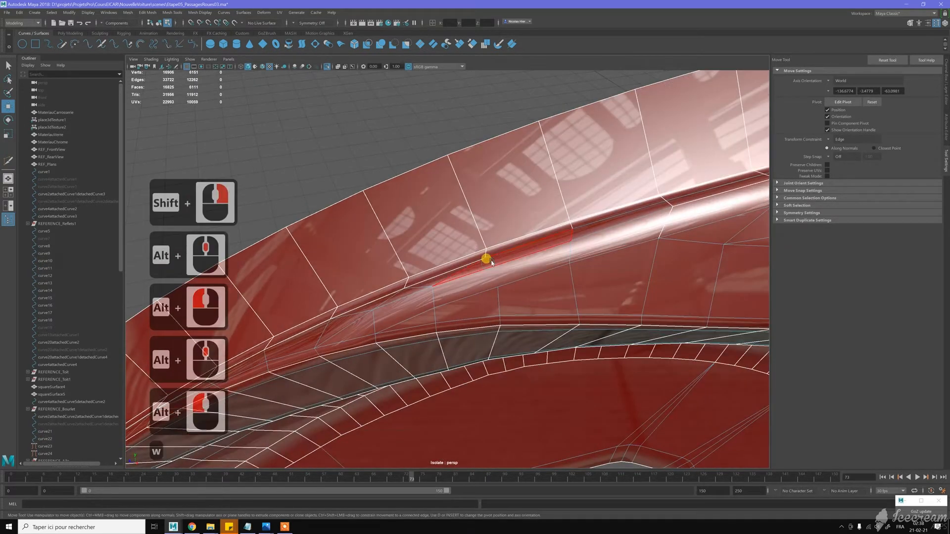
key("w")
right_click(493, 262)
left_click(513, 255)
right_click(492, 260, "shift")
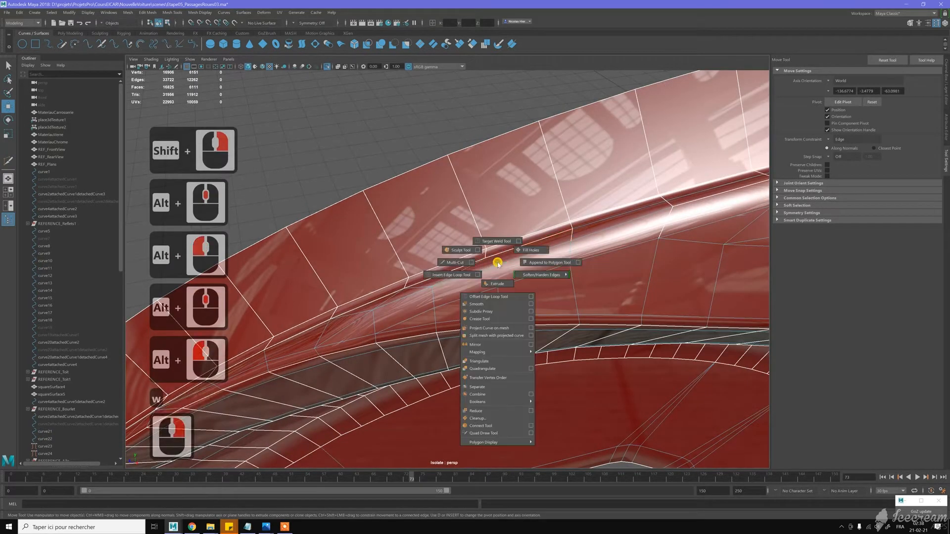
right_click_drag(457, 263, 458, 262, "shift")
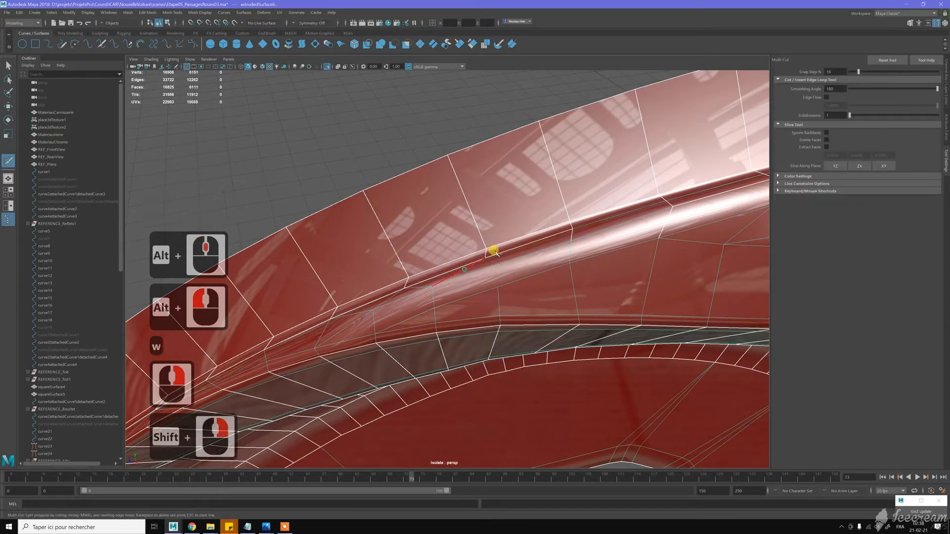
left_click(487, 262)
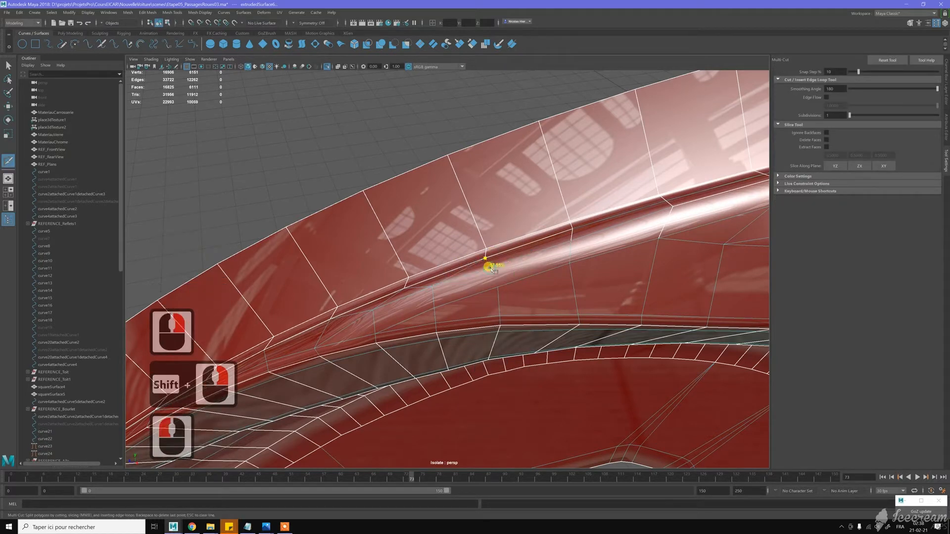
left_click(490, 267)
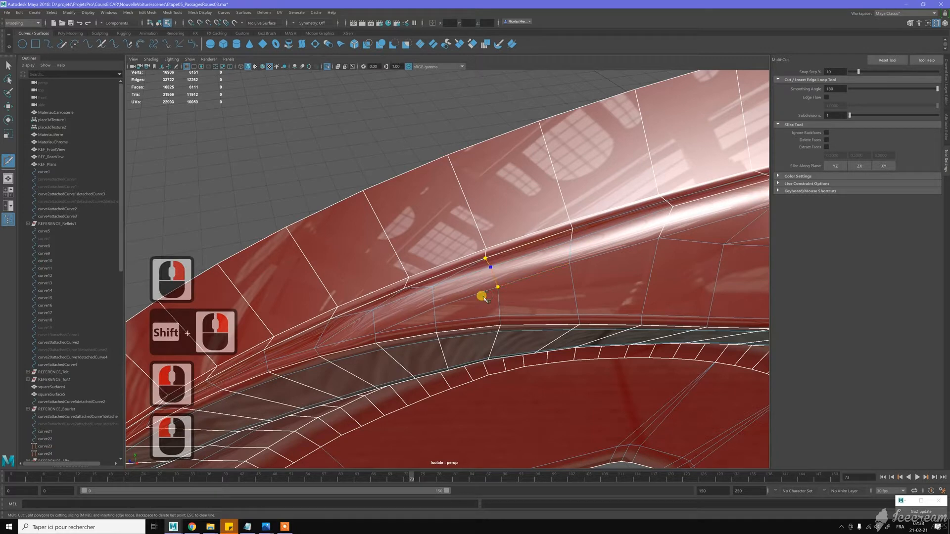
key("y")
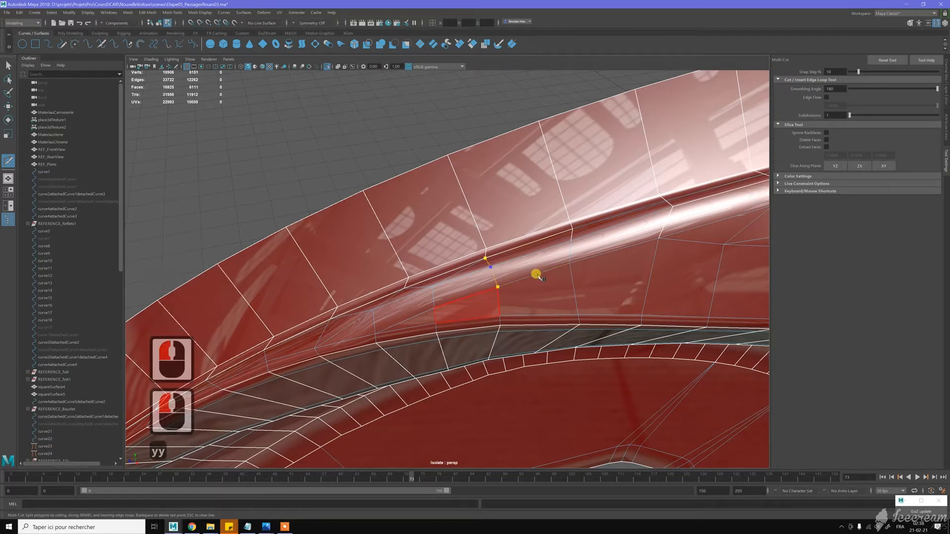
- Select the vertex at the upper end of the new cut and shift it slightly along the Z axis
left_click_drag(541, 271, 541, 276, "alt")
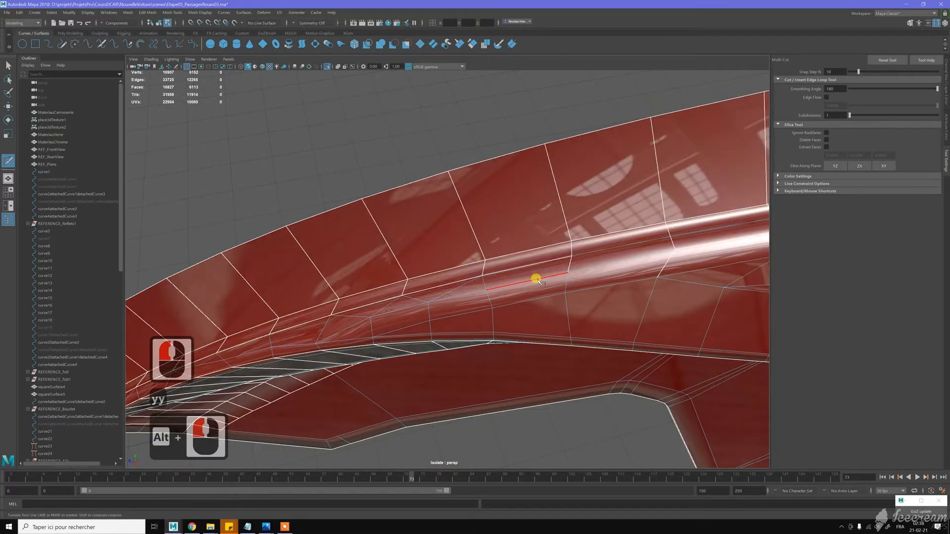
key("w")
right_click_drag(505, 266, 483, 270)
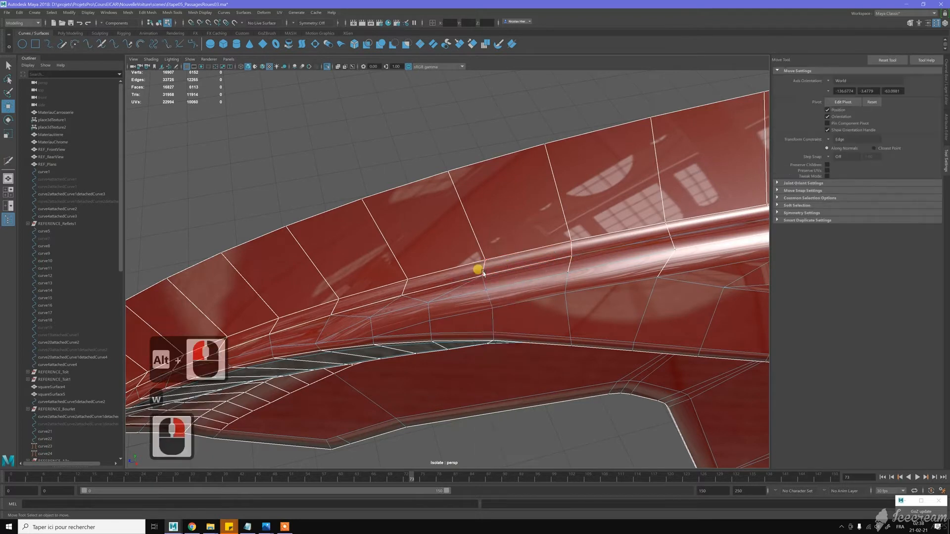
left_click(482, 274)
key("w")
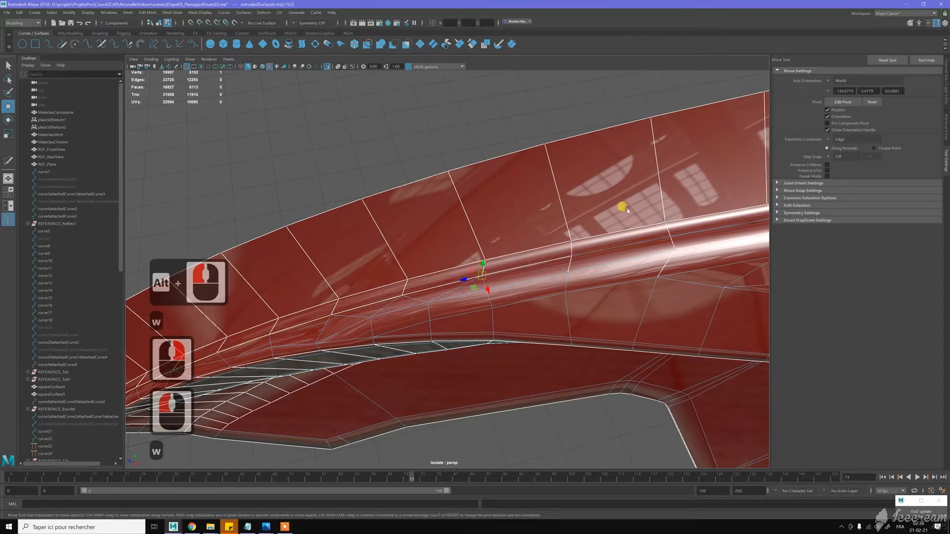
left_click_drag(464, 280, 467, 278)
- Delete the two consecutive lengthwise edges running under the crease on either side of the new cut
left_click_drag(594, 295, 593, 292, "alt")
middle_click_drag(592, 292, 547, 317, "alt")
middle_click_drag(487, 271, 565, 259, "alt")
left_click_drag(560, 260, 540, 291, "alt")
middle_click_drag(501, 313, 559, 285, "alt")
left_click_drag(559, 285, 500, 286, "alt")
mouse_move(500, 287)
middle_mouse_down("alt")
mouse_move(509, 284)
mouse_move(498, 287)
middle_mouse_up("alt")
left_click_drag(498, 286, 434, 290, "alt")
right_click_drag(526, 322, 543, 309, "alt")
middle_click_drag(618, 312, 489, 302, "alt")
key("w")
right_click_drag(491, 302, 485, 294)
left_click(485, 295)
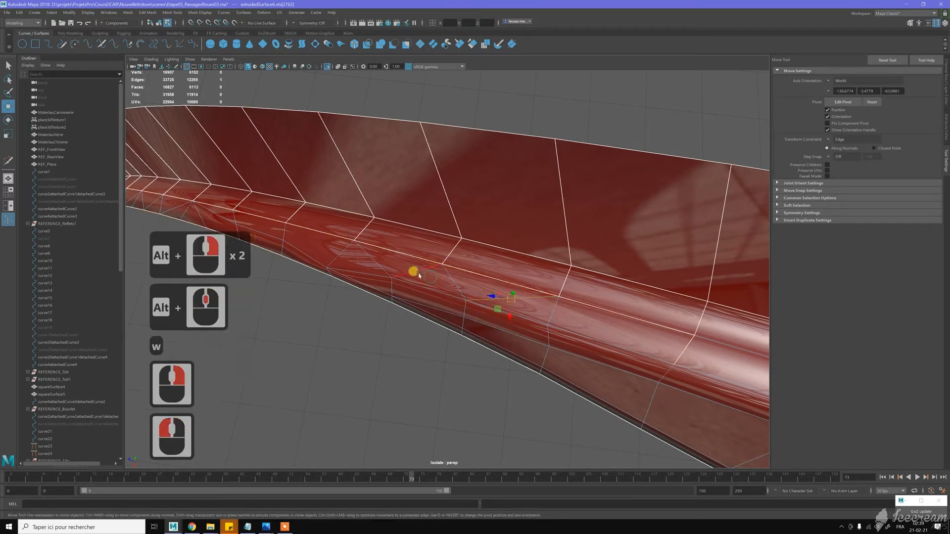
left_click(412, 273, "shift")
key("ctrl+BackSpace")
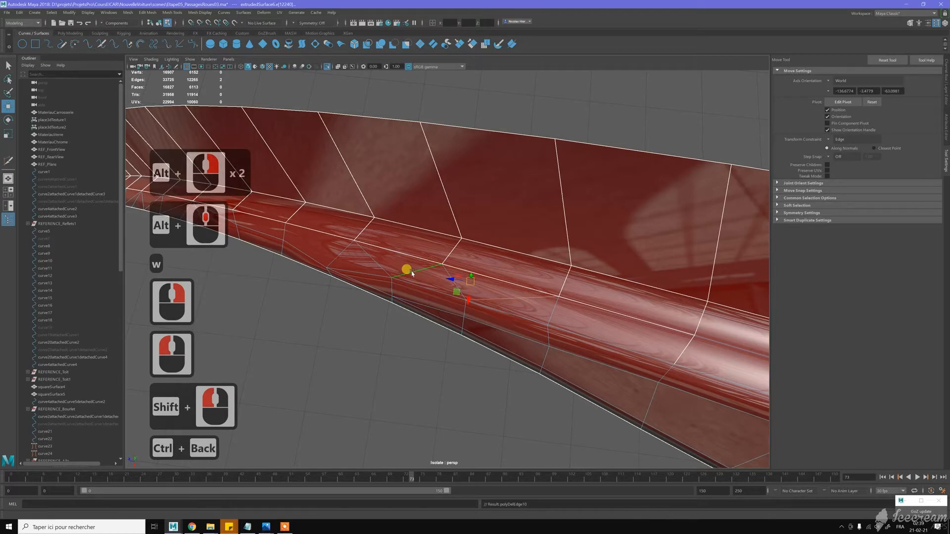
- Cut a lengthwise edge with Multi-Cut across two faces beneath the crease, joining three consecutive cross edges
left_click_drag(403, 271, 451, 293, "alt")
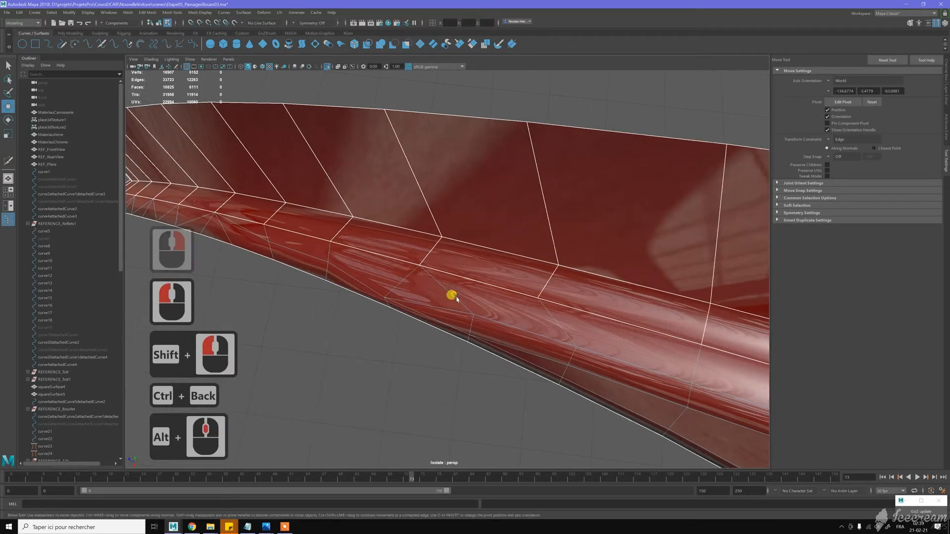
right_click_drag(452, 292, 491, 309, "alt")
middle_click_drag(492, 309, 443, 294, "alt")
key("w")
right_click_drag(450, 296, 376, 278)
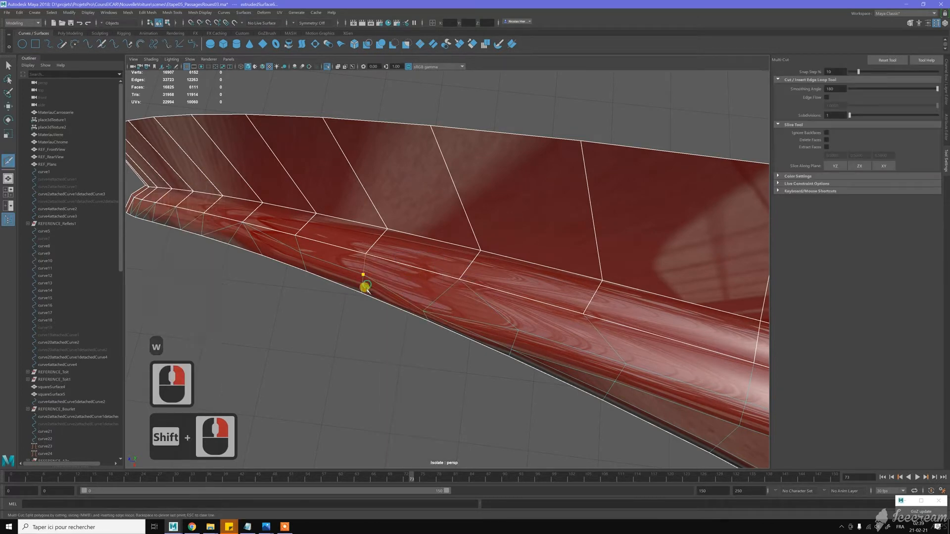
left_click(363, 274)
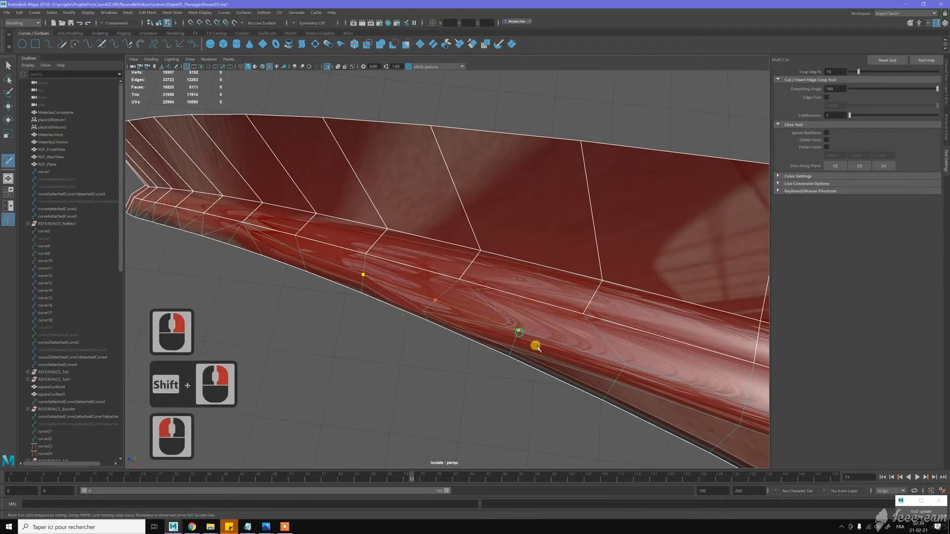
left_click(538, 348)
key("u")
key("u")
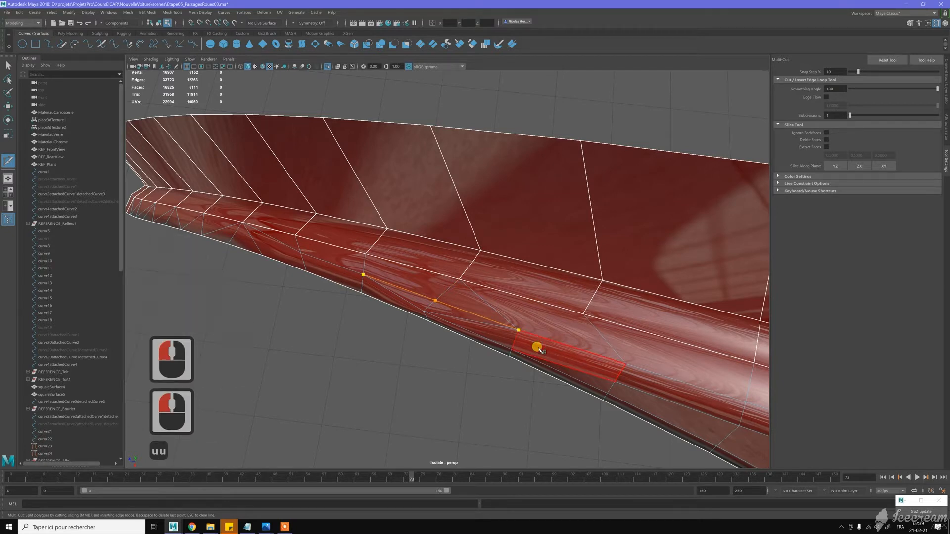
key("y")
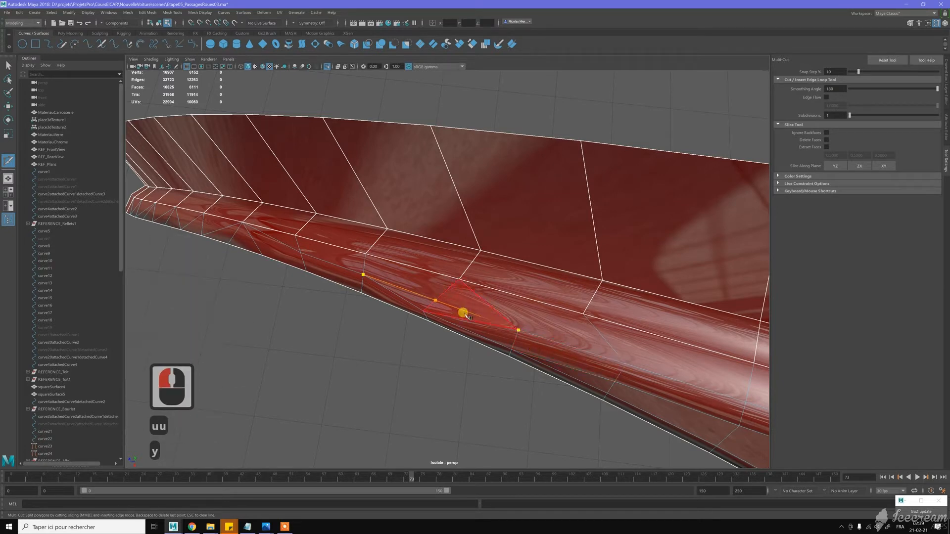
key("y")
key("y")
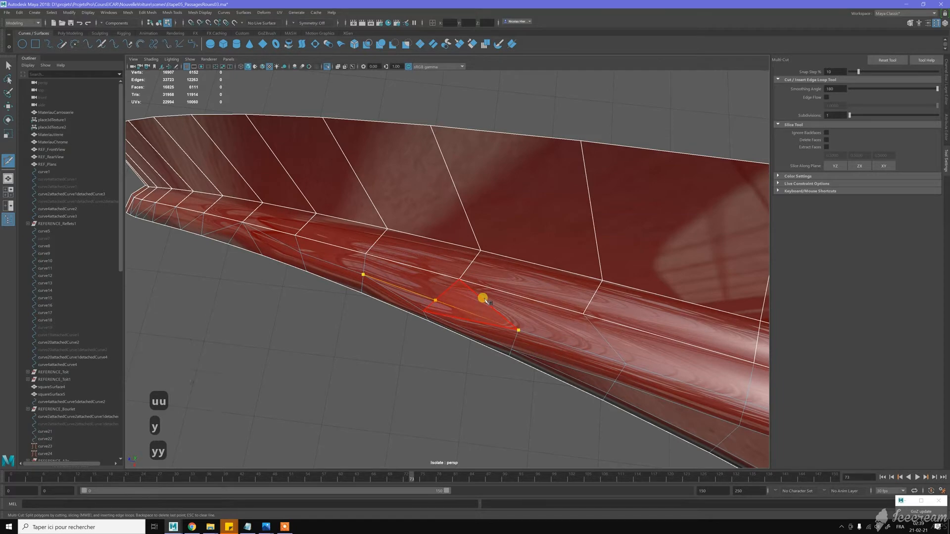
middle_click_drag(484, 300, 487, 304, "alt")
key("w")
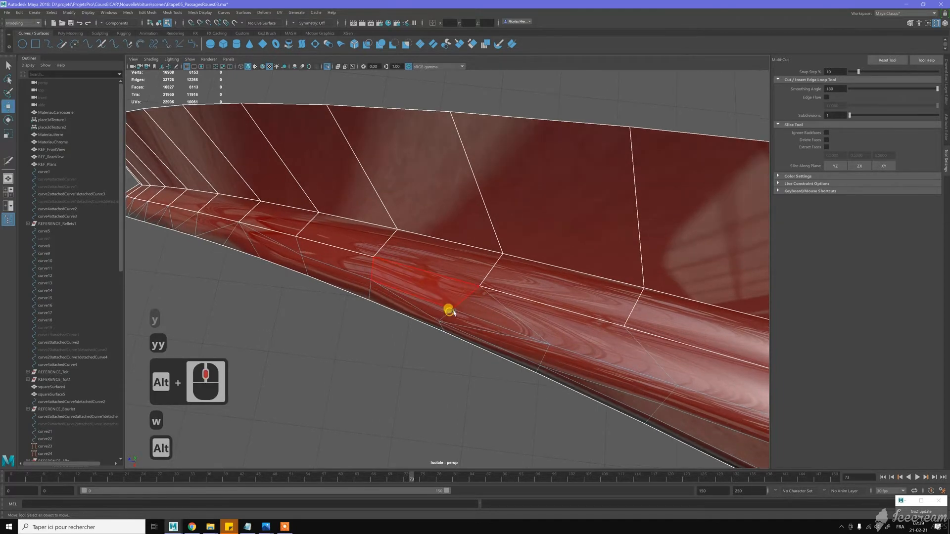
- Delete the redundant edges around the old vertex just below the new lengthwise cut, together with that vertex
left_click_drag(455, 312, 459, 307, "alt")
right_click_drag(459, 307, 455, 304, "alt")
left_click_drag(455, 304, 431, 319, "alt")
key("w")
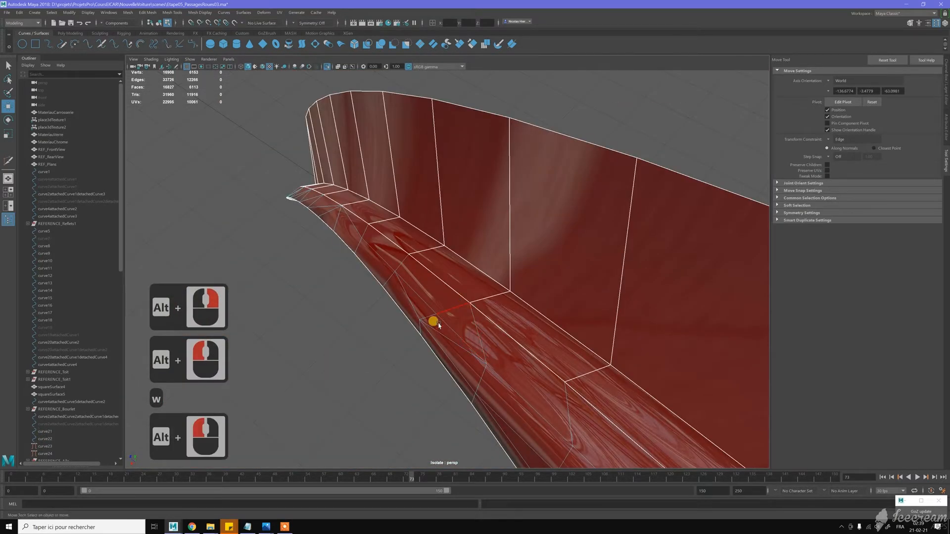
key("w")
left_click(436, 343)
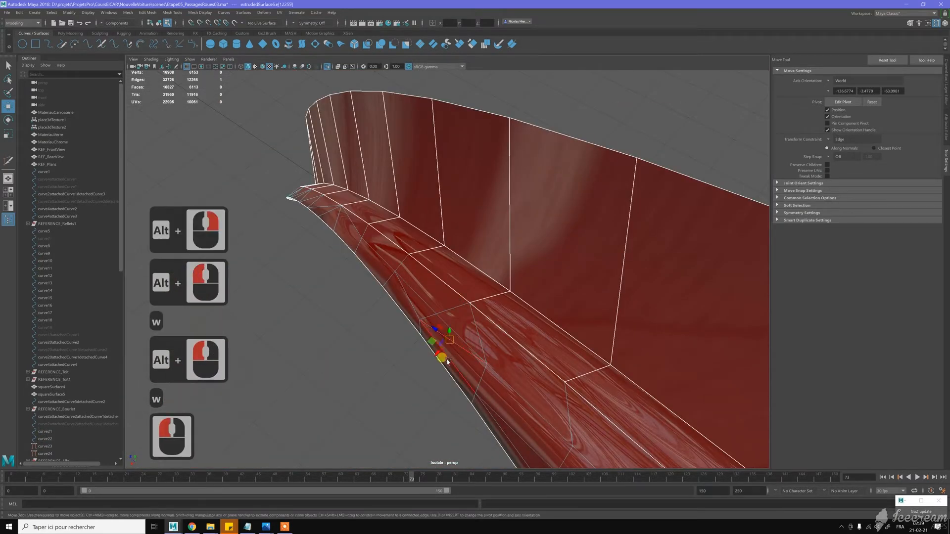
left_click(410, 309, "shift")
left_click(413, 305, "shift")
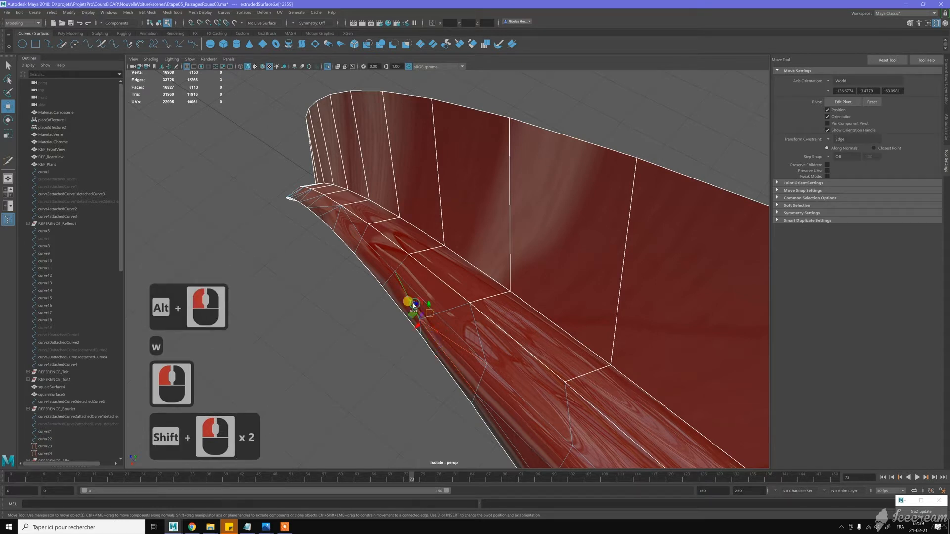
key("ctrl+BackSpace")
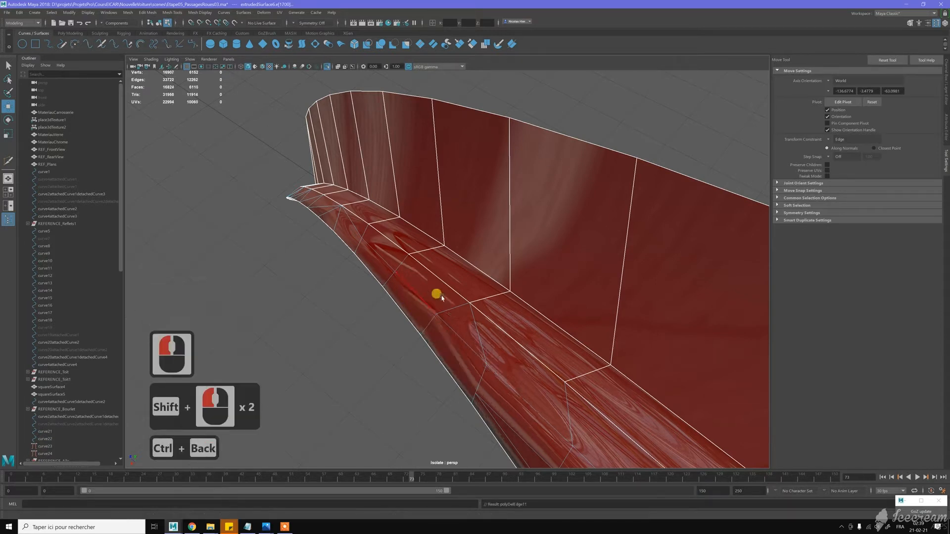
- Select two consecutive lengthwise edges beneath the crease toward its narrow end
left_click_drag(438, 257, 494, 299, "alt")
key("w")
right_click_drag(472, 304, 489, 296)
left_click(491, 297)
left_click_drag(515, 276, 476, 308, "alt")
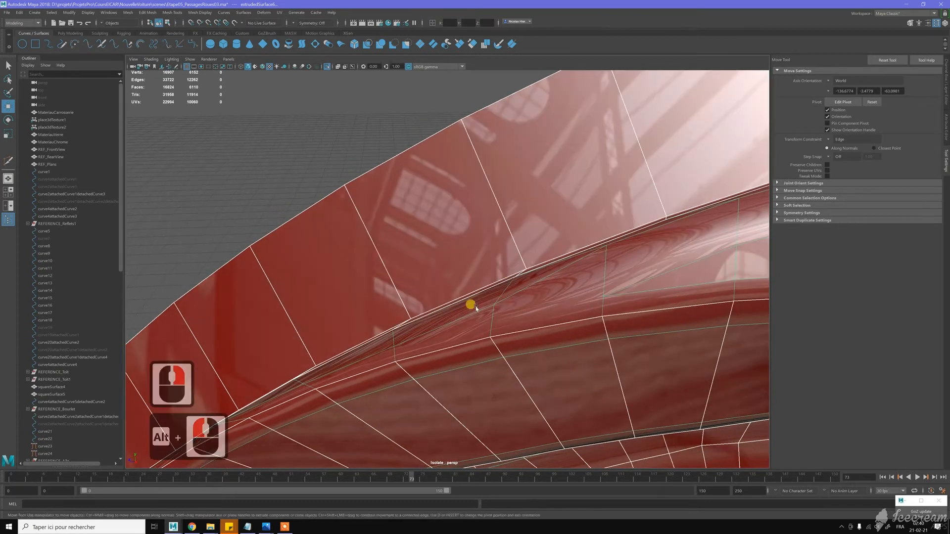
right_click(444, 326)
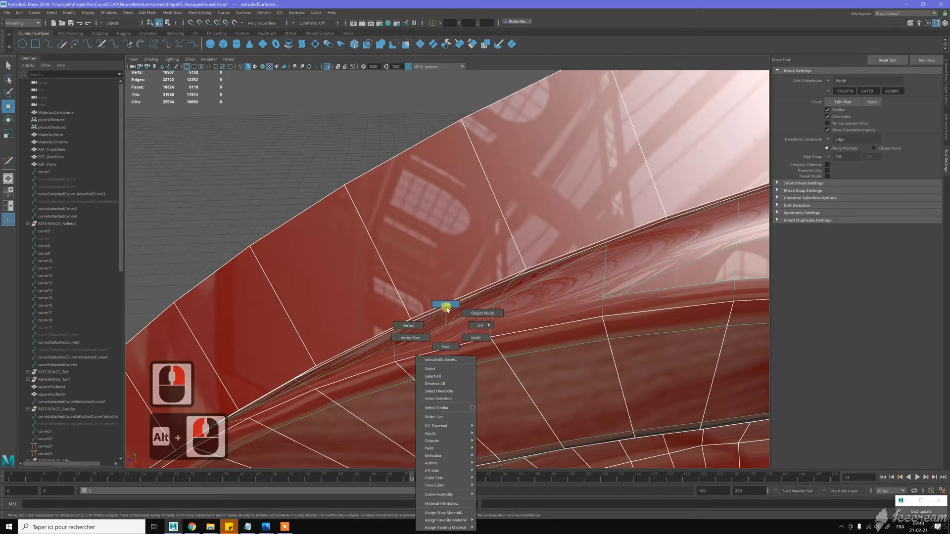
right_click_drag(445, 326, 446, 308)
left_click(354, 343)
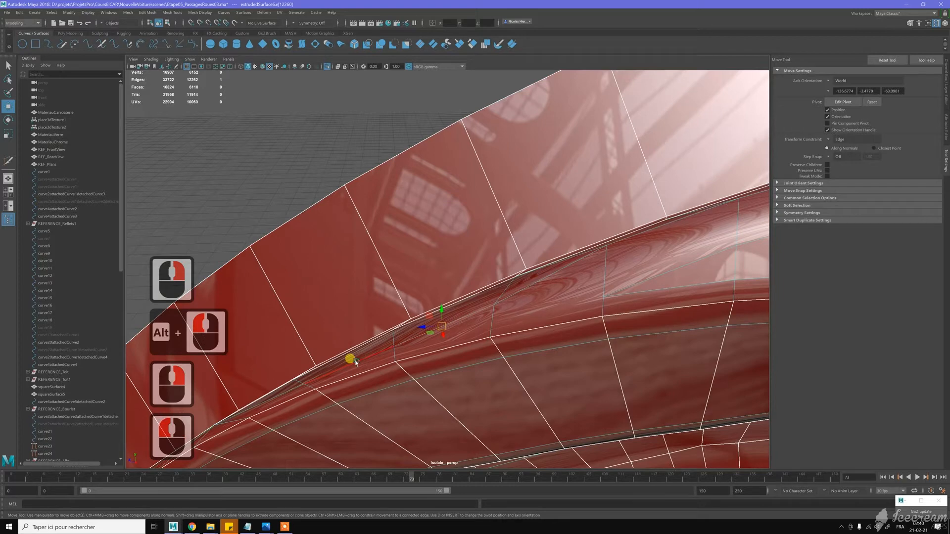
left_click(528, 384, "shift")
scroll(534, 388, "down", 4)
left_click_drag(497, 377, 338, 285, "alt")
- Align the move axes to the adjacent cross edge of the fender panel and shift the two selected edges along it
left_click(350, 287)
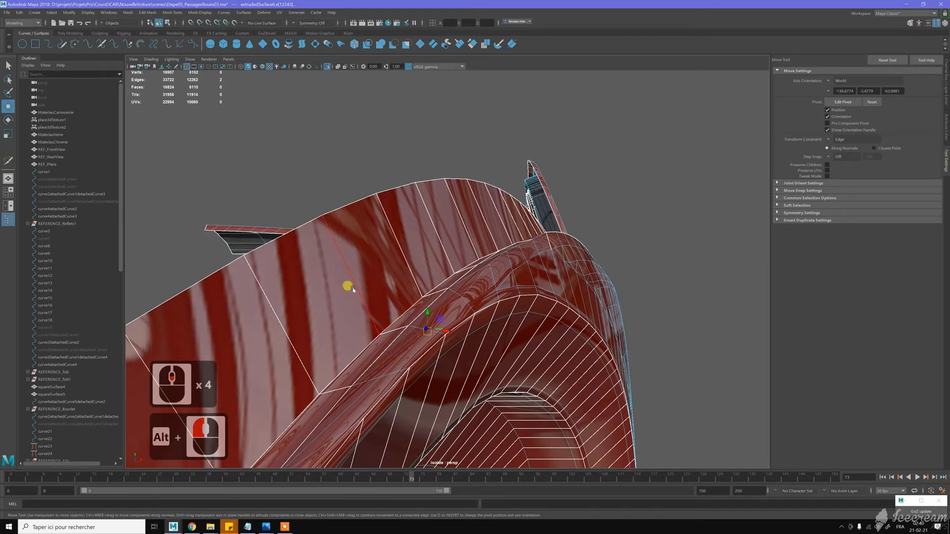
key("Insert")
left_click(355, 289)
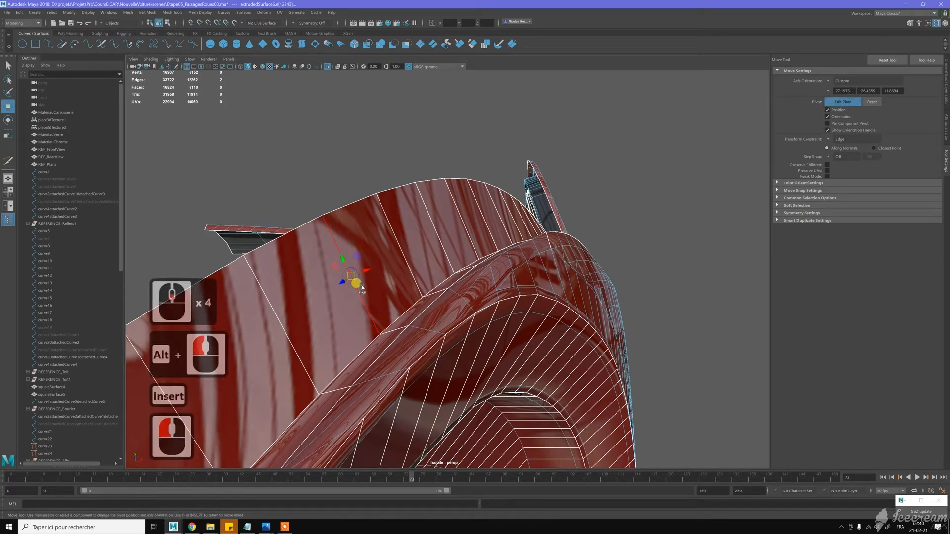
key("Insert")
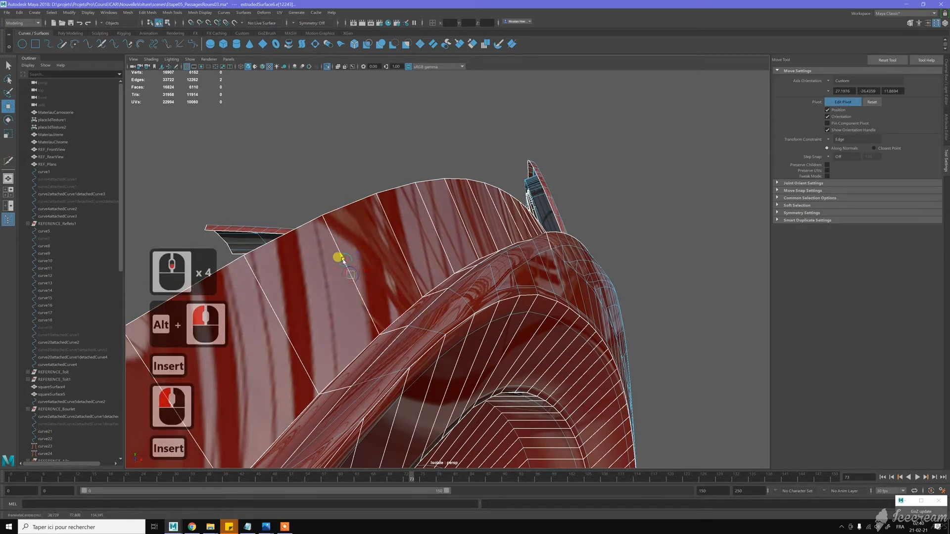
left_click(336, 255)
key("Insert")
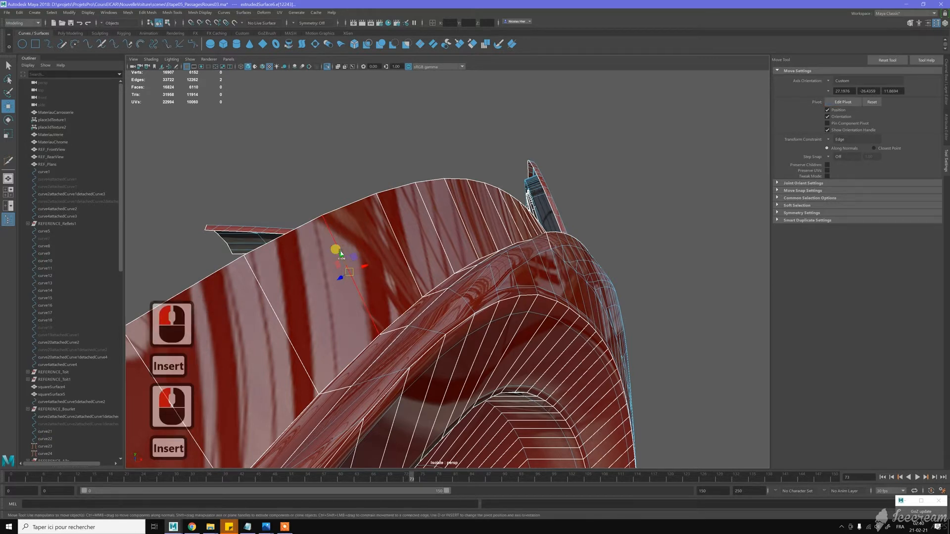
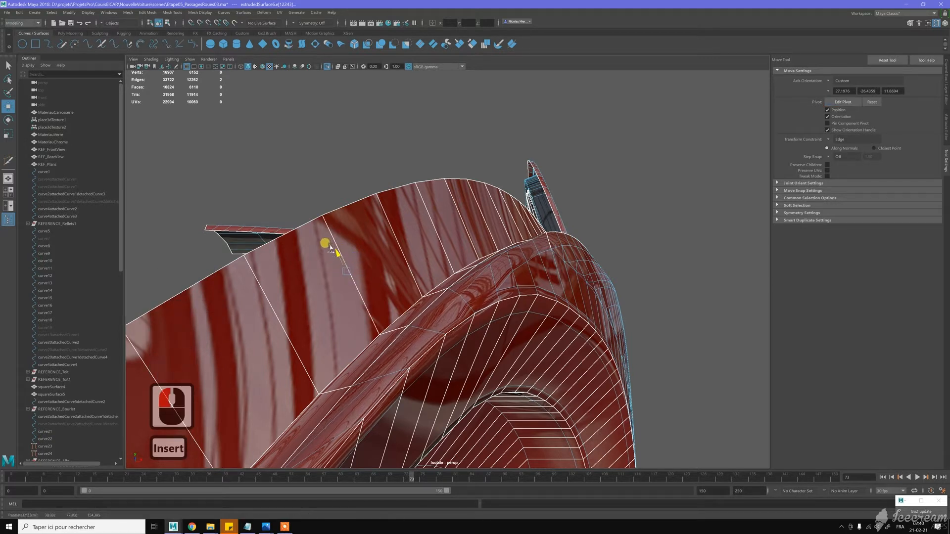
- Show the four-view layout and undo the last two moves of the selected edges
scroll(526, 291, "down", 5)
key("space")
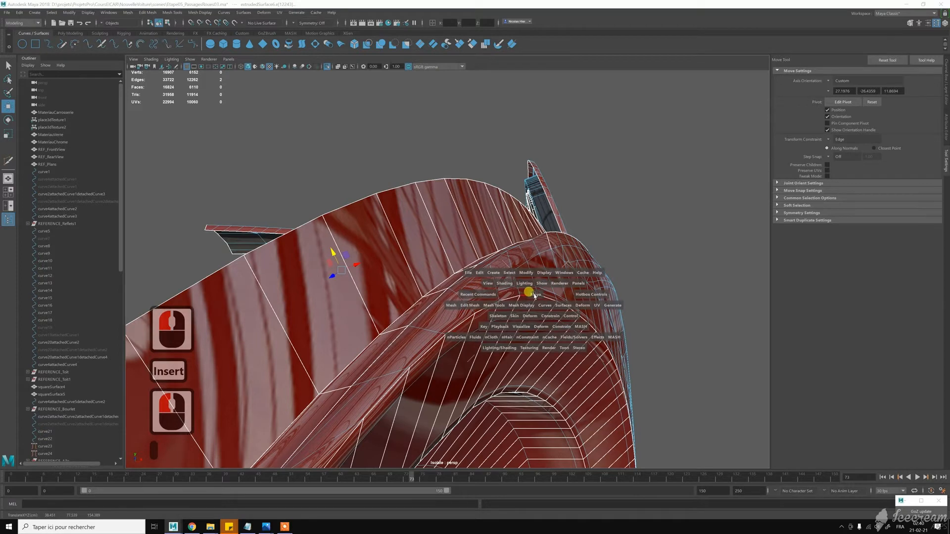
scroll(539, 376, "down", 8)
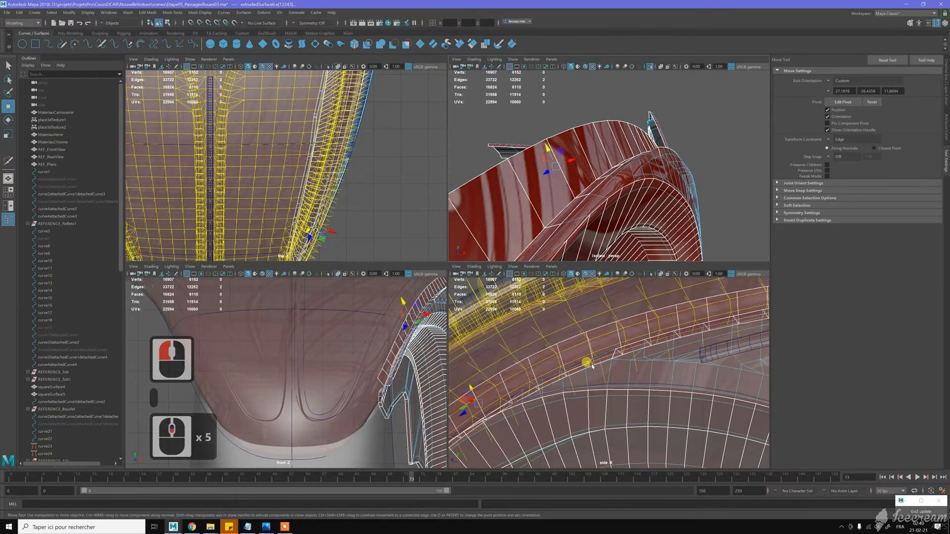
middle_click_drag(589, 373, 597, 372, "alt")
scroll(597, 372, "up", 4)
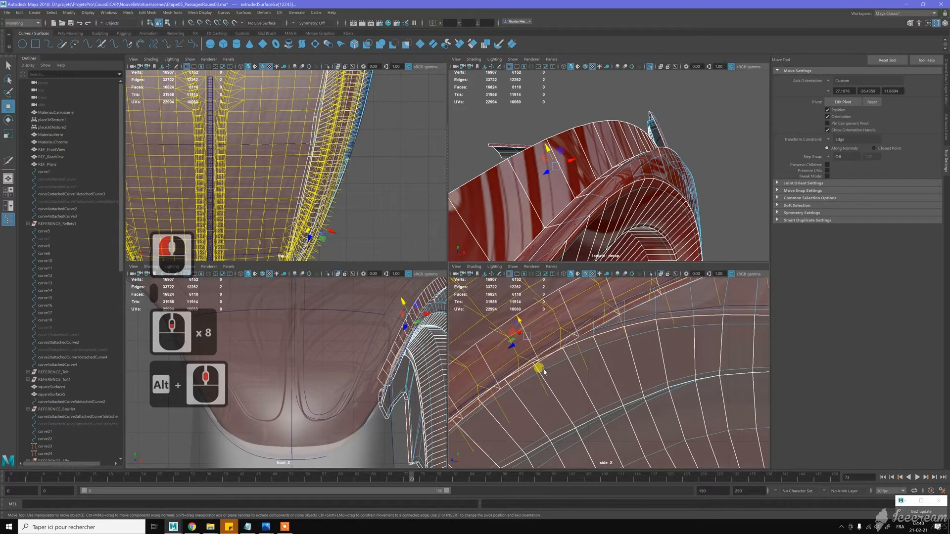
mouse_move(526, 321)
left_mouse_down()
mouse_move(532, 327)
mouse_move(513, 299)
mouse_move(517, 316)
mouse_move(530, 312)
left_mouse_up()
key("z")
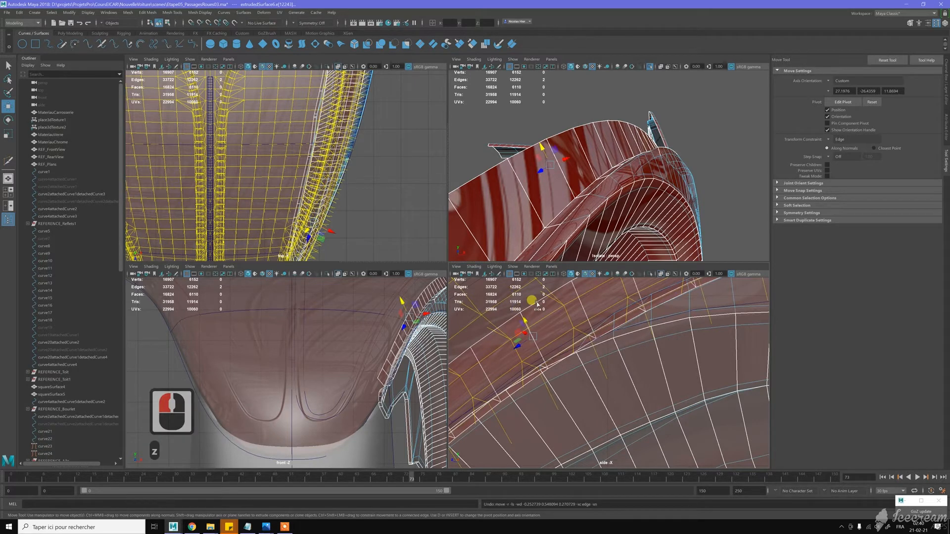
key("z")
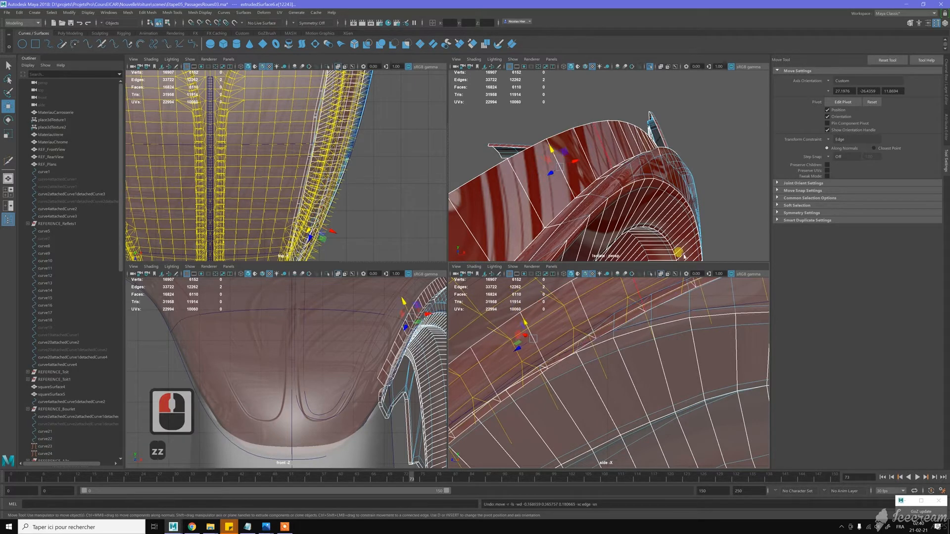
- Set the transform constraint to Off and shift the two selected edges slightly upward along the custom axis in the side view
left_click(843, 140)
left_click(841, 142)
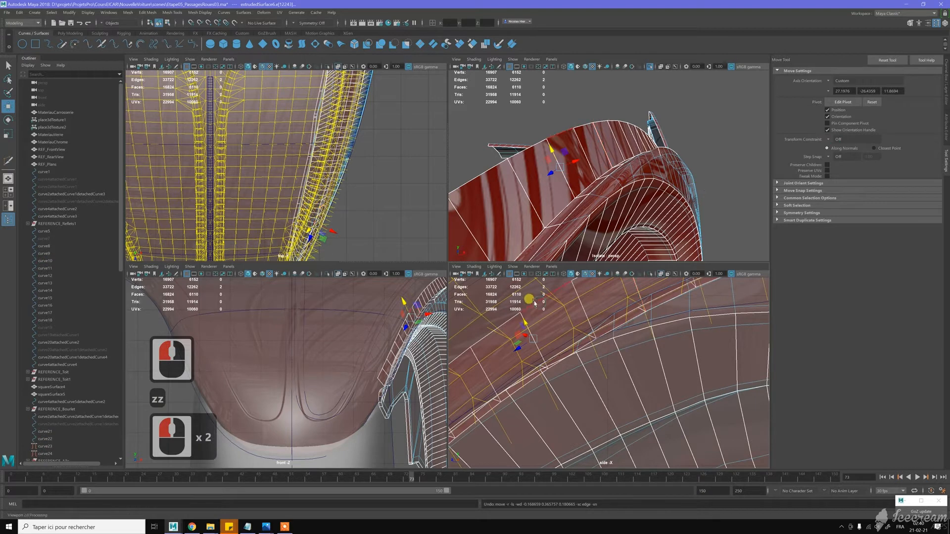
left_click_drag(525, 322, 522, 317)
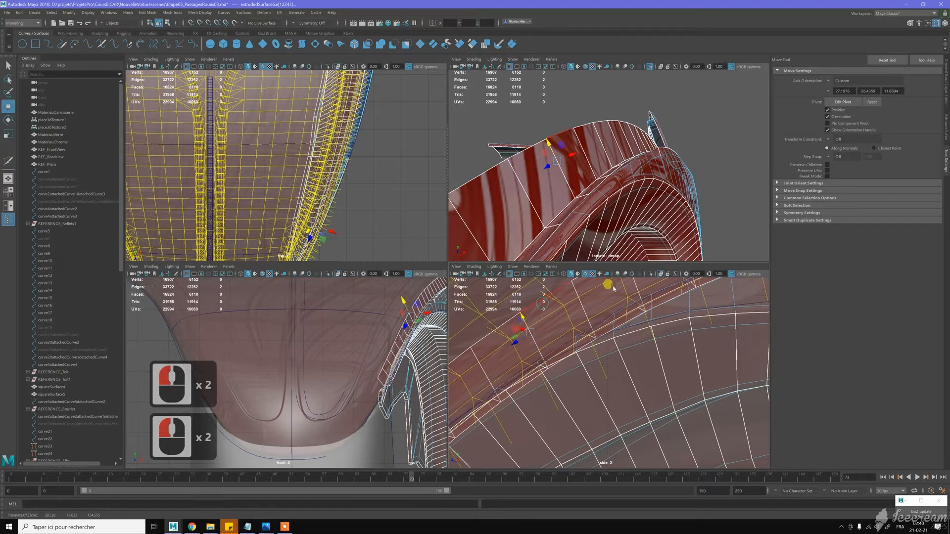
- Check the fender's reflections and move the two selected edges slightly back down along the same custom axis
left_click_drag(616, 201, 591, 211, "alt")
middle_click_drag(602, 187, 596, 170, "alt")
left_click_drag(596, 171, 624, 208, "alt")
right_click_drag(624, 207, 595, 197, "alt")
middle_click_drag(595, 196, 567, 212, "alt")
right_click_drag(567, 212, 553, 216, "alt")
left_click_drag(553, 217, 624, 207, "alt")
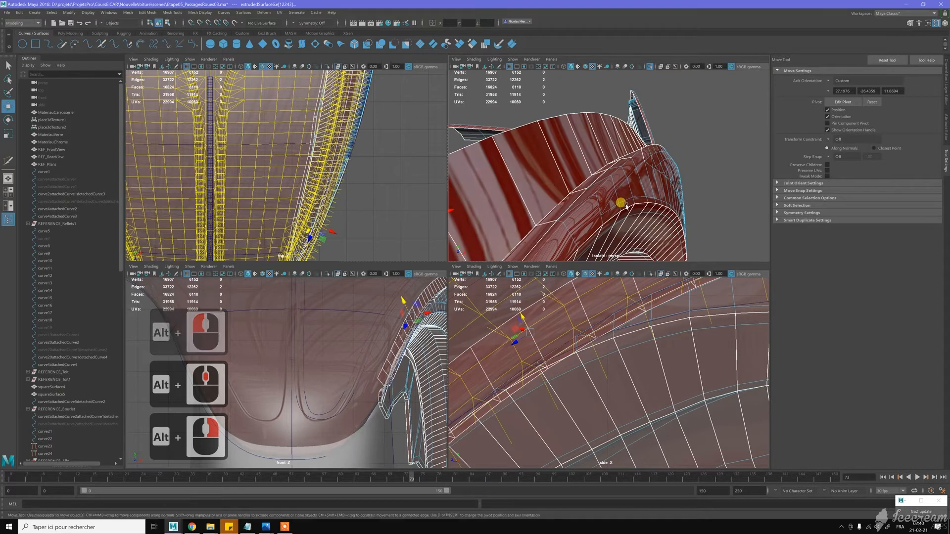
scroll(623, 209, "down", 2, "alt")
middle_click_drag(623, 211, 675, 182, "alt")
mouse_move(675, 181)
right_mouse_down("alt")
mouse_move(683, 163)
mouse_move(681, 178)
right_mouse_up("alt")
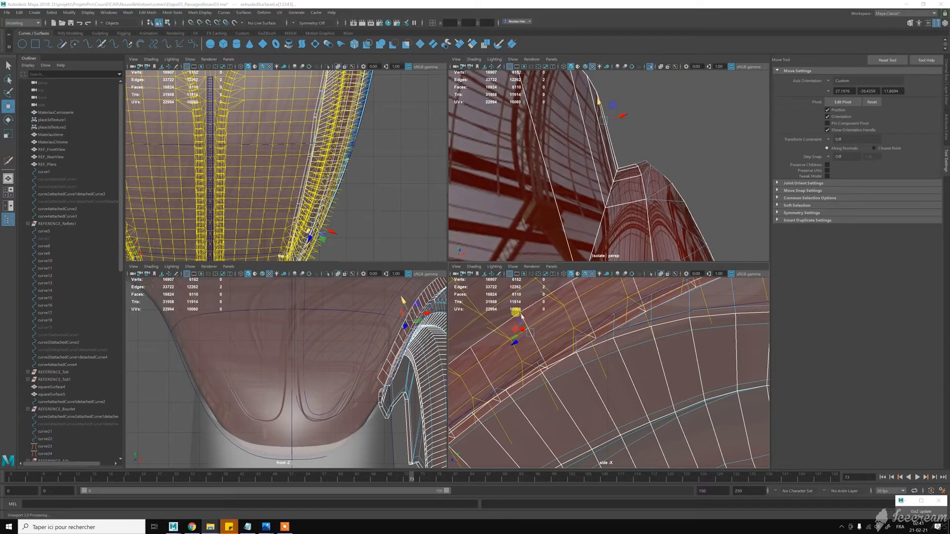
left_click_drag(521, 316, 526, 321)
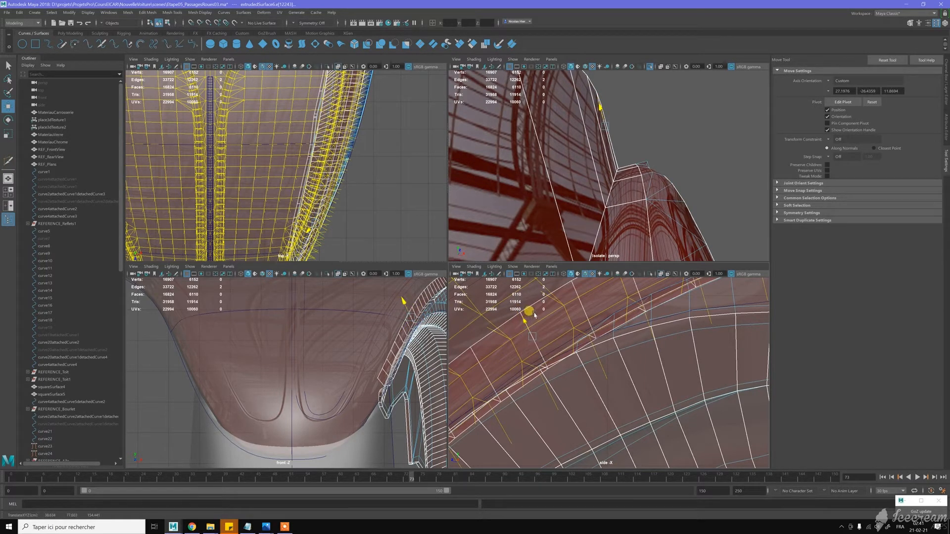
left_click_drag(535, 314, 645, 286)
- Select the single vertex just beneath the crease beside the adjusted edges and nudge it vertically in the side view
scroll(663, 169, "down", 4)
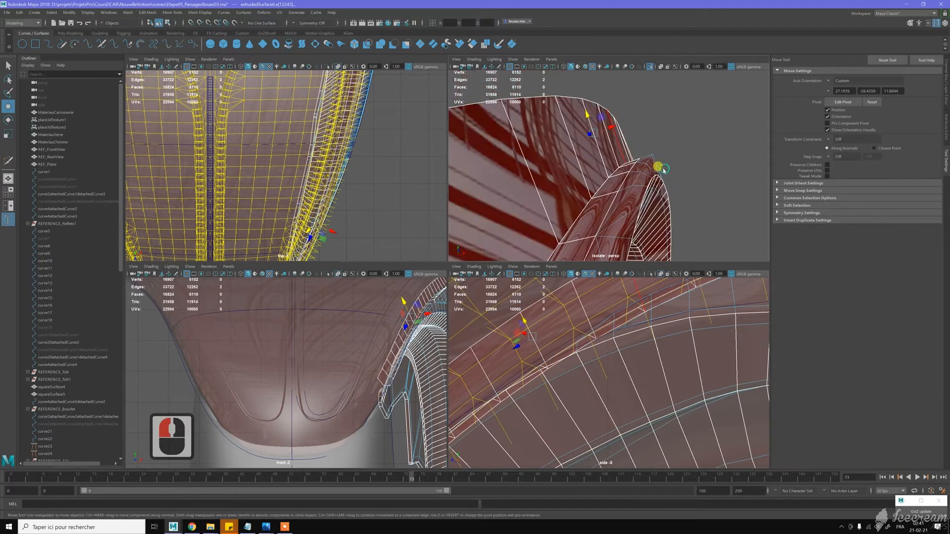
left_click_drag(675, 166, 639, 190, "alt")
middle_click_drag(639, 190, 637, 187, "alt")
scroll(637, 187, "up", 2)
left_click_drag(650, 188, 631, 197, "alt")
middle_click_drag(647, 167, 669, 220, "alt")
scroll(668, 220, "up", 2)
right_click_drag(668, 218, 589, 227, "alt")
key("w")
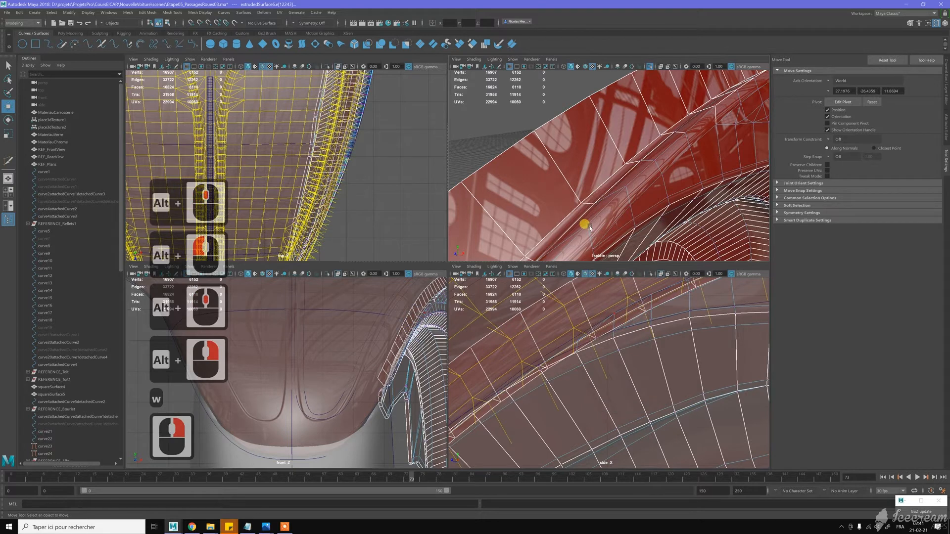
left_click(586, 225)
middle_click_drag(618, 341, 539, 345, "alt")
left_click_drag(534, 337, 567, 317)
left_click(578, 335)
scroll(643, 331, "down", 5)
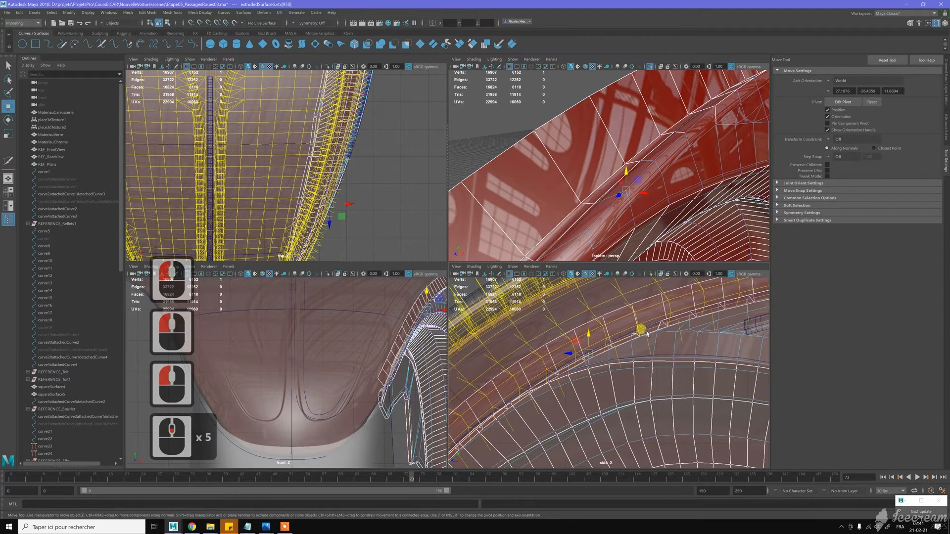
- Cut a lengthwise edge with Multi-Cut across three consecutive faces beneath the crease toward its narrow end
left_click_drag(643, 178, 599, 147, "alt")
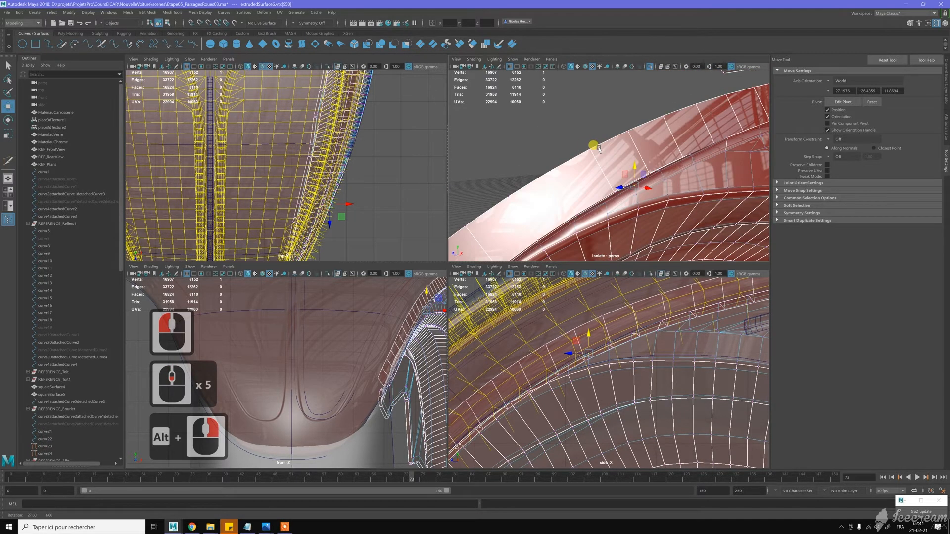
right_click_drag(597, 161, 609, 158, "alt")
middle_click_drag(608, 159, 615, 164, "alt")
left_click_drag(615, 163, 637, 203, "alt")
right_click_drag(637, 203, 625, 182, "alt")
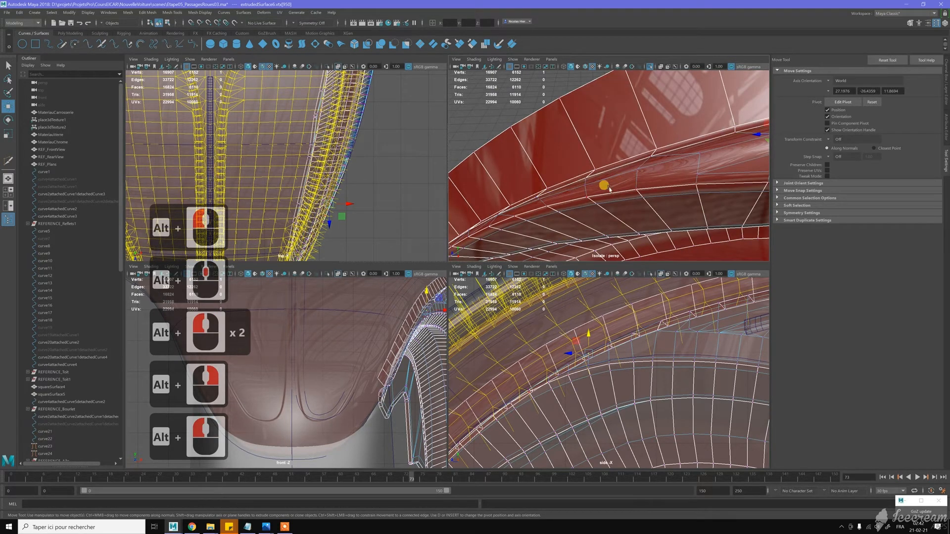
left_click(554, 192)
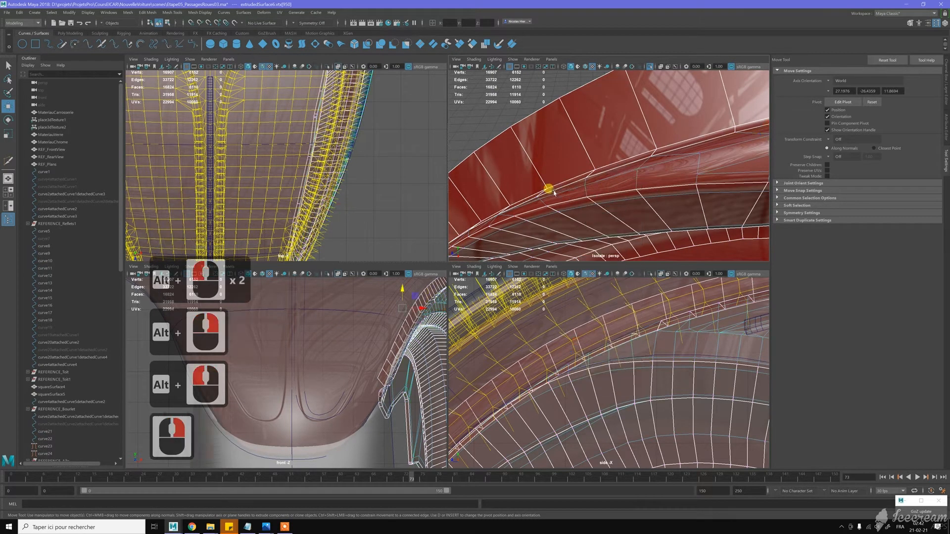
right_click(657, 175, "shift")
right_click(625, 176, "shift")
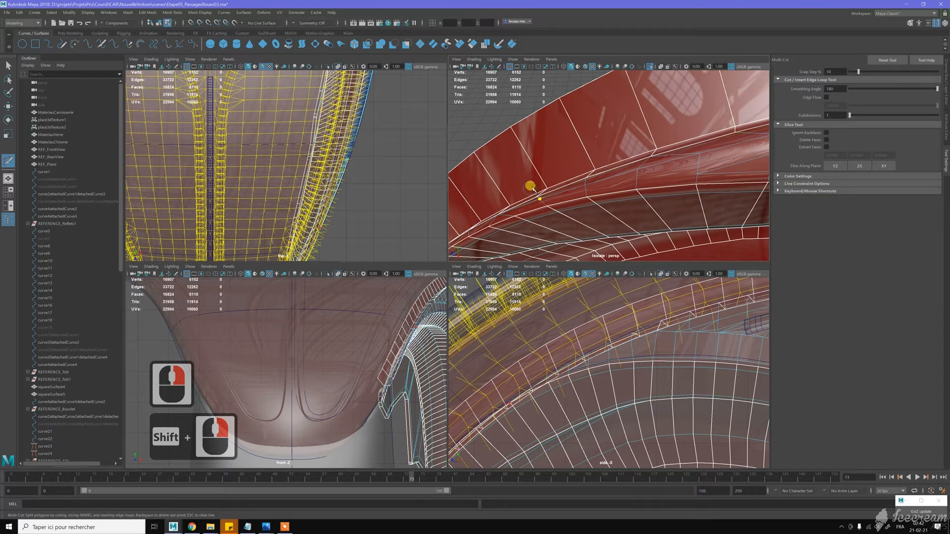
left_click(532, 188)
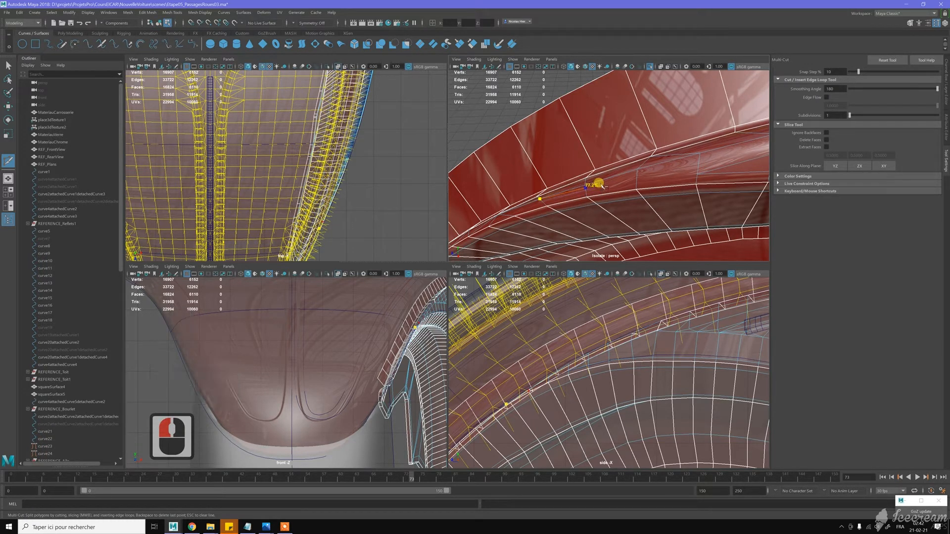
left_click(604, 186)
left_click(637, 179)
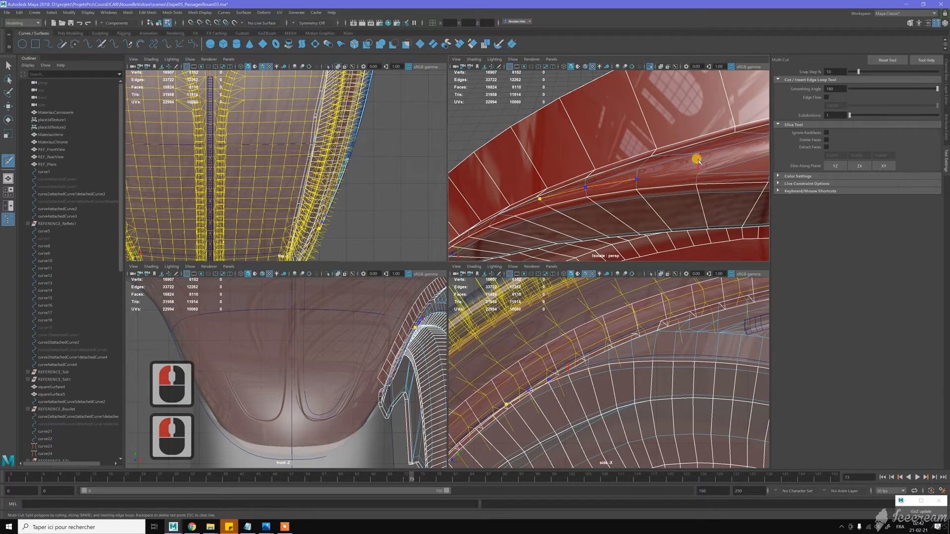
left_click(697, 174)
key("y")
key("y")
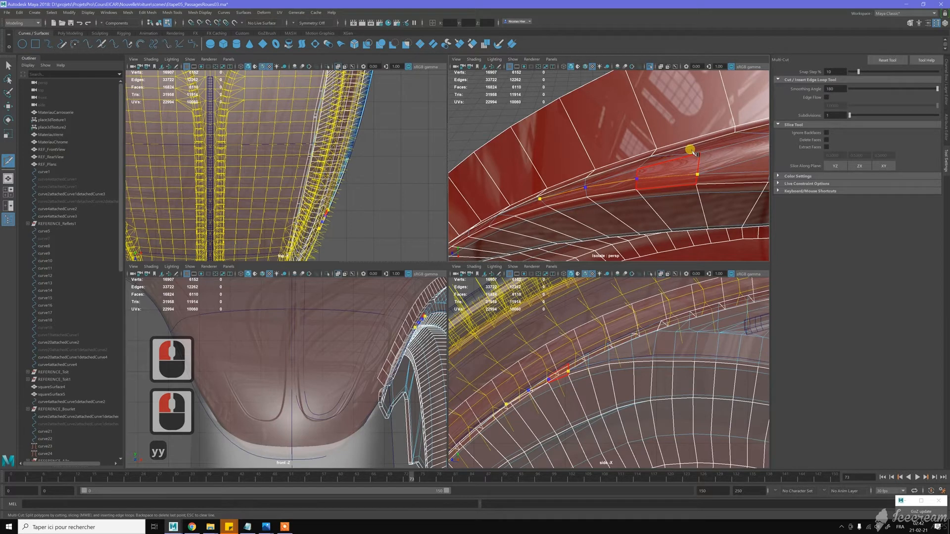
key("w")
- Return to object selection and examine the fender's shading along the crease in a single perspective view
left_click_drag(665, 175, 671, 166, "alt")
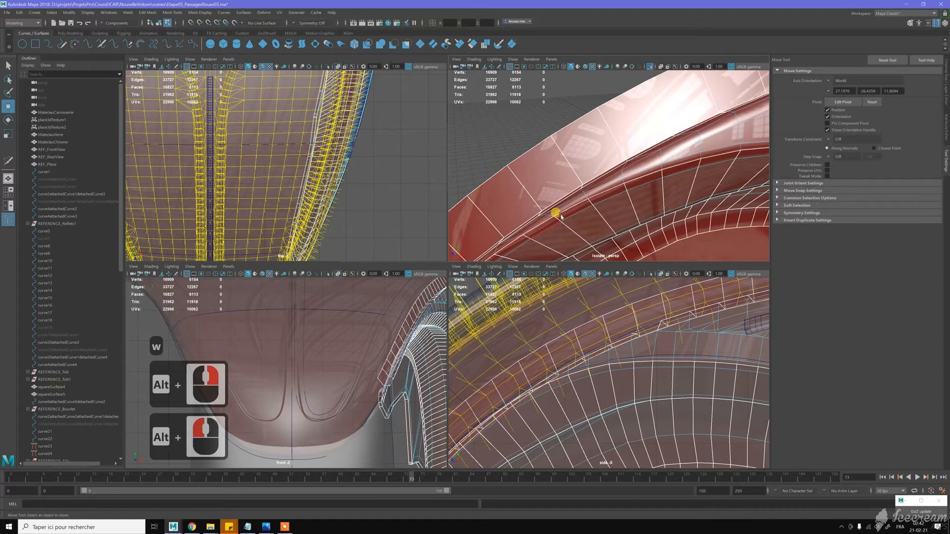
key("w")
right_click_drag(602, 191, 521, 127)
left_click(522, 130)
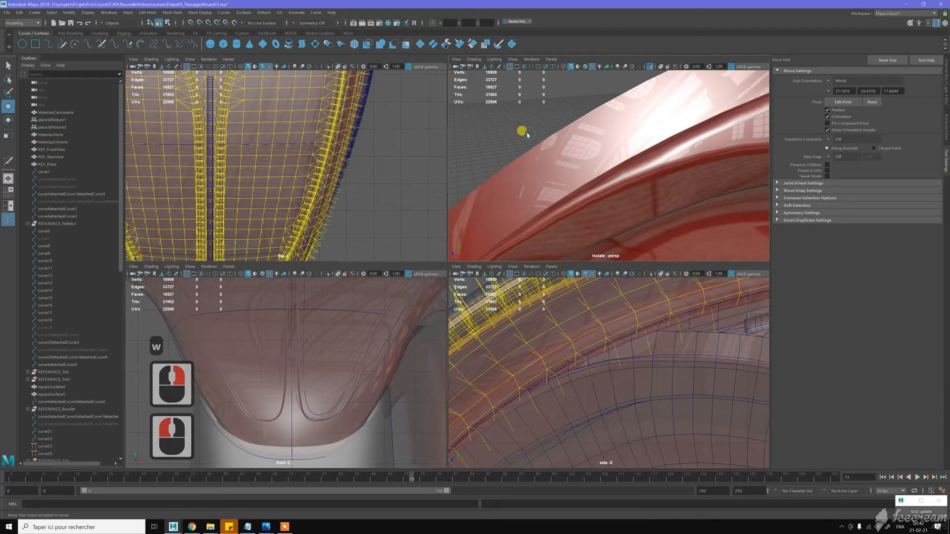
key("space")
scroll(542, 169, "up", 13)
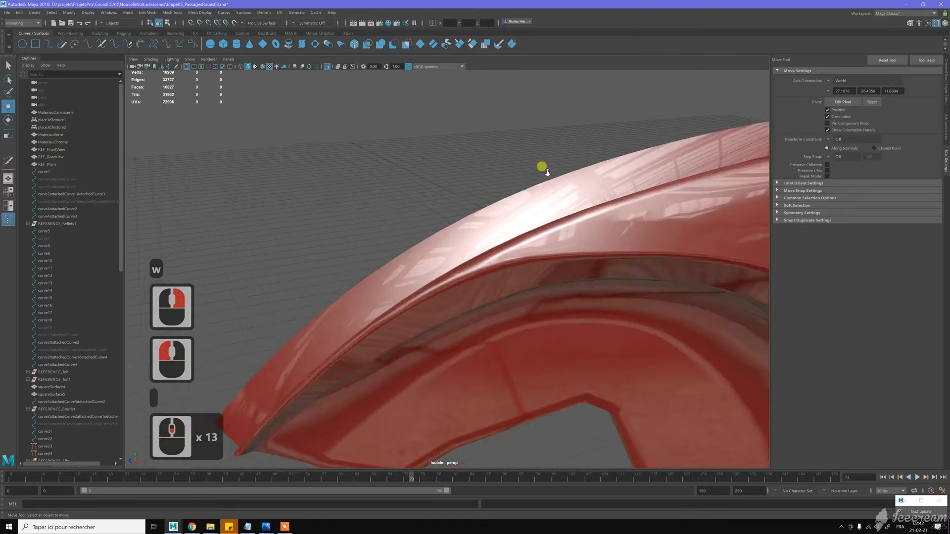
scroll(544, 176, "up", 6)
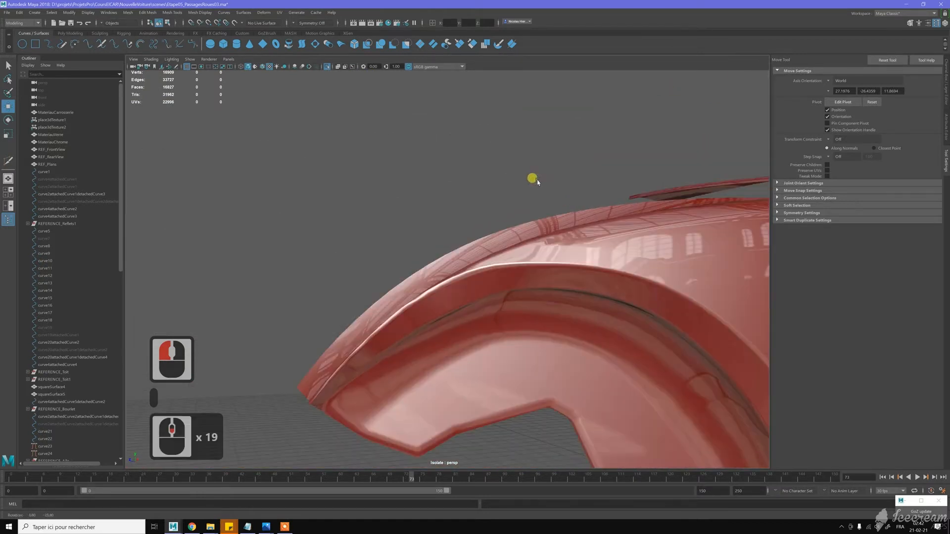
left_click_drag(528, 178, 592, 238, "alt")
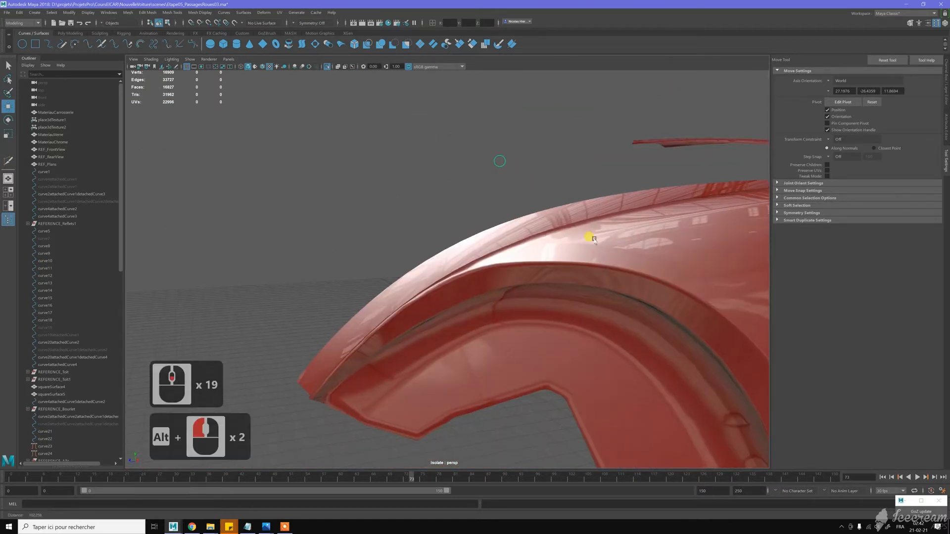
right_click_drag(592, 239, 664, 269, "alt")
- Select four consecutive cross edges running from the panel beneath the crease over the wheel-arch lip
left_click(629, 221)
middle_click_drag(574, 222, 543, 269, "alt")
right_click_drag(542, 269, 534, 238, "alt")
key("w")
double_click(522, 248)
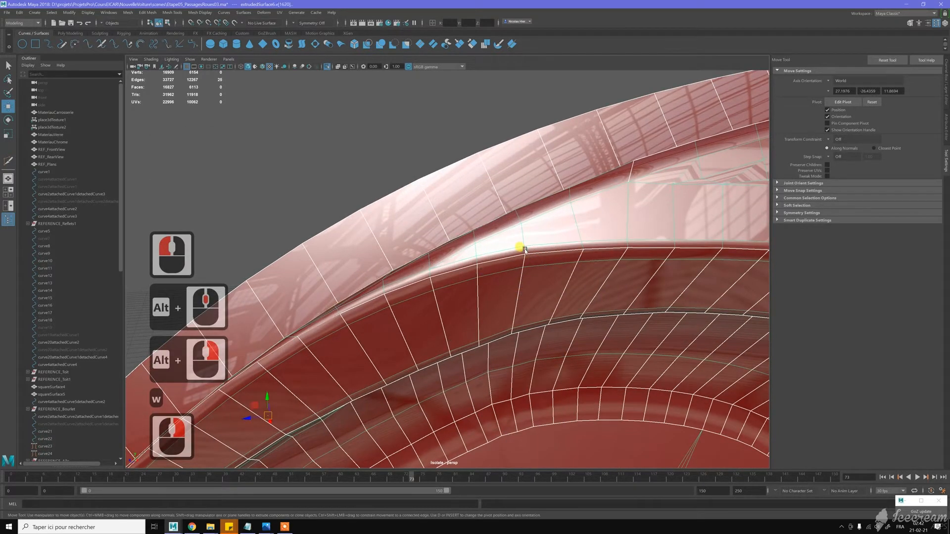
left_click(525, 249)
double_click(510, 333, "shift")
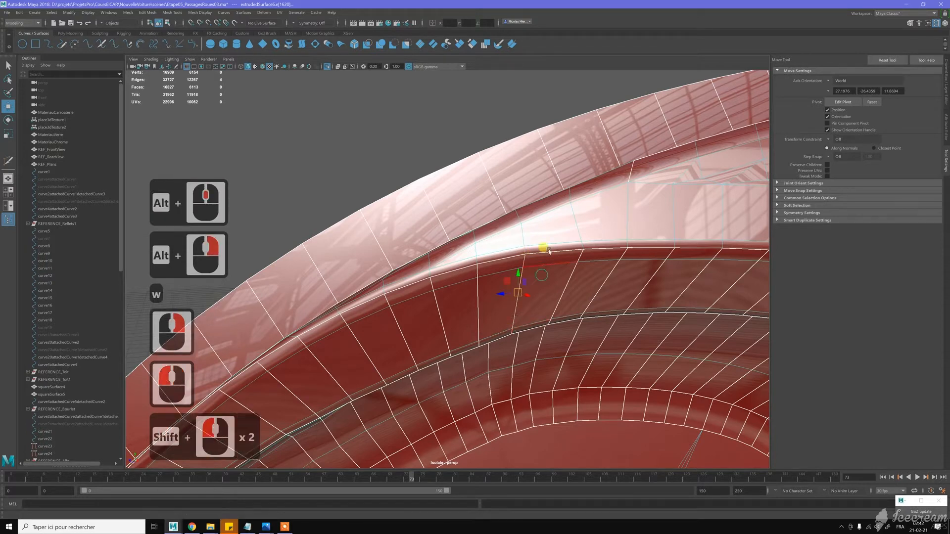
- Align the move axes to the neighbouring panel edge beneath the crease and nudge the four selected edges slightly downward
left_click_drag(560, 244, 498, 218, "alt")
key("Insert")
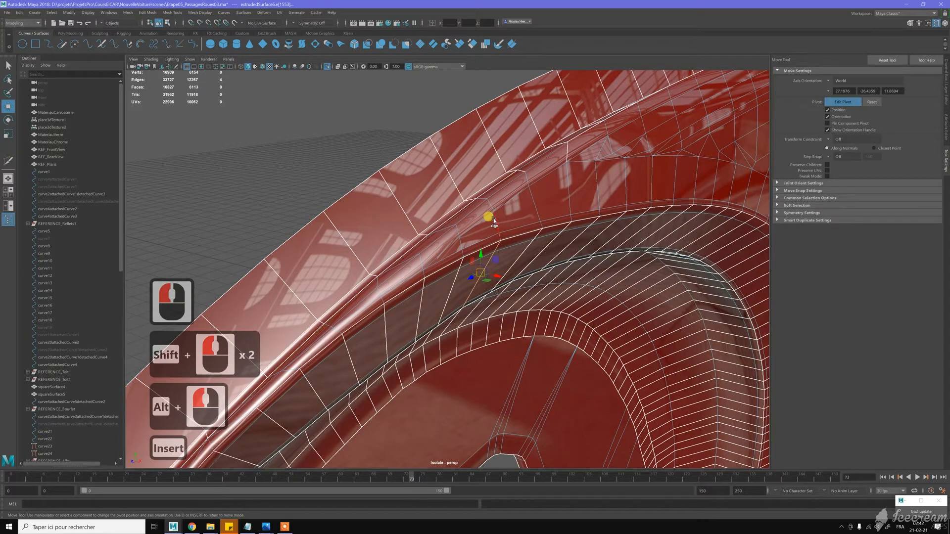
left_click(512, 209)
key("Insert")
left_click_drag(563, 215, 543, 217, "alt")
right_click_drag(559, 214, 564, 220, "alt")
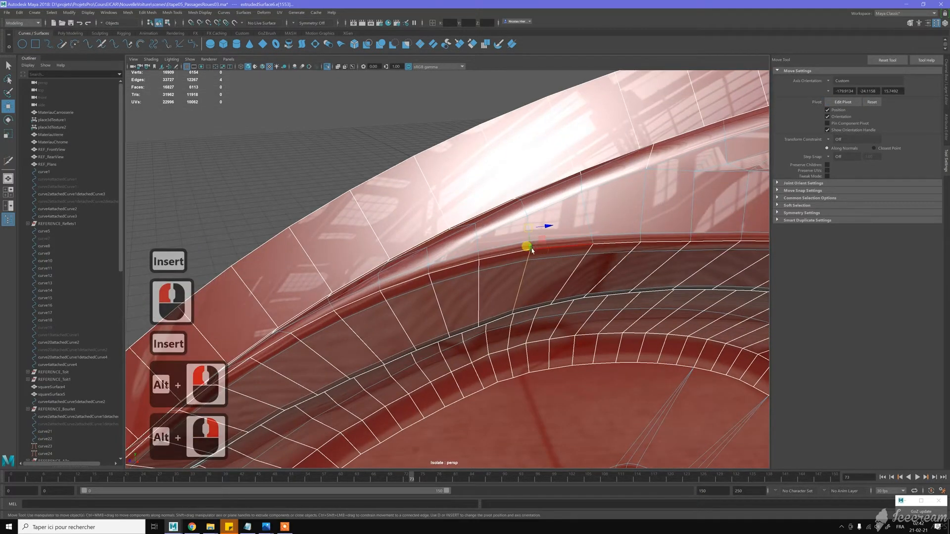
left_click_drag(530, 248, 532, 250)
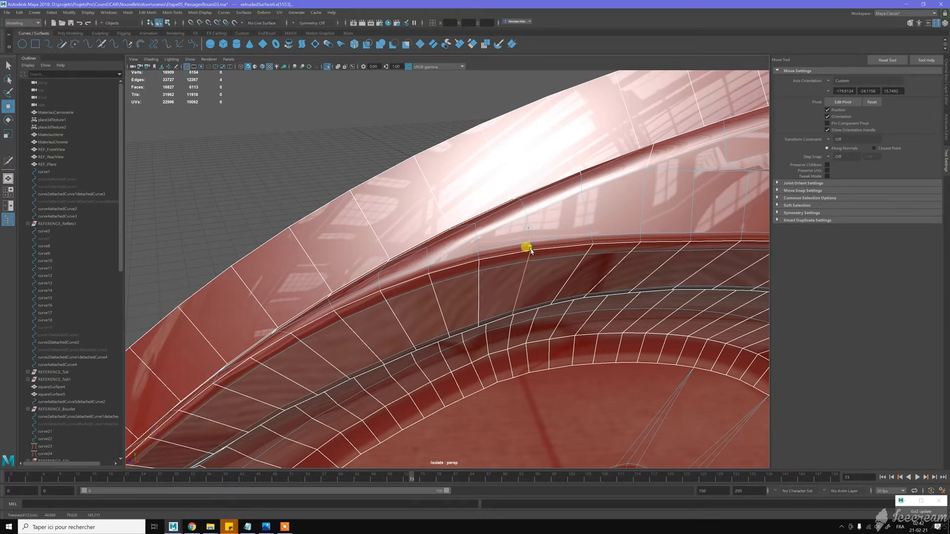
- Return to object selection and examine the reflections along the fender crease and wheel-arch lip from several angles
right_click_drag(569, 222, 418, 138)
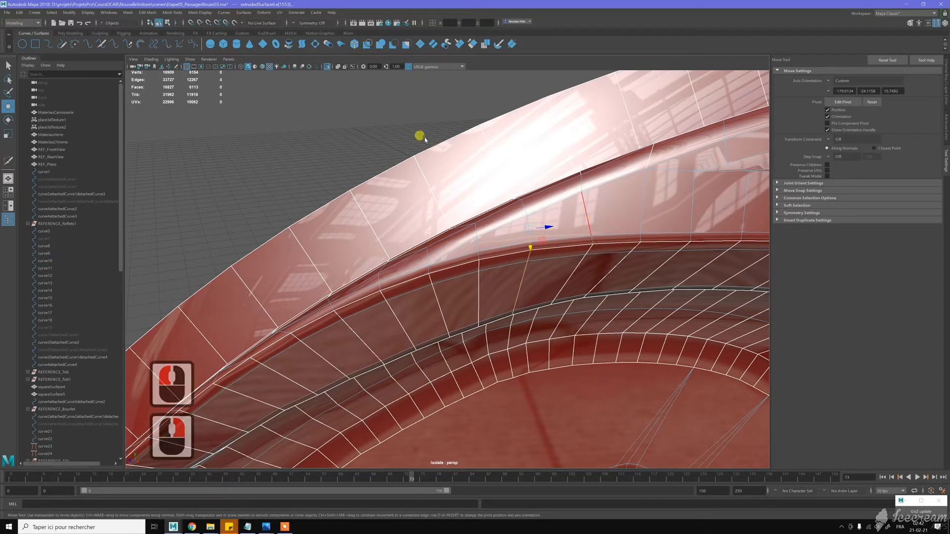
left_click(420, 136)
scroll(419, 136, "down", 16)
mouse_move(445, 141)
left_mouse_down("alt")
mouse_move(437, 134)
mouse_move(451, 133)
mouse_move(441, 128)
left_mouse_up("alt")
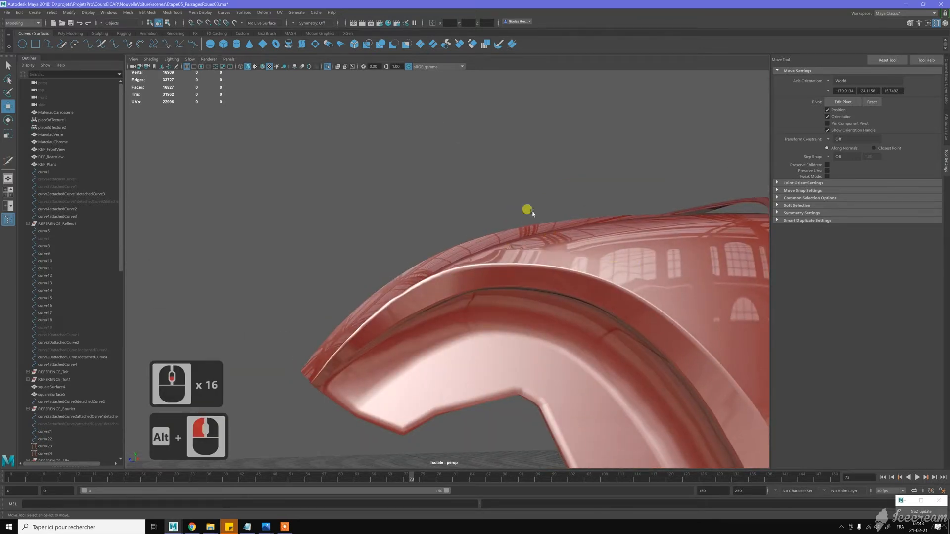
left_click_drag(515, 167, 497, 211, "alt")
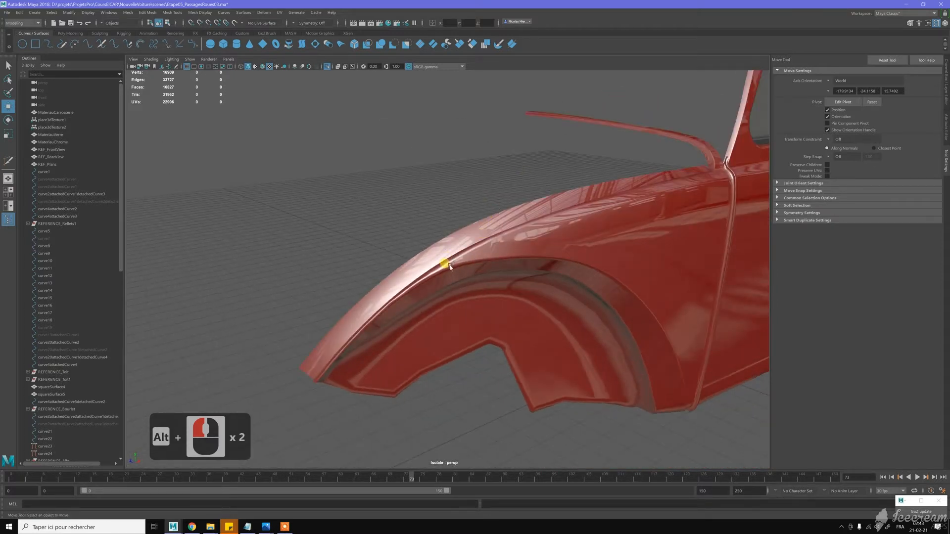
left_click_drag(487, 224, 473, 218, "alt")
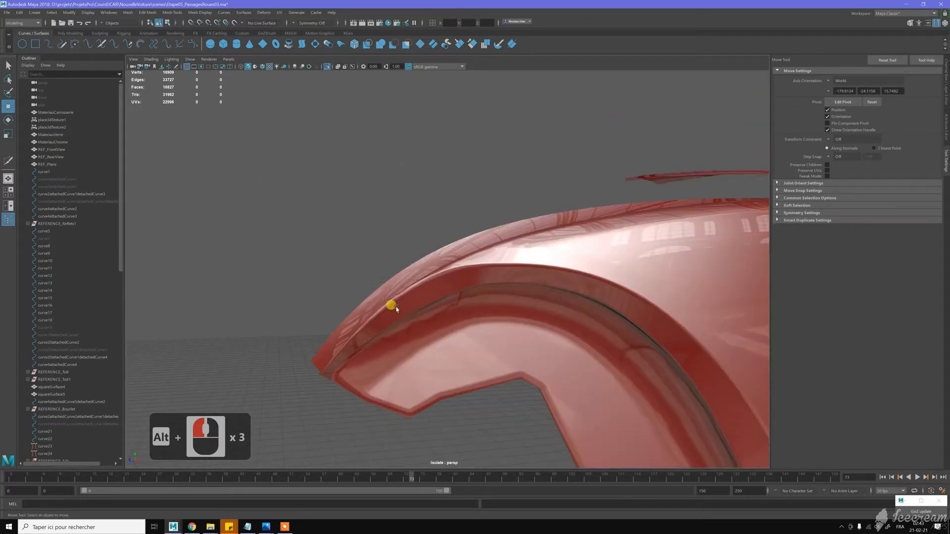
left_click_drag(378, 299, 440, 275, "alt")
middle_click_drag(440, 275, 645, 399, "alt")
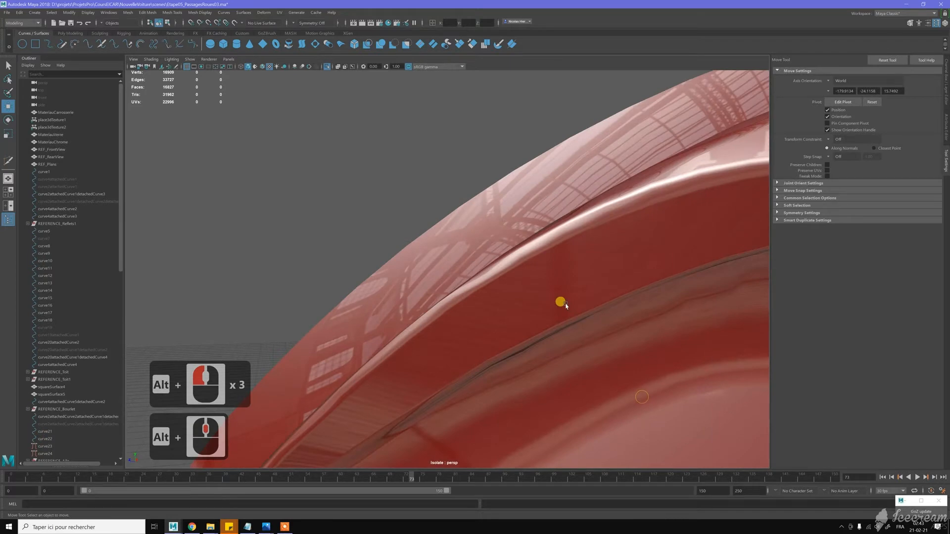
- Select the vertex in the strip just beneath the fender crease above the wheel arch and nudge it slightly along the vertical axis
right_click_drag(565, 306, 493, 285, "alt")
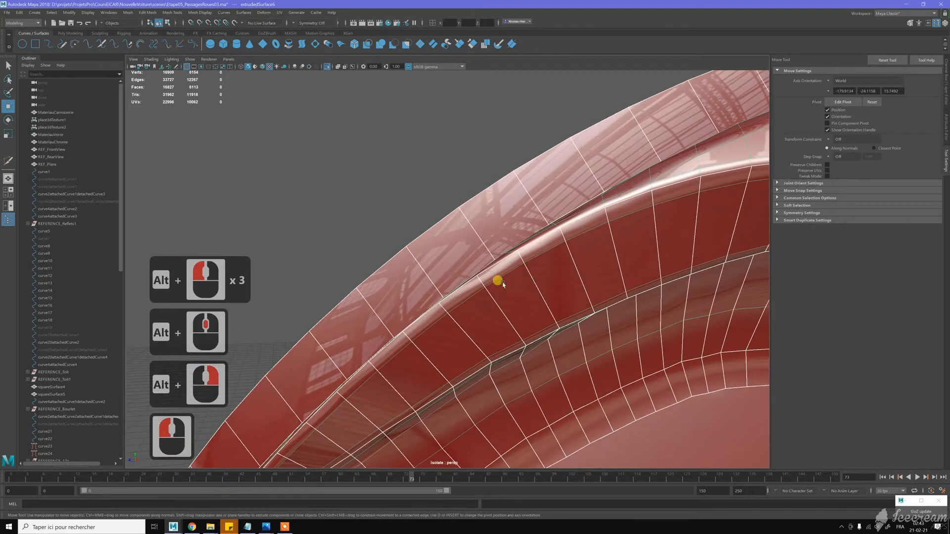
mouse_move(503, 284)
left_mouse_down("alt")
mouse_move(538, 289)
mouse_move(567, 270)
mouse_move(515, 272)
mouse_move(505, 301)
mouse_move(523, 300)
mouse_move(503, 281)
left_mouse_up("alt")
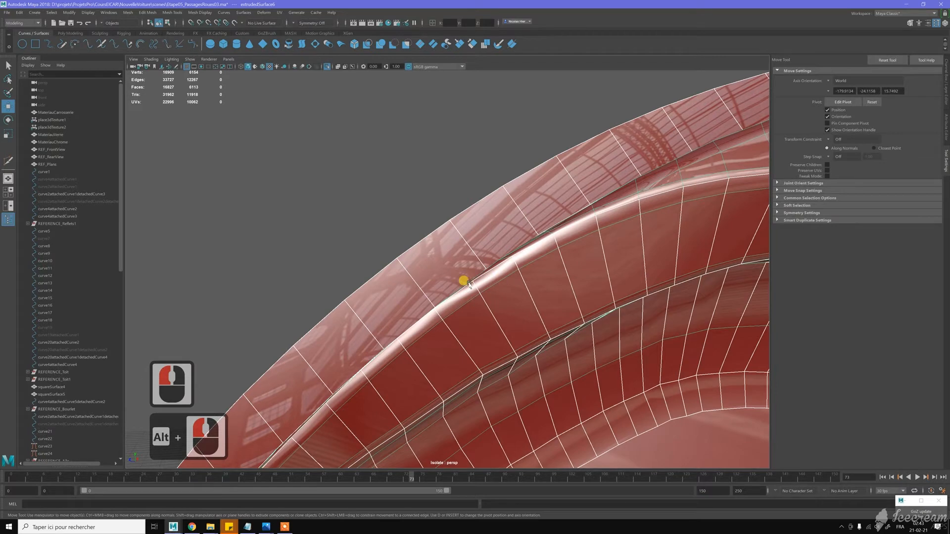
left_click_drag(478, 278, 391, 284, "alt")
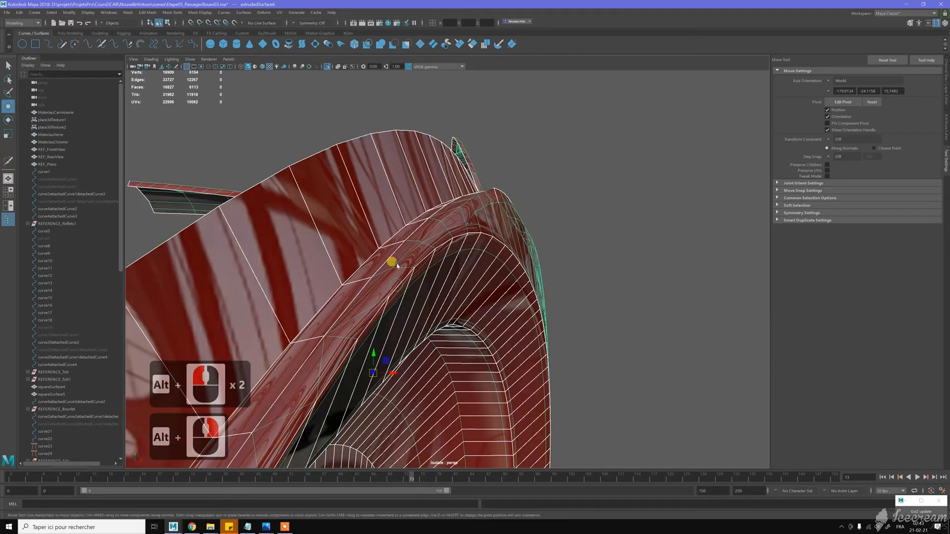
right_click(399, 265)
right_click(384, 265)
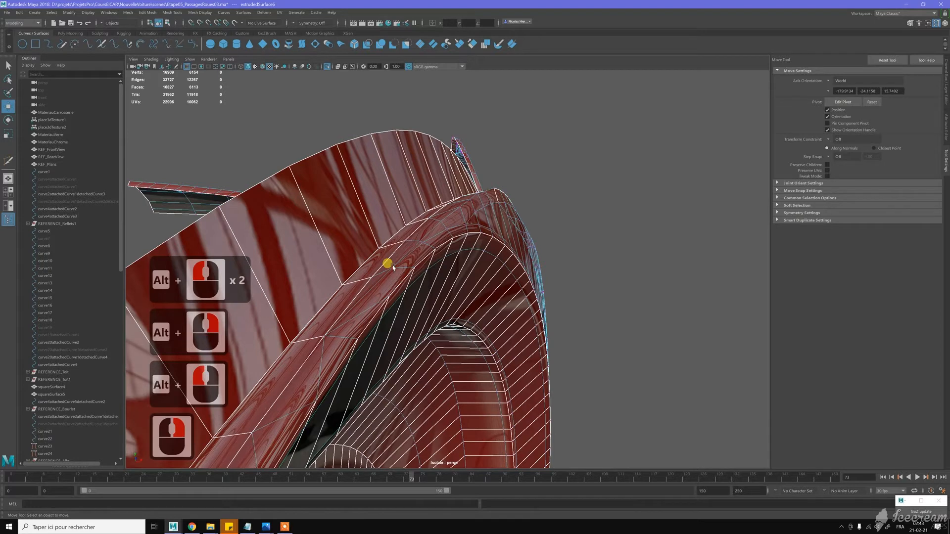
left_click(390, 266)
left_click(407, 273)
mouse_move(414, 242)
left_mouse_down("alt")
mouse_move(430, 237)
mouse_move(430, 253)
left_mouse_up("alt")
key("f")
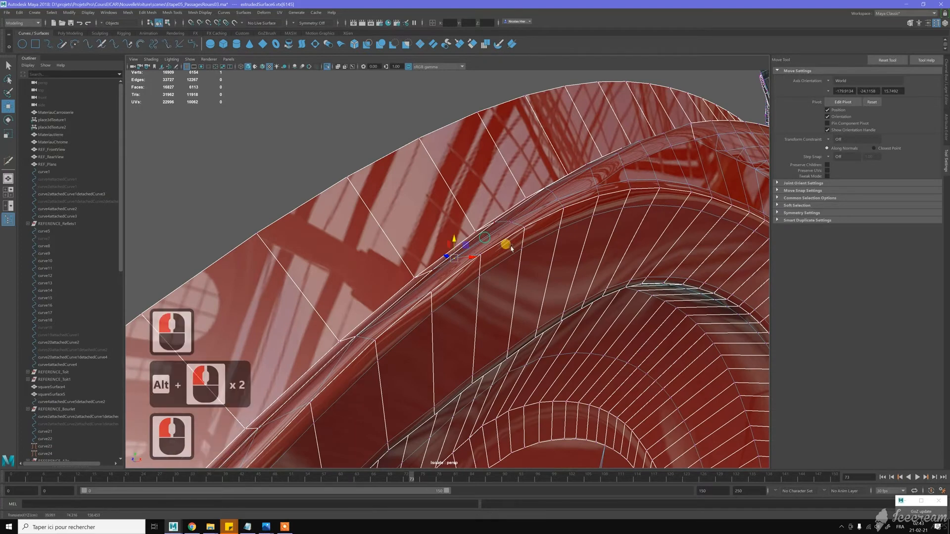
scroll(520, 249, "down", 4)
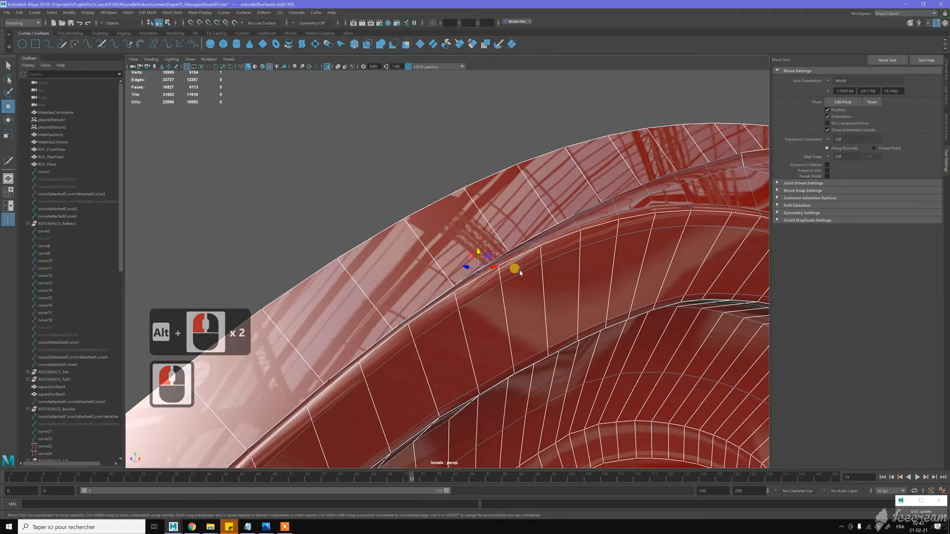
left_click(494, 259, "alt")
left_click_drag(475, 257, 447, 173)
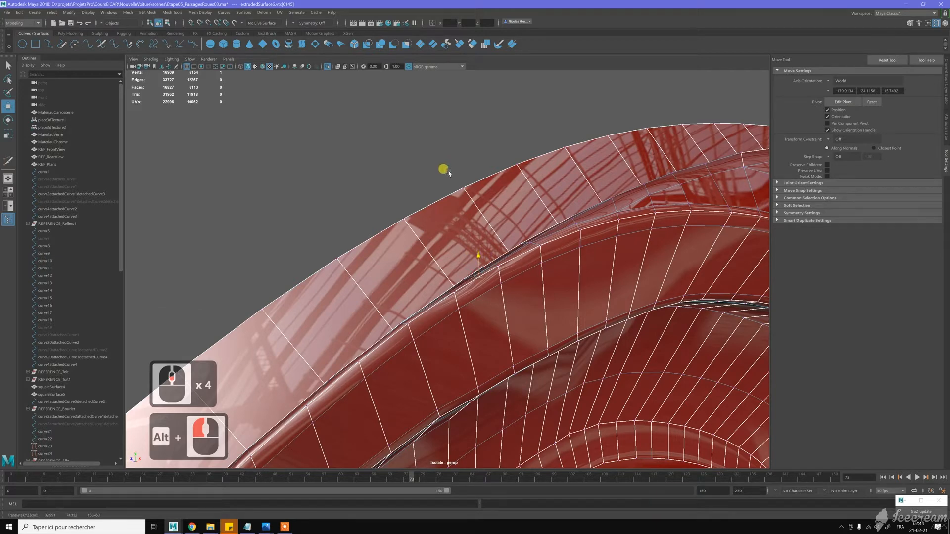
- Cut a new edge with Multi-Cut from the moved vertex to the neighbouring panel vertex beneath the crease
left_click_drag(447, 182, 514, 218, "alt")
scroll(428, 270, "up", 3)
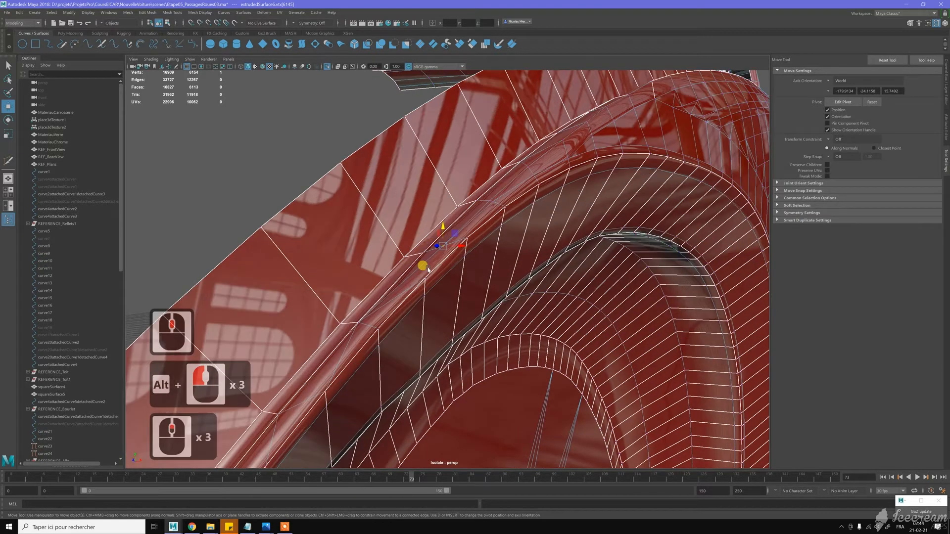
scroll(429, 270, "up", 3)
key("w")
right_click(410, 266)
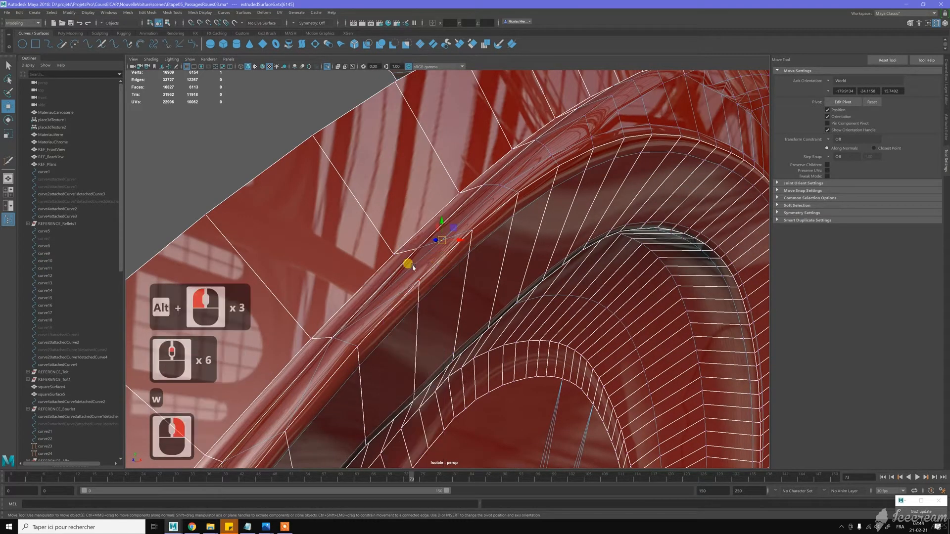
right_click_drag(414, 266, 413, 262, "shift")
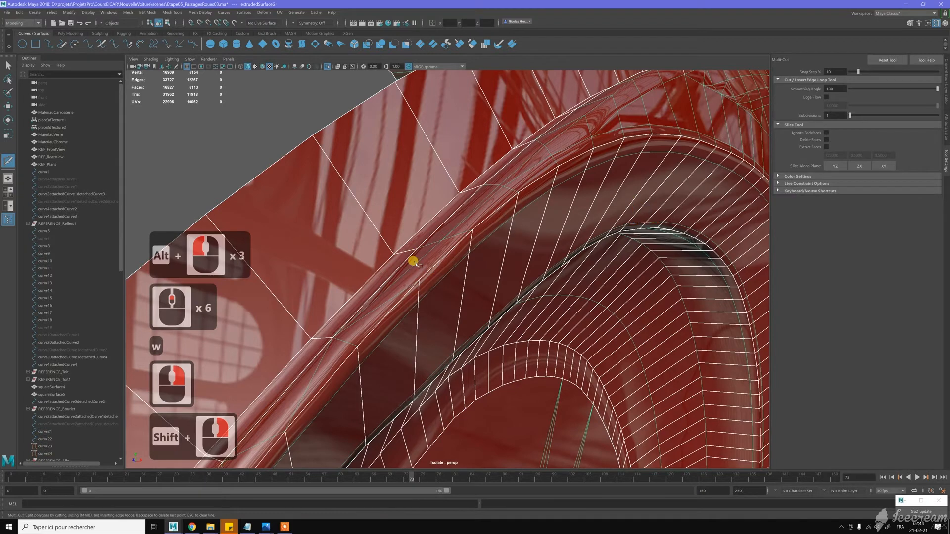
left_click(445, 250)
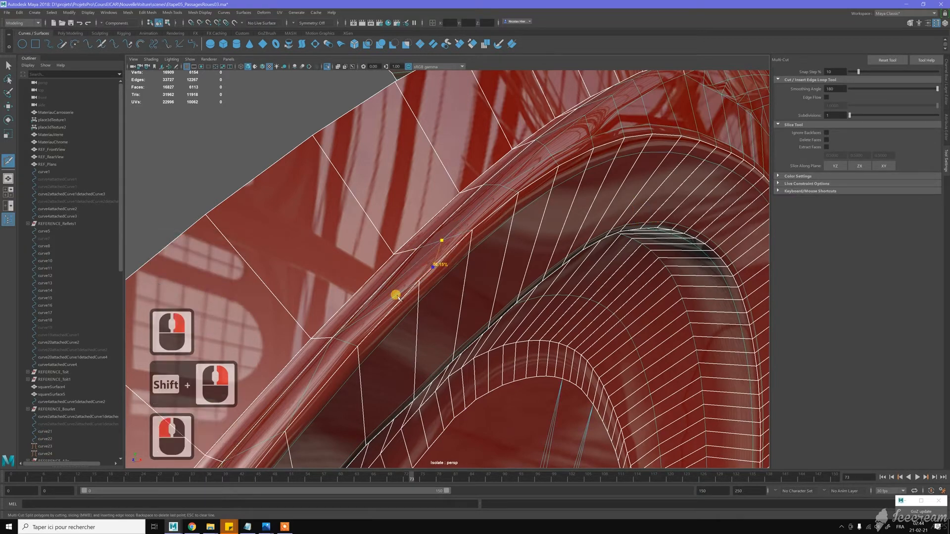
left_click(384, 309)
key("y")
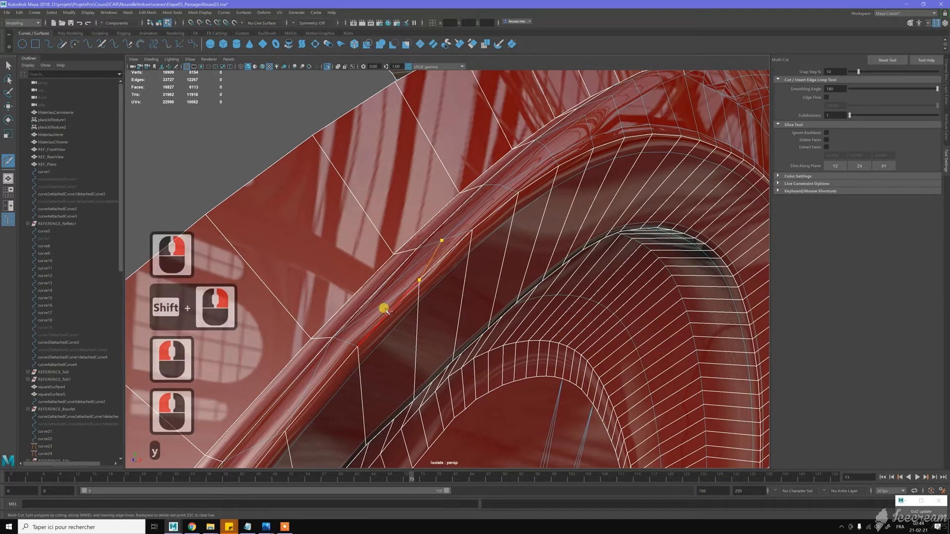
key("y")
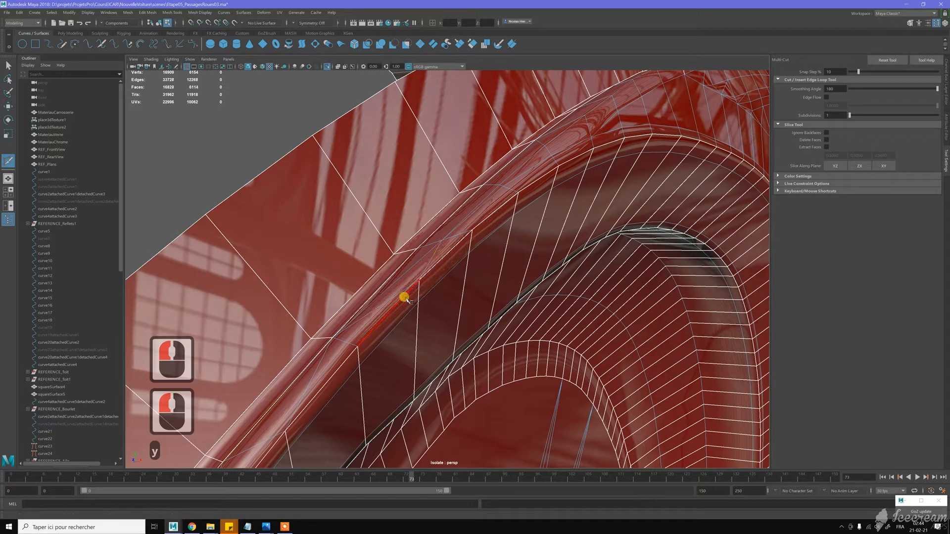
- Return to object selection and examine the reflections around the new cut and along the fender crease from several angles
left_click_drag(464, 252, 453, 239, "alt")
key("w")
right_click_drag(497, 277, 512, 262)
left_click(321, 159)
scroll(321, 160, "down", 3)
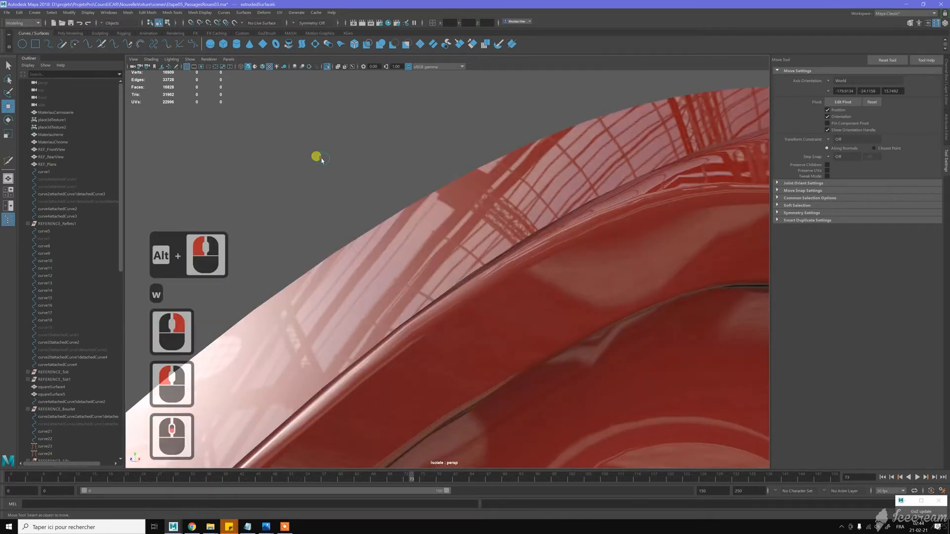
scroll(325, 163, "down", 6)
left_click_drag(335, 169, 322, 161, "alt")
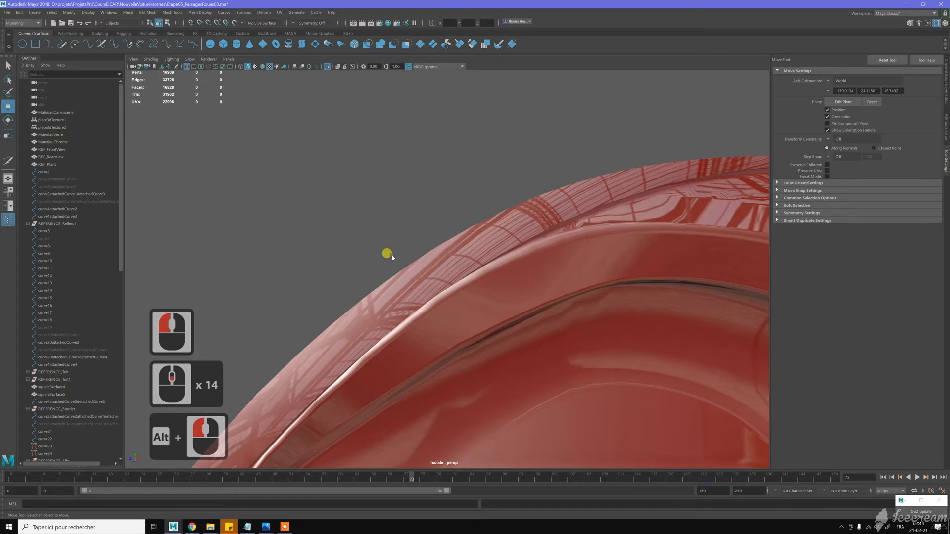
left_click(431, 303)
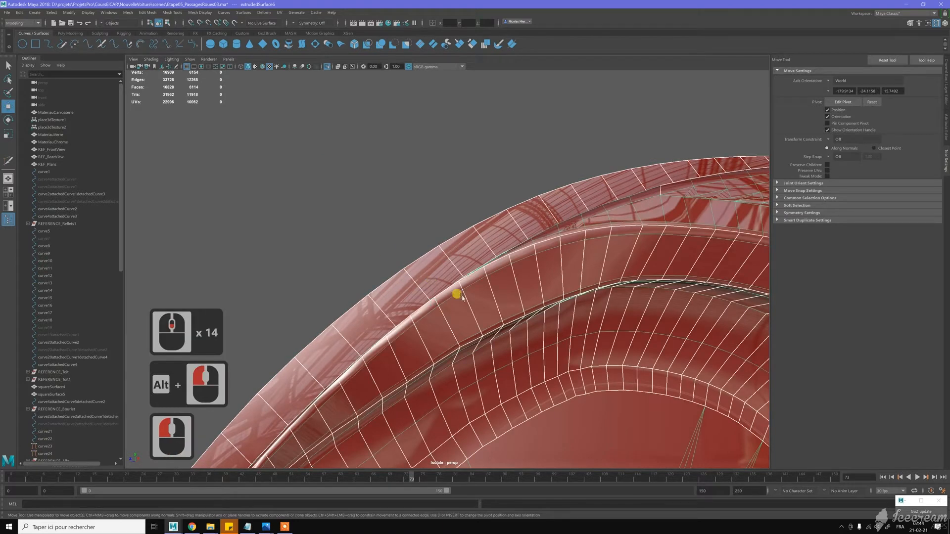
left_click(347, 224)
left_click_drag(347, 223, 371, 299, "alt")
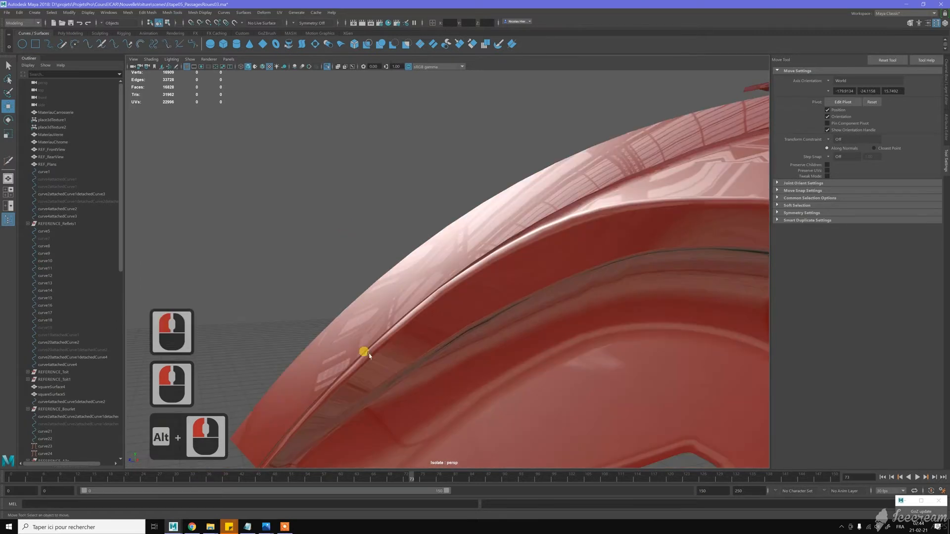
left_click_drag(357, 239, 375, 253, "alt")
middle_click_drag(375, 252, 407, 220, "alt")
scroll(456, 274, "down", 9)
left_click_drag(456, 274, 509, 229, "alt")
middle_click_drag(510, 229, 480, 262, "alt")
middle_click_drag(480, 262, 449, 293, "alt")
scroll(450, 292, "up", 13)
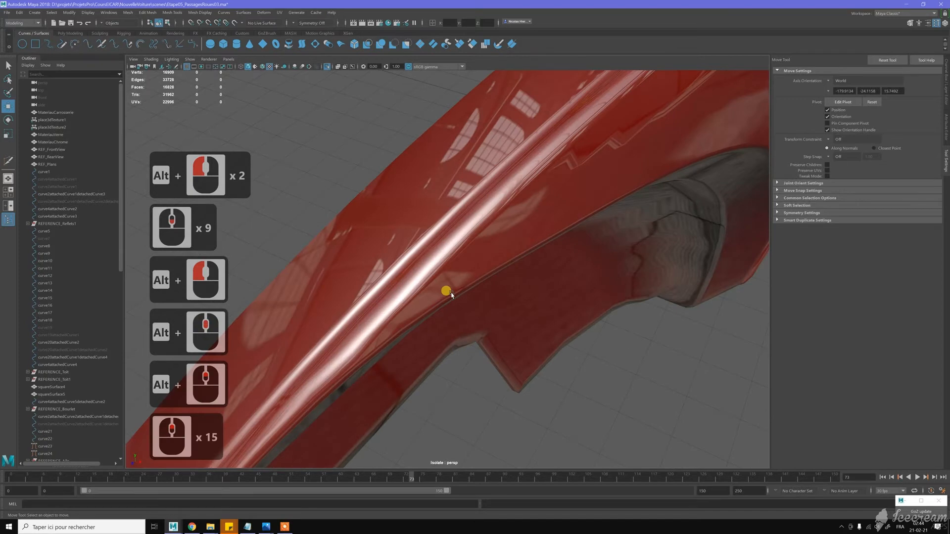
- Select a single edge along the lower side of the fender's rounded crease and nudge it slightly sideways
left_click(438, 316)
left_click_drag(438, 316, 476, 266, "alt")
middle_click_drag(420, 295, 417, 303, "alt")
right_click_drag(417, 303, 422, 279)
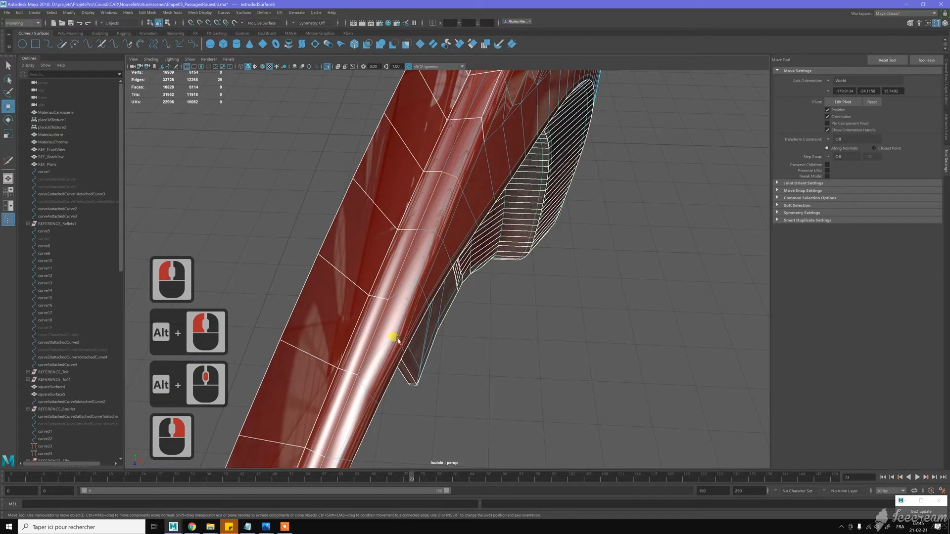
left_click(404, 337)
key("w")
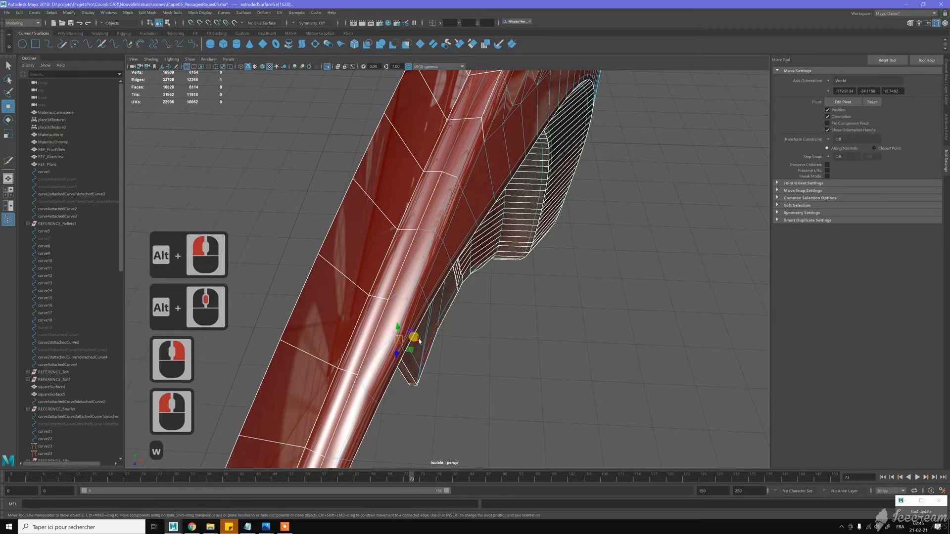
mouse_move(419, 340)
left_mouse_down("shift")
mouse_move(416, 331)
mouse_move(412, 341)
left_mouse_up("shift")
- Return to object selection, check the front fender's overall shading, and save the scene
right_click_drag(419, 286, 449, 272)
left_click(527, 303)
mouse_move(527, 303)
left_mouse_down("alt")
mouse_move(516, 290)
mouse_move(477, 290)
mouse_move(500, 250)
mouse_move(513, 250)
mouse_move(500, 277)
mouse_move(511, 288)
mouse_move(500, 289)
mouse_move(517, 303)
mouse_move(516, 292)
left_mouse_up("alt")
scroll(492, 276, "down", 11, "alt")
left_click_drag(367, 261, 440, 285, "alt")
scroll(445, 284, "down", 4)
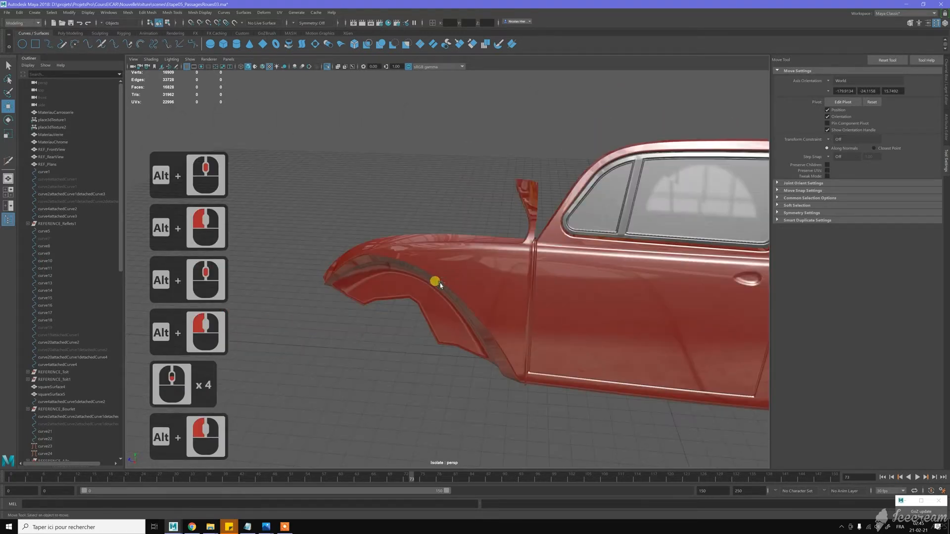
key("ctrl+s")
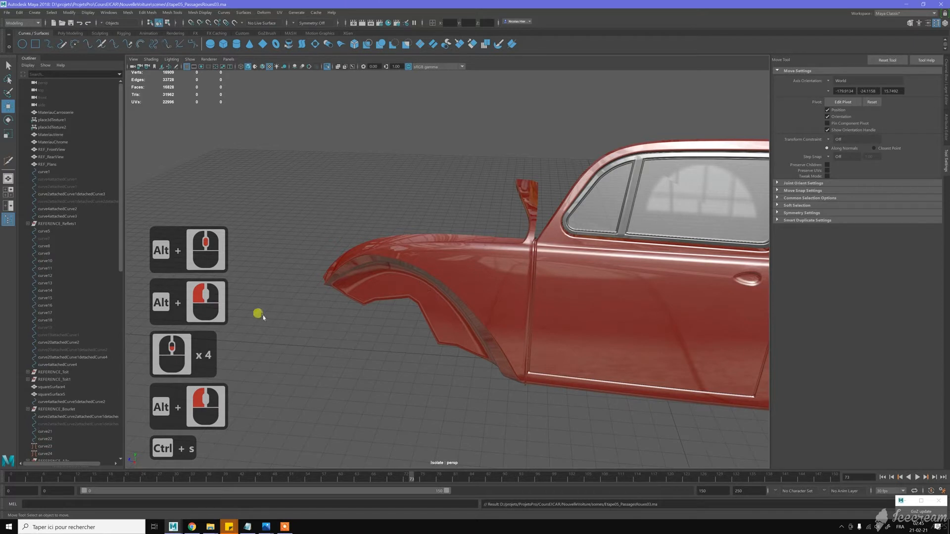
- Turn off isolation and examine the whole car from the hood and front fender back to the rear wheel arch
middle_click_drag(571, 250, 469, 238, "alt")
left_click_drag(469, 237, 485, 252, "alt")
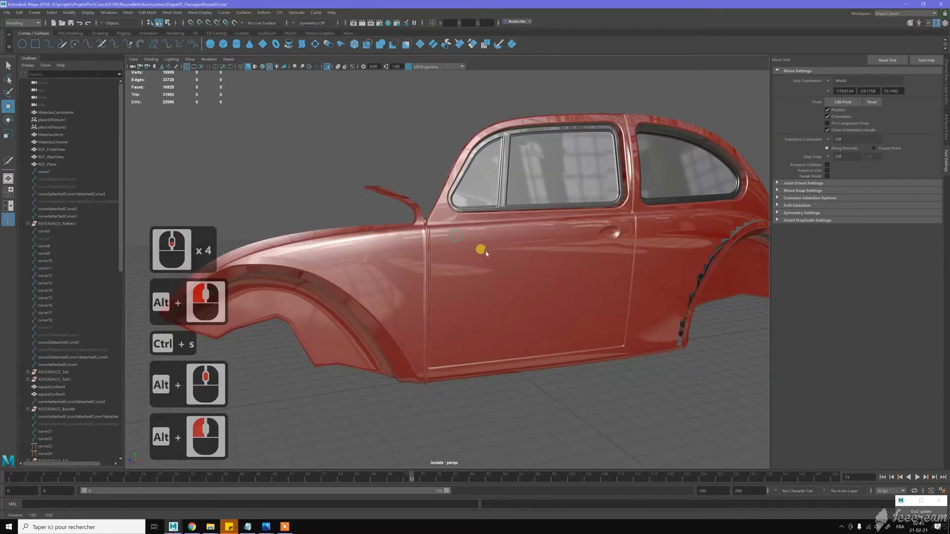
middle_click_drag(485, 253, 504, 256, "alt")
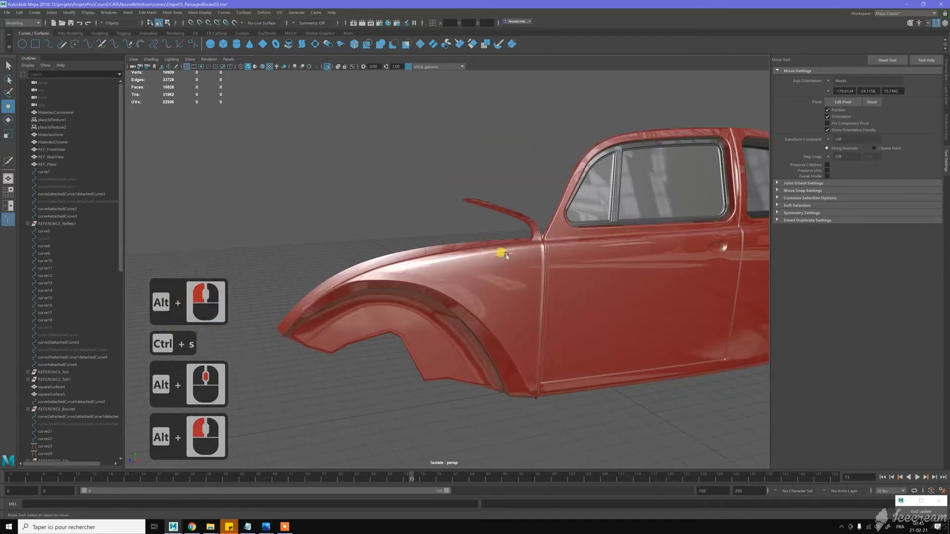
left_click(326, 67)
left_click_drag(360, 180, 419, 219, "alt")
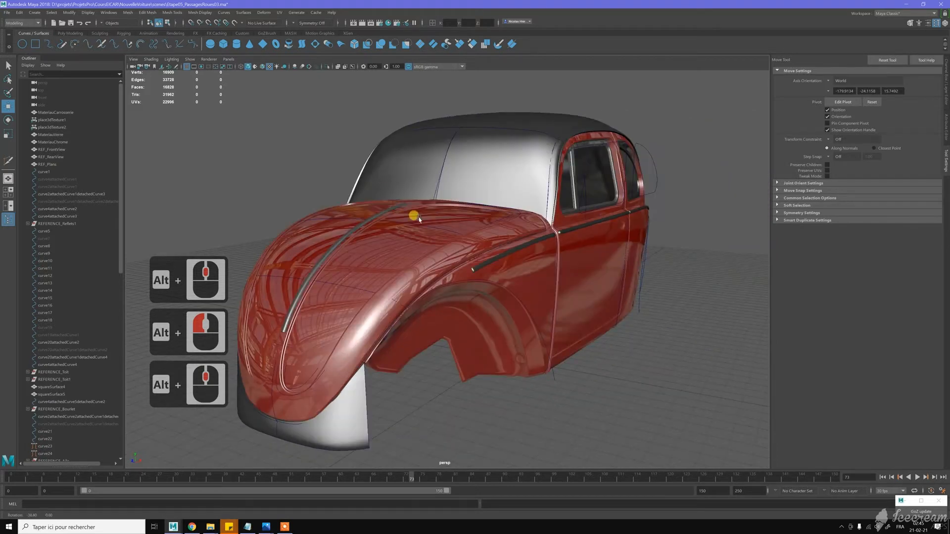
scroll(424, 202, "up", 3)
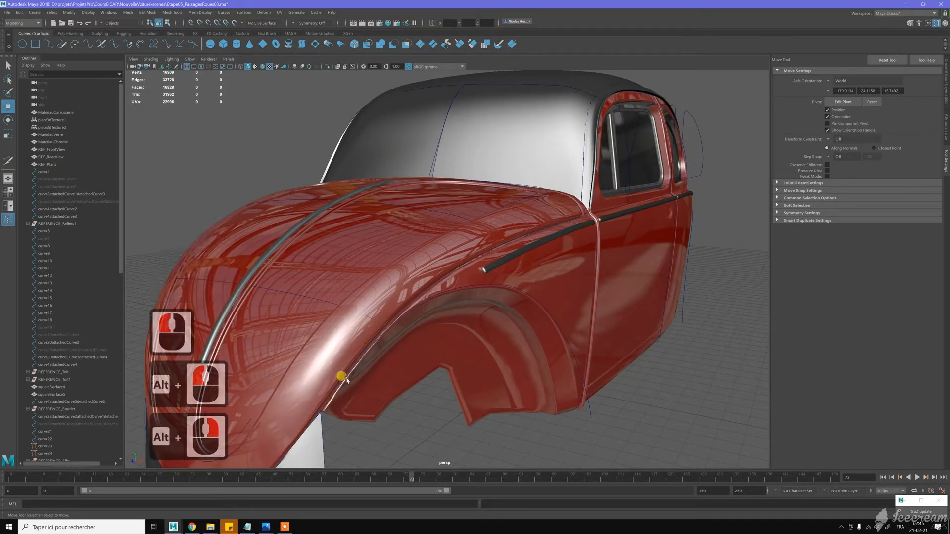
left_click_drag(404, 311, 472, 272, "alt")
left_click_drag(442, 314, 408, 280, "alt")
scroll(422, 274, "down", 7)
right_click_drag(427, 231, 523, 303, "alt")
right_click_drag(406, 291, 333, 312, "alt")
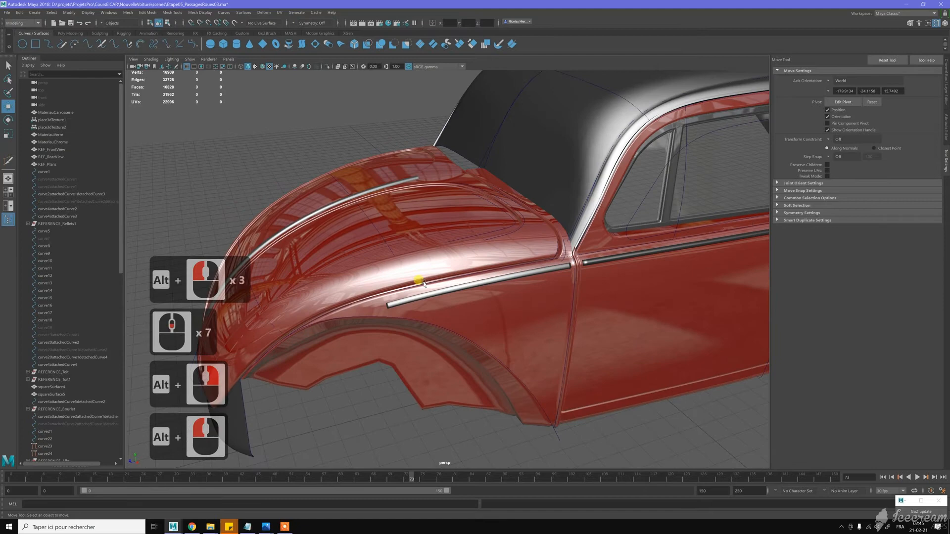
right_click_drag(447, 269, 430, 260, "alt")
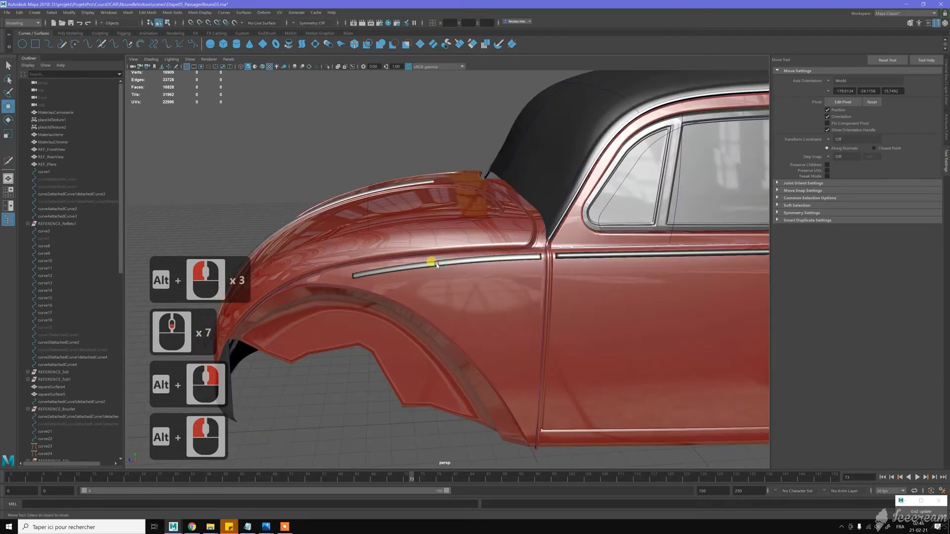
scroll(441, 270, "down", 5)
middle_click_drag(595, 313, 465, 288, "alt")
left_click_drag(478, 291, 467, 297, "alt")
left_click(502, 299, "alt")
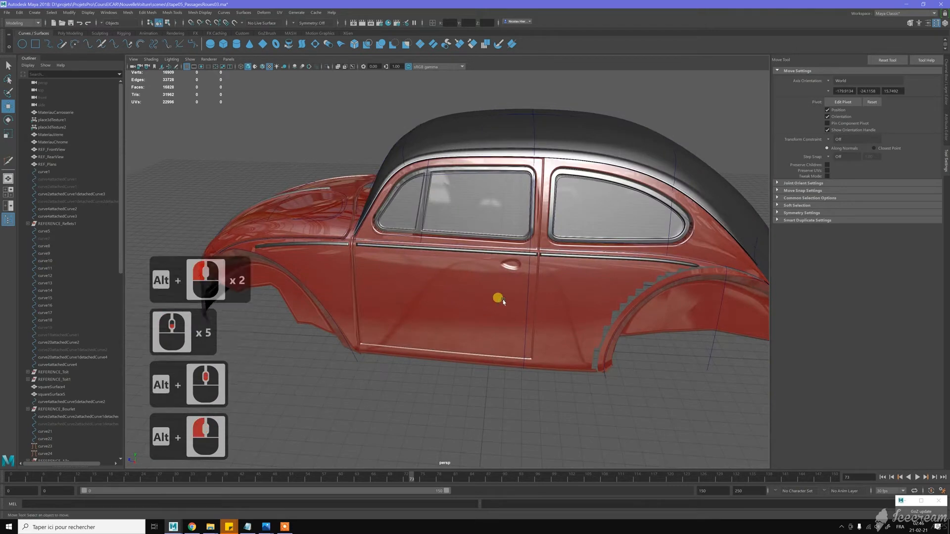
middle_click_drag(603, 303, 453, 277, "alt")
left_click_drag(453, 278, 509, 336, "alt")
right_click_drag(509, 334, 555, 363, "alt")
- Isolate the body surface and inspect the jagged border around the rear wheel arch from the inner side
left_click(492, 278)
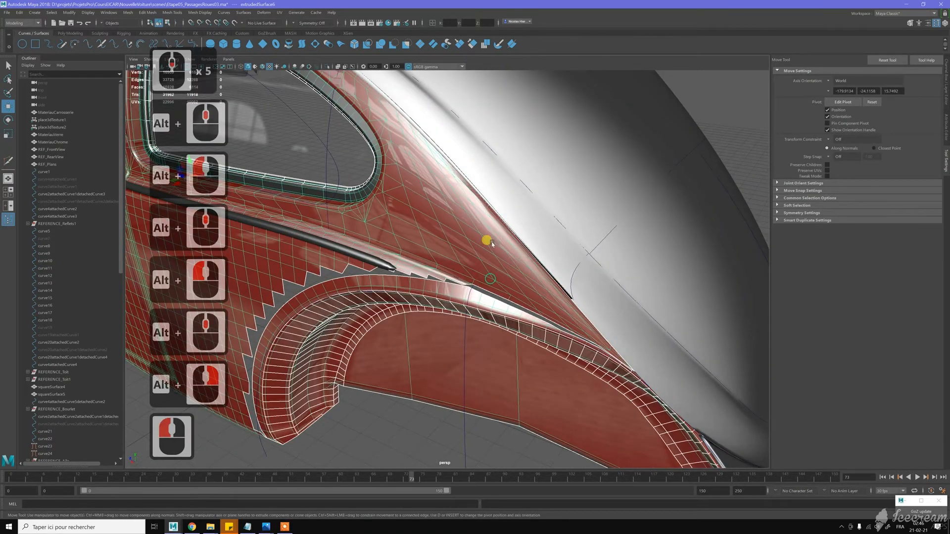
left_click(324, 66)
left_click_drag(509, 248, 433, 206, "alt")
middle_click_drag(433, 206, 435, 205, "alt")
mouse_move(435, 205)
left_mouse_down("alt")
mouse_move(436, 231)
mouse_move(458, 187)
mouse_move(429, 193)
left_mouse_up("alt")
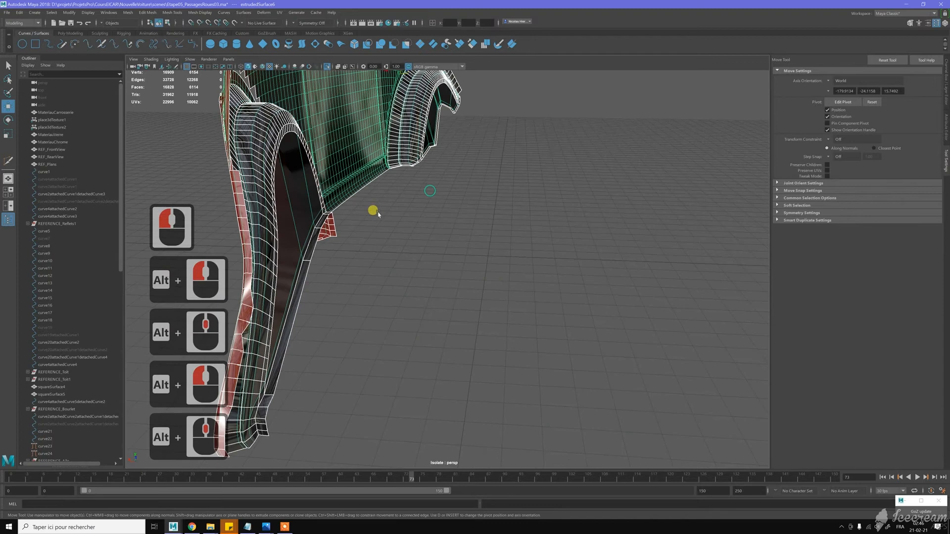
left_click_drag(378, 213, 474, 199, "alt")
middle_click_drag(474, 199, 445, 225, "alt")
left_click_drag(444, 225, 362, 221, "alt")
middle_click_drag(362, 220, 484, 239, "alt")
left_click_drag(485, 239, 429, 233, "alt")
middle_click_drag(430, 232, 474, 231, "alt")
right_click_drag(473, 231, 546, 223, "alt")
left_click_drag(545, 222, 469, 229, "alt")
middle_click_drag(317, 159, 391, 191, "alt")
right_click_drag(390, 191, 437, 209, "alt")
- Select the two vertices at the upper jagged notch along the rear wheel arch's inner border
key("w")
right_click_drag(441, 154, 418, 152)
left_click(456, 161)
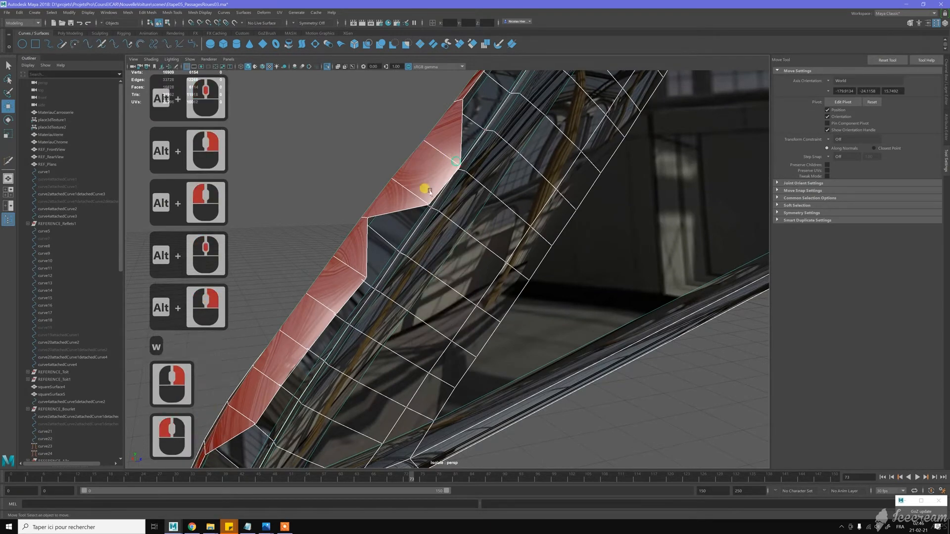
left_click(420, 210, "shift")
right_click_drag(418, 239, 376, 216, "alt")
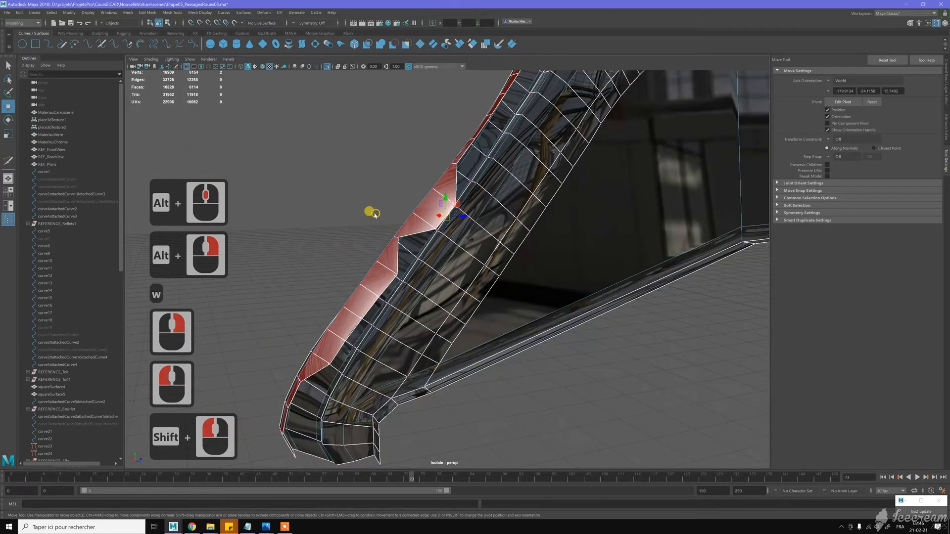
left_click_drag(397, 216, 448, 222, "alt")
middle_click_drag(538, 261, 488, 256, "alt")
left_click_drag(508, 236, 473, 236, "alt")
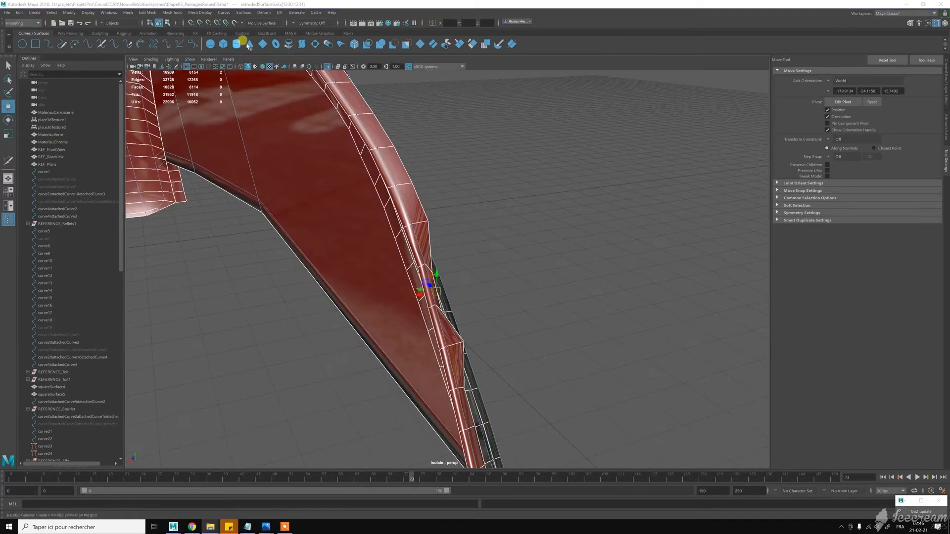
- Smooth the selected border vertices by repeatedly flooding them with the Sculpt Geometry Tool's smooth operation
left_click(242, 33)
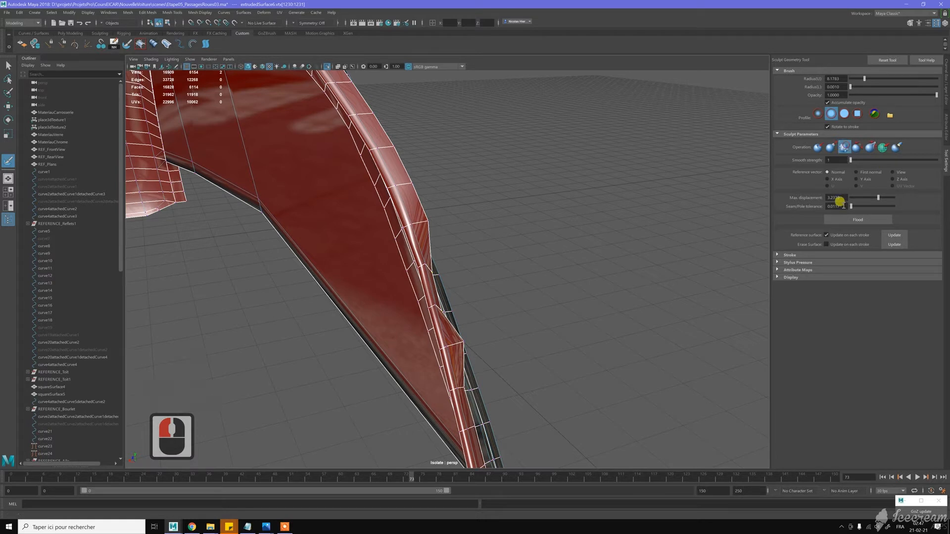
left_click(843, 220)
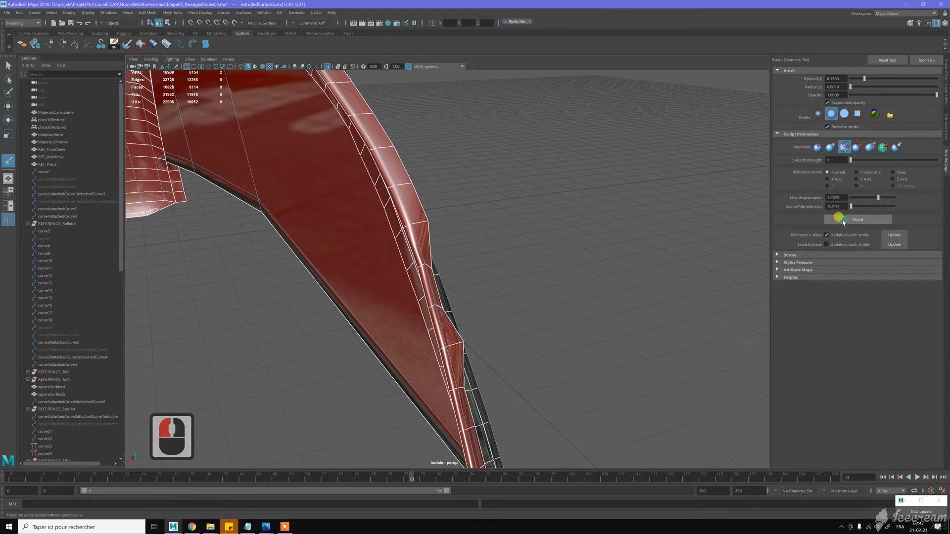
left_click(843, 221)
left_click(843, 220)
left_click(843, 220)
left_click(843, 221)
left_click(843, 220)
double_click(843, 220)
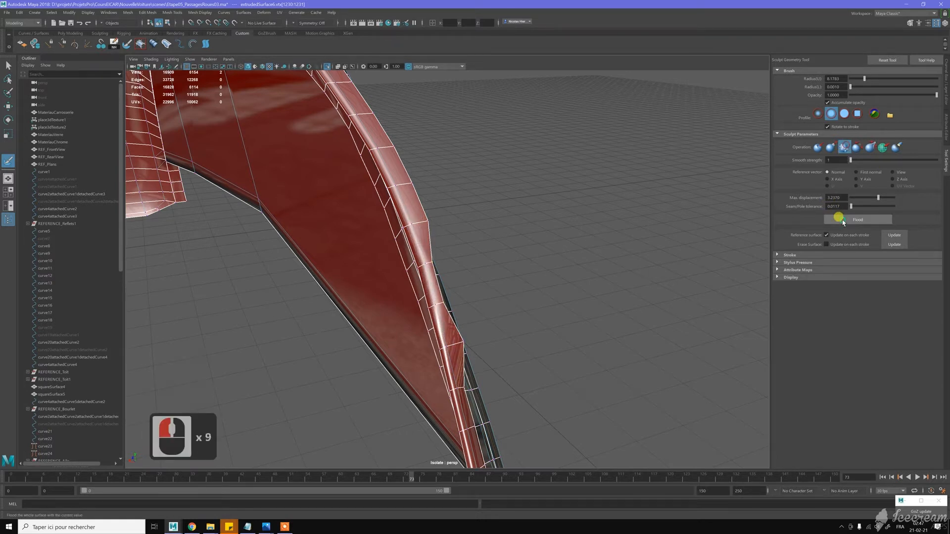
triple_click(844, 220)
triple_click(843, 220)
left_click(843, 219)
mouse_move(615, 196)
left_mouse_down("alt")
mouse_move(606, 208)
mouse_move(614, 204)
left_mouse_up("alt")
middle_click_drag(651, 193, 647, 195, "alt")
left_click_drag(647, 196, 571, 204, "alt")
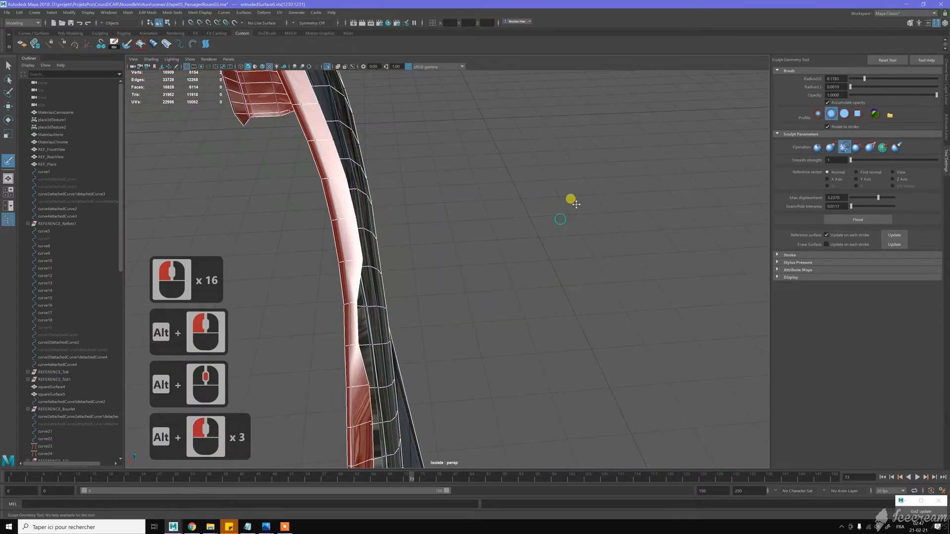
middle_click_drag(576, 204, 455, 207, "alt")
- Select the border edge still pinched inward on the wheel arch and move it along X, vertex-snapped to the neighbouring border
key("w")
right_click_drag(397, 198, 397, 185)
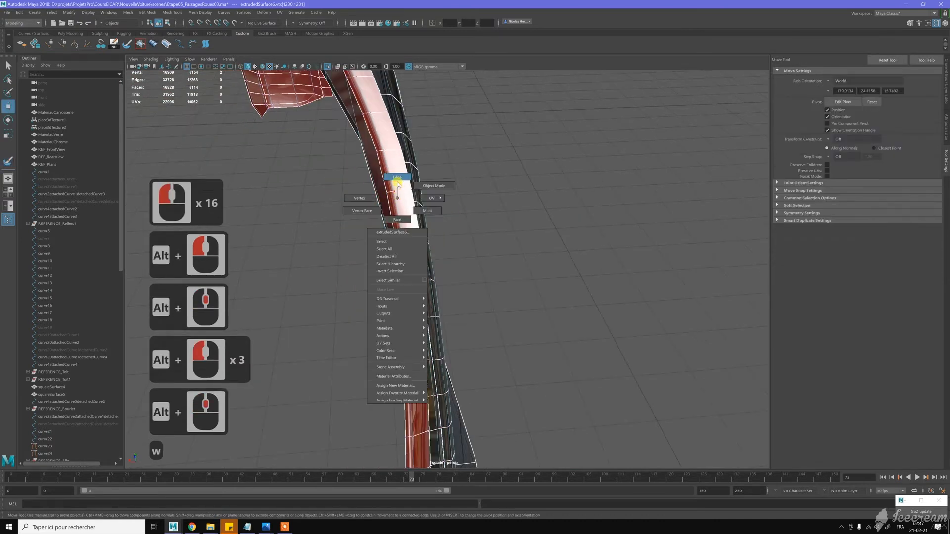
left_click(454, 265)
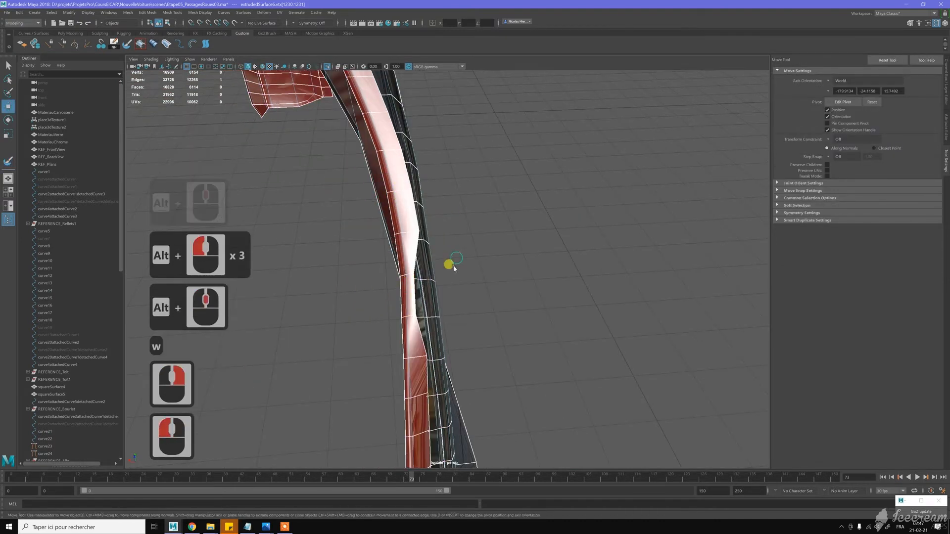
scroll(455, 268, "up", 2)
key("w")
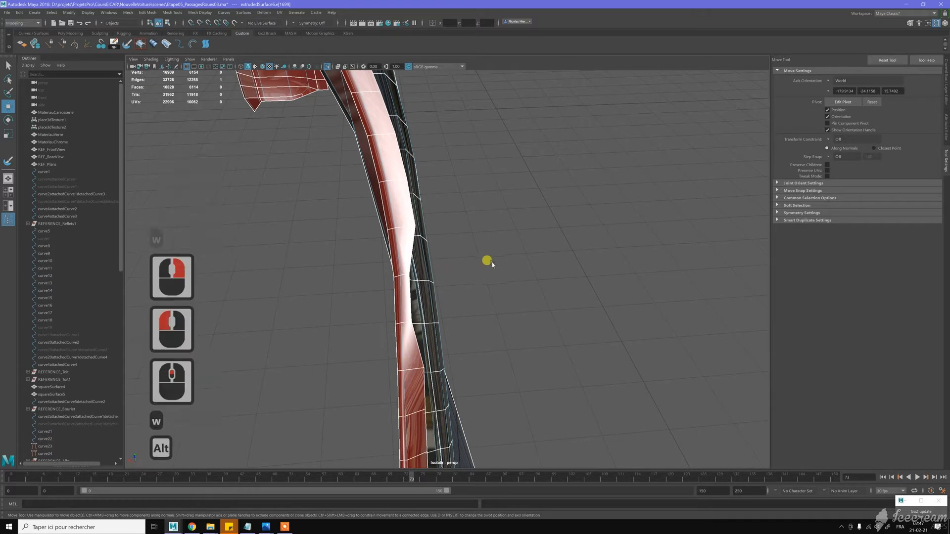
left_click_drag(500, 258, 479, 265, "alt")
left_click(351, 290)
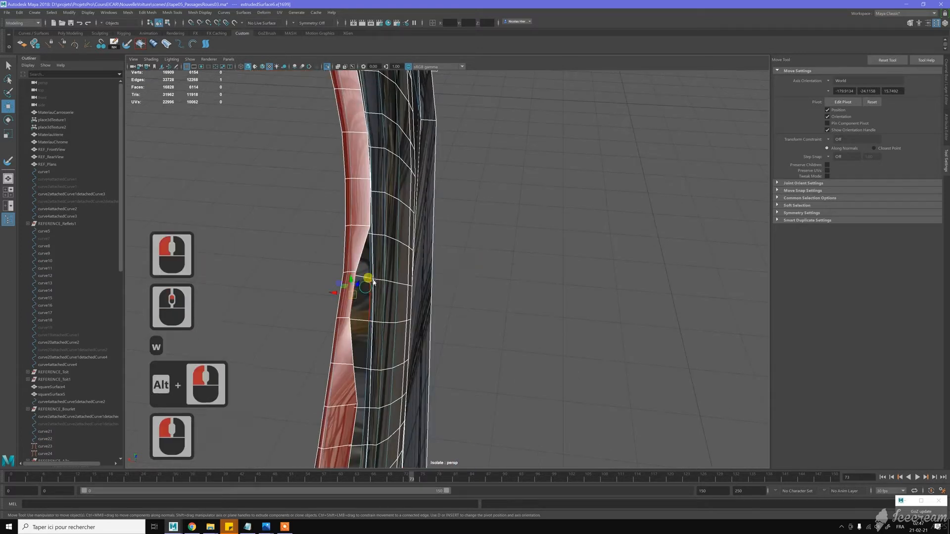
left_click(330, 294)
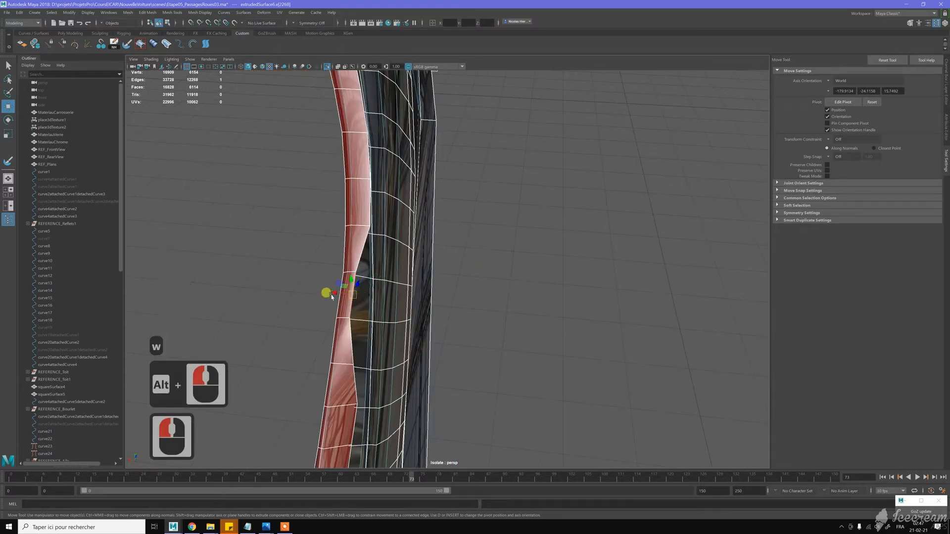
left_click_drag(332, 295, 364, 222)
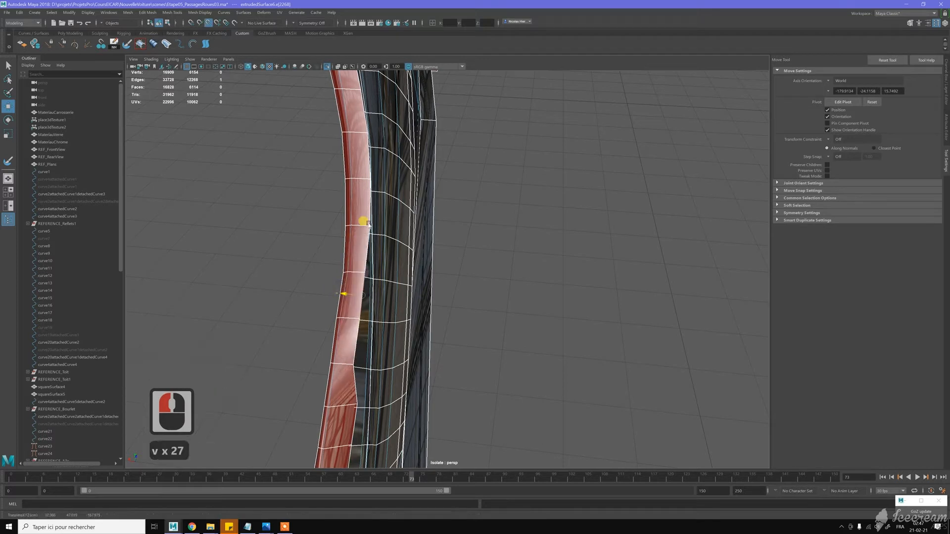
left_click_drag(413, 206, 411, 225, "alt")
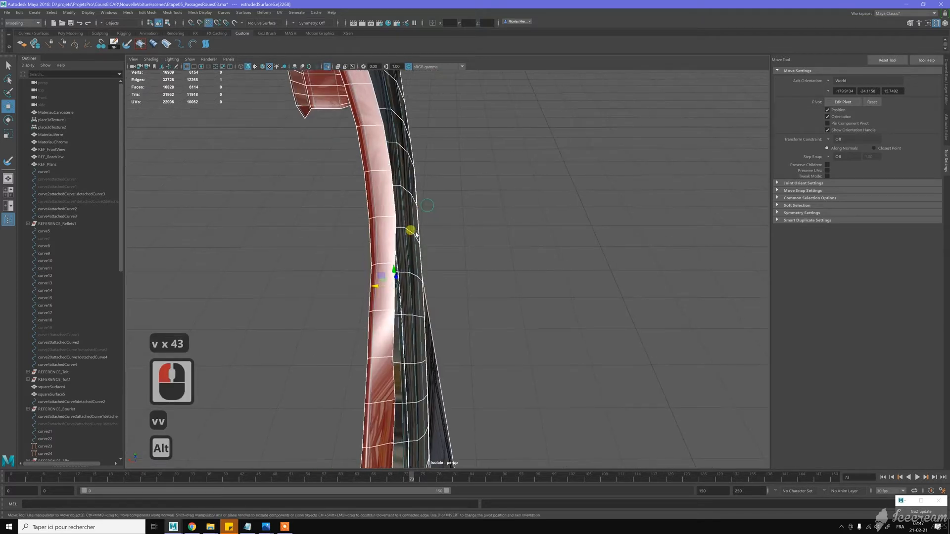
left_click_drag(371, 286, 629, 278)
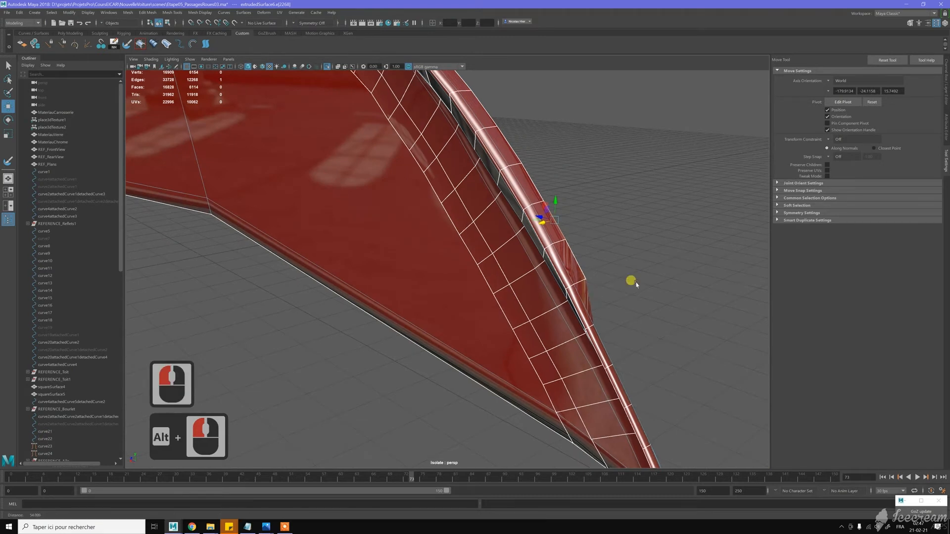
- Convert four consecutive edges on the lower jagged wheel-arch border to a vertex selection and activate the Sculpt Geometry Tool for smoothing
right_click_drag(629, 277, 604, 272, "alt")
left_click_drag(604, 271, 553, 224, "alt")
middle_click_drag(554, 223, 554, 234, "alt")
left_click_drag(554, 234, 520, 245, "alt")
left_click(360, 279)
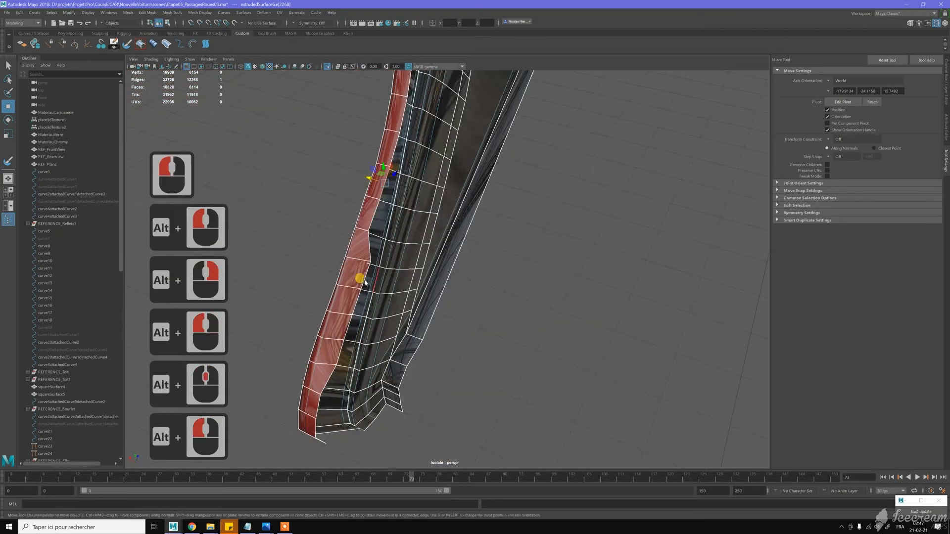
left_click(352, 297)
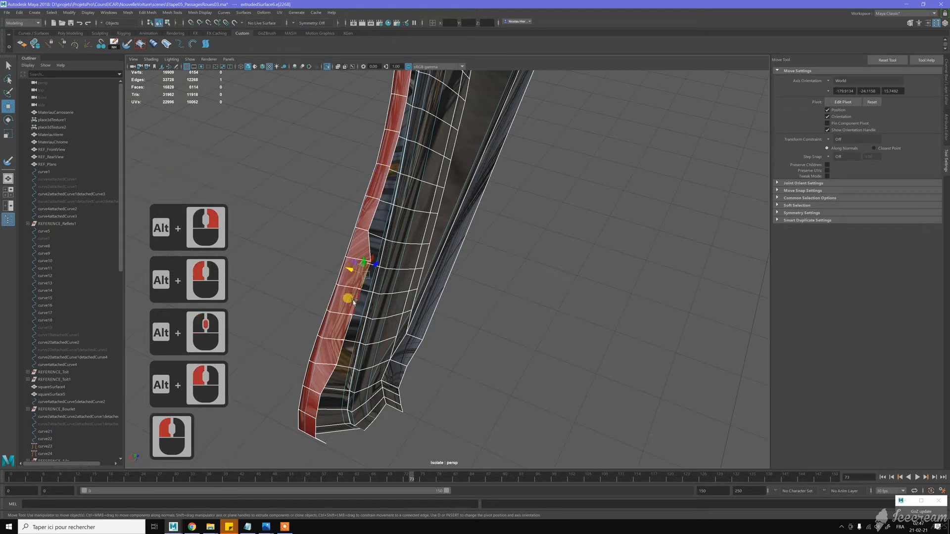
left_click(339, 328, "shift")
left_click(341, 347, "shift")
left_click(339, 352, "shift")
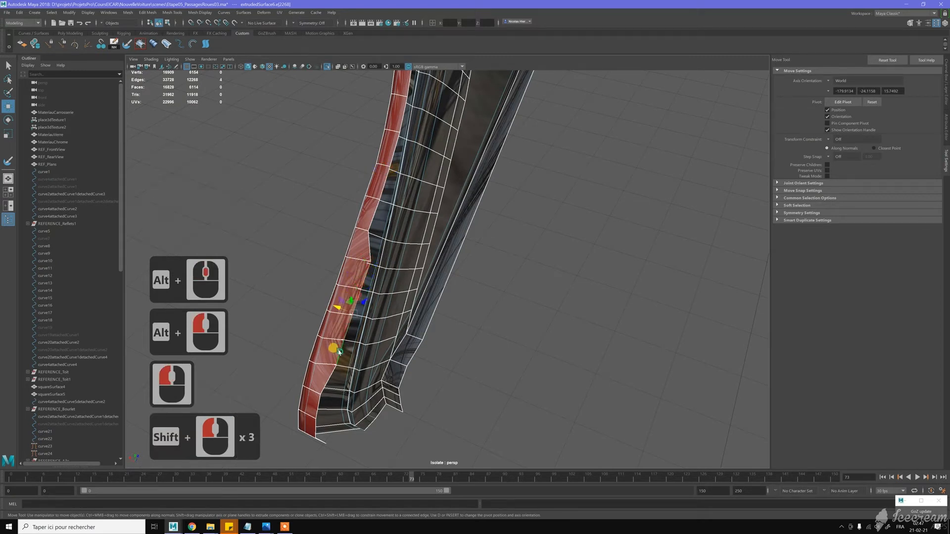
key("ctrl+F9")
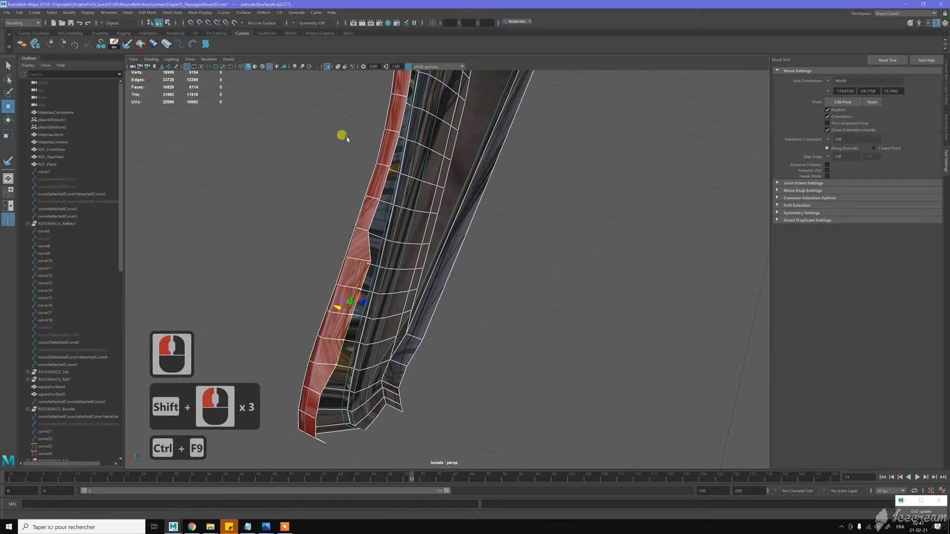
left_click(127, 44)
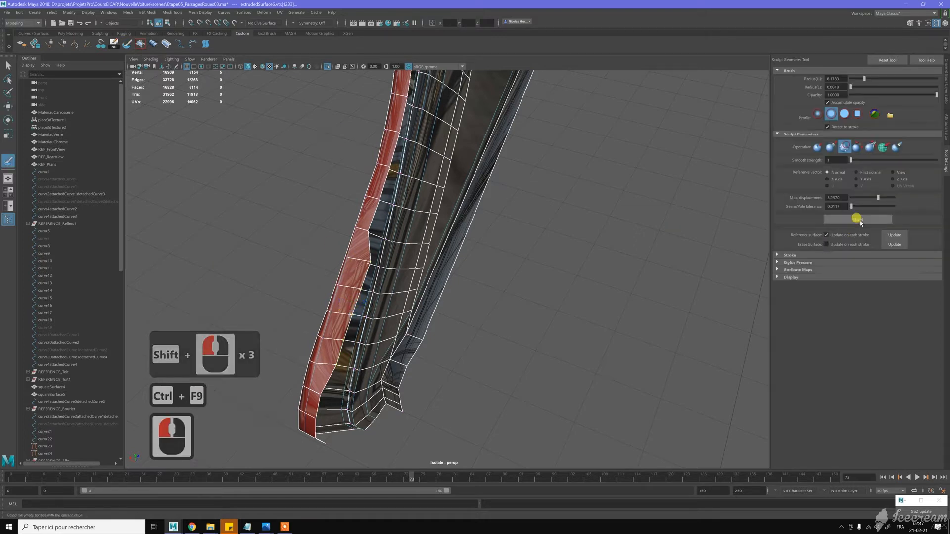
- Flood the selected wheel-arch flange vertices repeatedly with the Smooth sculpt operation at strength 1
left_click(858, 221)
left_click(859, 220)
left_click(859, 221)
left_click(860, 222)
left_click(860, 223)
mouse_move(596, 231)
left_mouse_down("alt")
mouse_move(615, 231)
mouse_move(596, 214)
mouse_move(525, 215)
left_mouse_up("alt")
key("w")
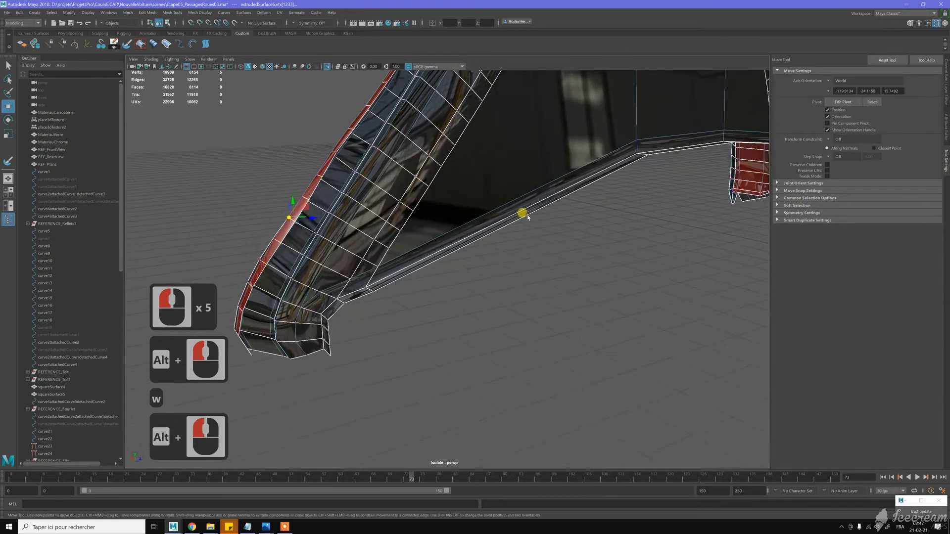
left_click(127, 44)
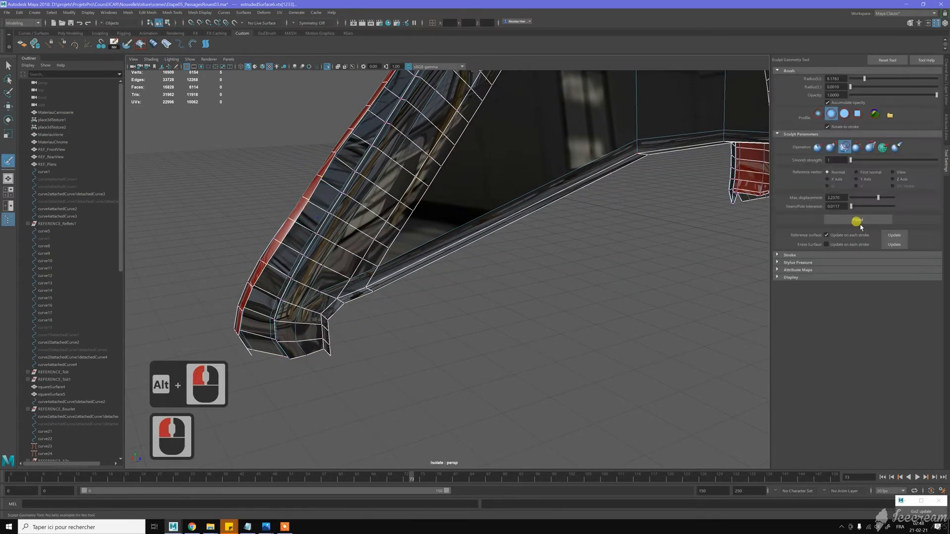
left_click(860, 221)
left_click(861, 221)
left_click(864, 222)
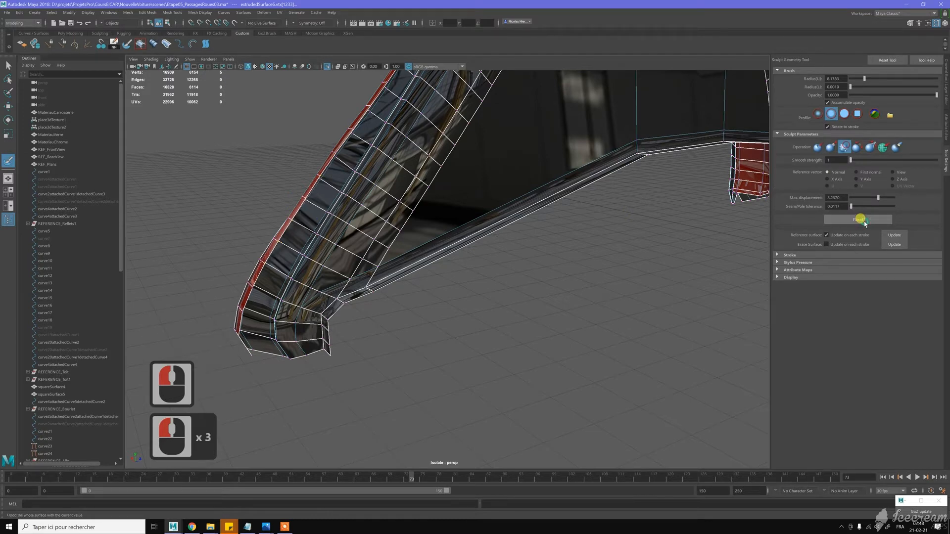
- Move the selected flange vertices sideways with curve snapping, then point snapping, to straighten the flange's inner border
left_click_drag(532, 201, 574, 210, "alt")
middle_click(451, 251, "alt")
key("w")
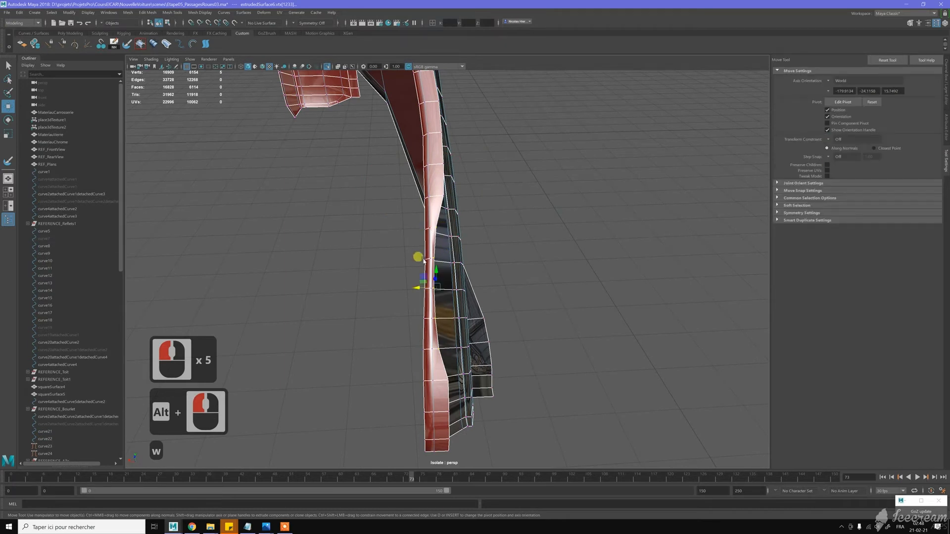
key("c")
middle_click_drag(415, 288, 444, 285)
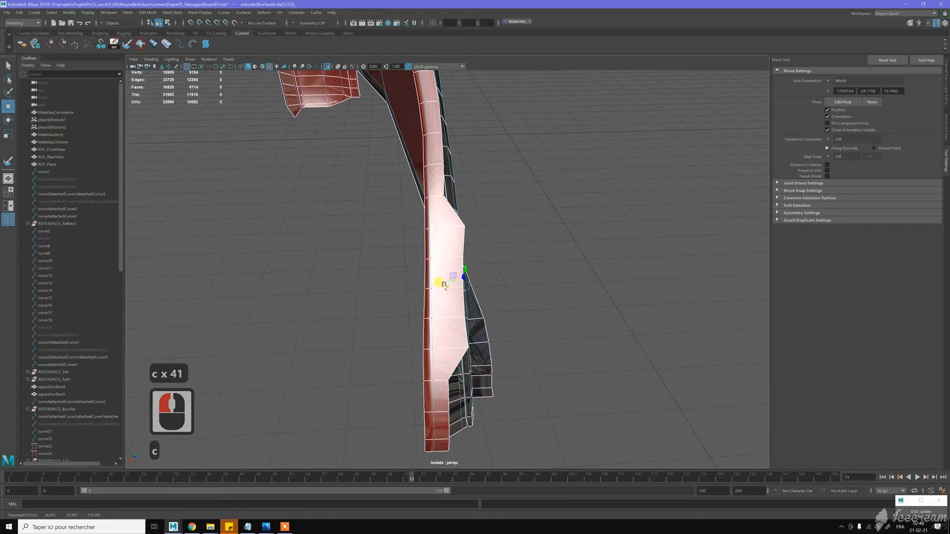
key("c")
key("v")
middle_click_drag(446, 286, 439, 192)
- Adjust individual inner-border vertices along the lower flange sideways so its width tapers evenly
left_click_drag(491, 208, 505, 213, "alt")
middle_click_drag(505, 212, 472, 221, "alt")
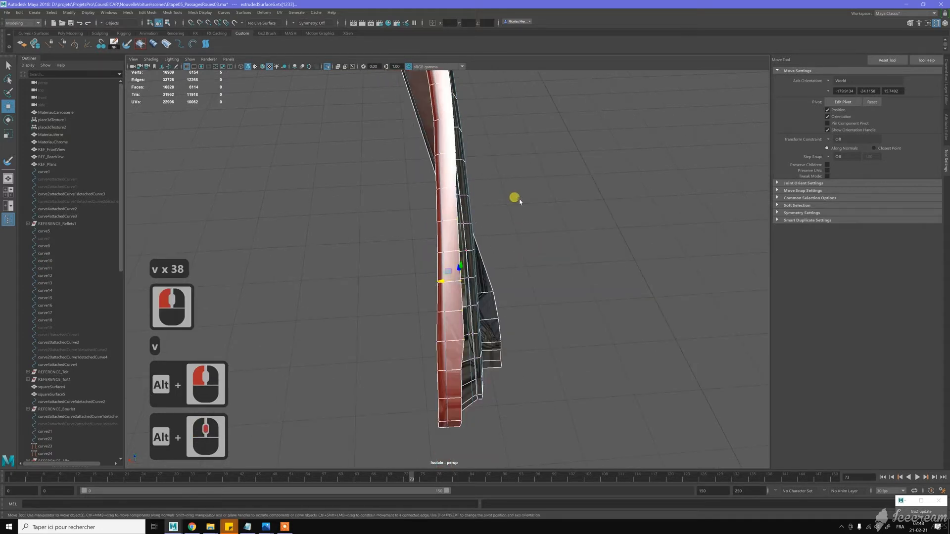
middle_click_drag(519, 201, 520, 206, "alt")
left_click_drag(524, 208, 496, 195, "alt")
middle_click_drag(496, 195, 496, 202, "alt")
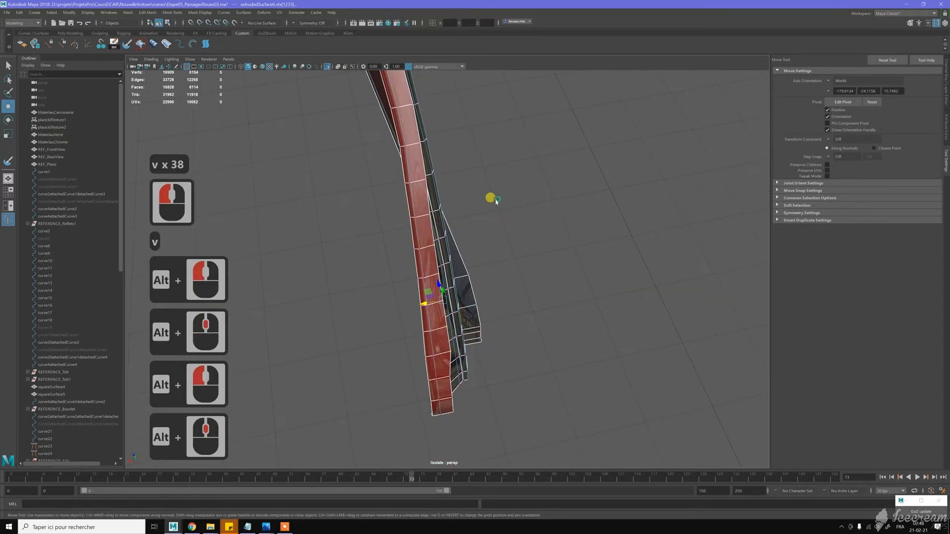
left_click(428, 218, "alt")
left_click(411, 216)
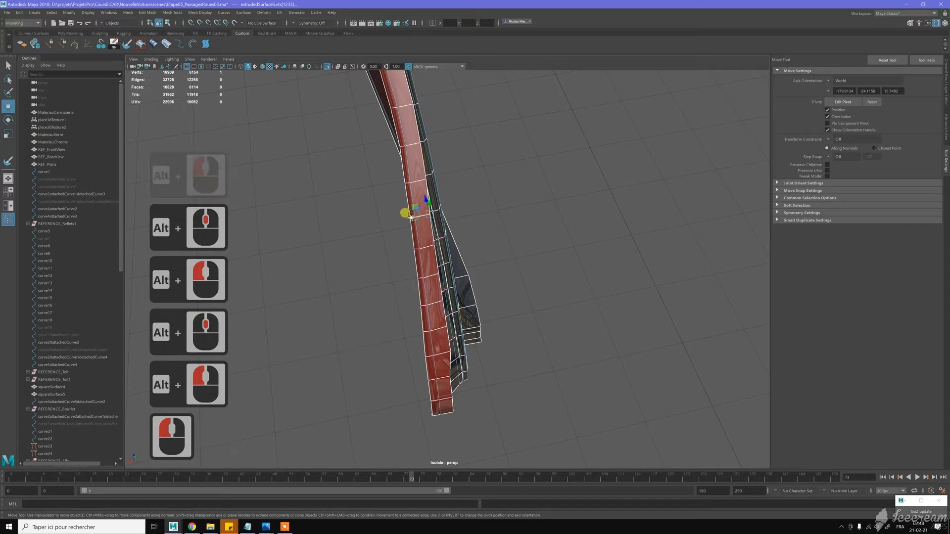
left_click_drag(475, 254, 410, 251, "alt")
left_click(396, 254)
left_click(378, 257)
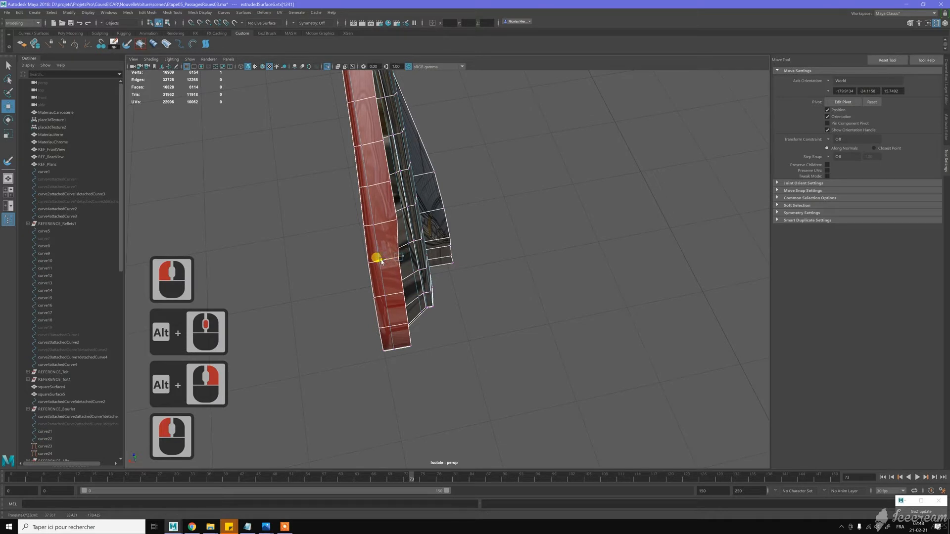
left_click_drag(381, 261, 391, 240)
left_click(374, 222)
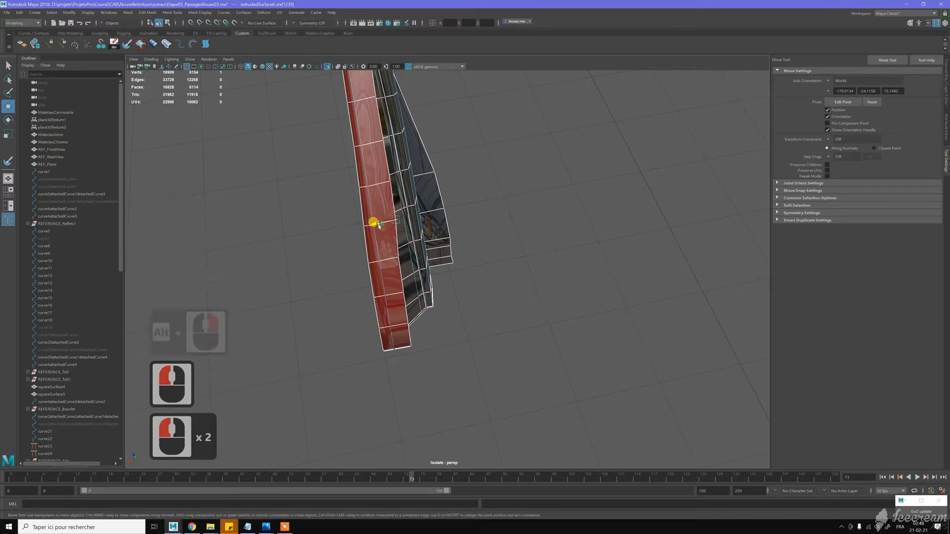
left_click(375, 184)
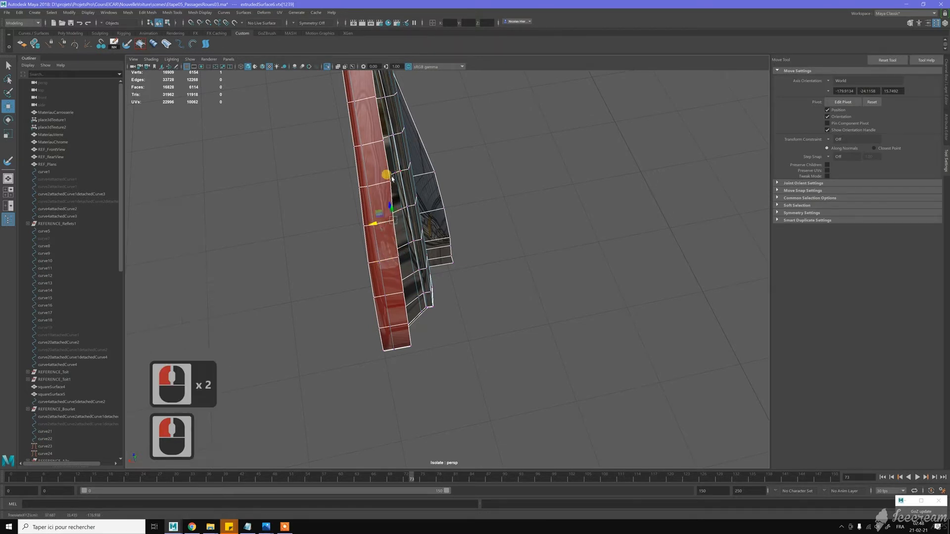
left_click(375, 184)
left_click(376, 184)
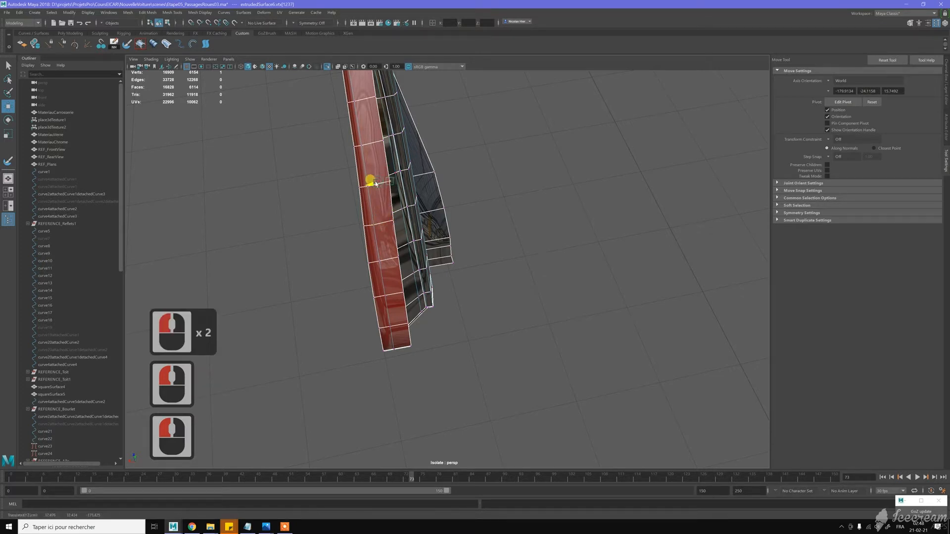
- Return to object mode, clear the selection, and turn off isolation to show the complete car
scroll(465, 216, "down", 9)
left_click_drag(495, 210, 515, 235, "alt")
middle_click_drag(391, 155, 392, 155, "alt")
right_click(405, 157)
left_click(431, 145)
scroll(464, 194, "up", 6)
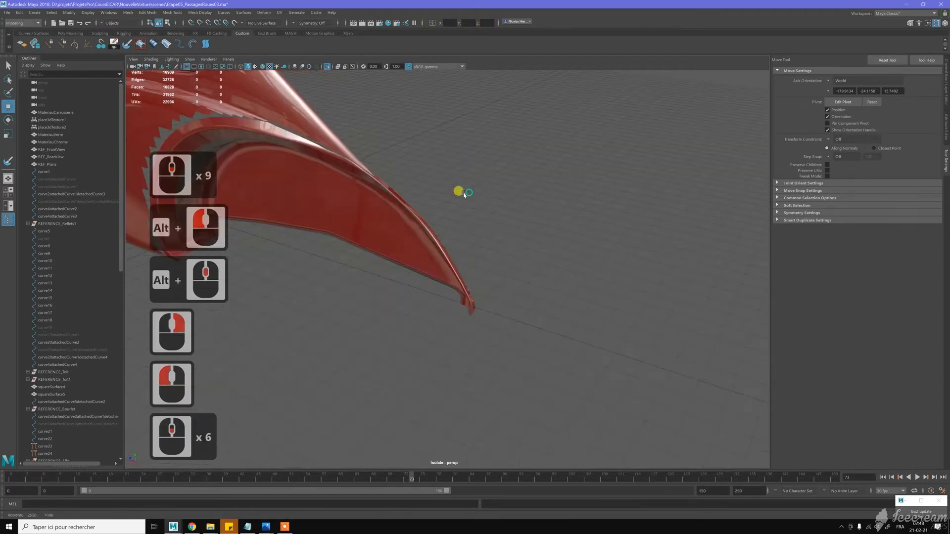
left_click_drag(464, 194, 462, 166, "alt")
left_click(327, 67)
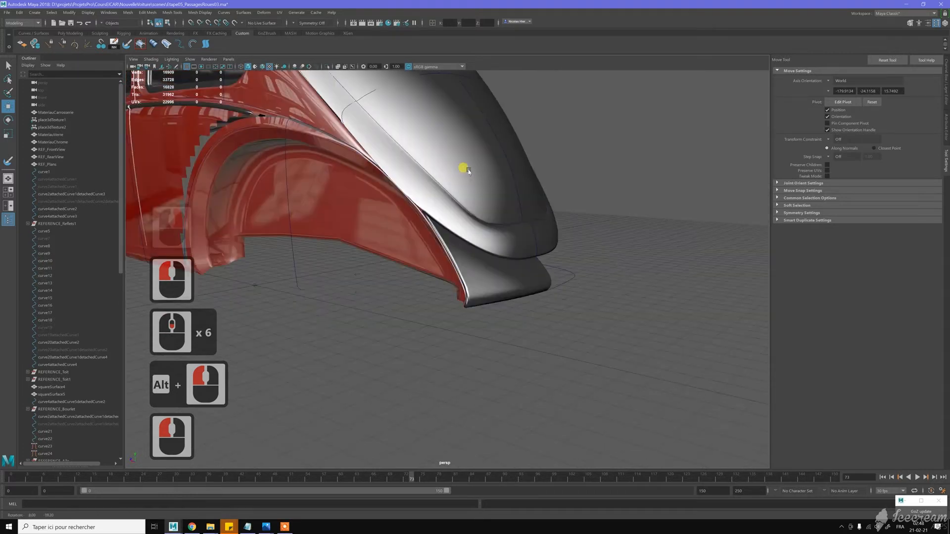
middle_click_drag(363, 167, 419, 208, "alt")
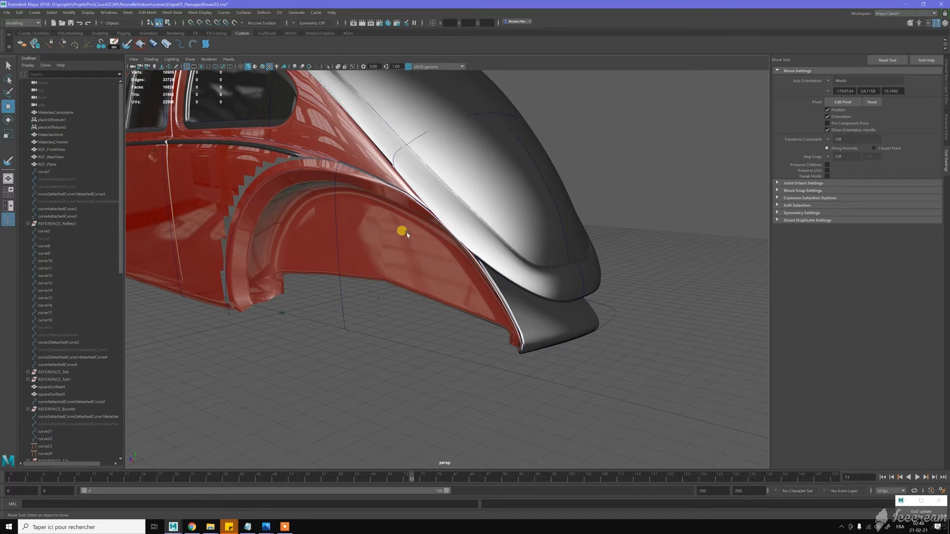
- Select the red body surface with the rear wheel arch and isolate it in the viewport
scroll(408, 234, "up", 2)
middle_click_drag(372, 144, 462, 256, "alt")
right_click_drag(462, 257, 452, 253, "alt")
left_click_drag(452, 252, 448, 255, "alt")
left_click(447, 254)
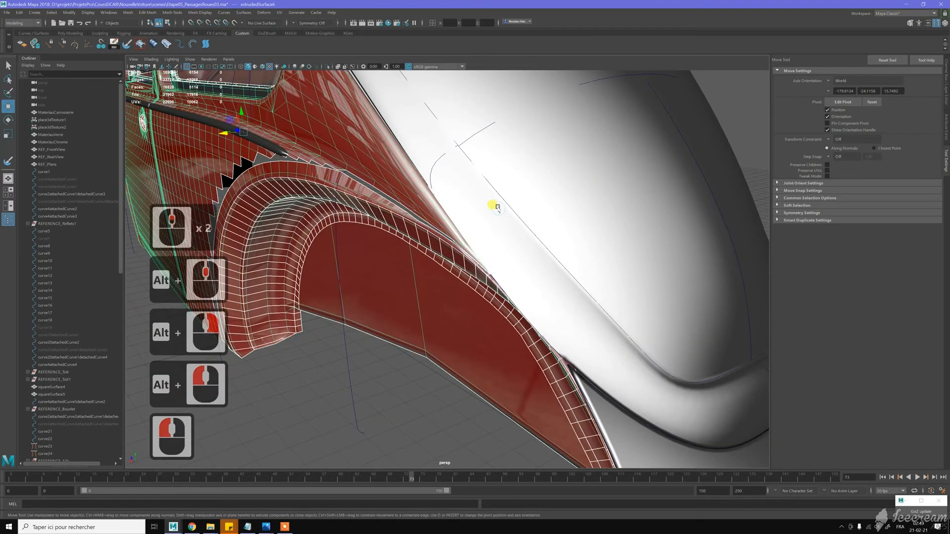
left_click(331, 68)
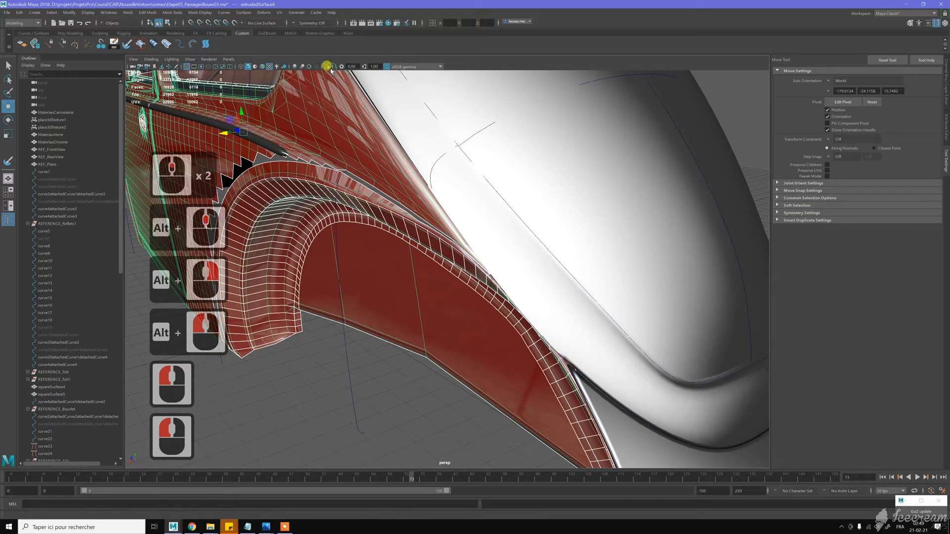
left_click(327, 68)
left_click(328, 69)
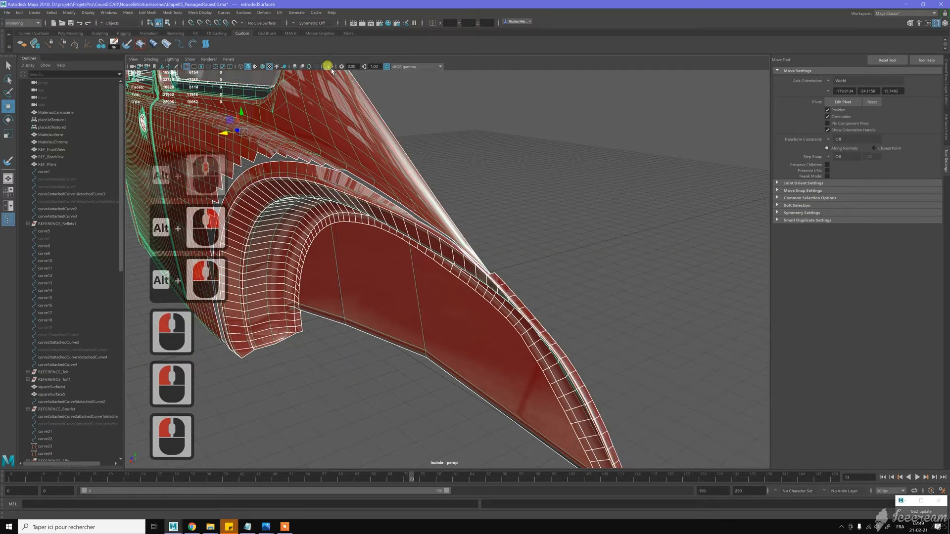
- Examine the junction between the wheel-arch rim and the pointed end of the rear body panel
left_click_drag(510, 238, 494, 262, "alt")
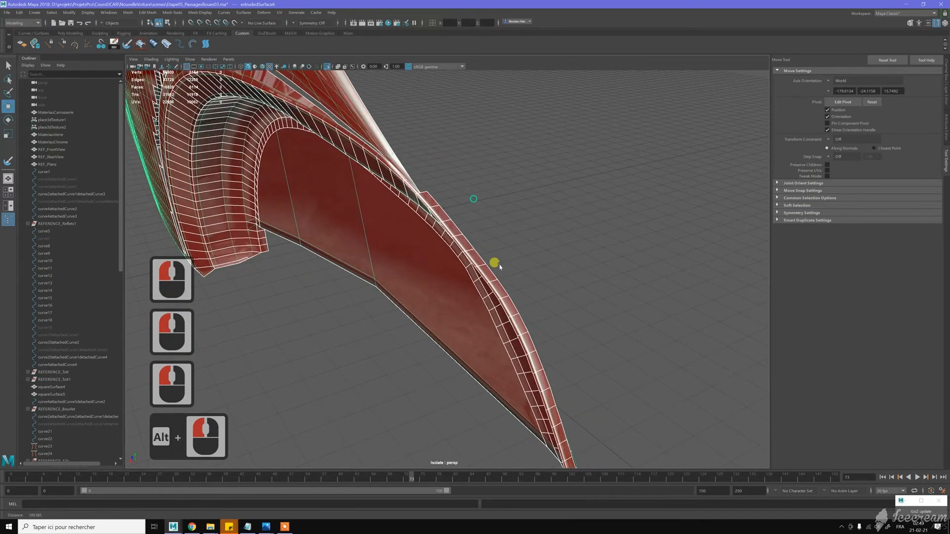
middle_click_drag(495, 263, 495, 221, "alt")
right_click_drag(494, 220, 456, 187, "alt")
left_click_drag(457, 187, 462, 184, "alt")
middle_click_drag(457, 171, 547, 261, "alt")
right_click_drag(547, 261, 541, 261, "alt")
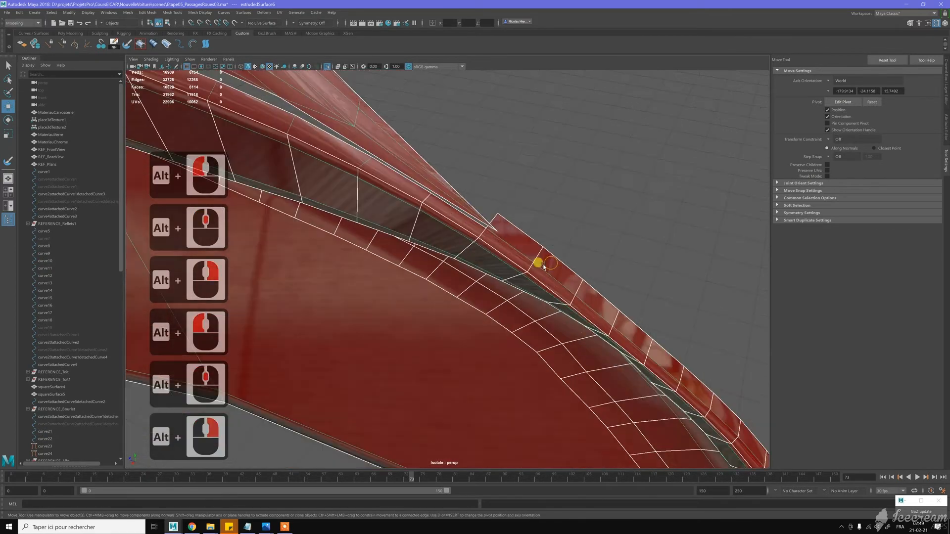
left_click_drag(488, 212, 541, 183, "alt")
middle_click_drag(546, 174, 502, 244, "alt")
scroll(502, 245, "up", 1, "alt")
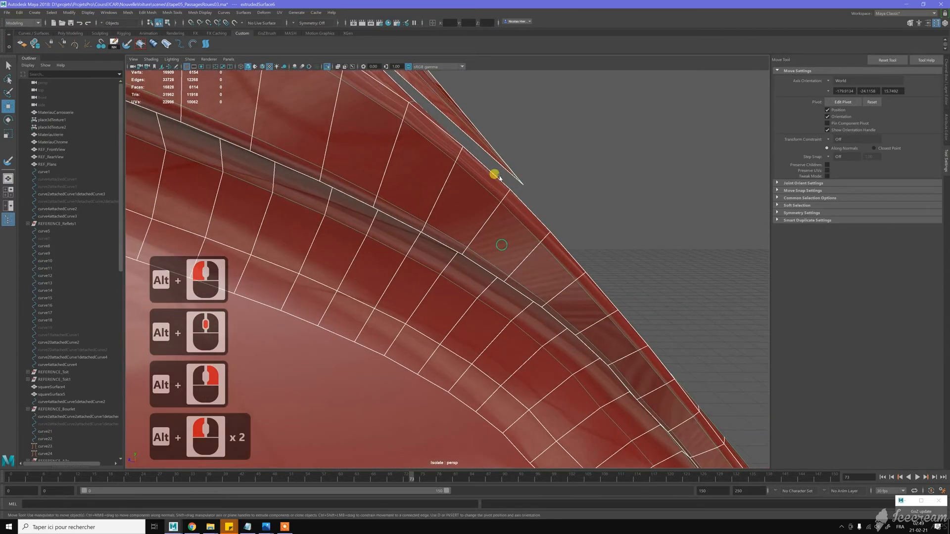
left_click_drag(507, 172, 908, 153, "alt")
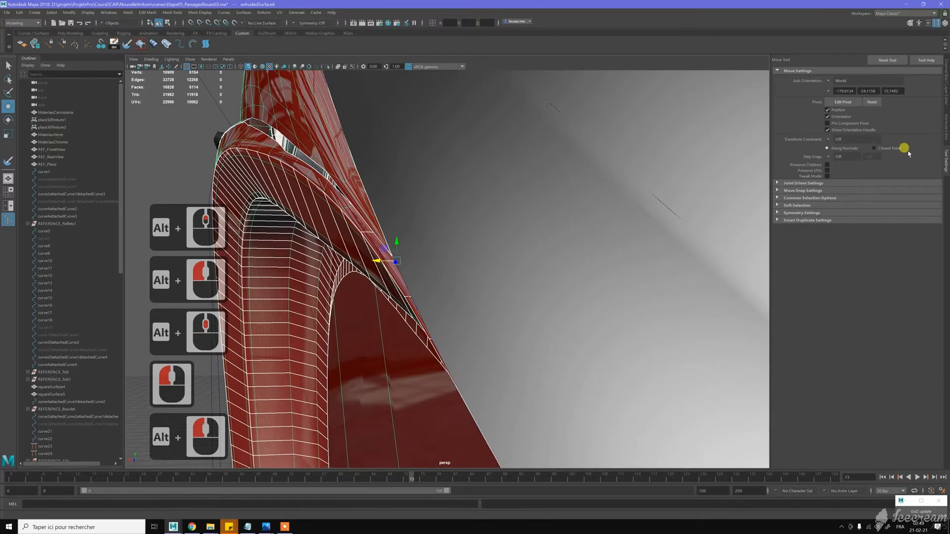
- Show the RefletUnePiece display layer and compare its reference surface with the wheel-arch rim
left_click(945, 88)
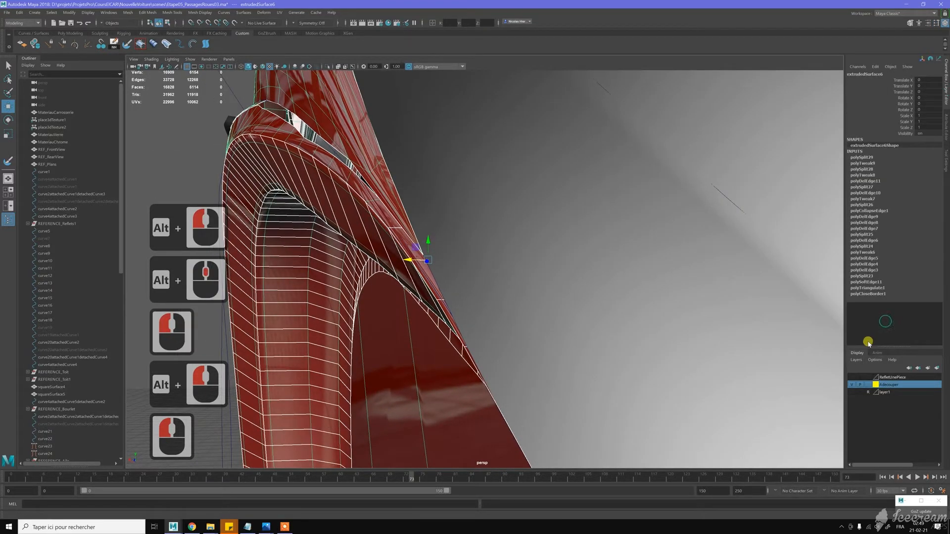
left_click(852, 377)
left_click_drag(419, 147, 479, 161, "alt")
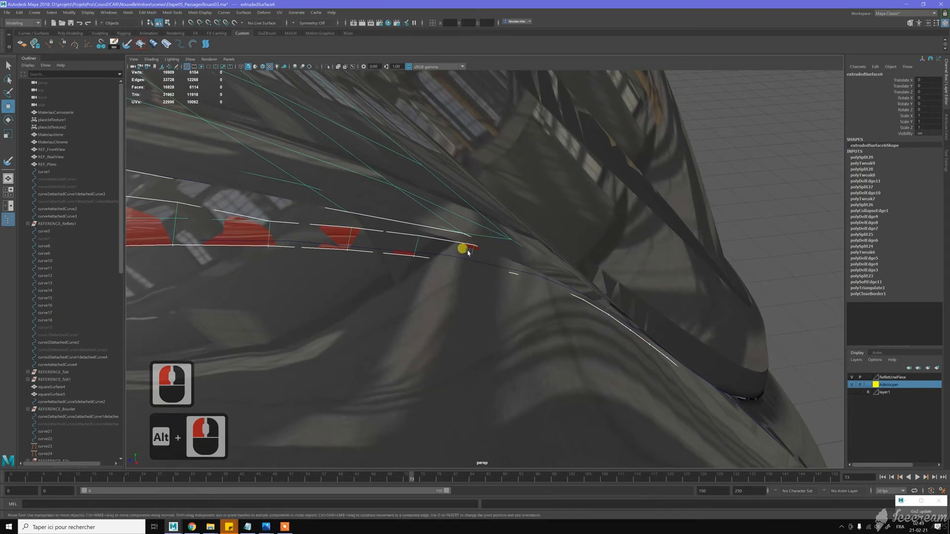
mouse_move(621, 246)
left_mouse_down("alt")
mouse_move(630, 239)
mouse_move(647, 253)
mouse_move(630, 254)
left_mouse_up("alt")
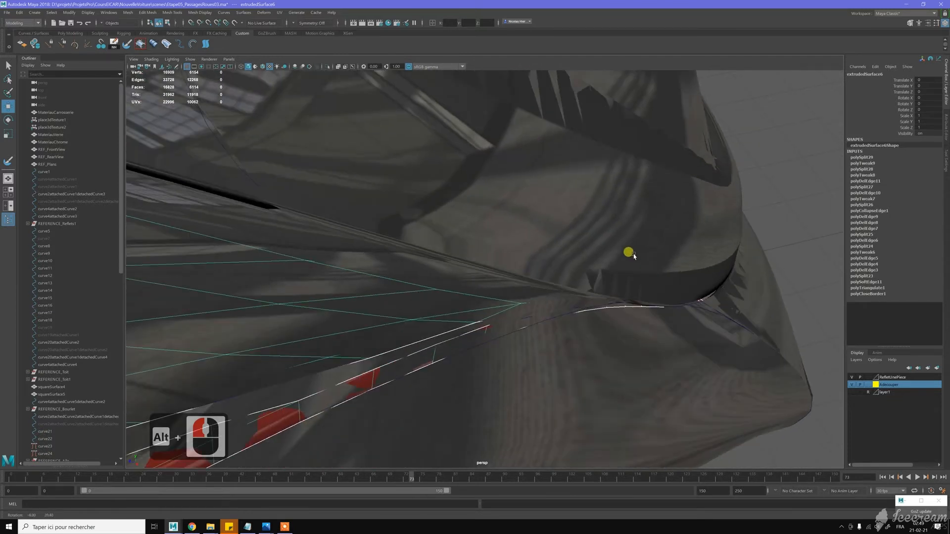
- Isolate the red body surface and inspect the narrow gap above the wheel-arch rim
left_click(327, 71)
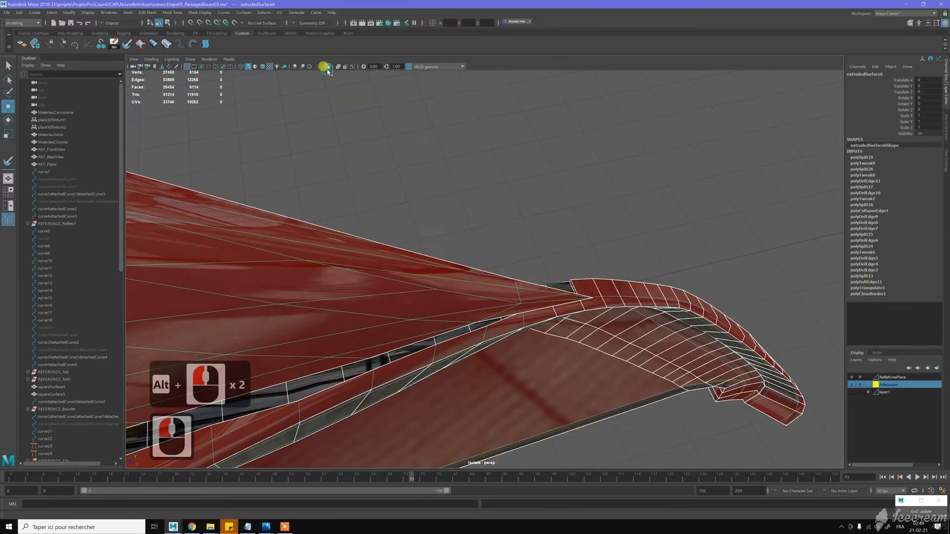
left_click(327, 70)
left_click(327, 70)
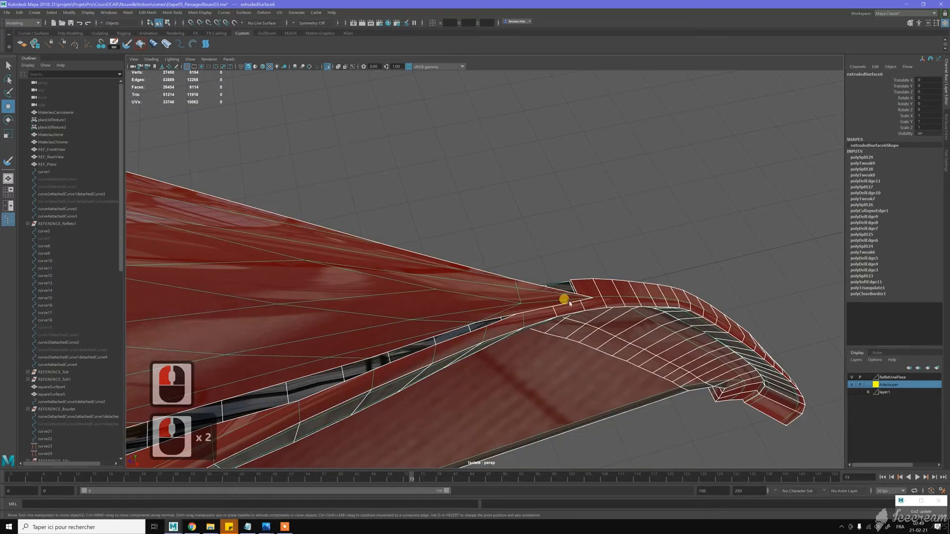
middle_click_drag(564, 299, 547, 271, "alt")
right_click_drag(548, 272, 555, 256, "alt")
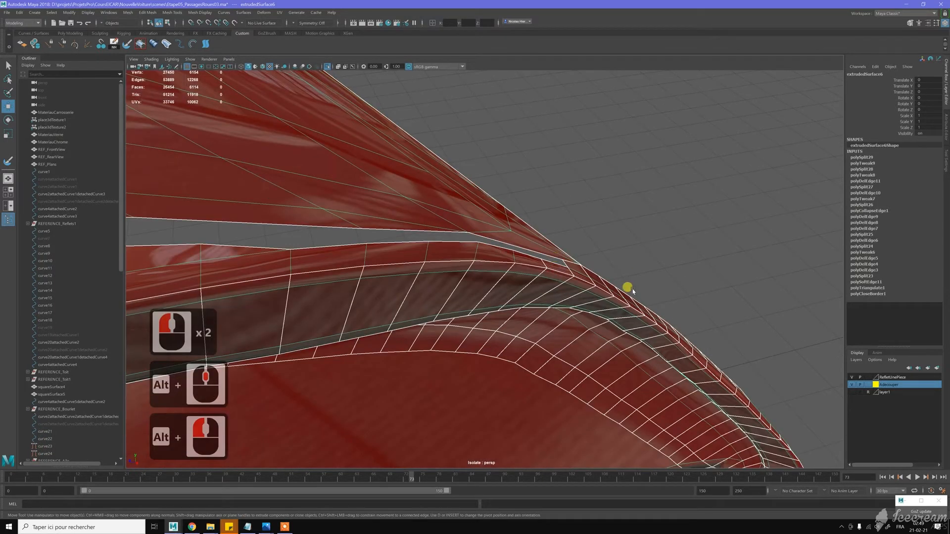
- Turn off isolation, make the RefletsACOPIER surface live, and hide the RefletUnePiece layer
left_click(328, 71)
left_click(501, 168)
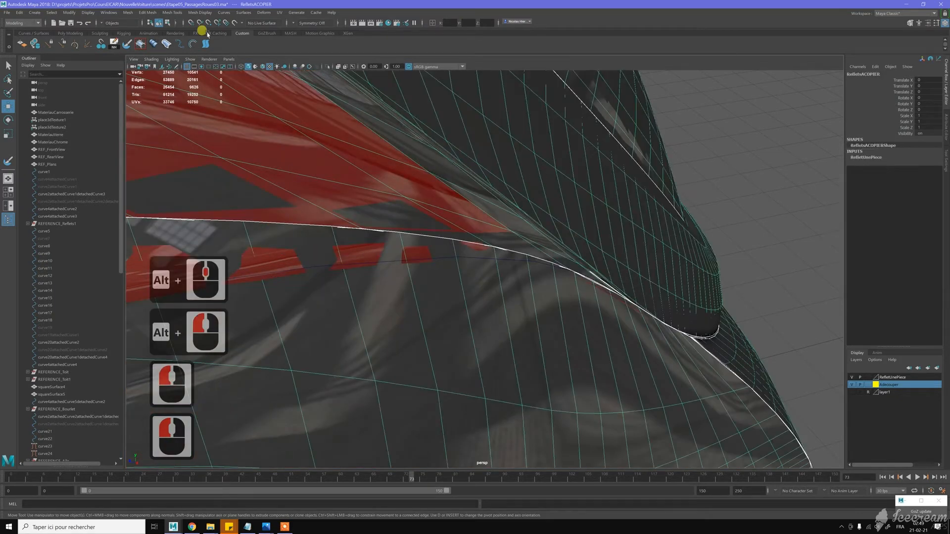
left_click(234, 23)
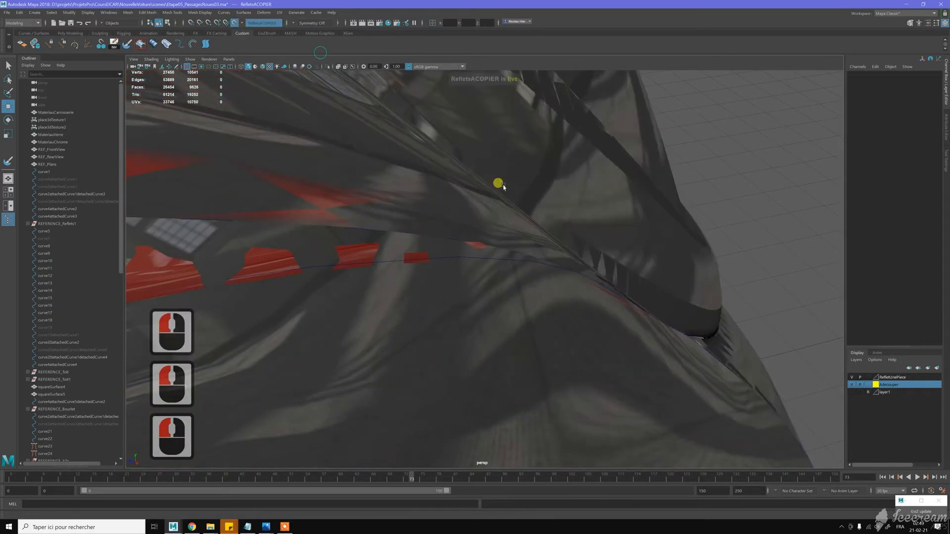
left_click(851, 377)
- Switch the red body surface to edge selection and select edges at the narrow end of the wheel-arch gap
key("w")
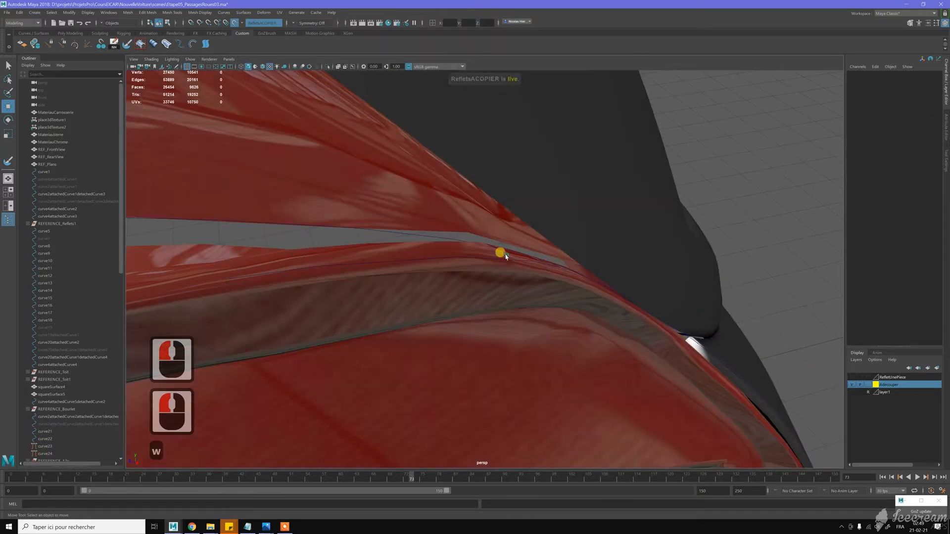
left_click(525, 241)
left_click_drag(527, 242, 519, 269, "alt")
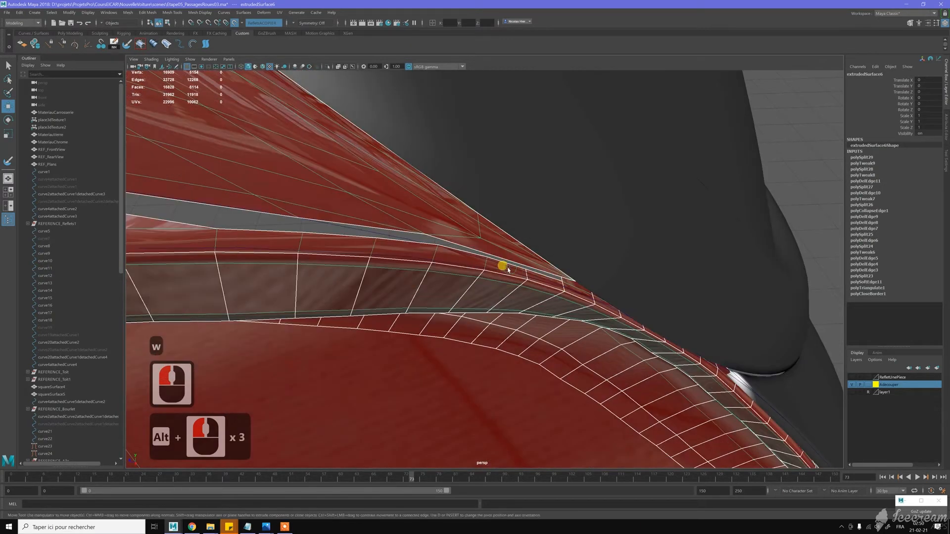
right_click_drag(509, 269, 500, 261)
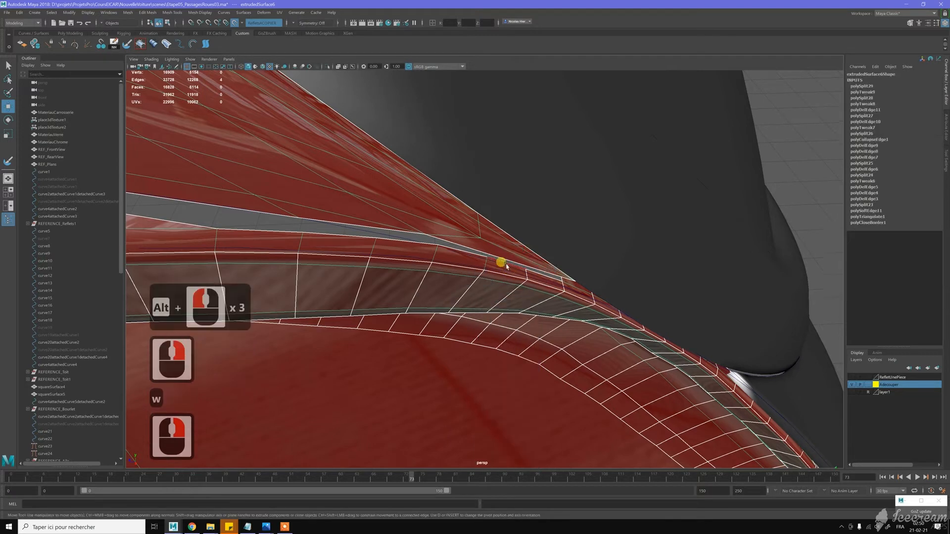
left_click(534, 270)
left_click(500, 241, "shift")
- Try to reposition individual edges at the narrow end of the wheel-arch gap on the live reference surface
left_click_drag(500, 241, 530, 272, "alt")
mouse_move(585, 286)
left_mouse_down("alt")
mouse_move(569, 284)
mouse_move(576, 275)
left_mouse_up("alt")
key("z")
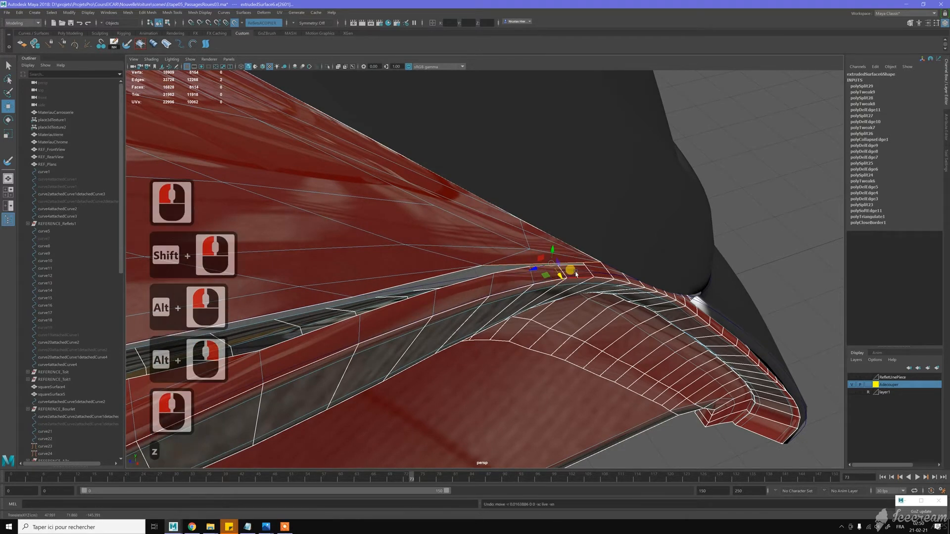
left_click(596, 289, "shift")
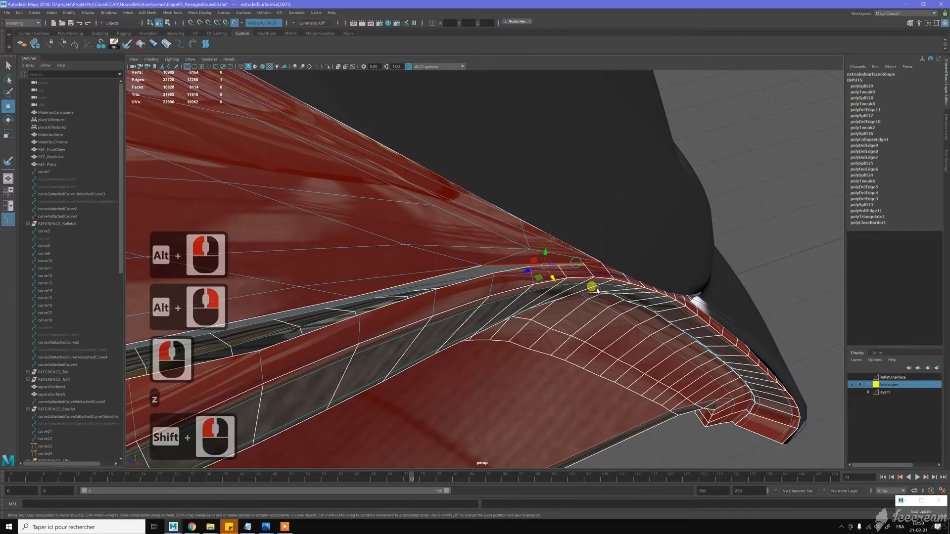
left_click_drag(547, 275, 567, 281)
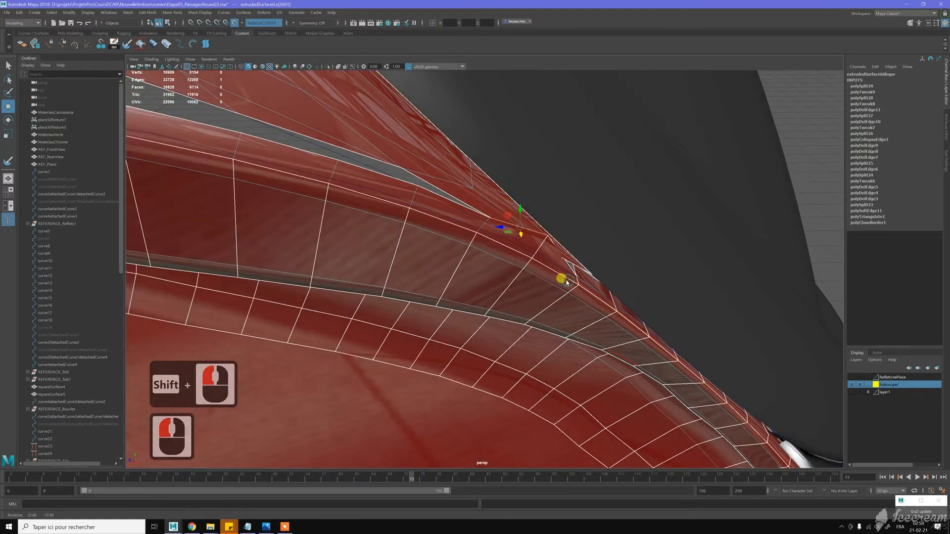
key("z")
left_click_drag(534, 246, 507, 247, "alt")
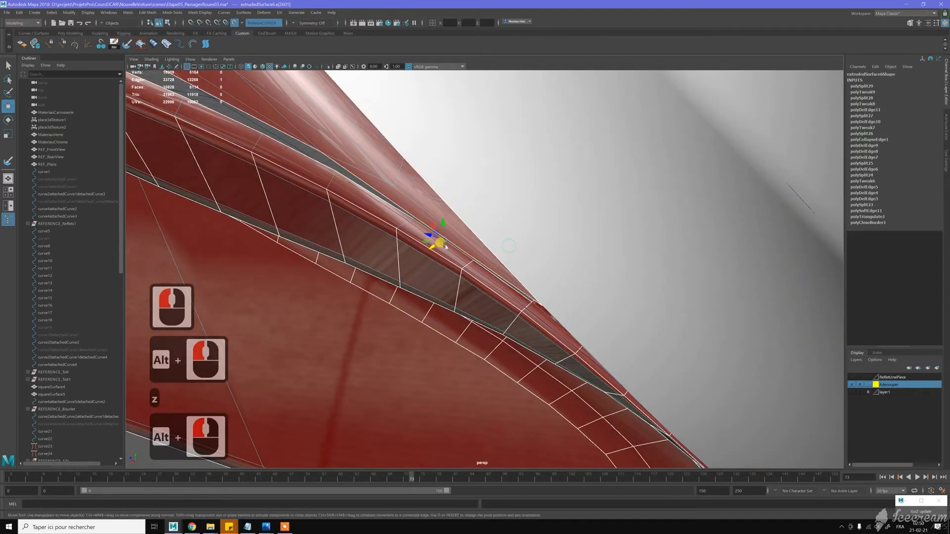
left_click_drag(434, 247, 431, 250)
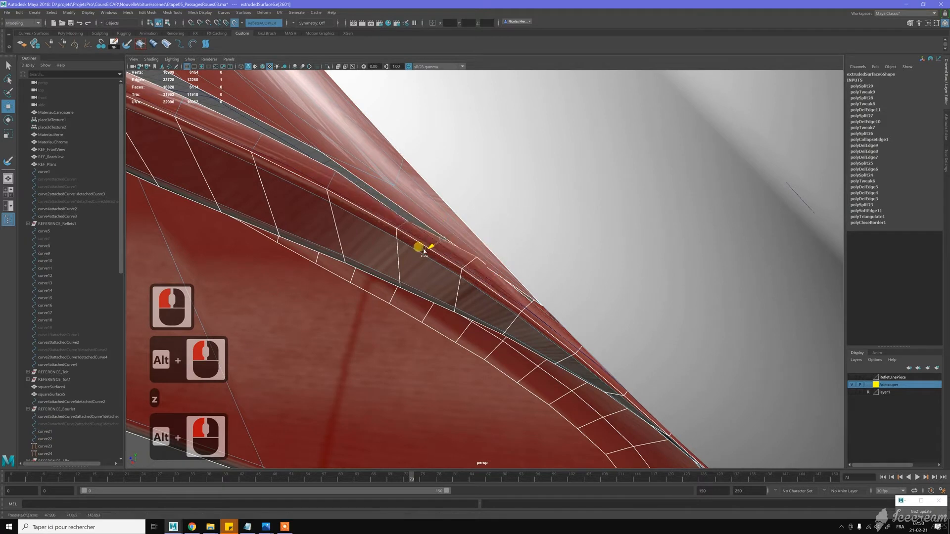
key("z")
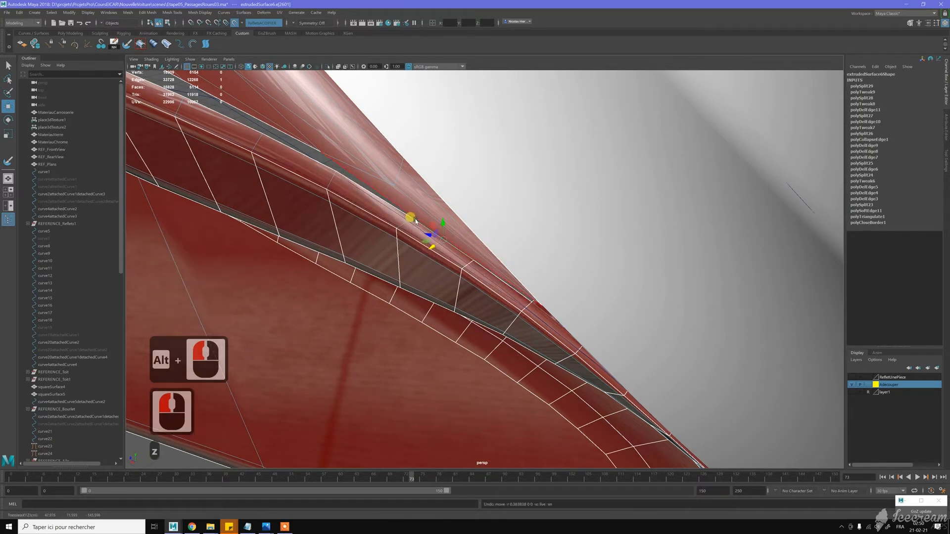
- Switch the red body surface to vertex selection and adjust a vertex on the gap's border near its narrow end
right_click_drag(398, 213, 389, 211)
left_click(407, 219)
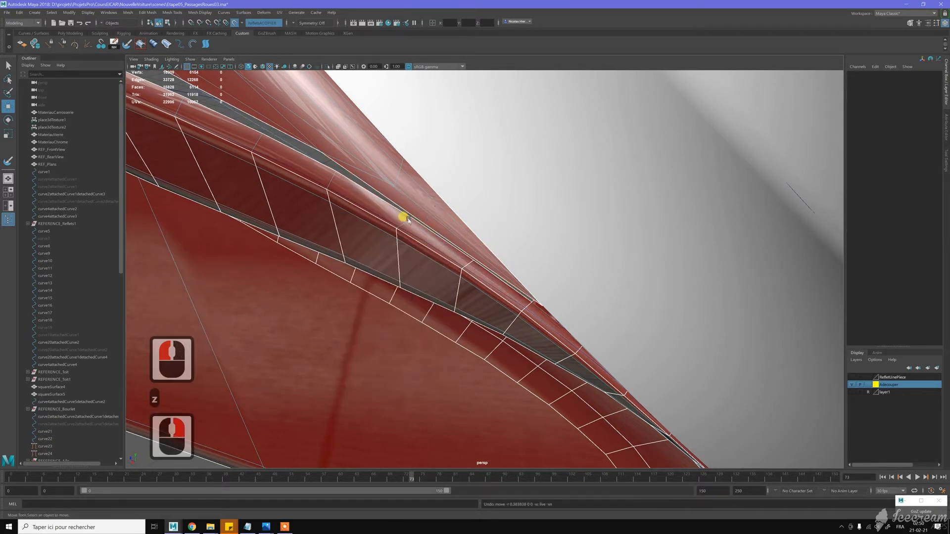
right_click(411, 222)
right_click_drag(390, 222, 391, 220)
left_click(404, 227)
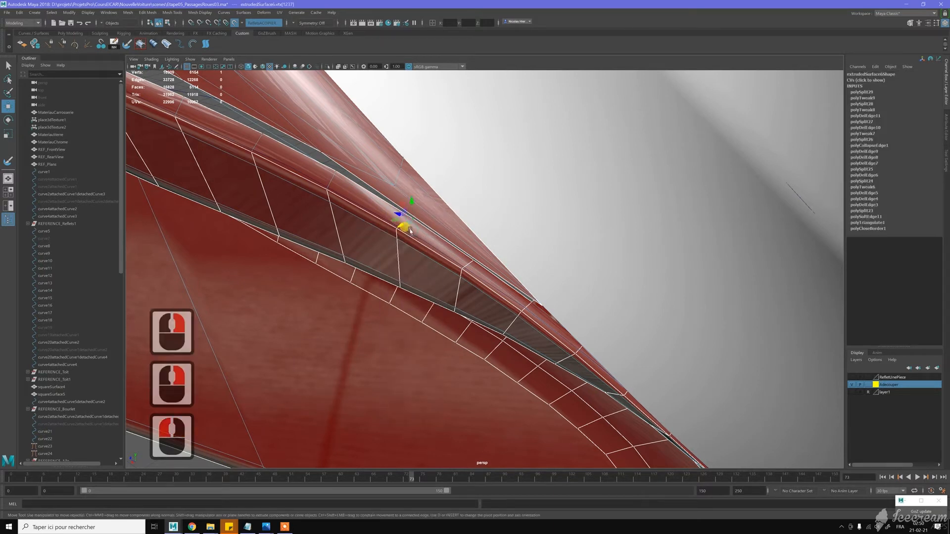
left_click_drag(387, 223, 423, 240)
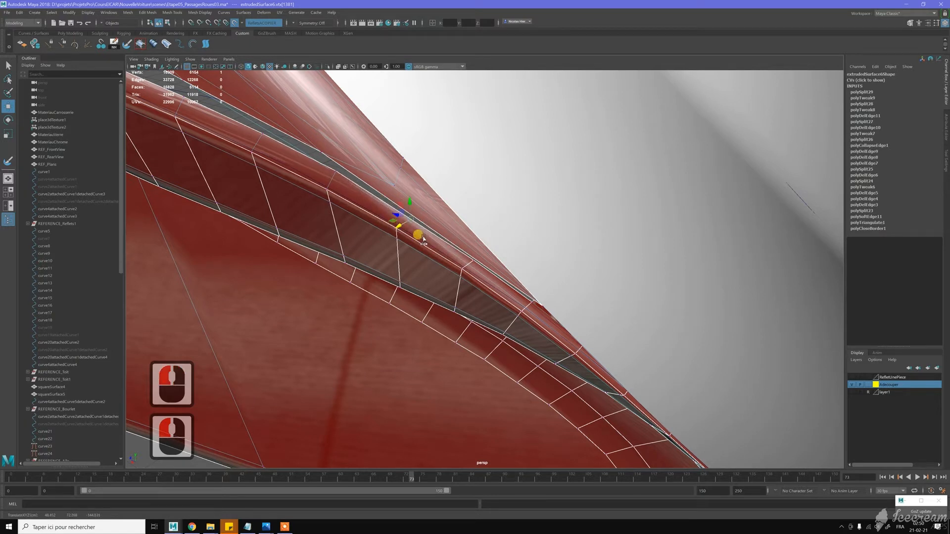
- Reposition the neighbouring rim vertices along the narrow end of the gap to even out the wheel-arch border
left_click(463, 262)
left_click_drag(463, 265, 482, 201)
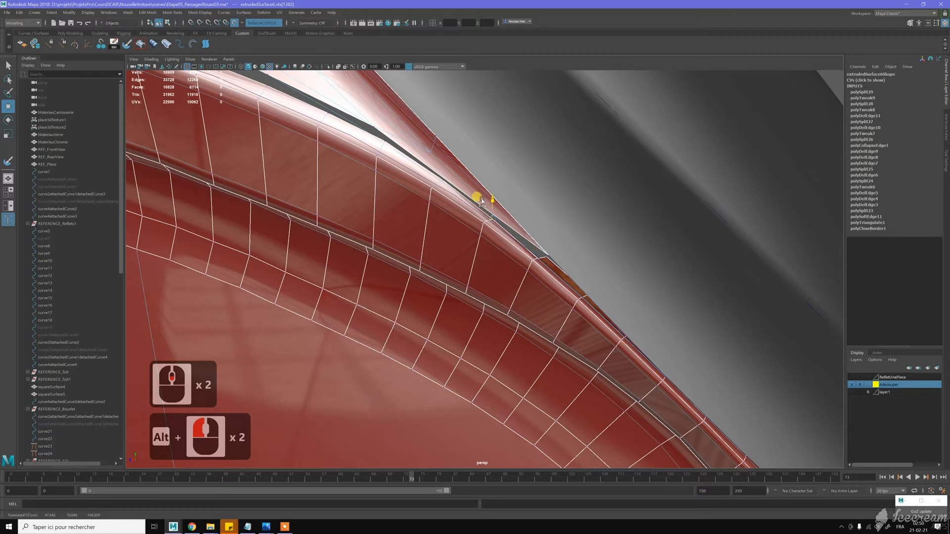
left_click(440, 178)
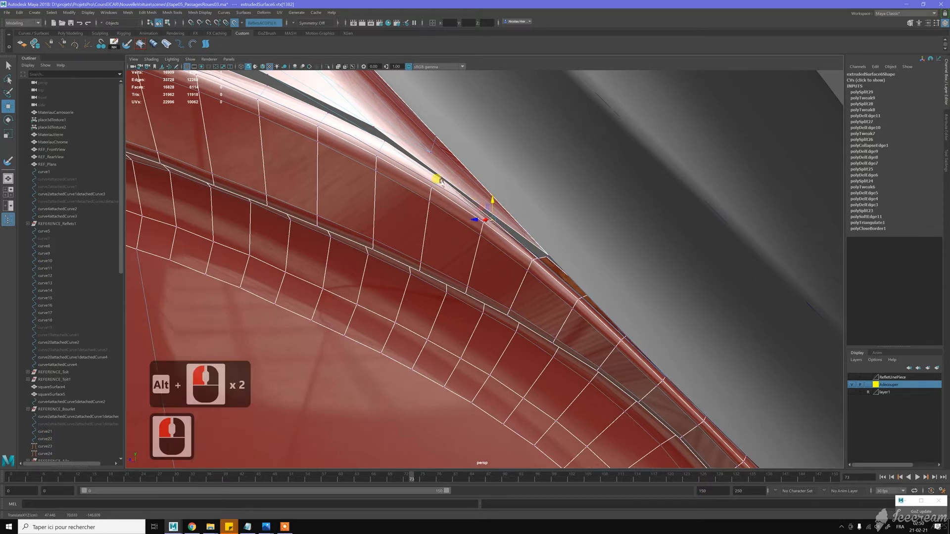
left_click(466, 179)
left_click_drag(441, 161, 442, 160)
key("w")
left_click_drag(489, 192, 422, 159, "alt")
key("w")
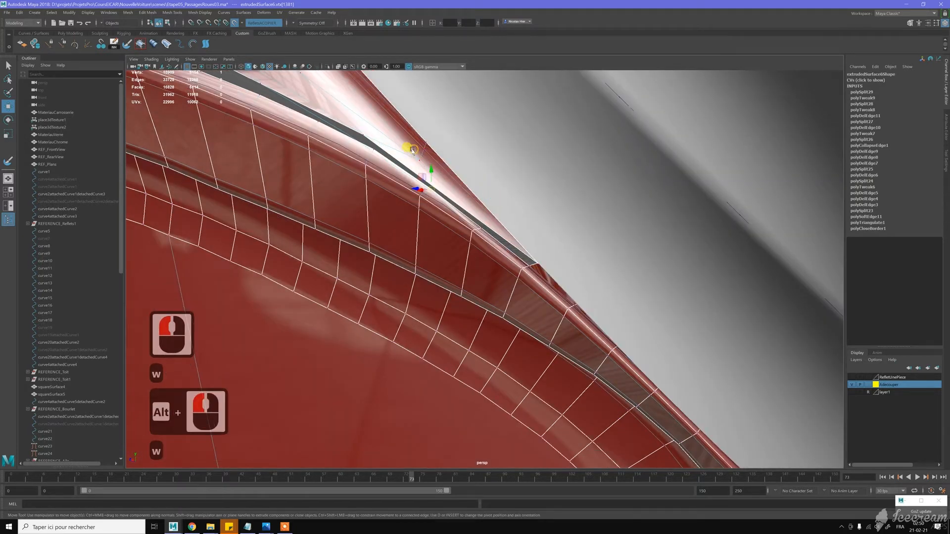
- Switch to face selection and delete the thin body face bordering the narrow end of the wheel-arch gap
right_click(414, 150)
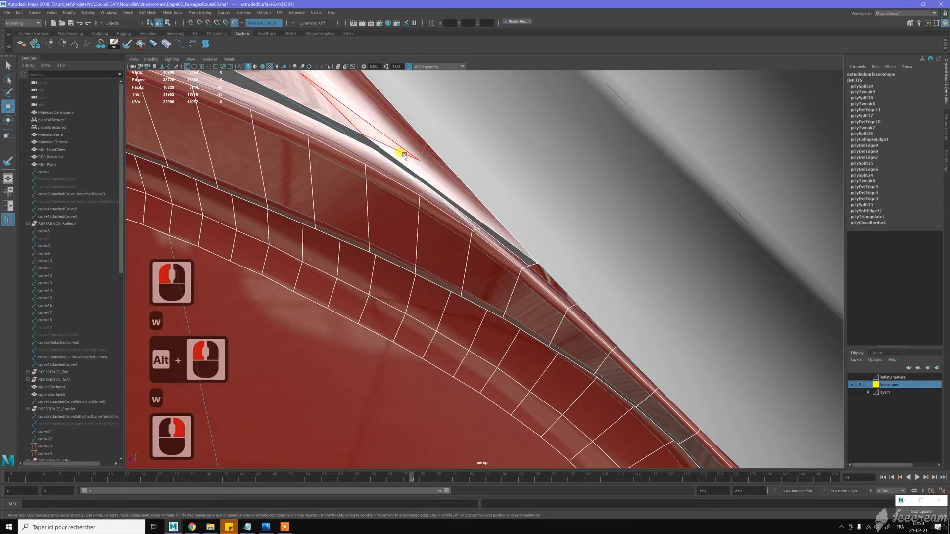
left_click(405, 155)
left_click_drag(459, 173, 460, 172, "alt")
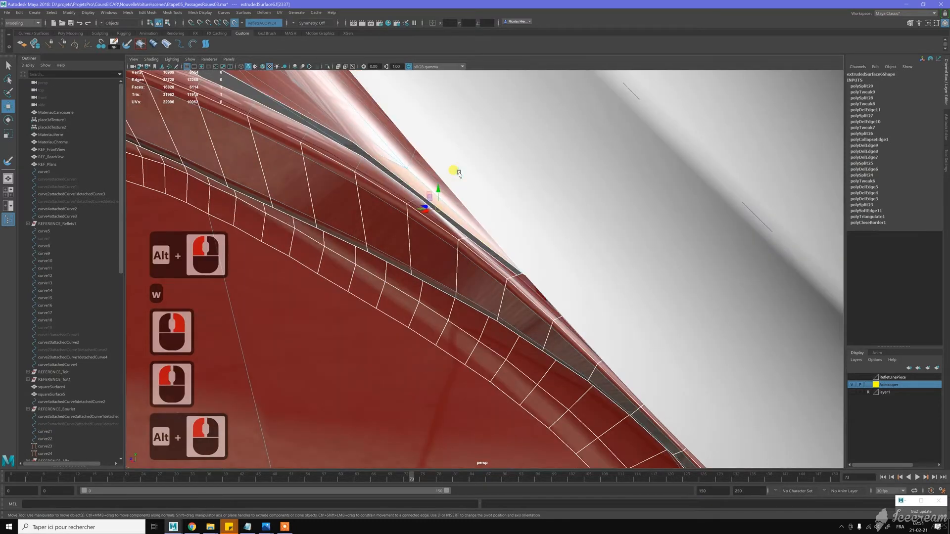
key("Delete")
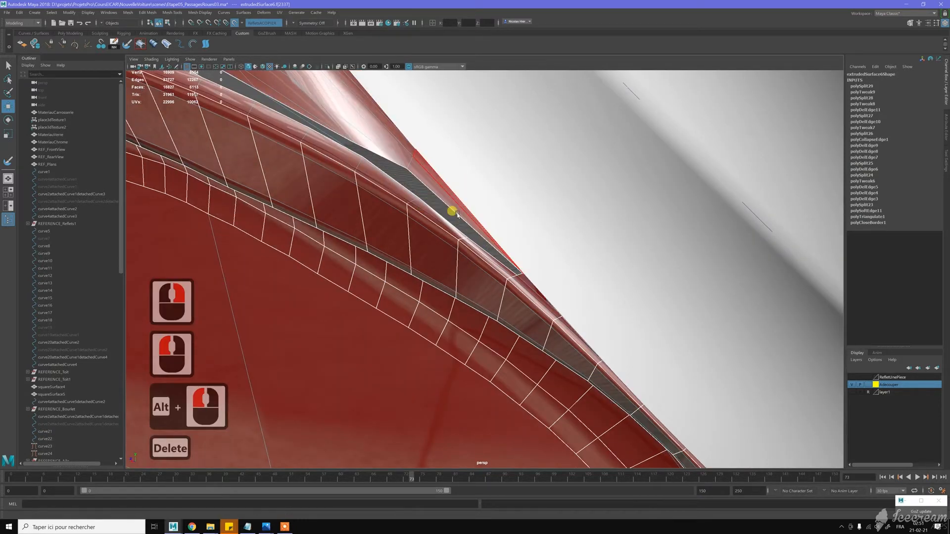
- Select the two facing border edges across the wheel-arch gap and bridge them with a new face
scroll(318, 157, "down", 2)
left_click_drag(318, 158, 430, 227, "alt")
key("w")
mouse_move(441, 226)
right_mouse_down()
mouse_move(437, 210)
mouse_move(443, 216)
right_mouse_up()
left_click(438, 223)
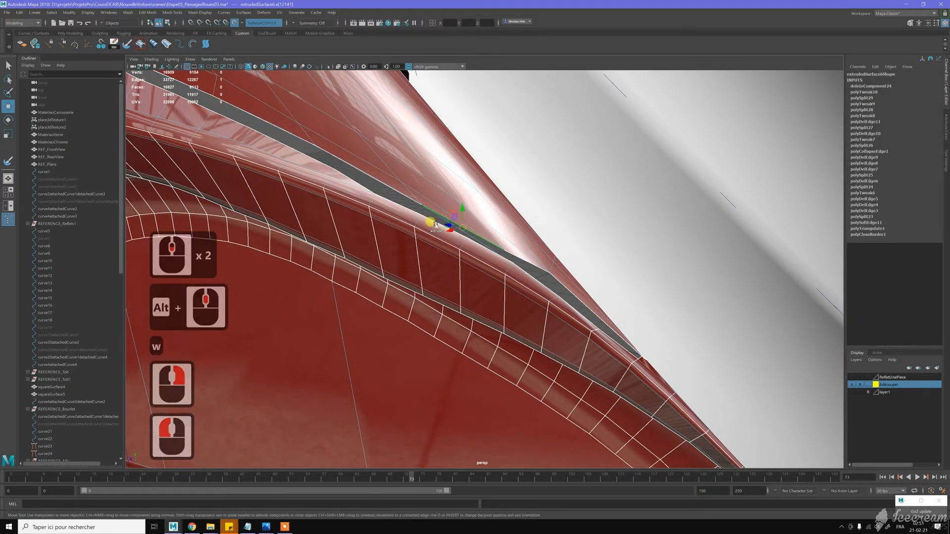
left_click(433, 224, "shift")
key("f")
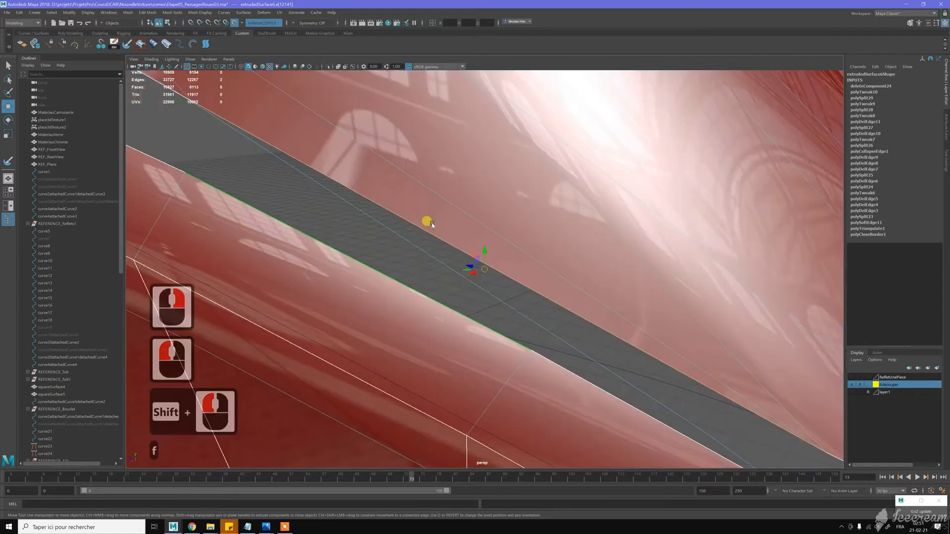
scroll(432, 225, "down", 9)
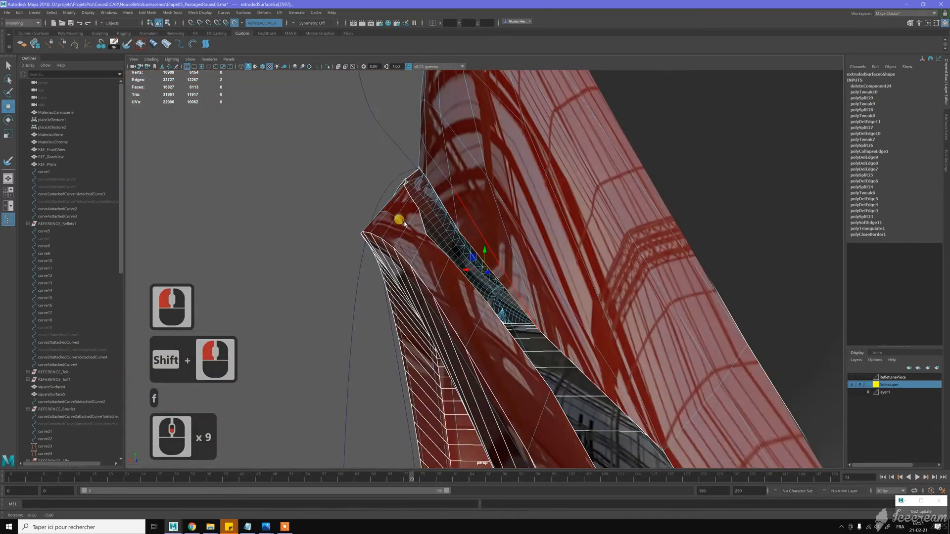
left_click_drag(404, 224, 398, 222, "alt")
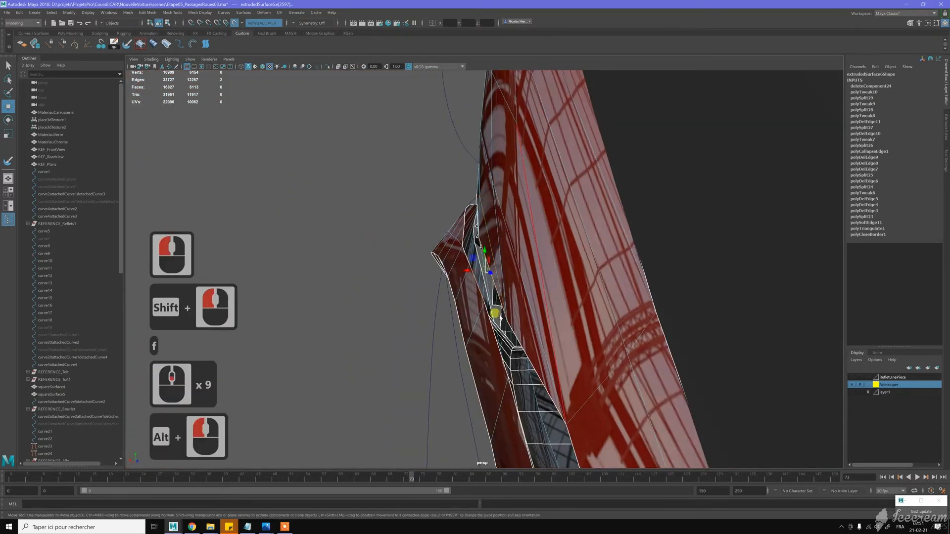
right_click_drag(335, 220, 378, 249, "shift")
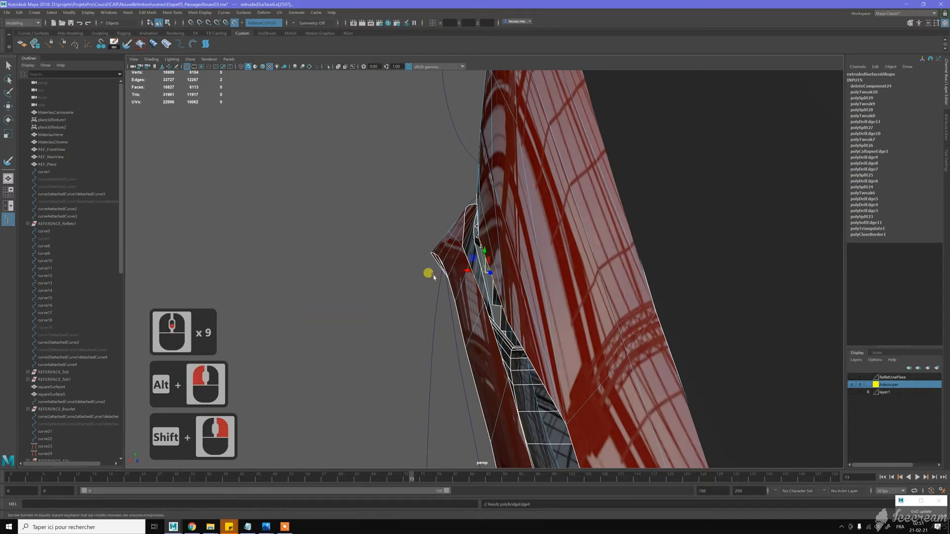
- Examine the new bridge face and the openings remaining on both sides of it along the wheel-arch rim
scroll(419, 269, "down", 4)
left_click_drag(423, 269, 437, 275, "alt")
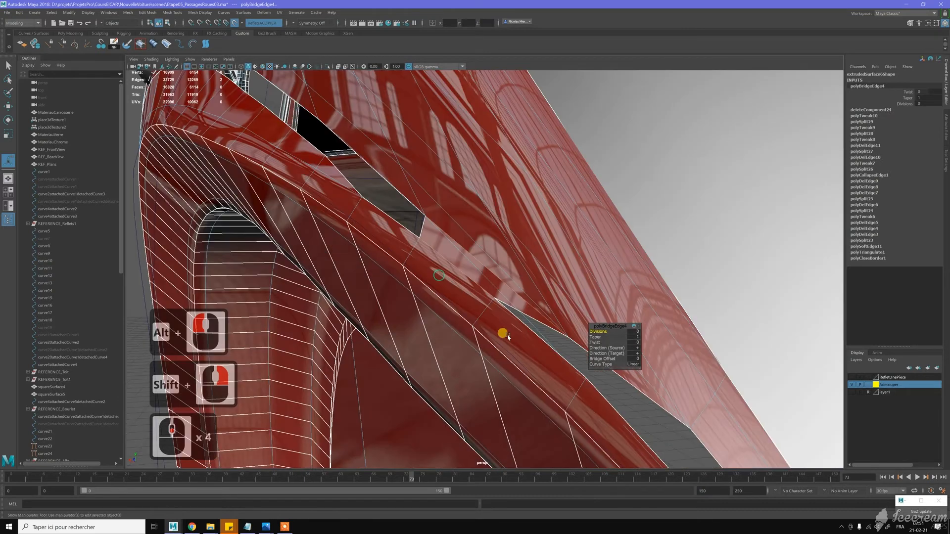
middle_click_drag(504, 334, 396, 199, "alt")
scroll(422, 213, "up", 1)
middle_click_drag(520, 301, 433, 200, "alt")
scroll(433, 201, "down", 5, "alt")
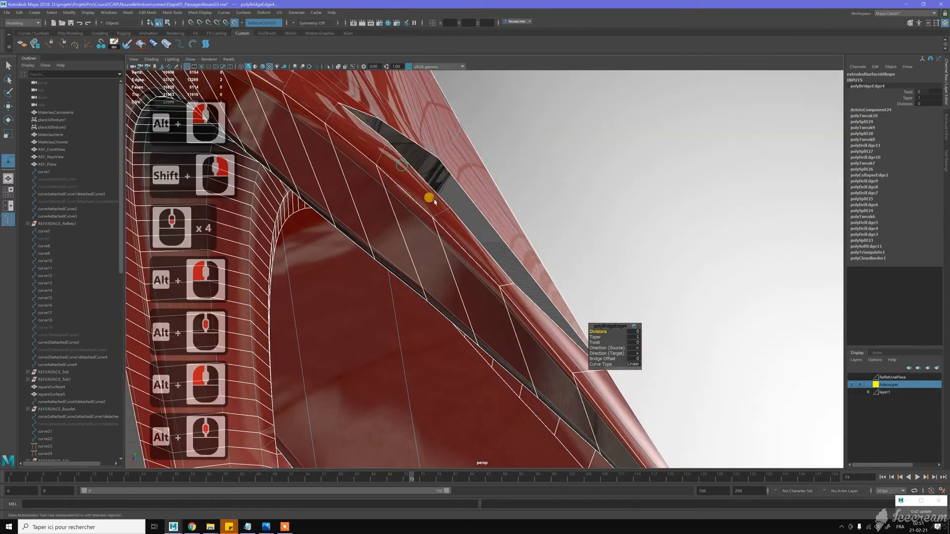
left_click_drag(463, 205, 459, 202, "alt")
key("w")
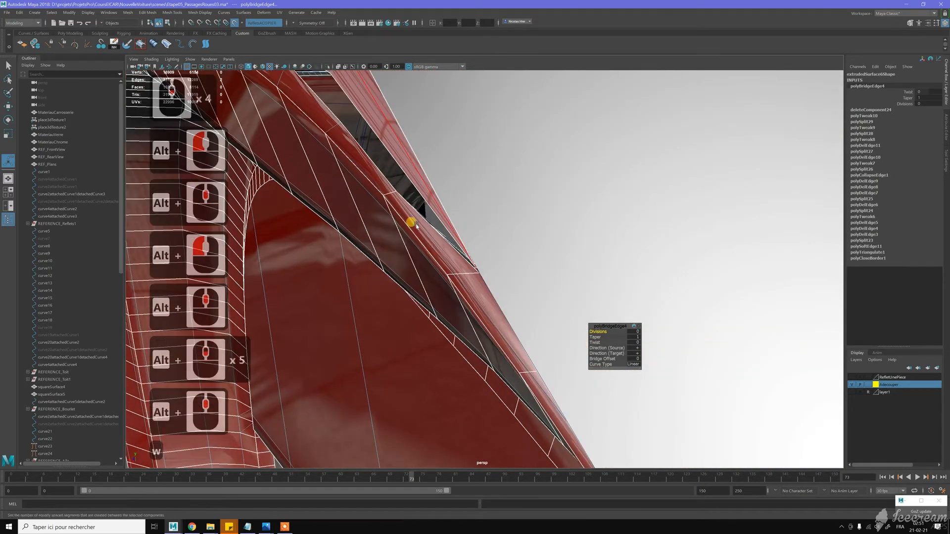
- Isolate the red body surface, check the pointed end of the gap beside the rim, and turn isolation off
right_click(429, 250)
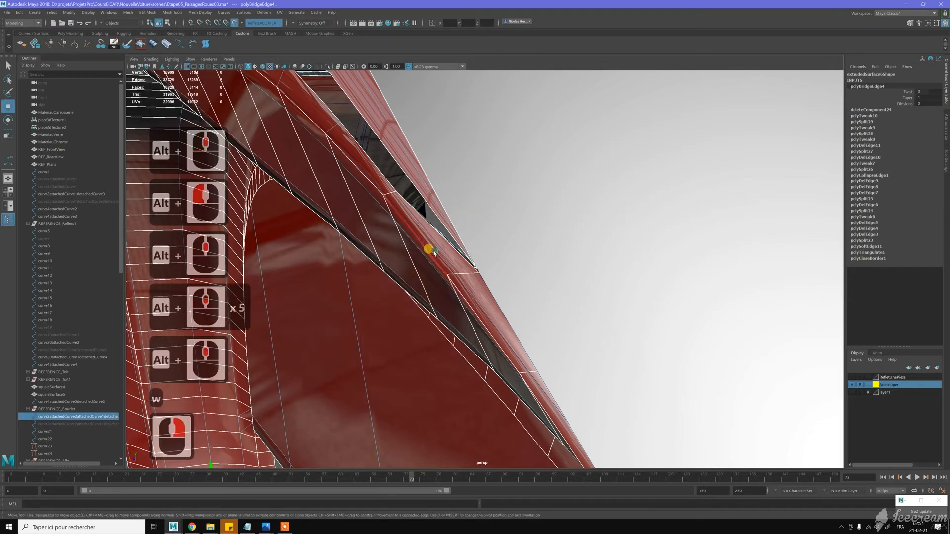
left_click(428, 249)
left_click(325, 68)
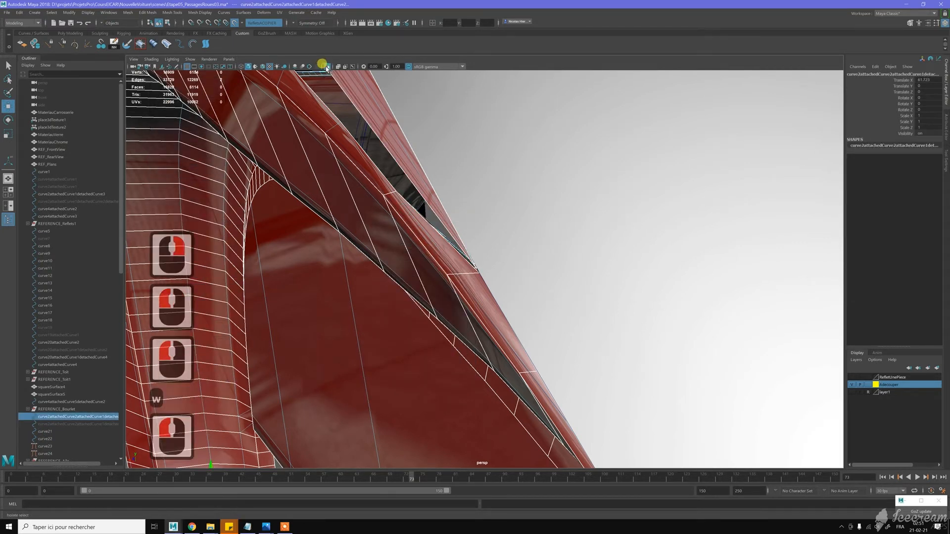
left_click(326, 66)
left_click(326, 68)
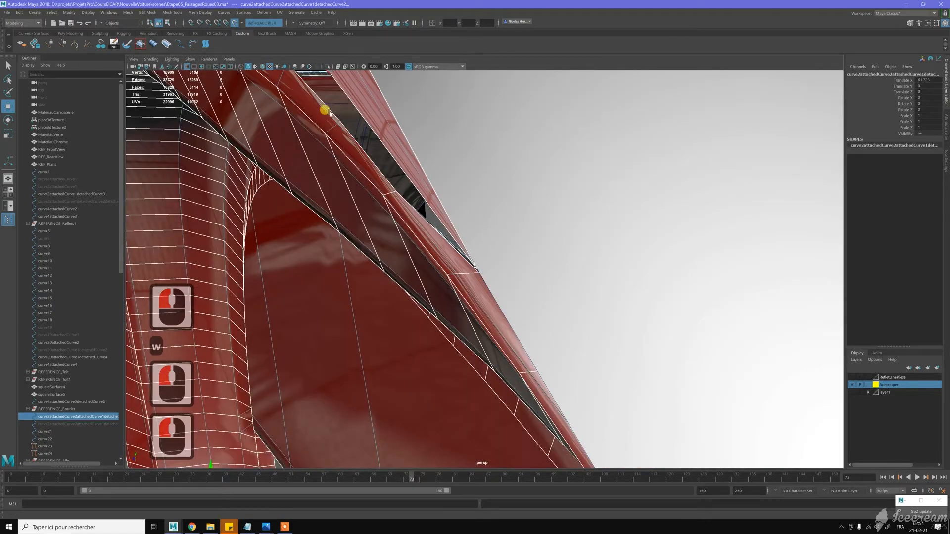
right_click_drag(324, 126, 344, 119)
left_click(324, 218)
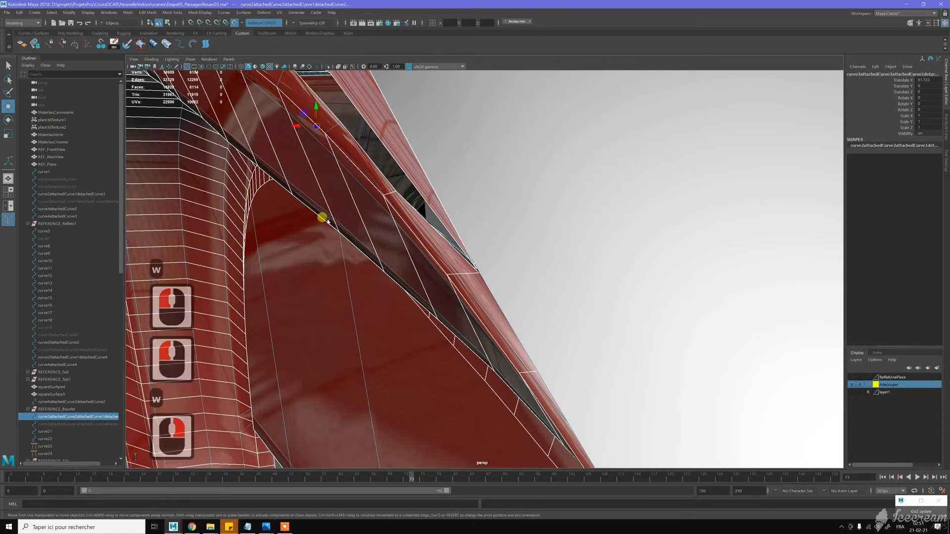
left_click(327, 66)
left_click_drag(511, 199, 527, 200, "alt")
key("w")
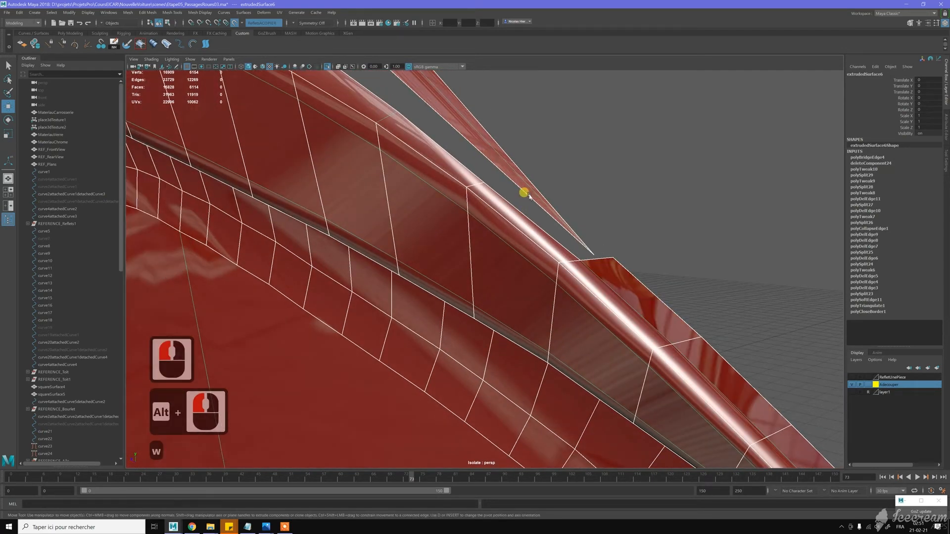
right_click_drag(543, 187, 546, 186)
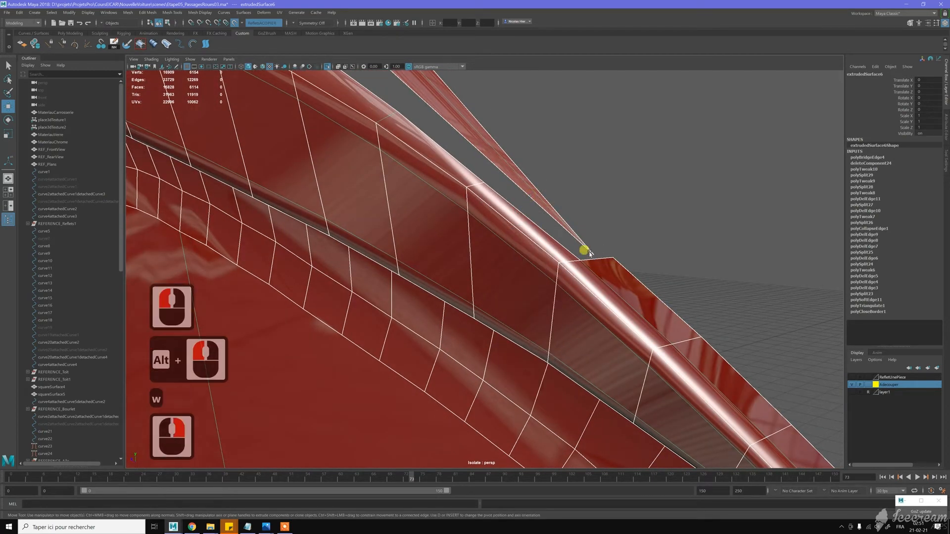
left_click(326, 67)
- Select the REFERENCE_Bourlet3 surface and examine where it meets the wheel-arch rim and the remaining gap
scroll(609, 257, "up", 9)
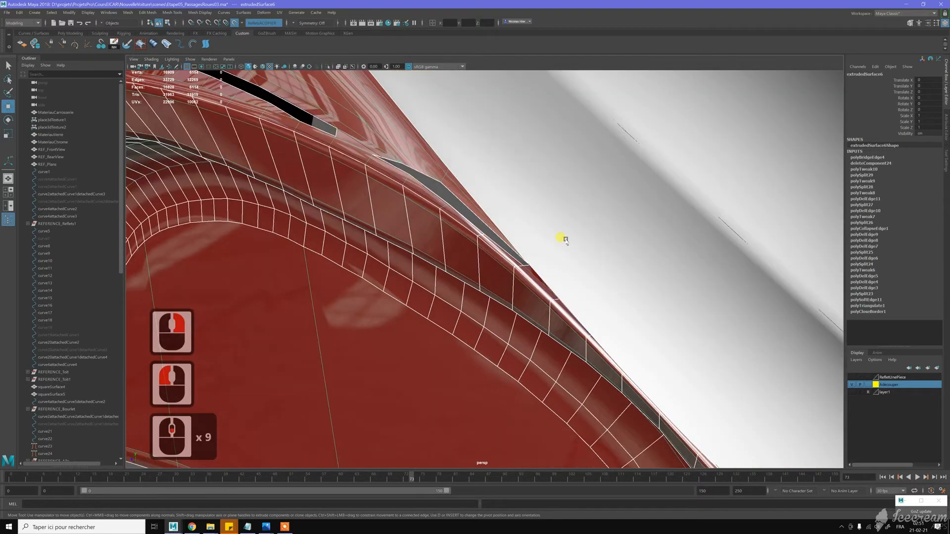
left_click_drag(566, 240, 511, 197, "alt")
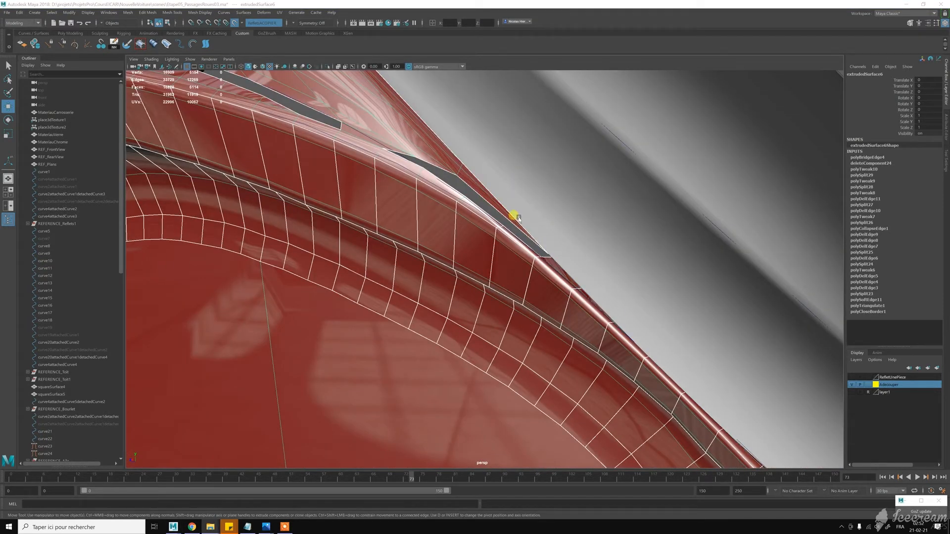
left_click(503, 209)
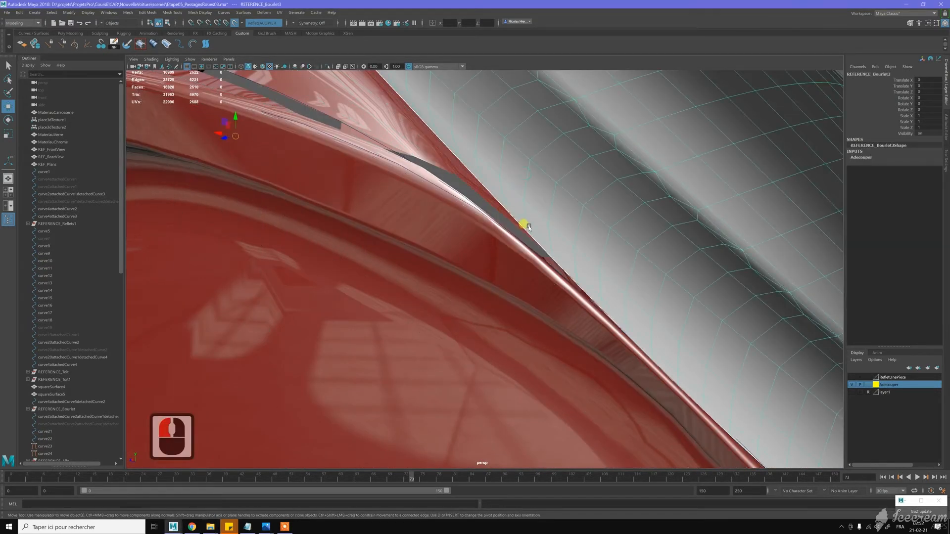
scroll(515, 257, "down", 8)
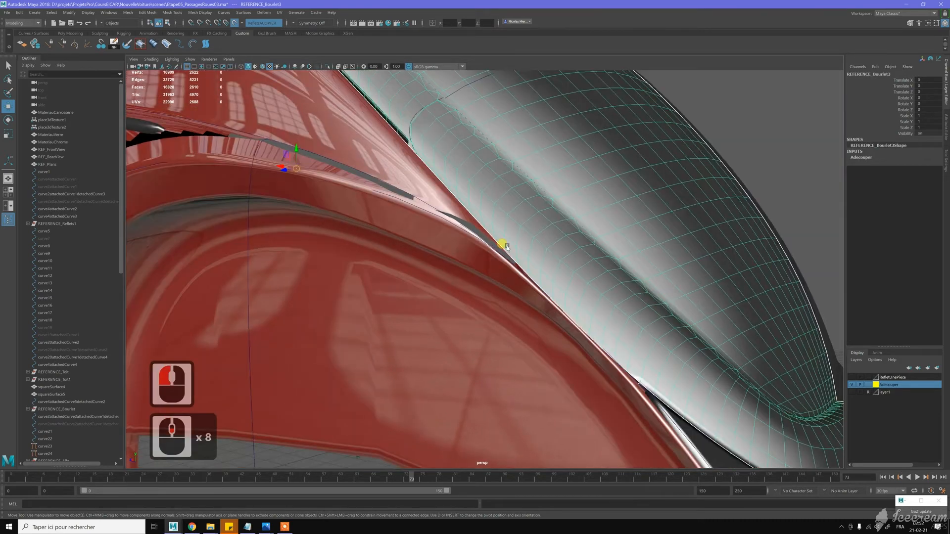
middle_click_drag(450, 215, 443, 147, "alt")
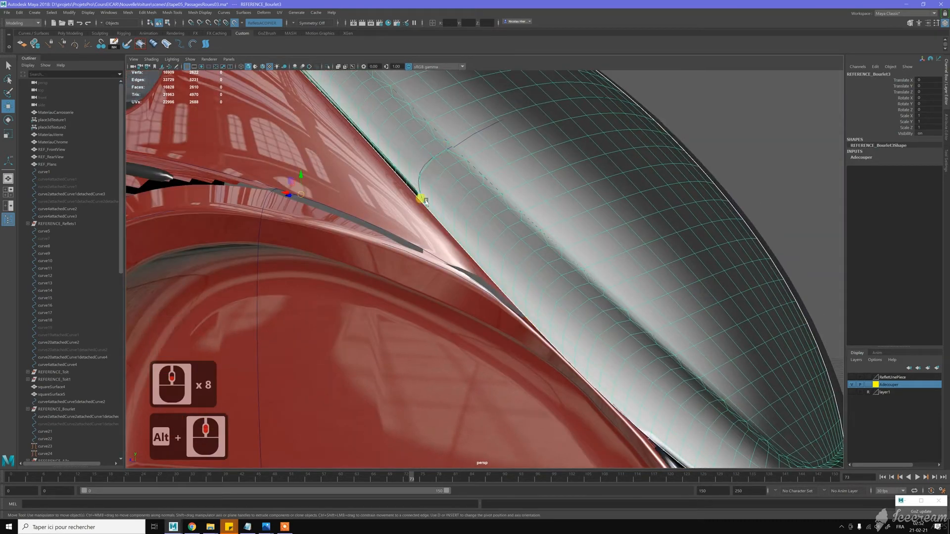
middle_click_drag(475, 225, 515, 297, "alt")
right_click_drag(516, 299, 448, 262, "alt")
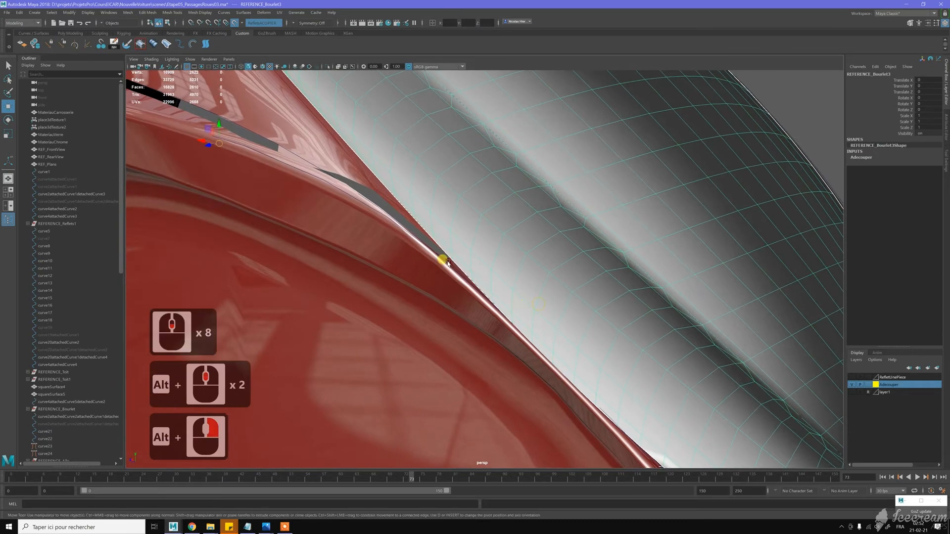
- Select the red body mesh and examine where the remaining gap narrows to a point along the wheel-arch rim
left_click(475, 242)
left_click_drag(476, 242, 495, 240, "alt")
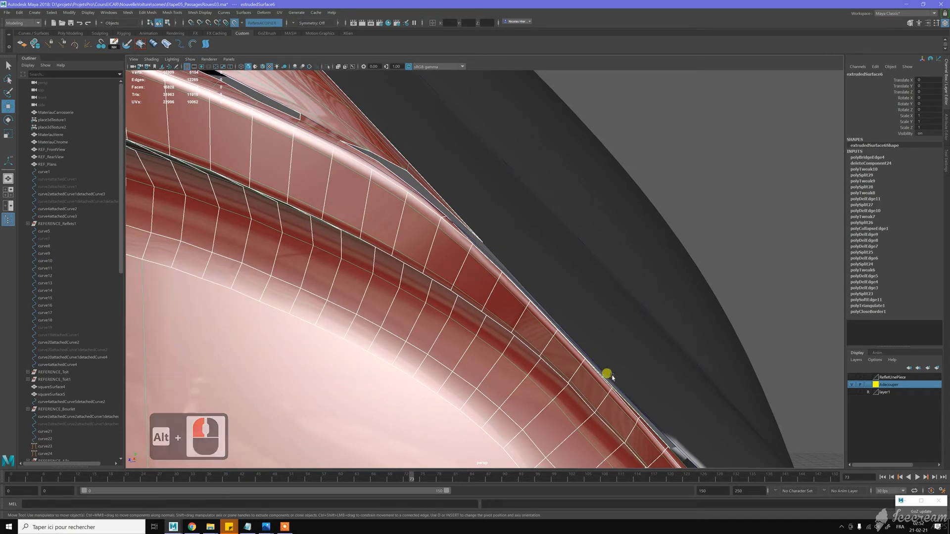
middle_click_drag(668, 426, 554, 321, "alt")
left_click_drag(555, 323, 577, 355, "alt")
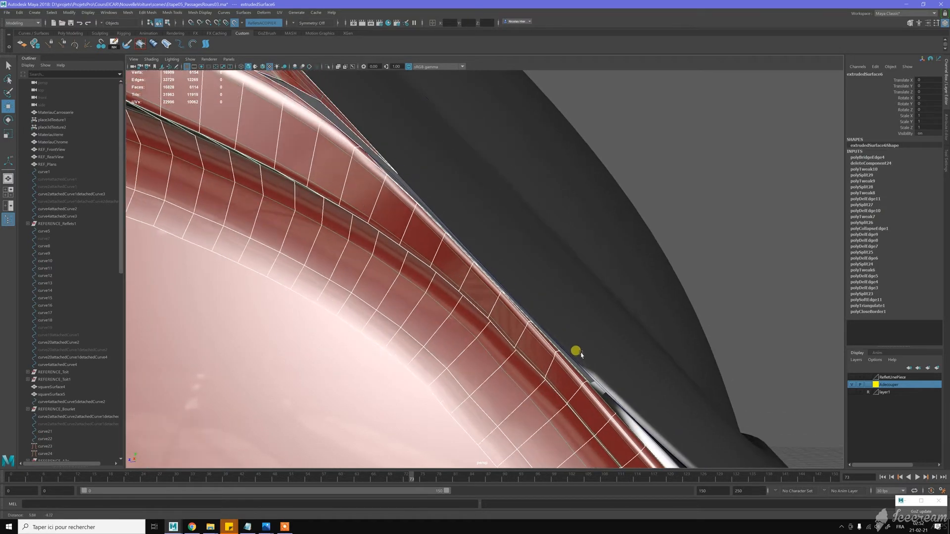
middle_click_drag(434, 216, 579, 381, "alt")
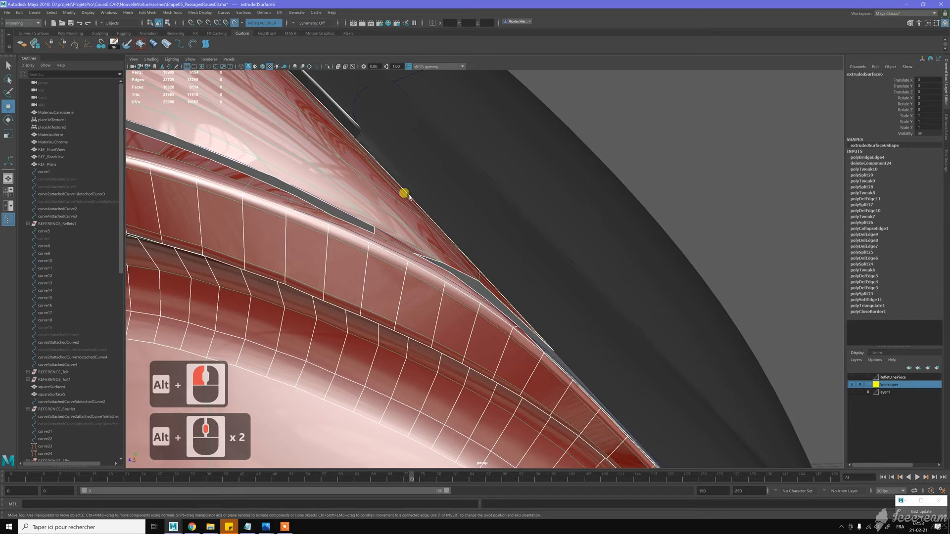
mouse_move(479, 247)
left_mouse_down("alt")
mouse_move(454, 248)
mouse_move(464, 249)
left_mouse_up("alt")
middle_click_drag(463, 249, 423, 208, "alt")
left_click_drag(424, 208, 434, 208, "alt")
middle_click_drag(501, 234, 497, 235, "alt")
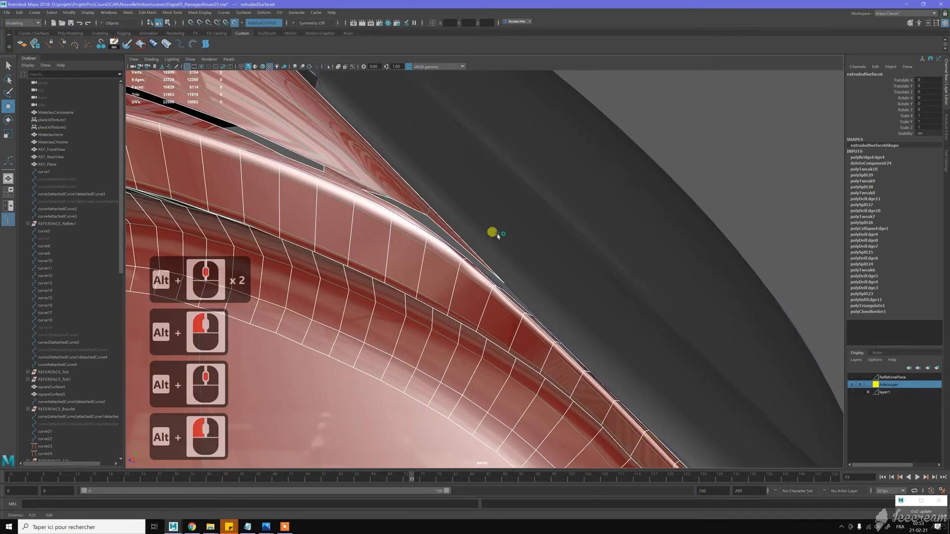
right_click_drag(496, 238, 507, 265, "alt")
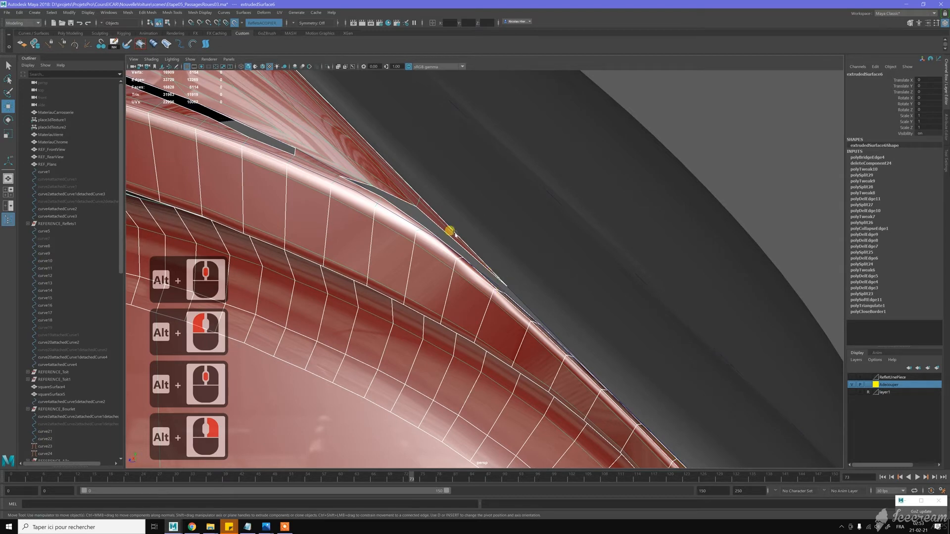
left_click_drag(483, 267, 479, 267, "alt")
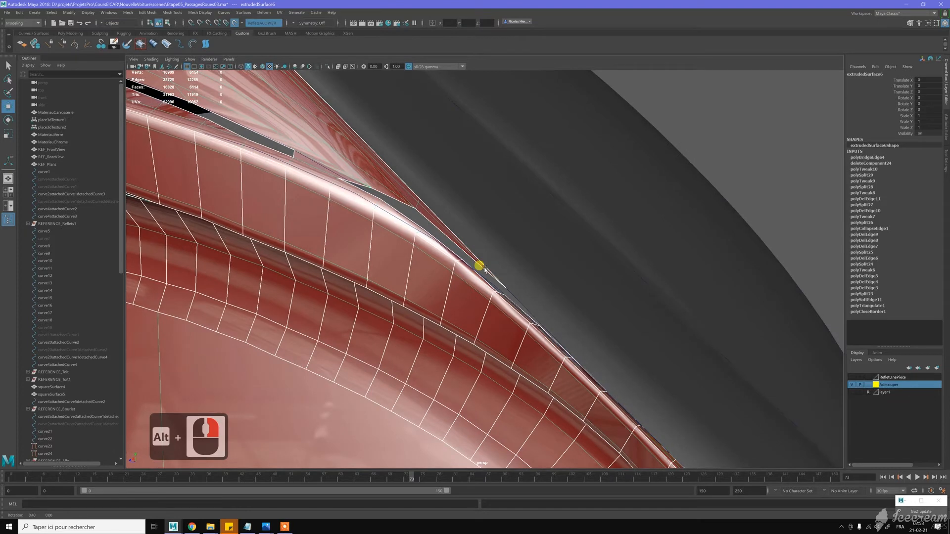
middle_click_drag(479, 267, 487, 272, "alt")
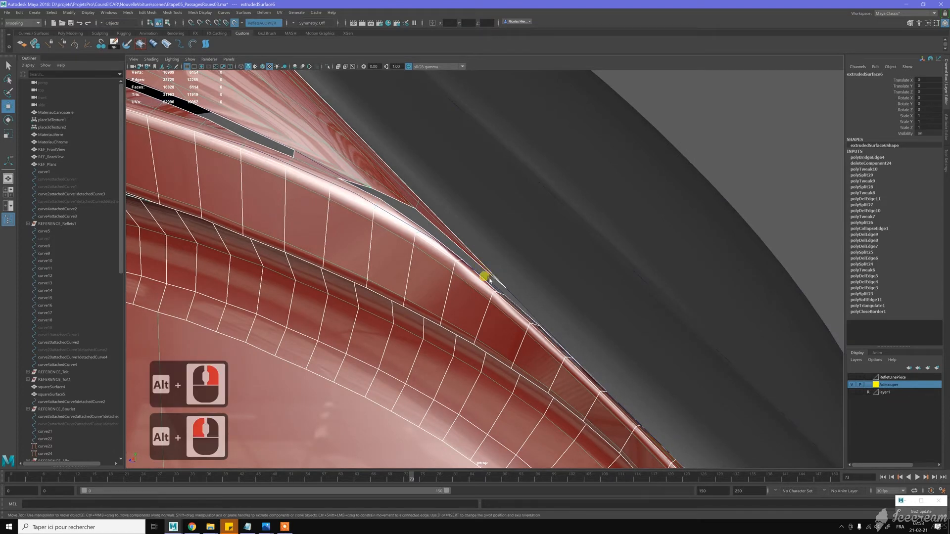
- Delete the thin face beside the rim at the pointed end of the gap
left_click_drag(487, 284, 494, 302, "alt")
right_click_drag(494, 302, 529, 332, "alt")
left_click_drag(510, 311, 504, 311, "alt")
key("w")
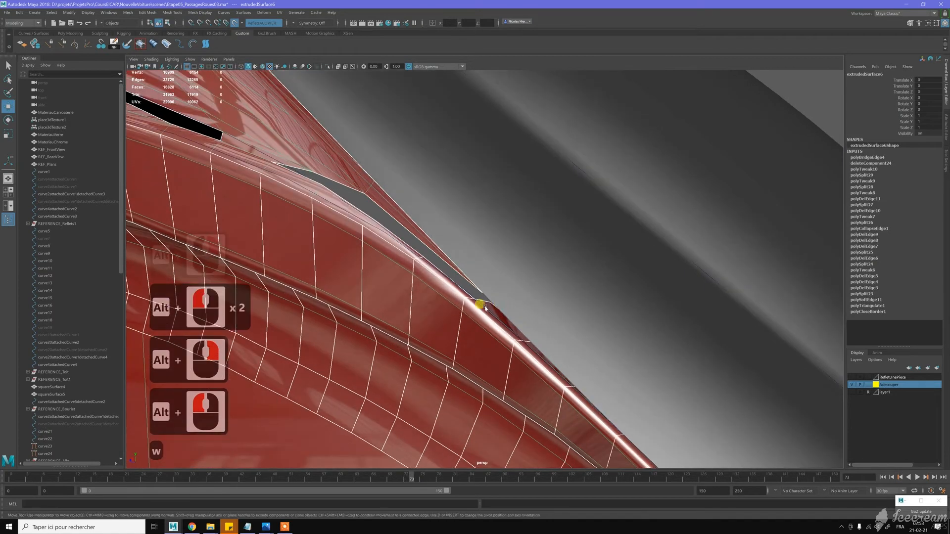
right_click(489, 309)
left_click(492, 310)
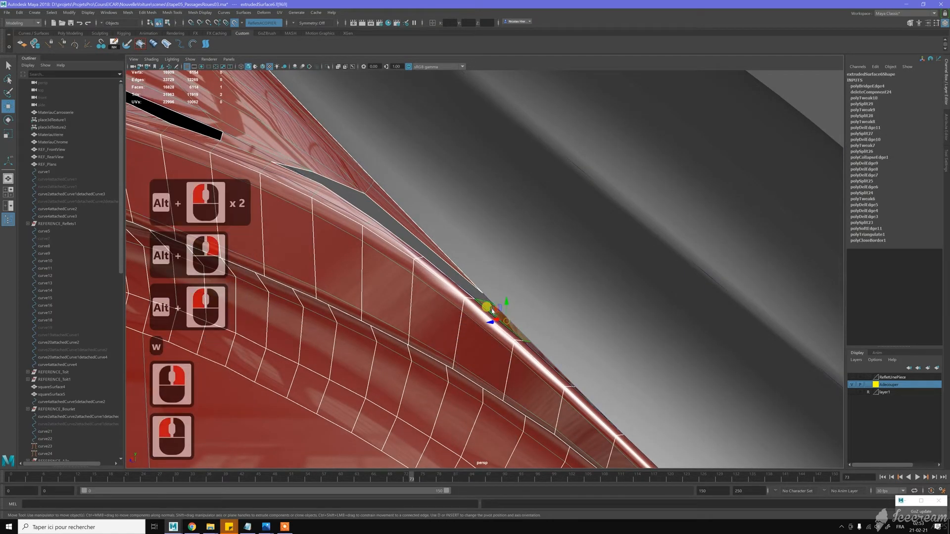
key("Delete")
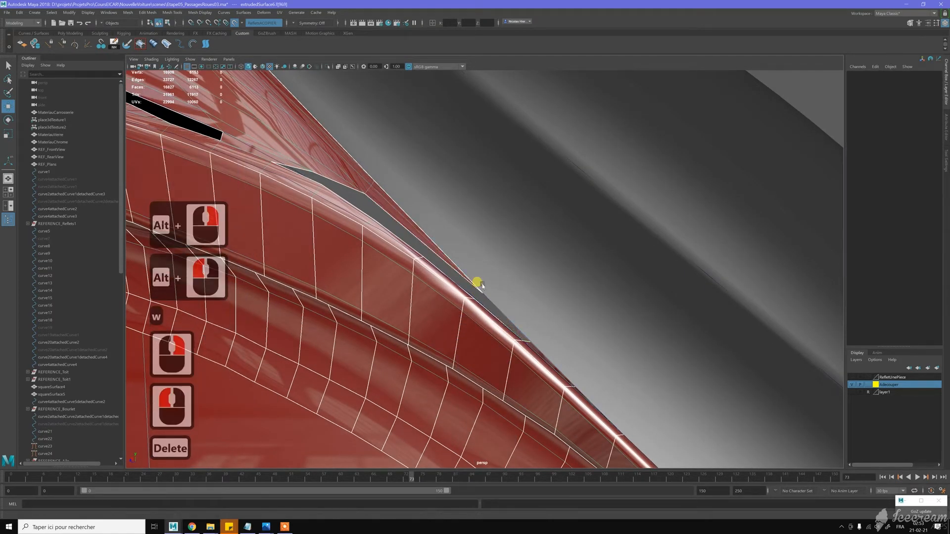
- Select the facing body and rim border edges near the gap's pointed end and bridge them with a new face
key("w")
right_click_drag(451, 274, 452, 260)
left_click(445, 265)
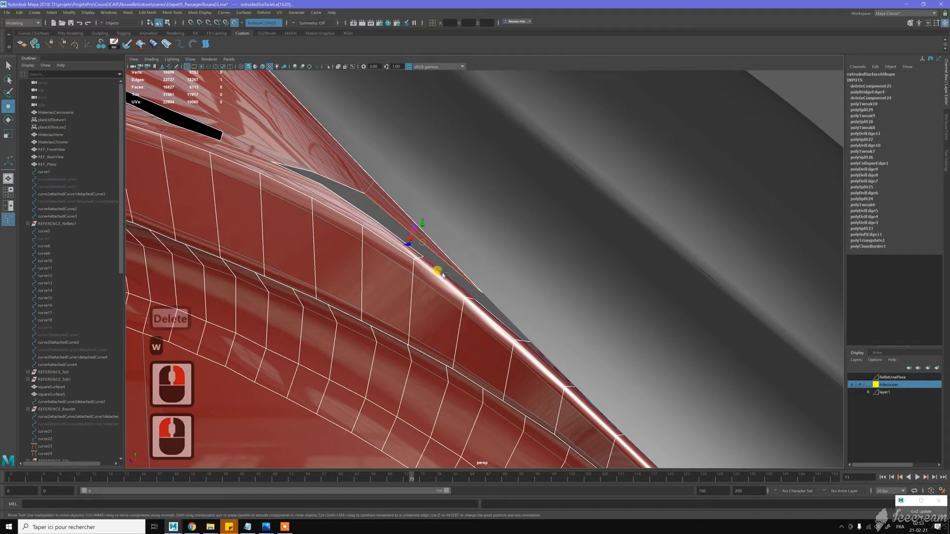
left_click(443, 274, "shift")
right_click_drag(443, 275, 435, 357, "shift")
key("w")
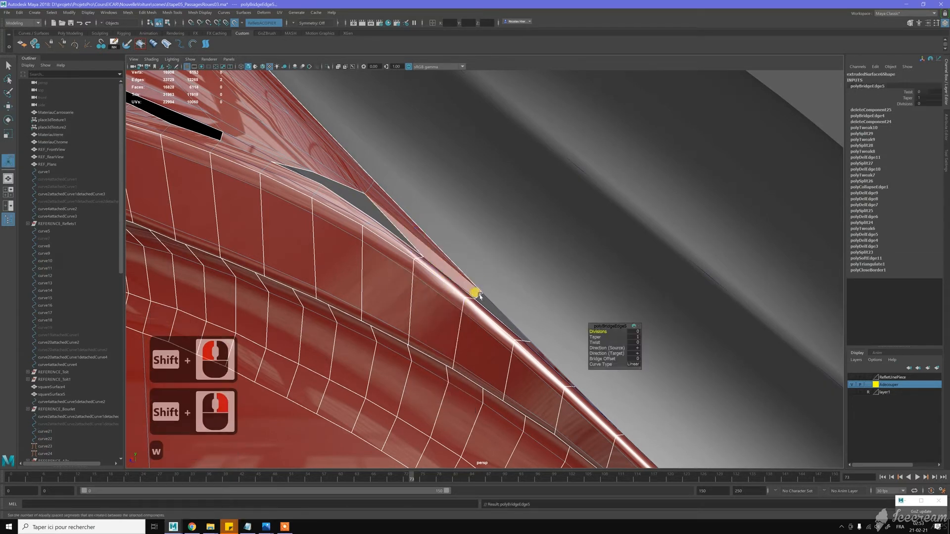
- Bridge the end edge of the new face to the adjoining rim edge to close the gap's tip
left_click(497, 301)
left_click(524, 333, "shift")
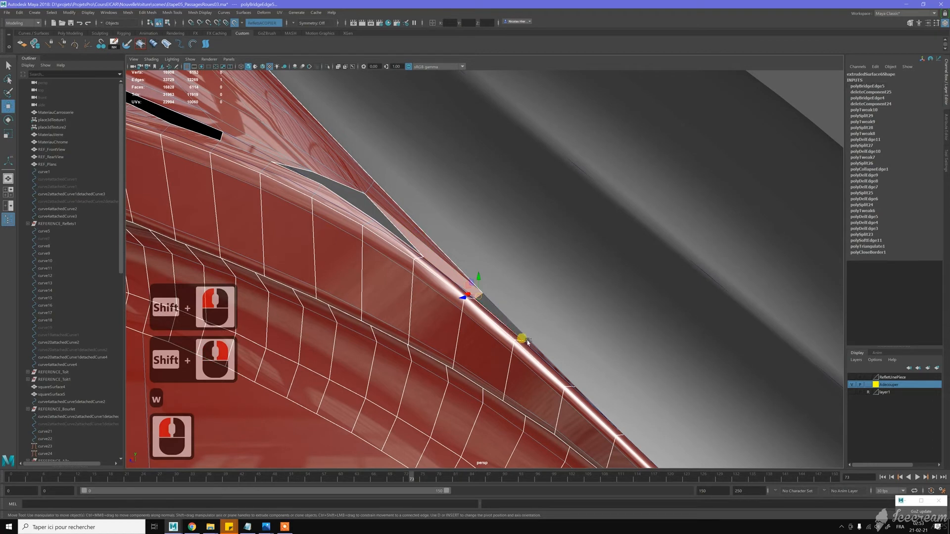
right_click_drag(468, 306, 460, 393, "shift")
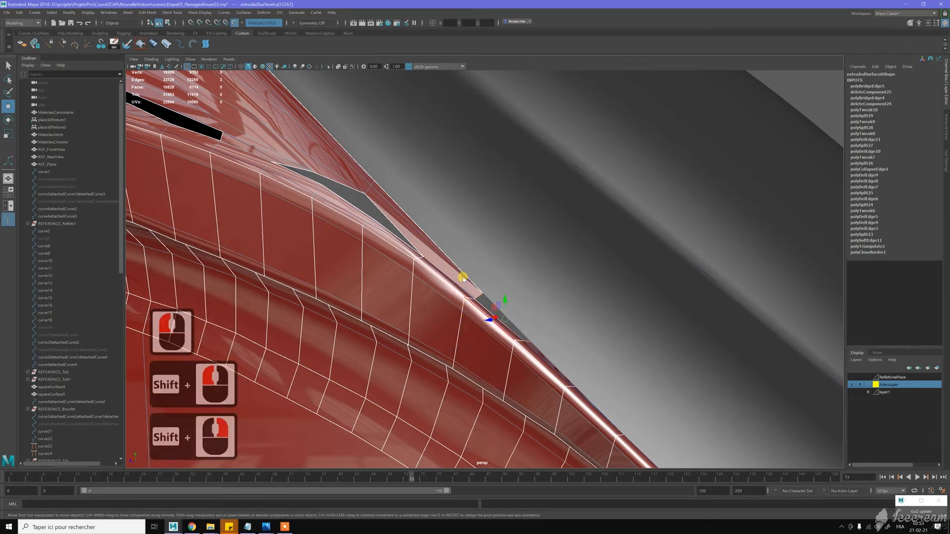
key("w")
- Try moving the outer vertex at the tip of the new bridge with the Move tool, undoing each attempt
left_click_drag(417, 251, 433, 248, "alt")
key("w")
mouse_move(489, 268)
right_mouse_down()
mouse_move(470, 267)
mouse_move(477, 265)
right_mouse_up()
left_click(505, 285)
left_click_drag(507, 268, 500, 271)
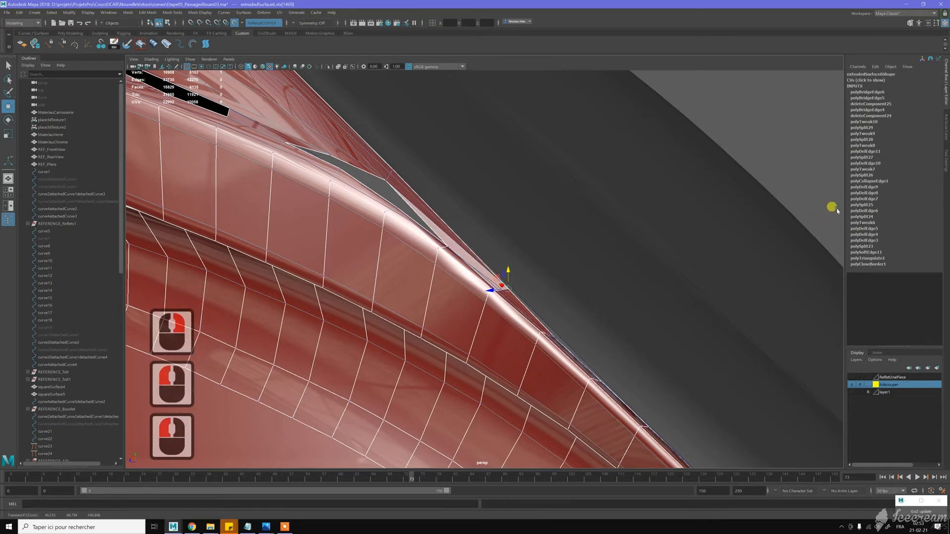
key("z")
left_click(945, 157)
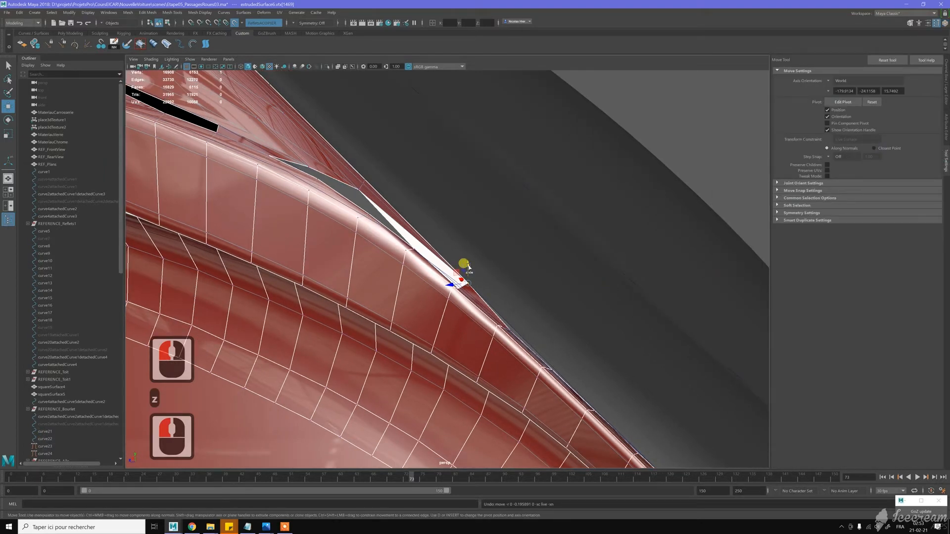
left_click_drag(499, 209, 422, 187, "alt")
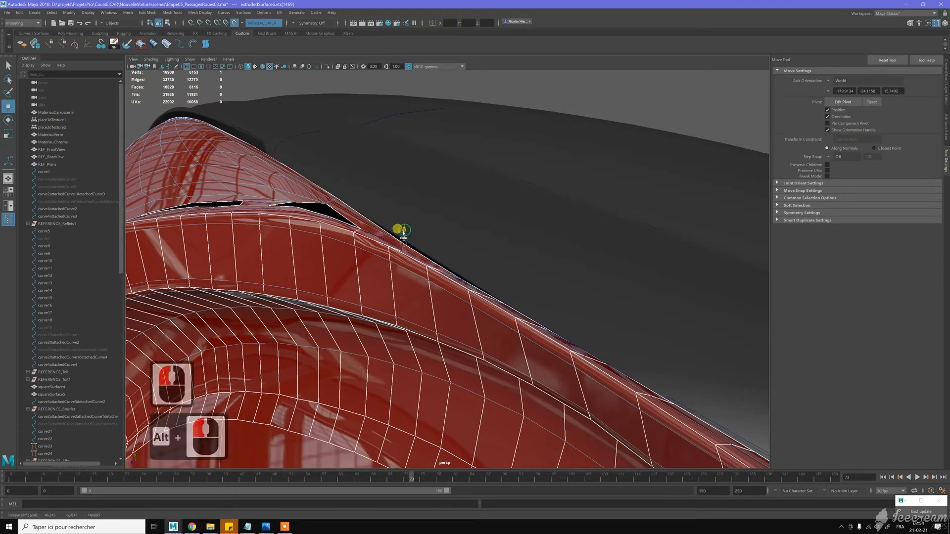
left_click_drag(404, 228, 401, 248)
key("z")
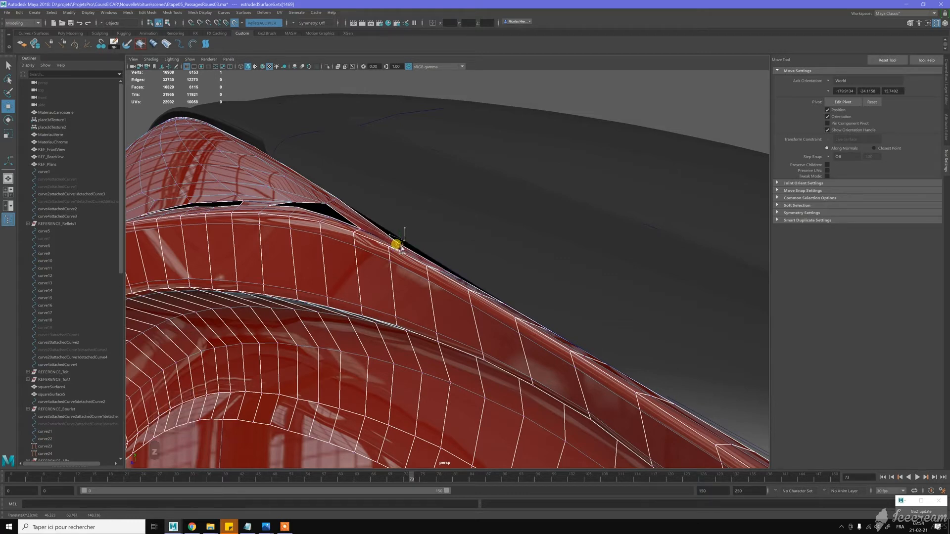
- Move the body vertex at the corner of the bridge toward the rim to narrow the remaining gap
left_click_drag(426, 203, 454, 214, "alt")
scroll(389, 196, "up", 2)
middle_click_drag(389, 196, 396, 214, "alt")
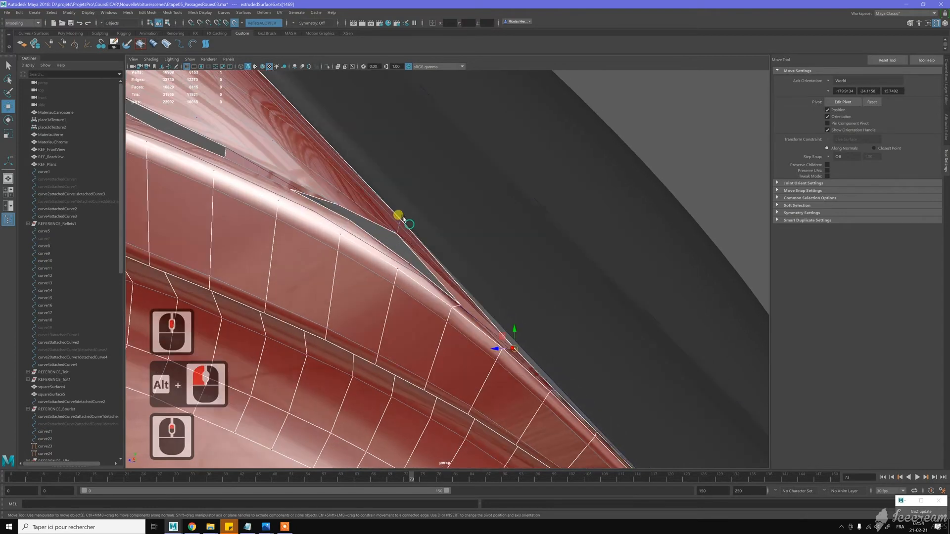
left_click(407, 234)
left_click(413, 240, "shift")
left_click(398, 214, "shift")
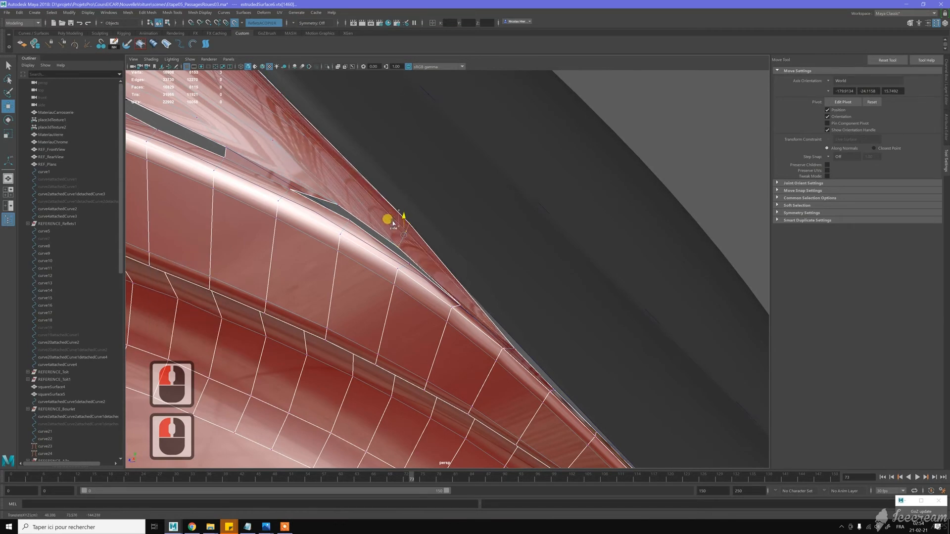
key("z")
left_click_drag(434, 204, 340, 230, "alt")
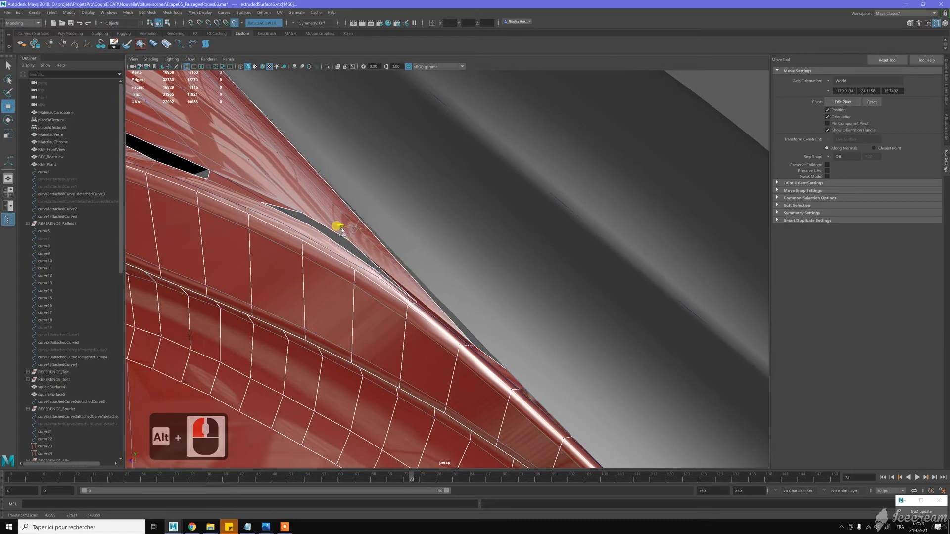
left_click(340, 230)
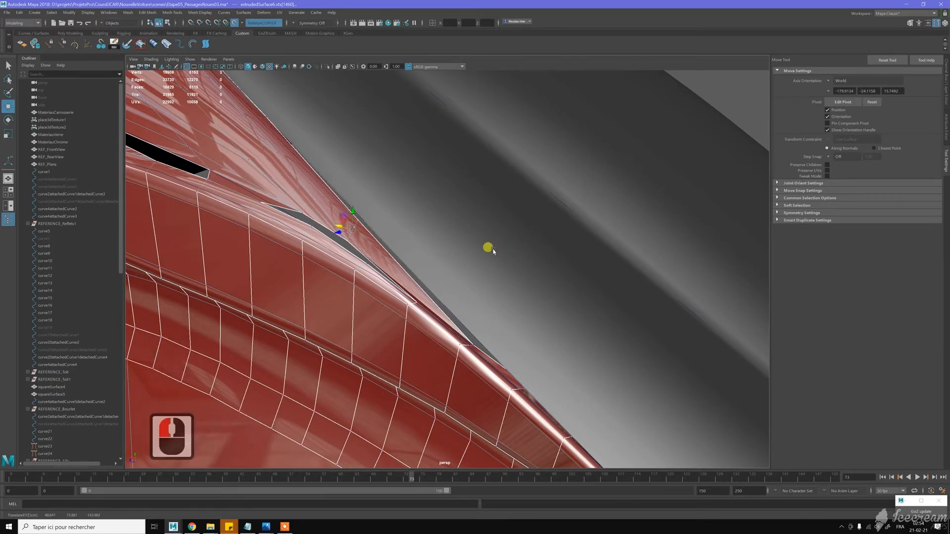
- Move the outer vertex at the bridge's tip outward to smooth the transition into the wheel-arch rim
left_click_drag(492, 244, 458, 203, "alt")
left_click_drag(537, 256, 495, 231, "alt")
middle_click_drag(490, 232, 498, 243, "alt")
right_click_drag(498, 282, 511, 306, "alt")
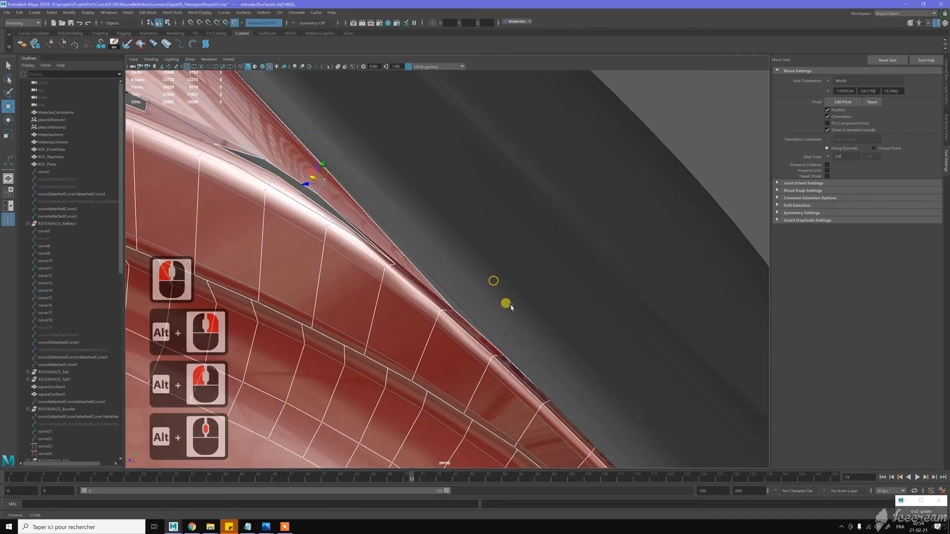
left_click(448, 308)
left_click_drag(456, 296, 468, 291)
middle_click_drag(565, 325, 589, 301, "alt")
left_click_drag(590, 302, 592, 303, "alt")
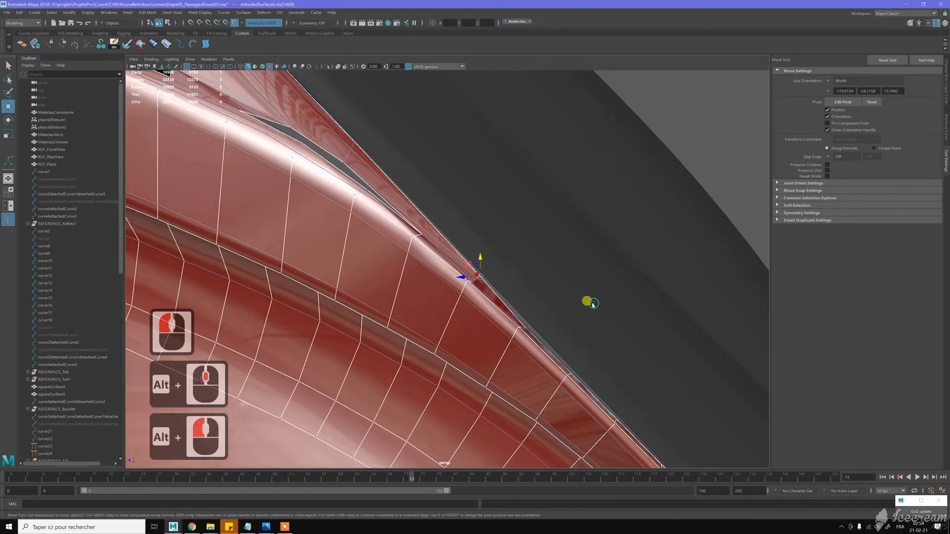
- Try repositioning the next outer rim vertex below the bridge's tip and undo the moves
left_click(523, 327)
middle_click_drag(525, 311, 530, 309)
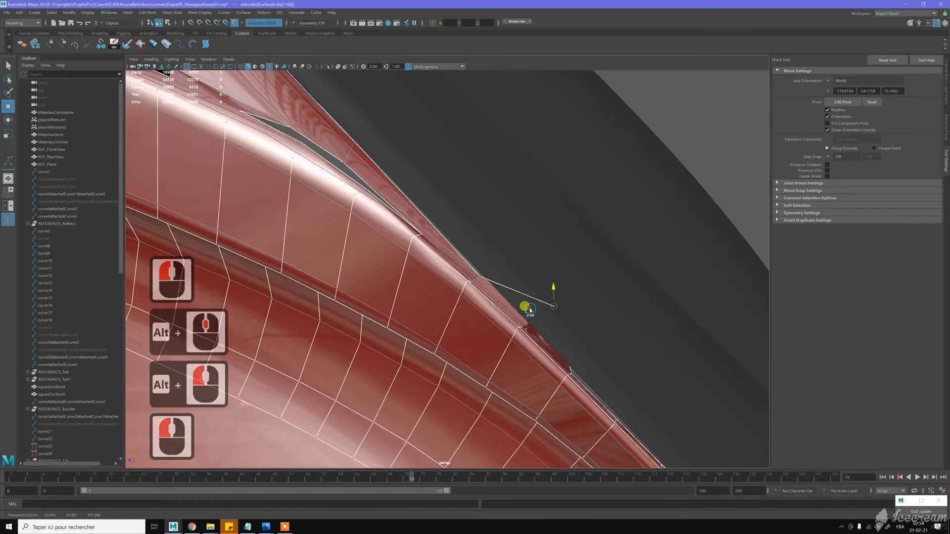
left_click(528, 310)
key("z")
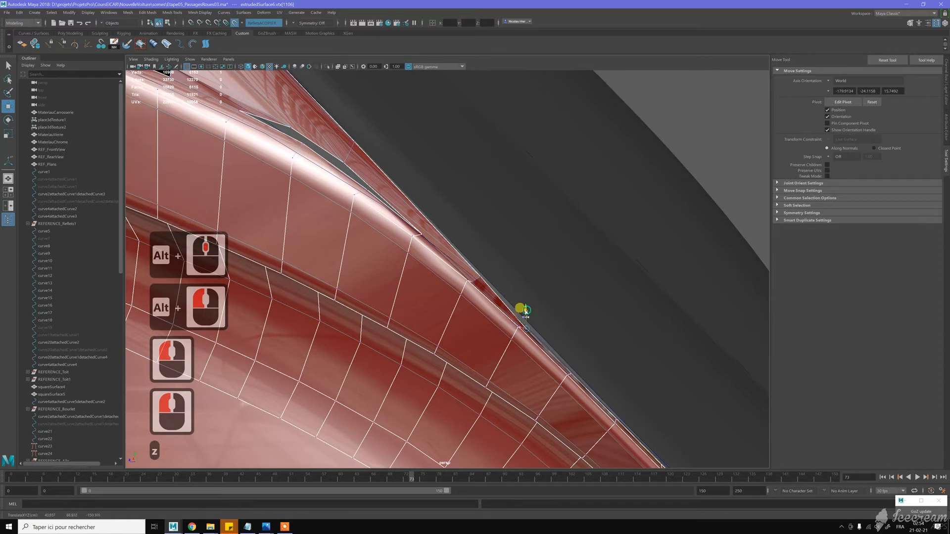
left_click_drag(525, 311, 526, 314)
key("z")
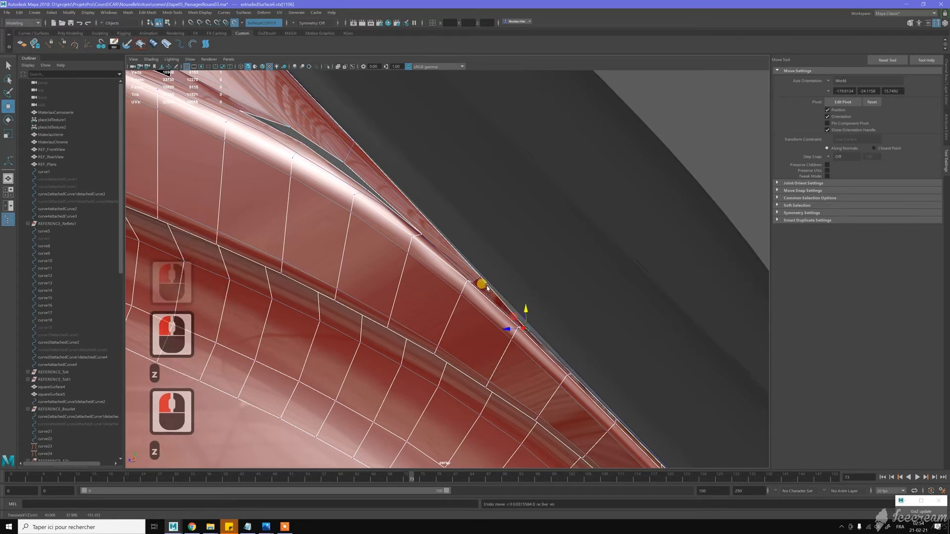
- Slide the outer rim vertex at the bridge's tip inward along its short edge to narrow the rim there
left_click(478, 278)
left_click_drag(479, 258, 464, 263, "ctrl+shift")
middle_click_drag(465, 262, 471, 271, "alt")
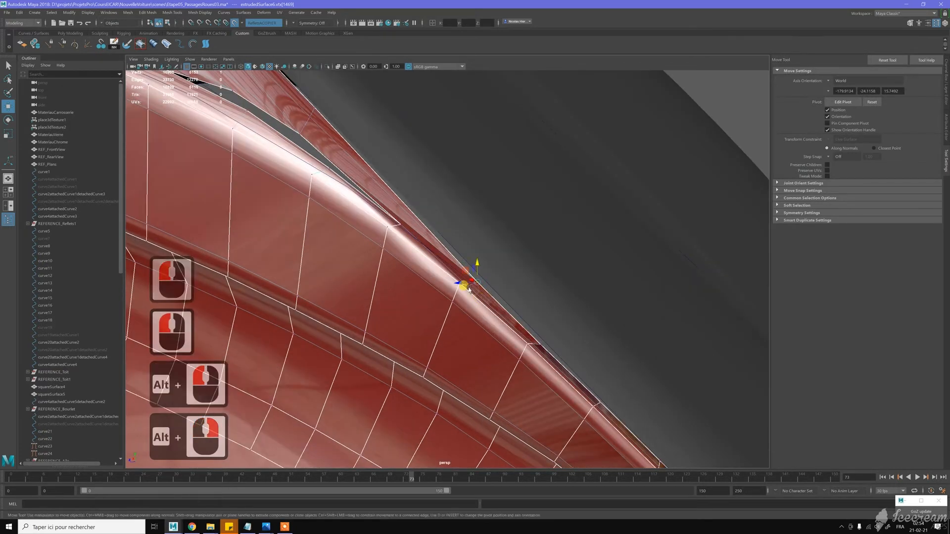
left_click(469, 278)
left_click_drag(469, 270, 420, 250, "ctrl+shift")
key("z")
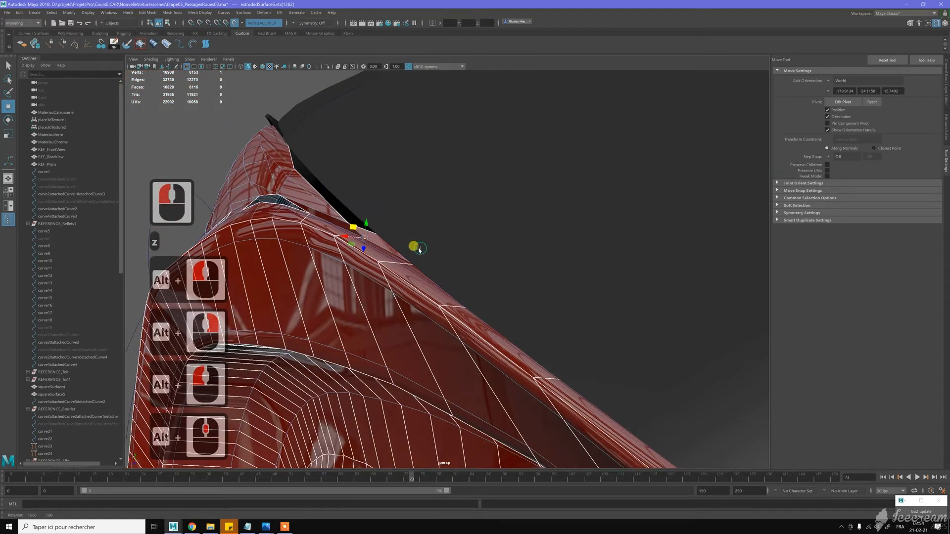
left_click(375, 251, "alt")
left_click_drag(356, 241, 333, 246, "ctrl+shift")
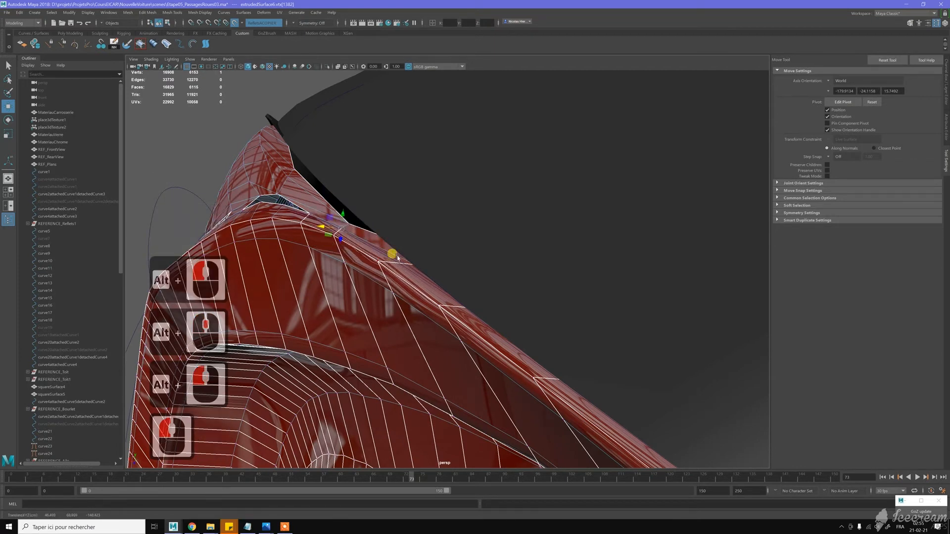
- Slide the next two outer rim vertices inward along their short edges and return the body to object selection
left_click(408, 266)
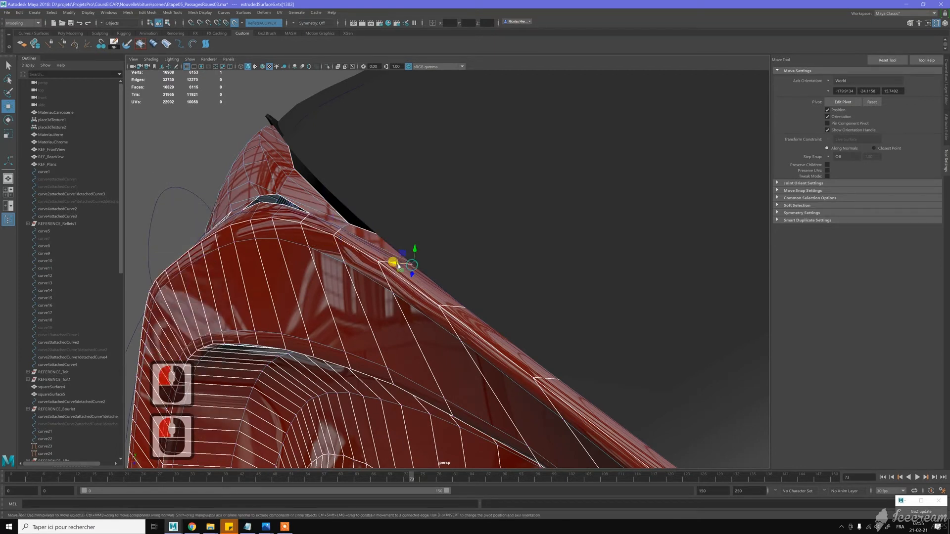
left_click_drag(396, 265, 369, 272, "ctrl+shift")
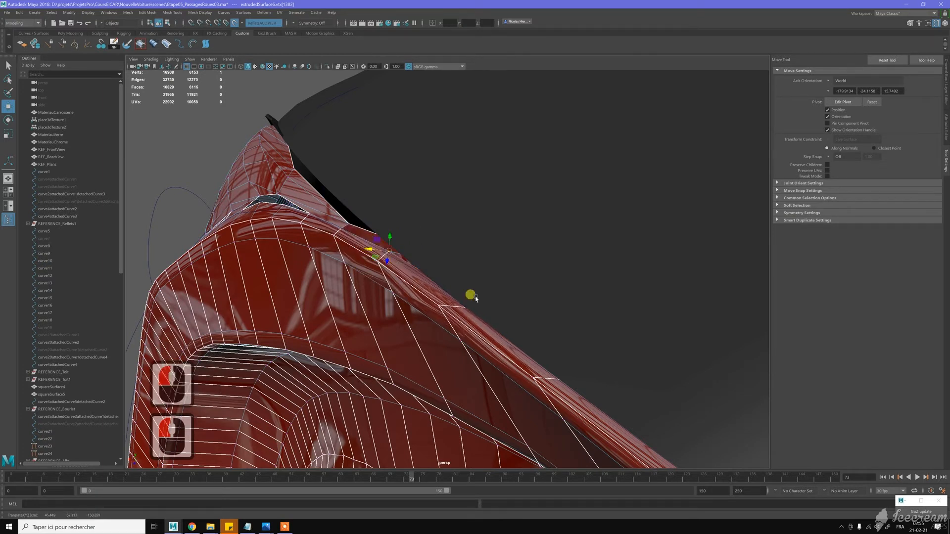
left_click(462, 305)
mouse_move(461, 305)
left_mouse_down("ctrl+shift")
mouse_move(424, 315)
mouse_move(432, 314)
mouse_move(441, 224)
mouse_move(474, 232)
left_mouse_up("ctrl+shift")
scroll(497, 248, "down", 5)
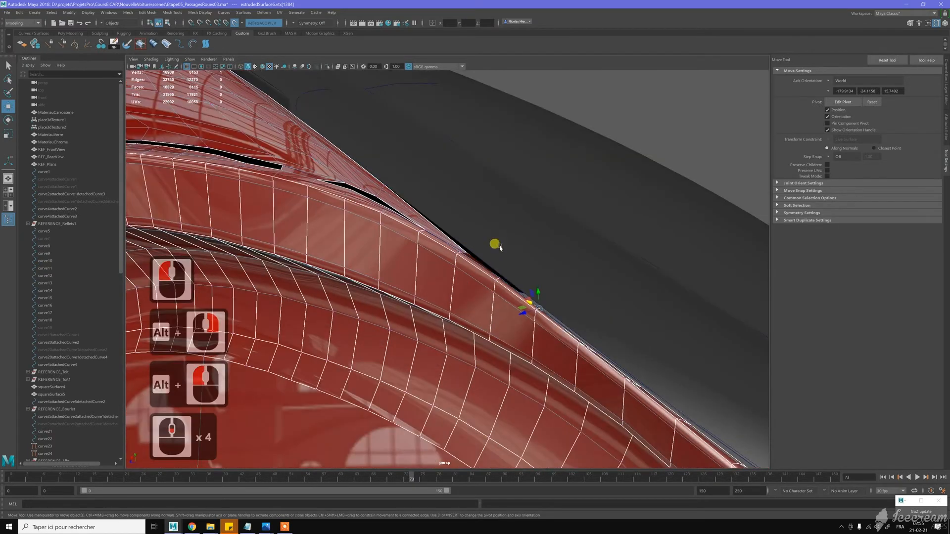
left_click_drag(541, 298, 453, 204, "alt")
middle_click_drag(453, 203, 416, 213, "alt")
key("w")
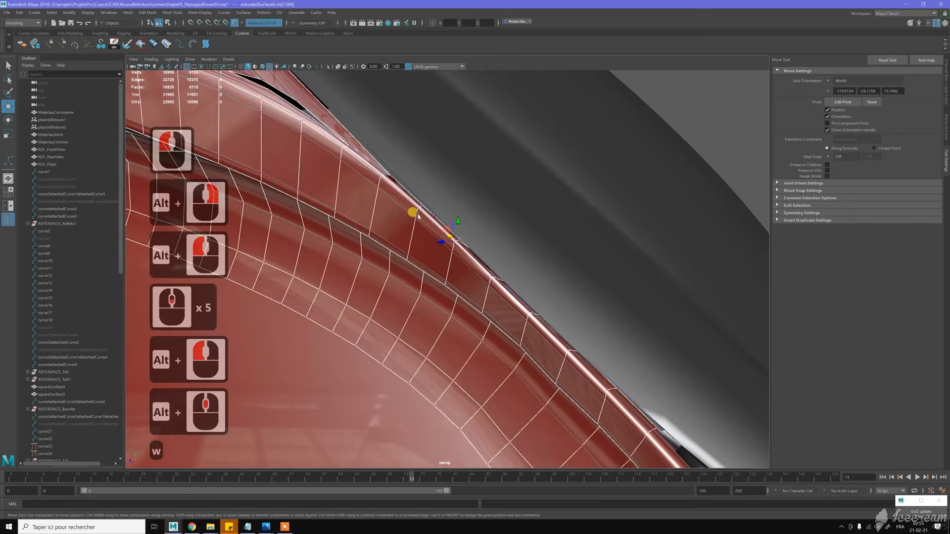
right_click_drag(417, 215, 441, 206)
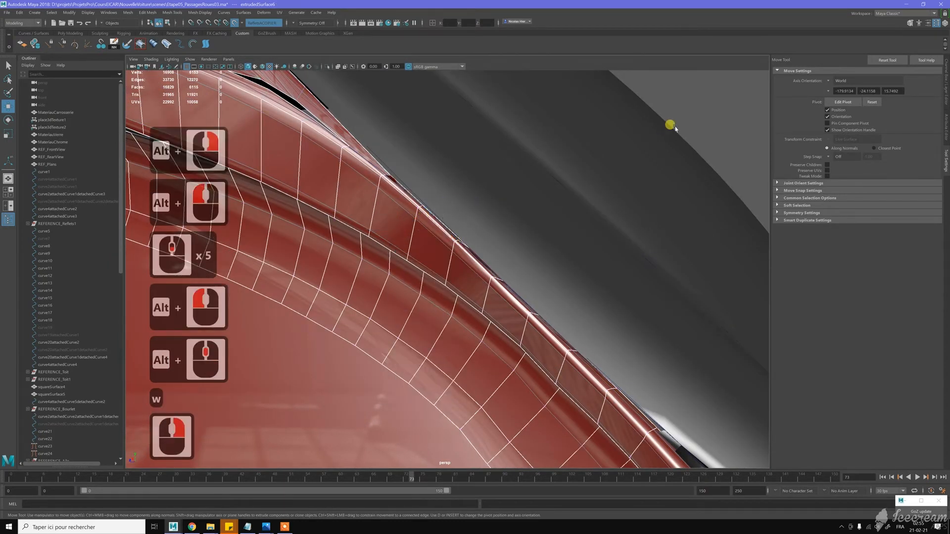
- Deselect the body and examine the reflections along the wheel-arch rim around the bridge's tip
left_click(540, 212)
scroll(510, 210, "up", 6)
scroll(488, 216, "down", 10)
left_click_drag(488, 216, 453, 260, "alt")
right_click_drag(465, 279, 511, 269, "alt")
key("q")
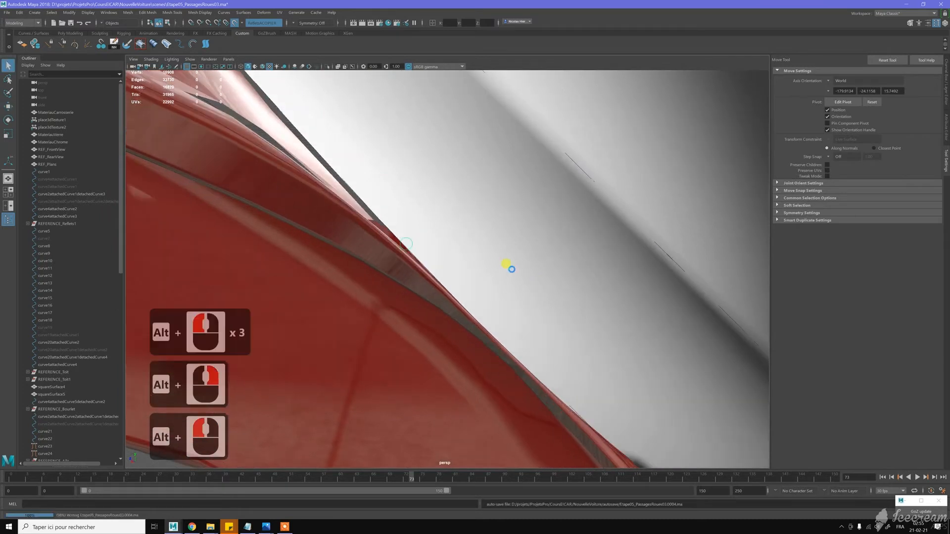
key("w")
middle_click_drag(505, 267, 476, 238, "alt")
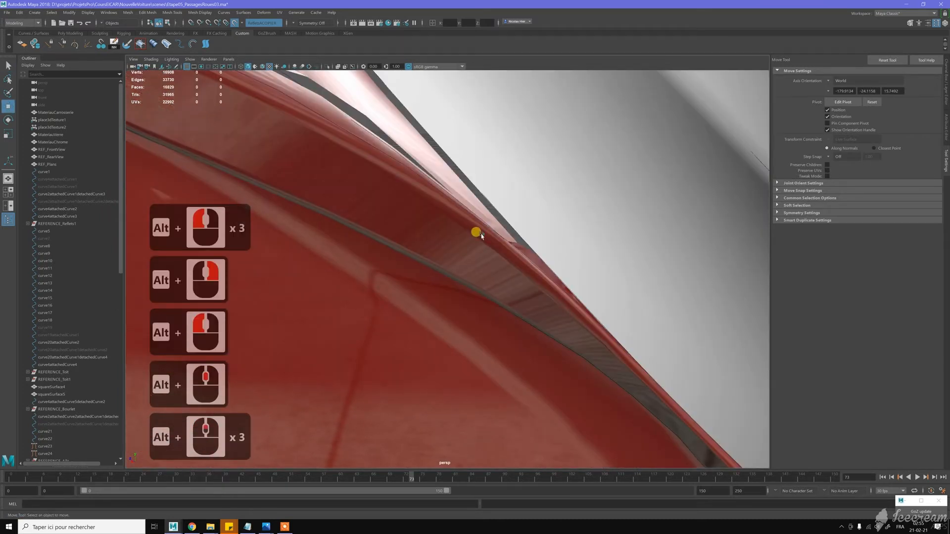
- Reposition neighbouring vertices along the rim's upper edge at the bridge's tip to smooth the transition into the body
left_click(476, 233)
left_click_drag(476, 233, 519, 240, "alt")
right_click_drag(520, 238, 507, 237)
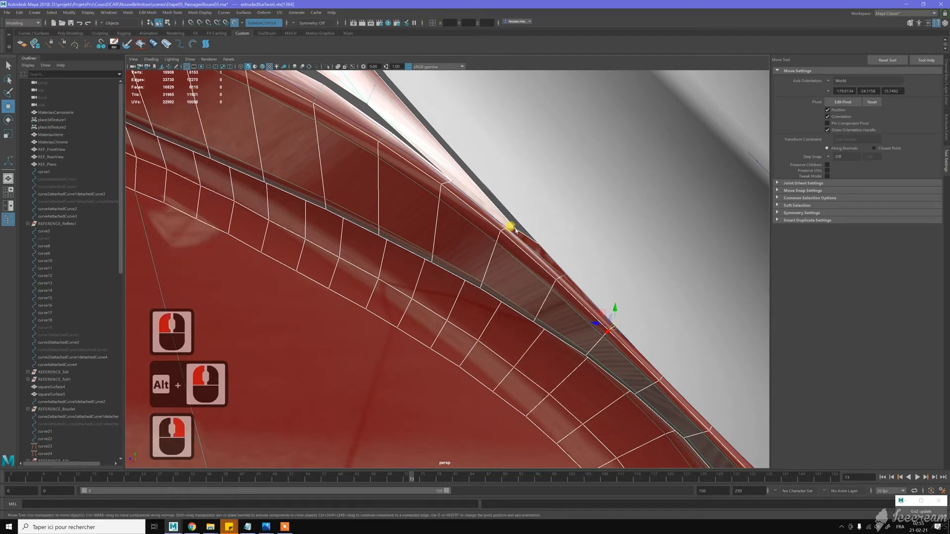
left_click(515, 226)
mouse_move(516, 212)
left_mouse_down()
mouse_move(547, 202)
mouse_move(486, 206)
mouse_move(463, 195)
left_mouse_up()
middle_click_drag(463, 195, 388, 185, "alt")
scroll(355, 163, "up", 4)
left_click_drag(322, 104, 334, 84)
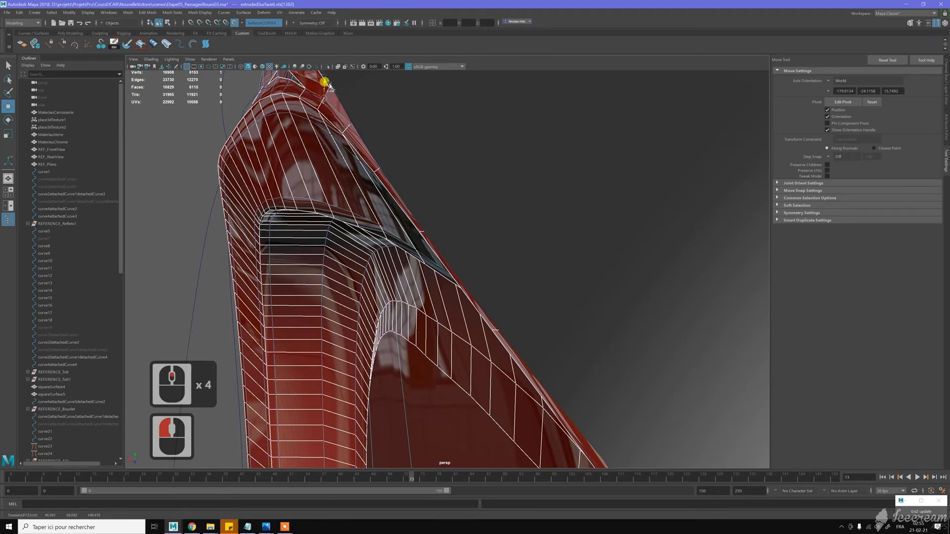
- Select the border edges of the small gap between the rim and the body near the bridge's tip and fill the hole
left_click_drag(432, 144, 510, 232, "alt")
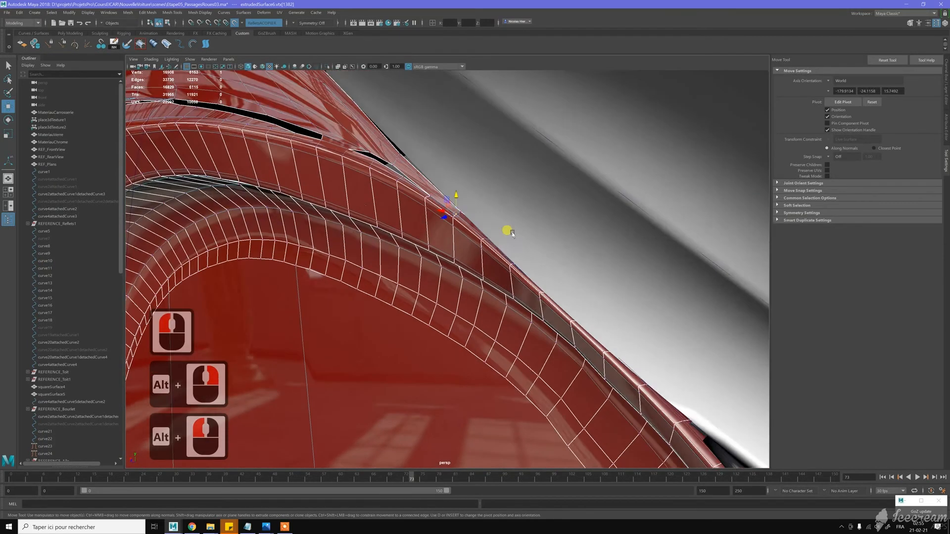
scroll(458, 212, "down", 10, "alt")
left_click(405, 204, "alt")
key("w")
scroll(398, 195, "up", 4)
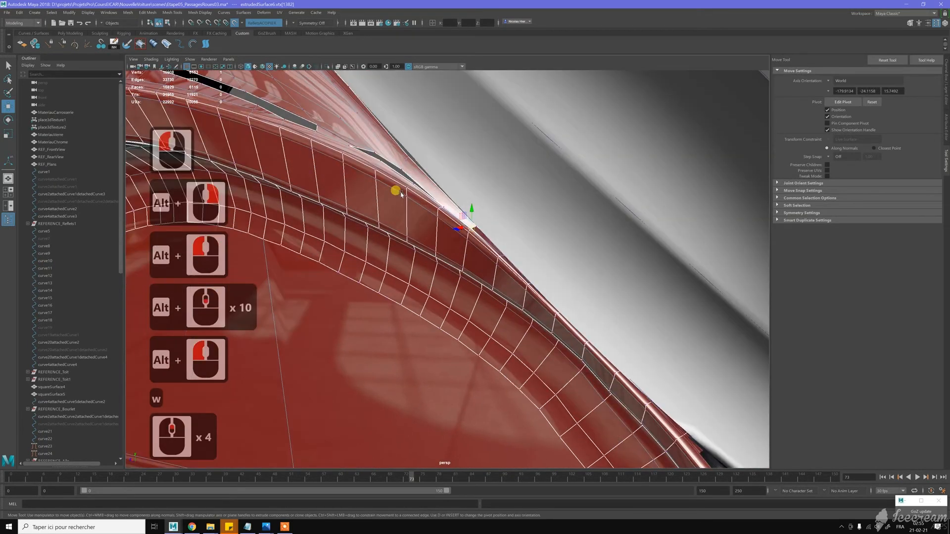
middle_click_drag(397, 194, 447, 248, "alt")
scroll(447, 249, "up", 2, "alt")
right_click_drag(449, 249, 425, 219)
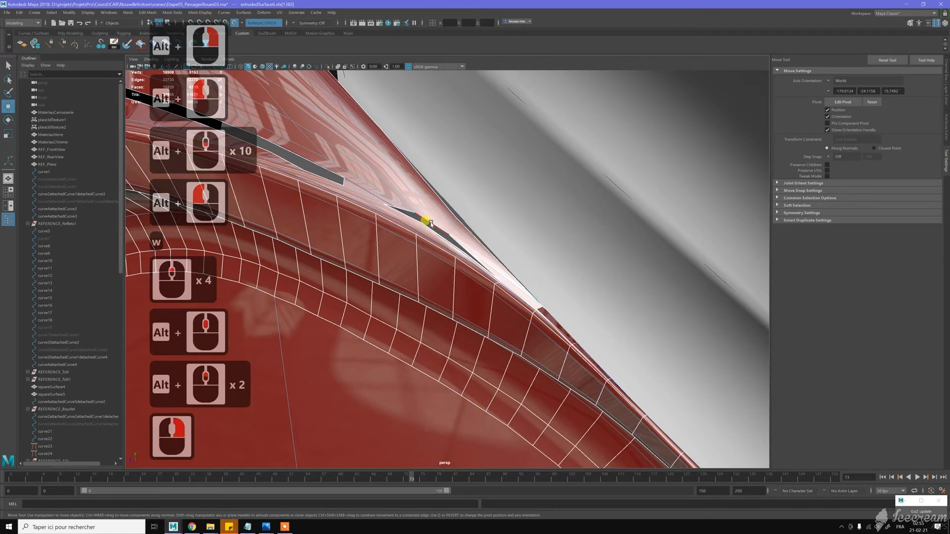
double_click(431, 224)
right_click(433, 225, "shift")
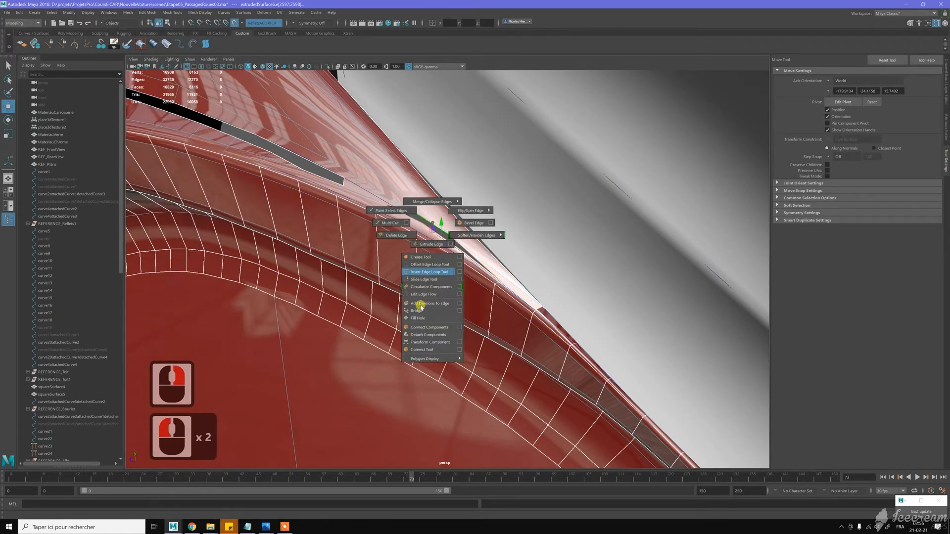
right_click(421, 319, "shift")
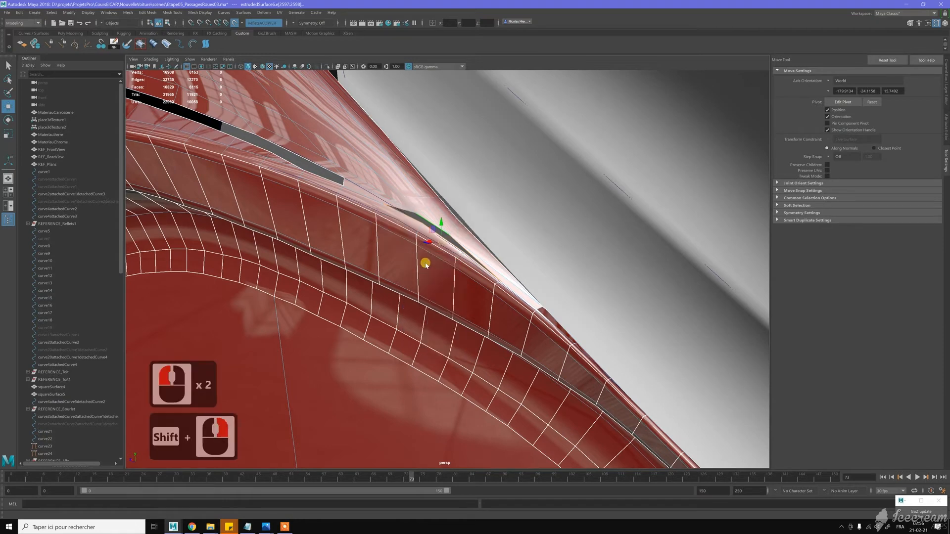
- Select the newly filled face and assign the existing Carrosserie body material to it
left_click_drag(419, 218, 413, 216, "alt")
key("w")
right_click_drag(403, 223, 418, 226)
double_click(415, 226)
left_click(414, 226)
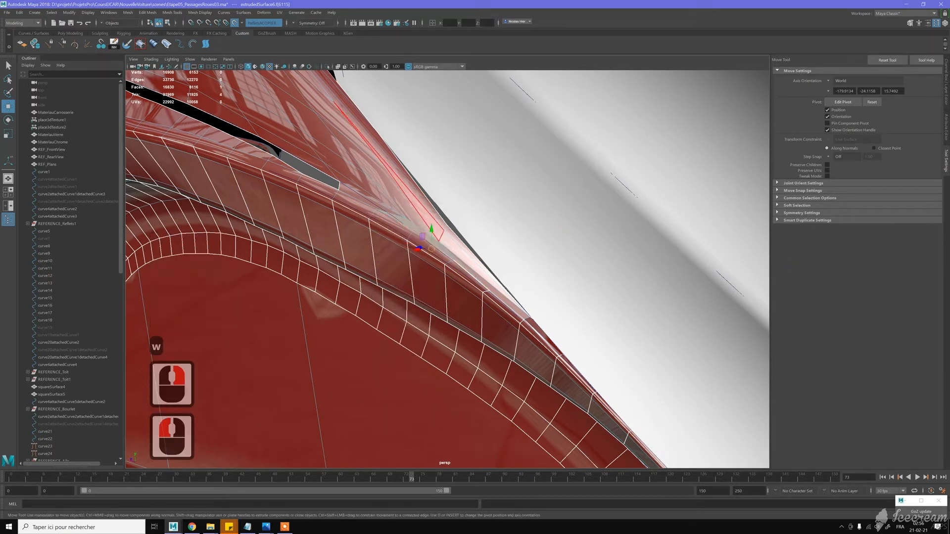
right_click_drag(949, 254, 949, 232)
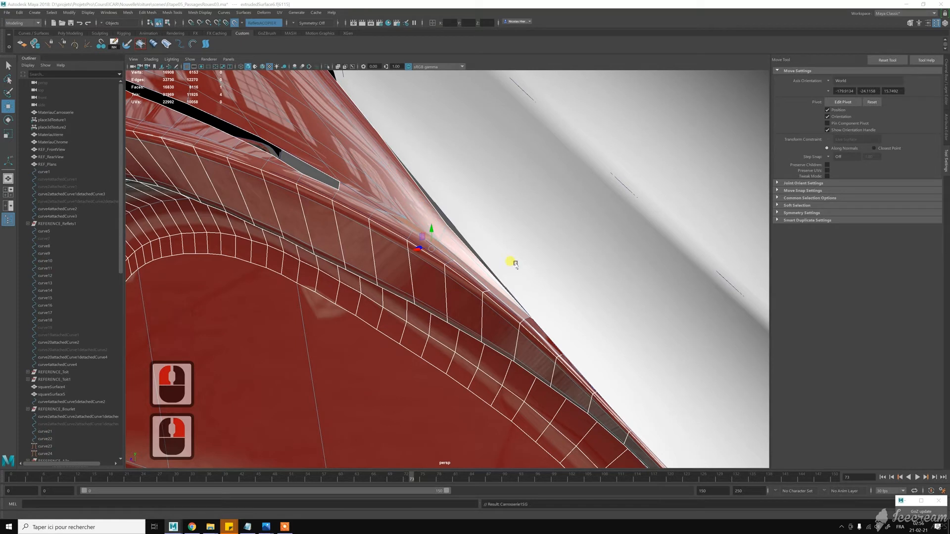
- Triangulate the filled face and return the body to object selection
right_click_drag(455, 239, 451, 320, "shift")
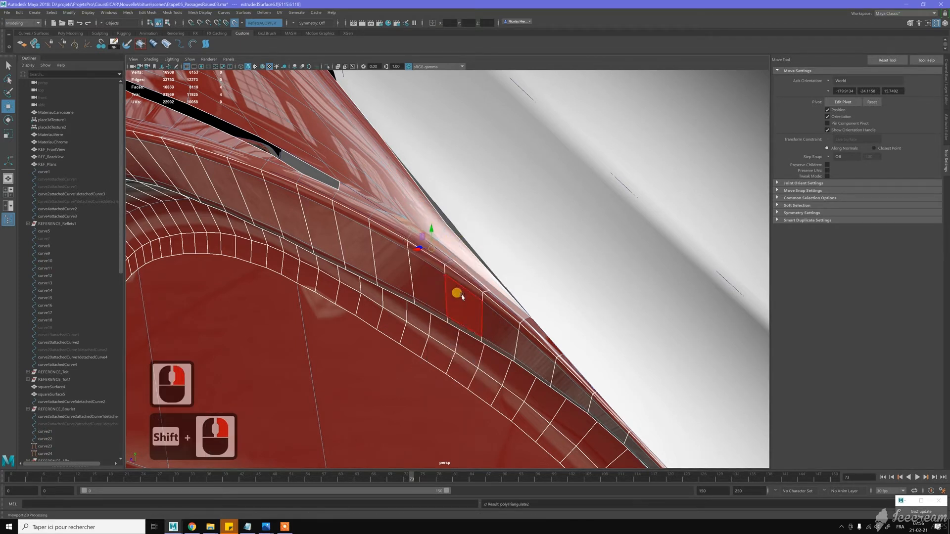
key("w")
right_click(449, 241)
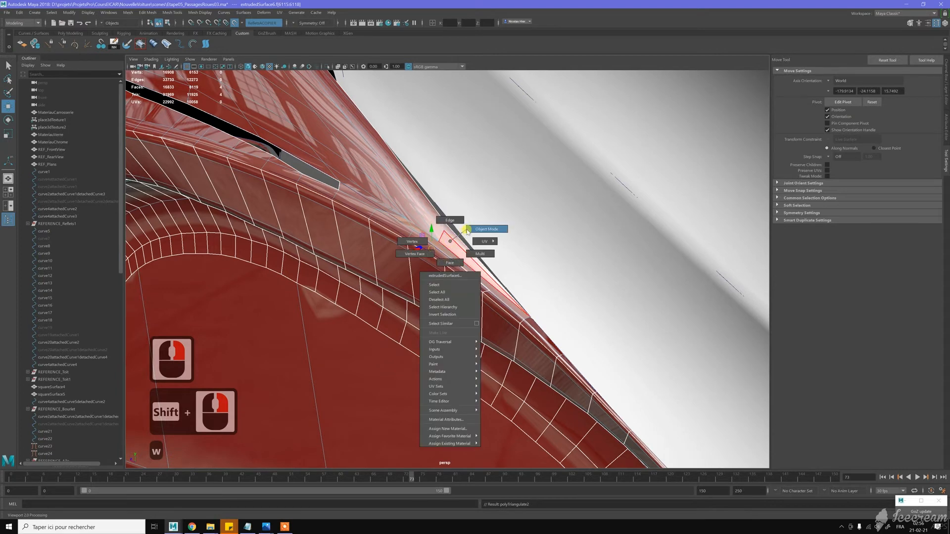
- Soften the edges of the whole car body and deselect it
scroll(458, 230, "down", 9)
scroll(459, 231, "down", 9)
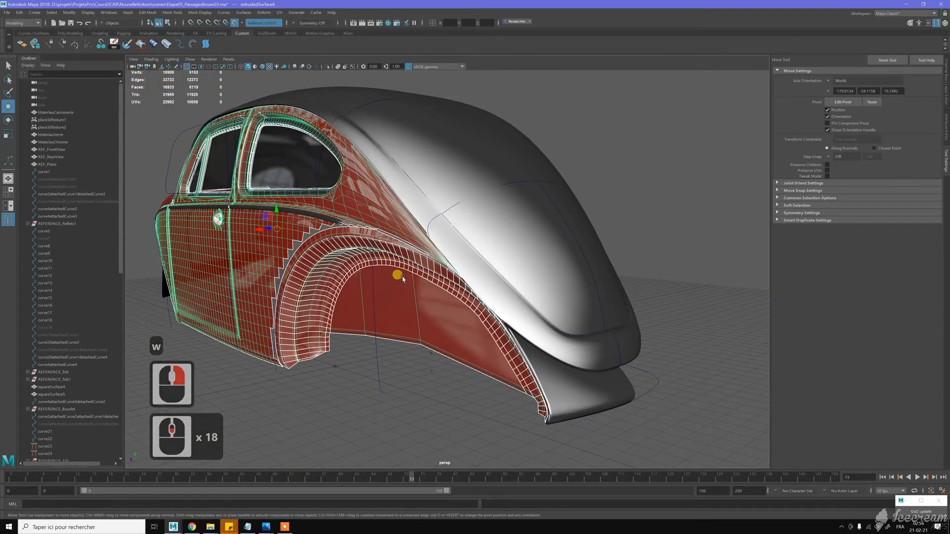
right_click(431, 301, "shift")
right_click_drag(456, 312, 481, 299, "shift")
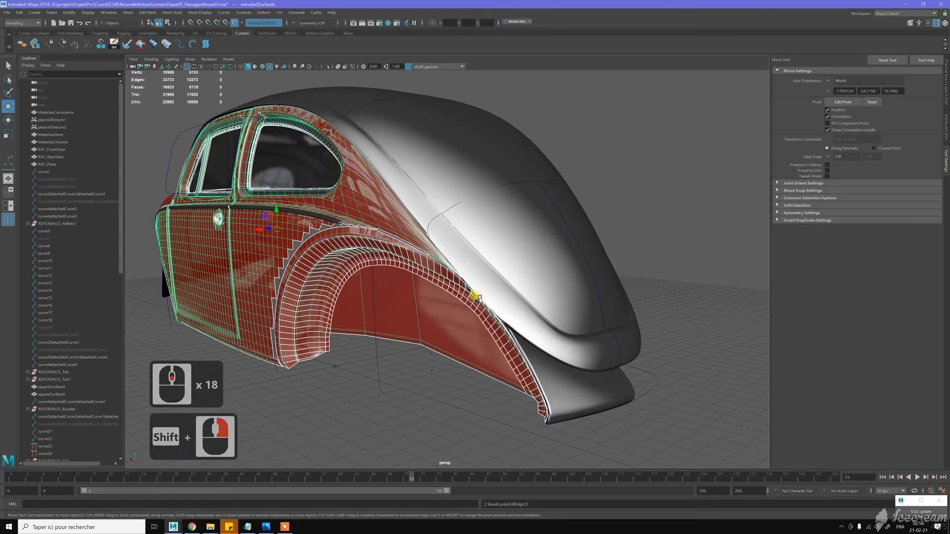
key("w")
left_click(429, 374)
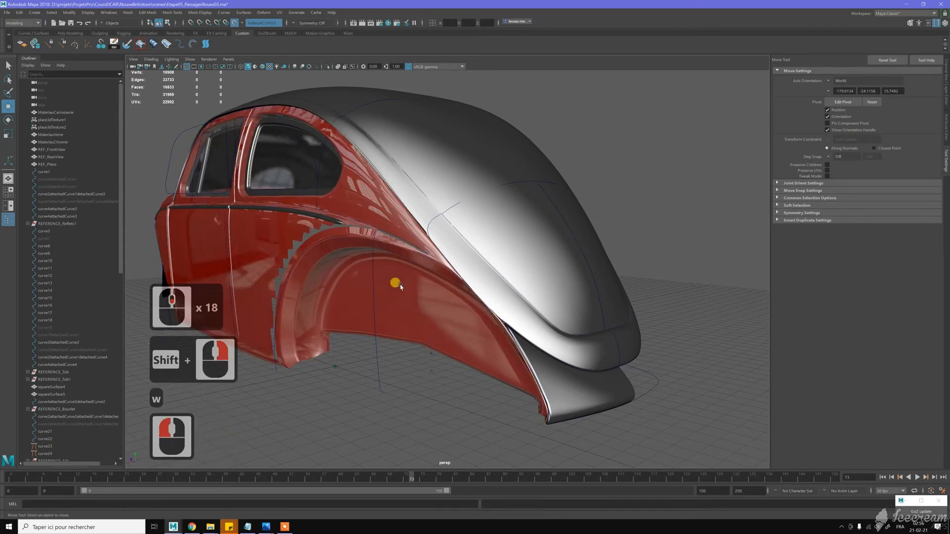
- Isolate the red body in the viewport and deselect it to examine the shading around the filled gap
scroll(400, 286, "up", 8)
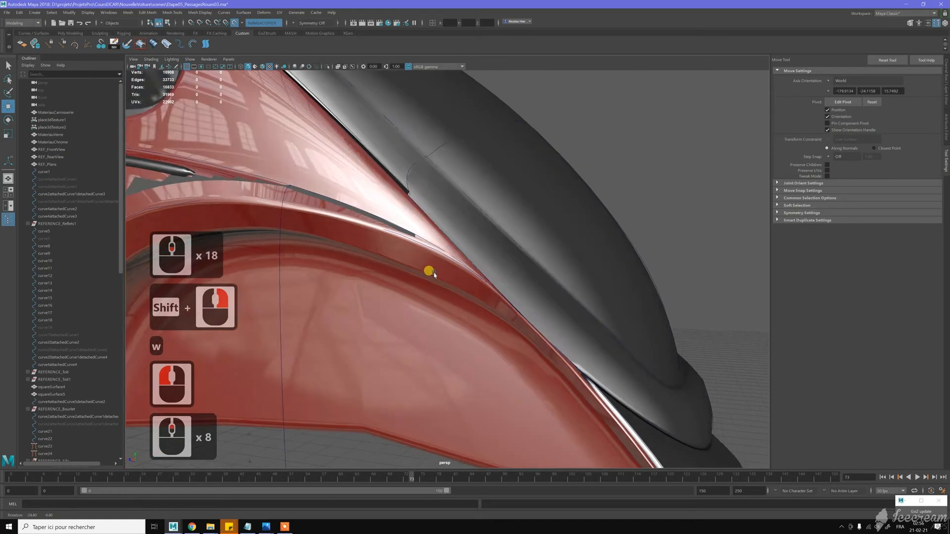
left_click_drag(434, 274, 423, 250, "alt")
left_click(423, 241)
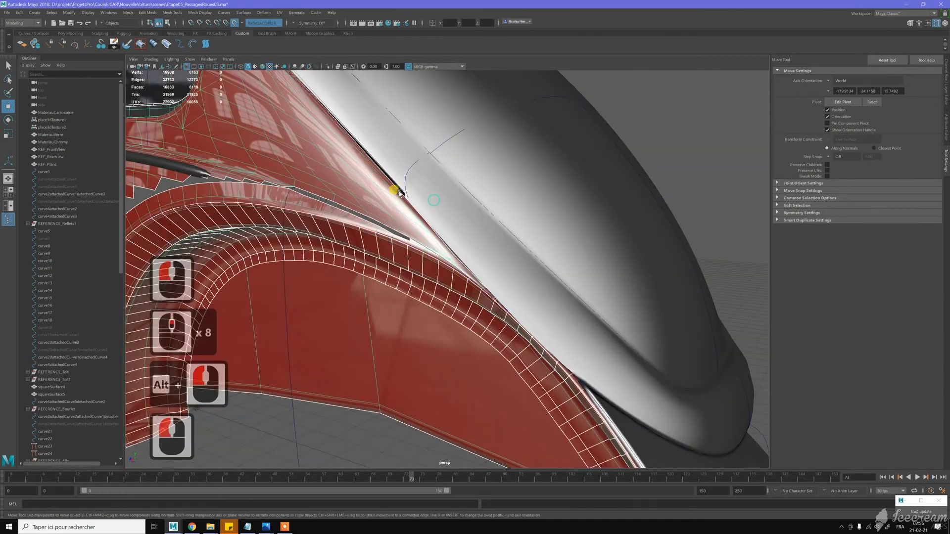
left_click(327, 67)
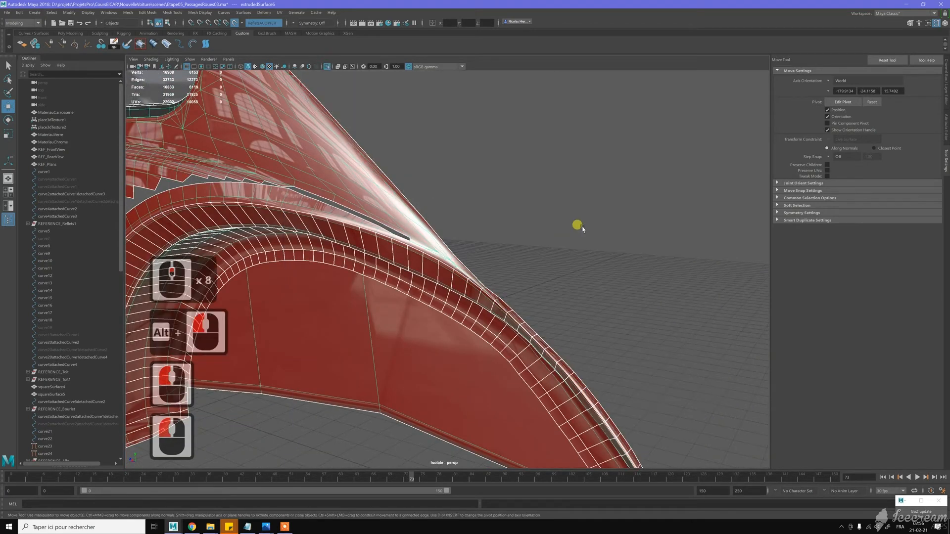
double_click(549, 182)
left_click_drag(574, 184, 554, 180, "alt")
right_click_drag(475, 201, 548, 315, "alt")
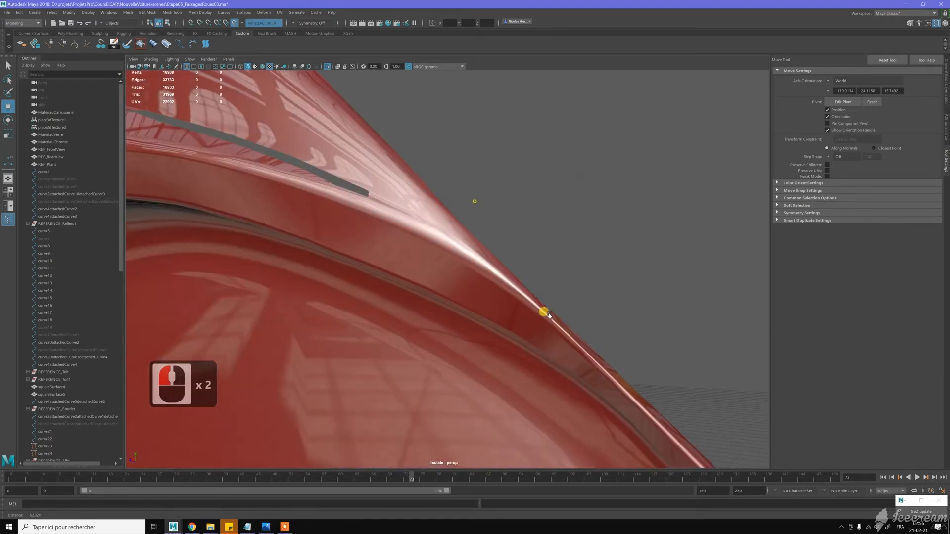
- Move the body vertex just above the rim at the filled face to even out the surface
left_click(448, 231)
scroll(466, 197, "up", 2)
scroll(466, 196, "up", 4)
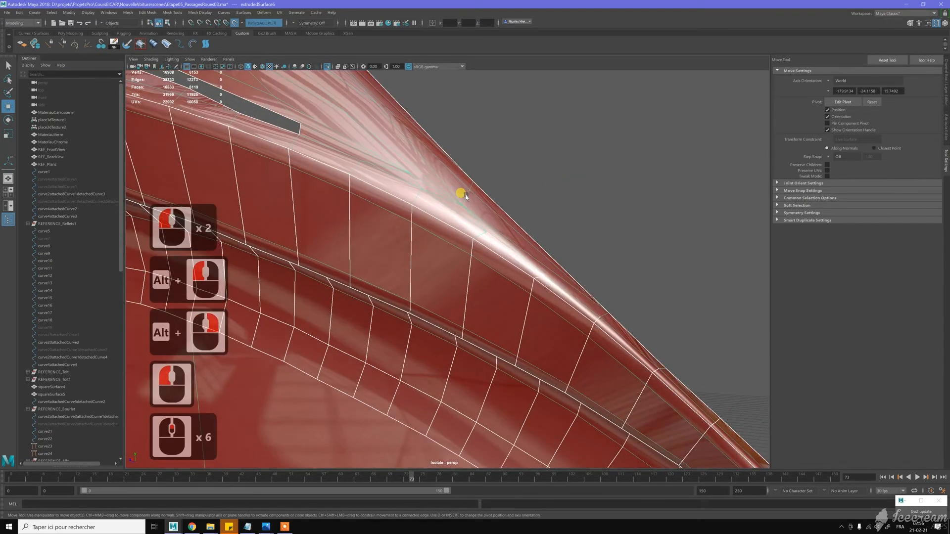
left_click_drag(402, 196, 419, 208, "alt")
key("w")
right_click_drag(464, 229, 446, 222)
left_click(493, 252)
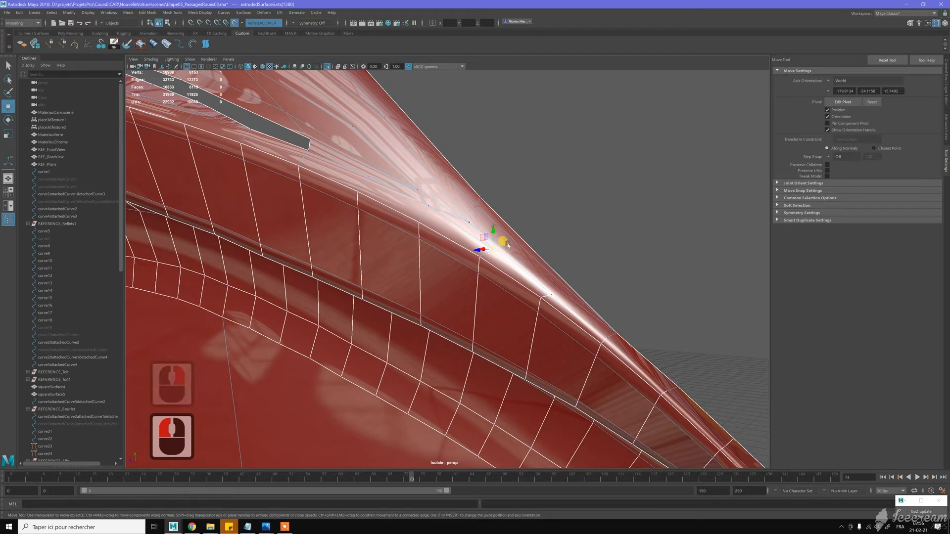
left_click_drag(518, 211, 489, 201, "alt")
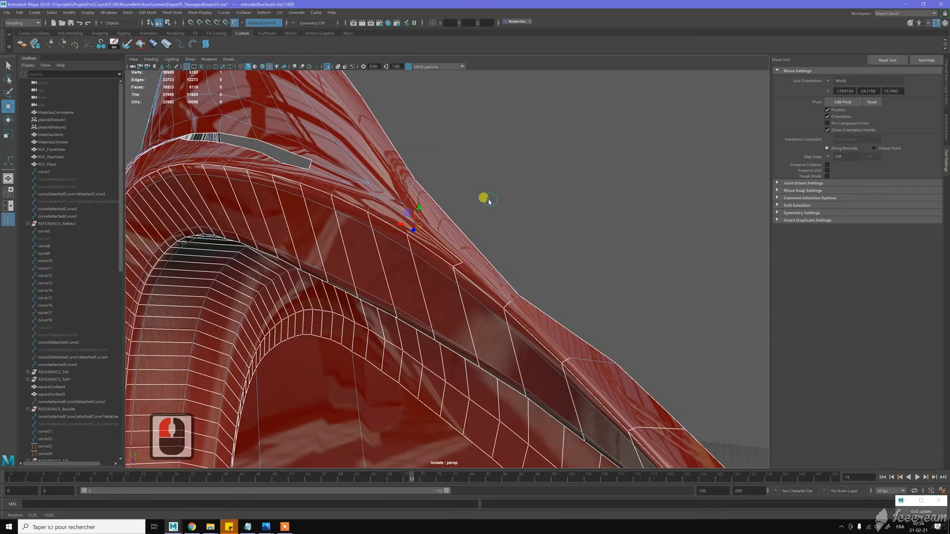
mouse_move(442, 226)
left_mouse_down("alt")
mouse_move(460, 231)
mouse_move(461, 258)
mouse_move(449, 248)
left_mouse_up("alt")
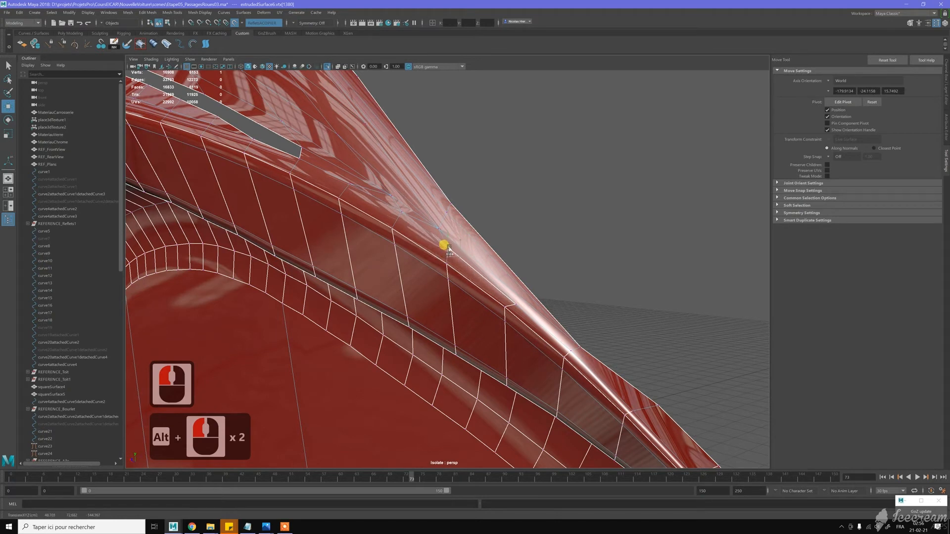
middle_click_drag(441, 242, 393, 211)
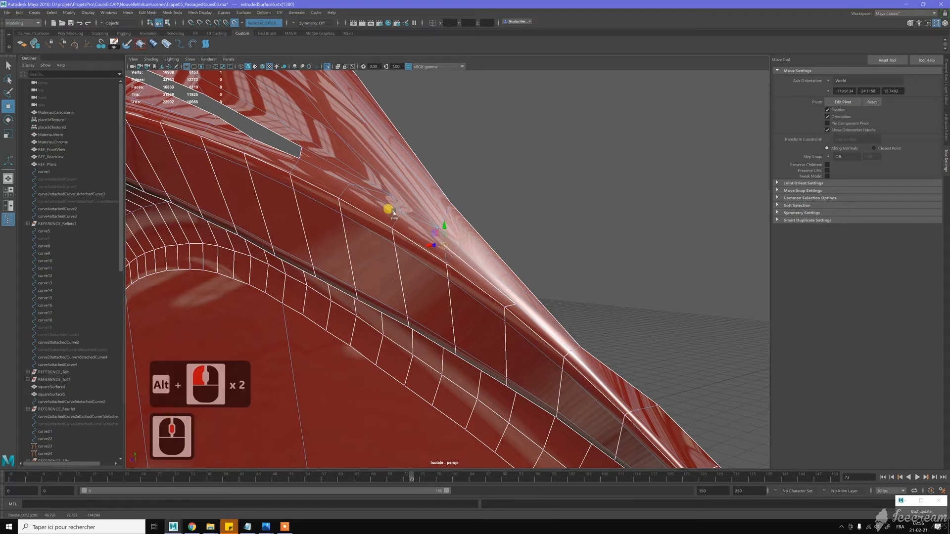
- Adjust the adjacent vertex up along the filled area, then return to object selection and deselect the body
left_click(398, 212)
left_click(405, 207)
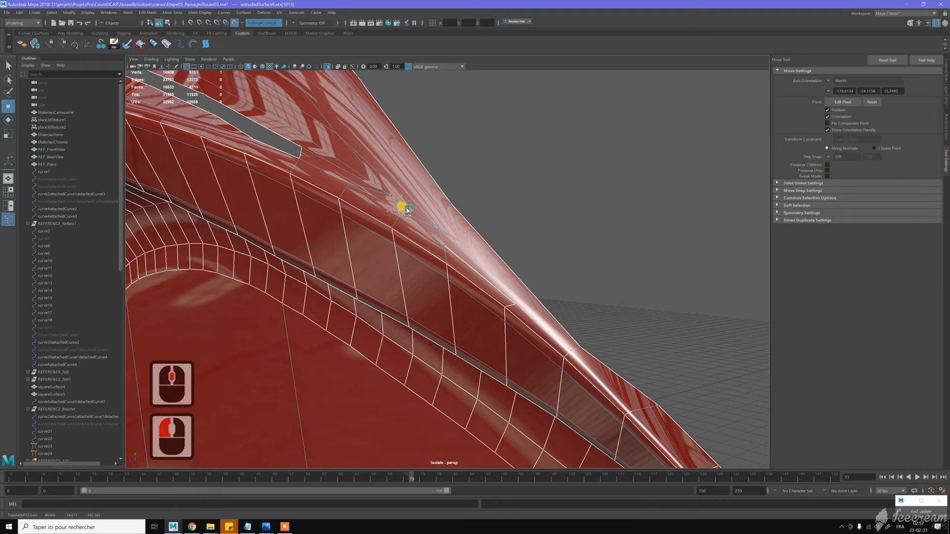
middle_click(425, 210)
mouse_move(411, 168)
left_mouse_down("alt")
mouse_move(417, 155)
mouse_move(427, 163)
left_mouse_up("alt")
right_click_drag(427, 163, 448, 178, "alt")
key("w")
left_click(530, 197)
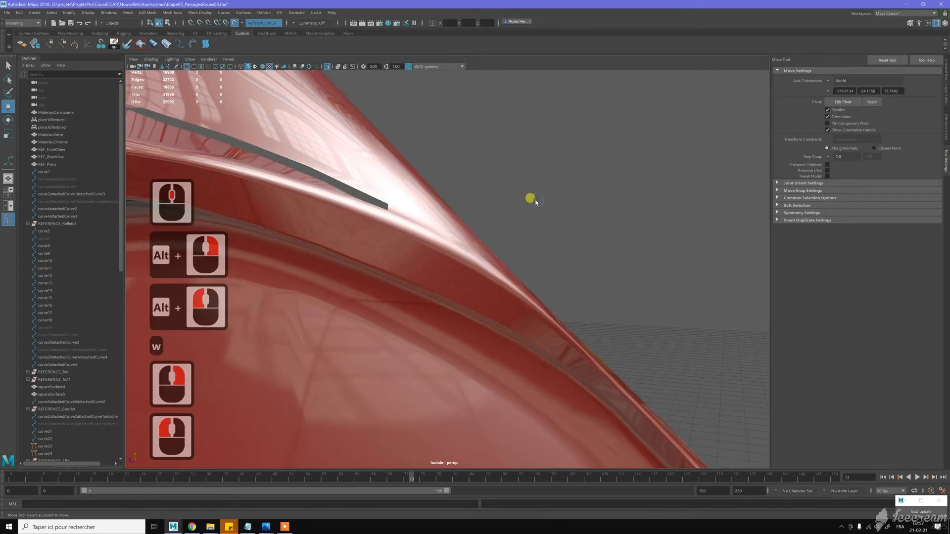
- Shift the vertex in the middle of the filled area slightly to soften the pinch between the rim and the body
scroll(517, 206, "up", 6)
left_click_drag(494, 208, 514, 259, "alt")
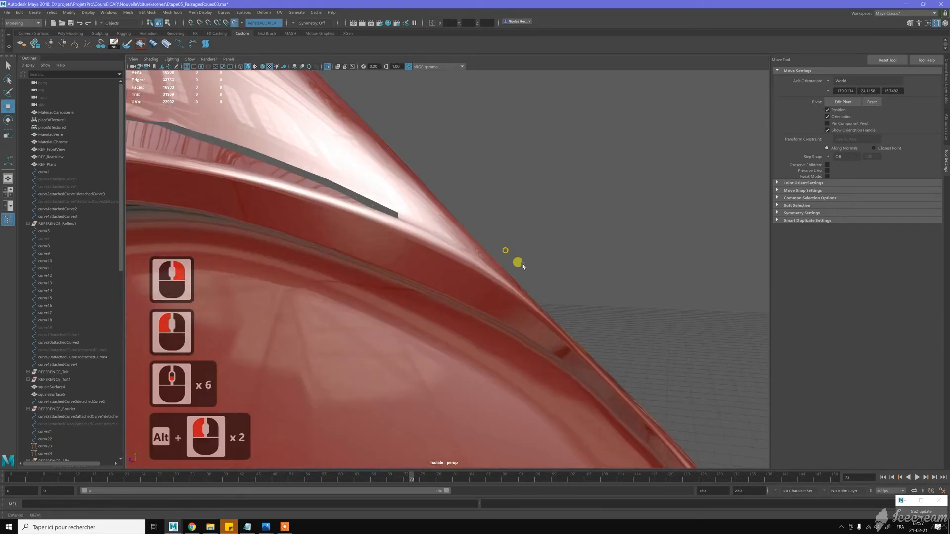
right_click_drag(515, 259, 436, 221, "alt")
left_click(435, 221)
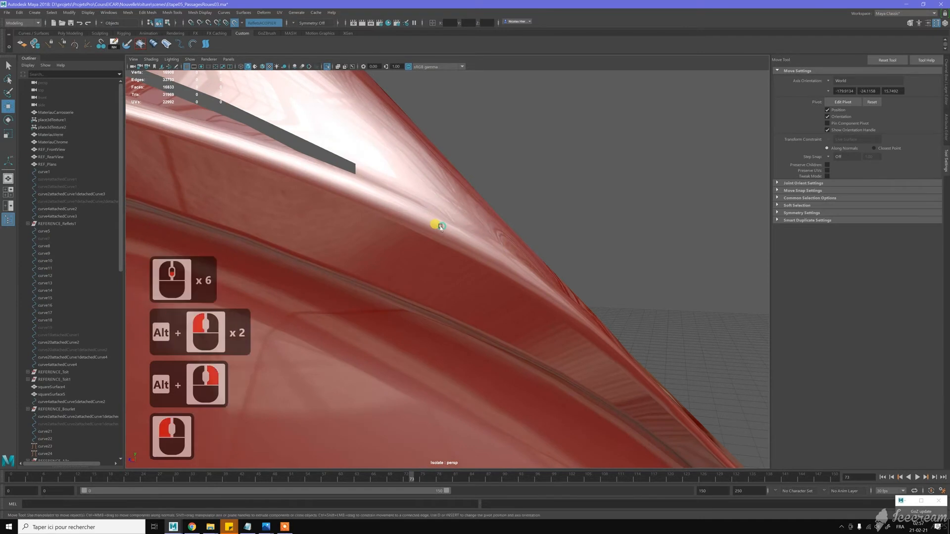
right_click(413, 202)
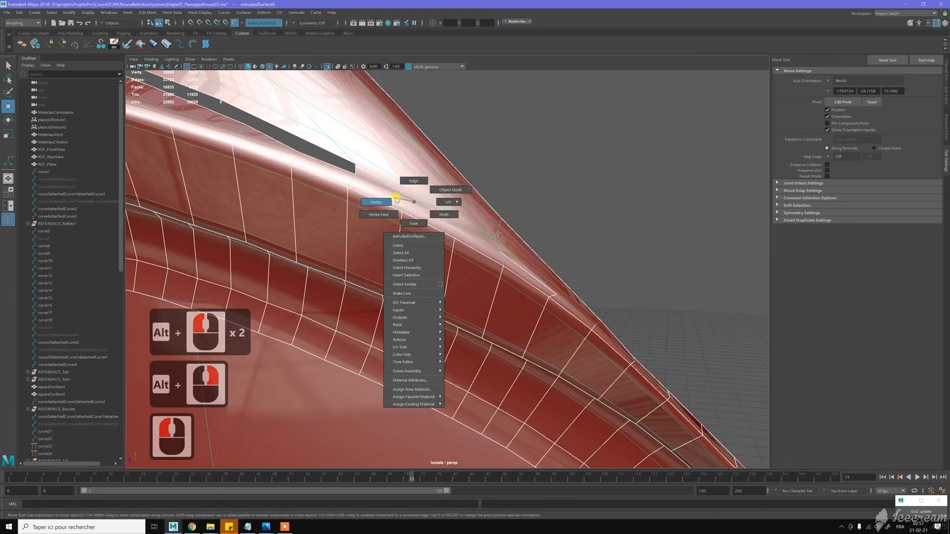
left_click(395, 201)
left_click(451, 224)
left_click_drag(463, 222, 465, 222)
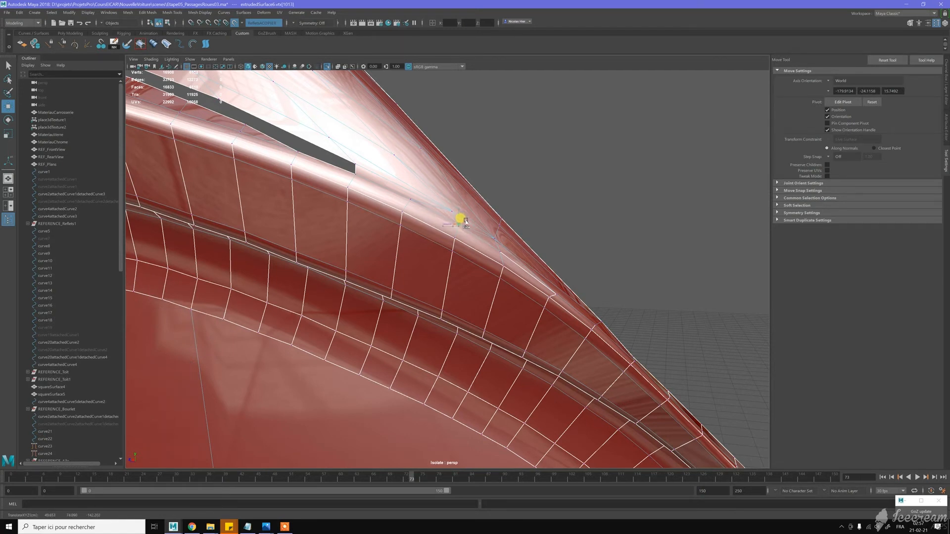
middle_click_drag(465, 221, 465, 222)
- Nudge the vertex at the lower tip of the filled area and the one nearest the remaining gap to smooth the reflections
left_click_drag(497, 254, 518, 226)
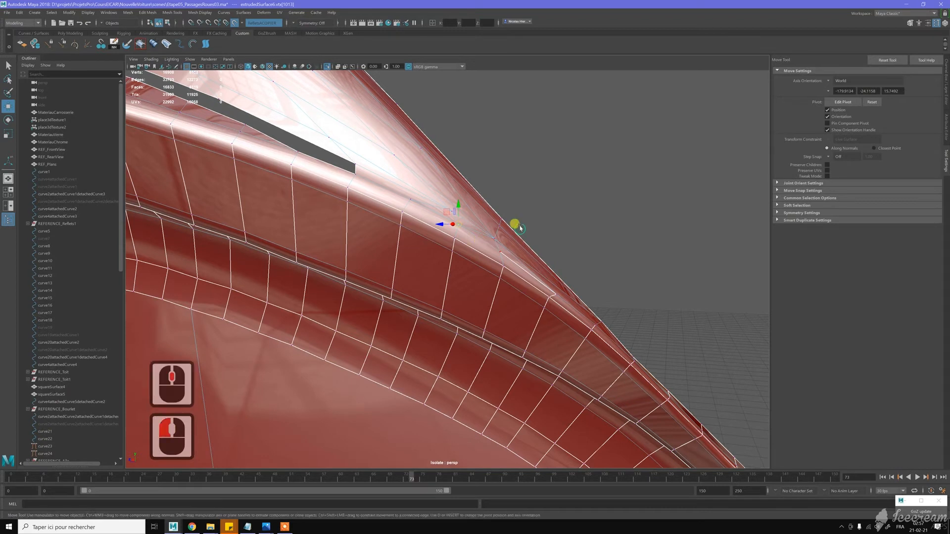
middle_click_drag(525, 226, 526, 225)
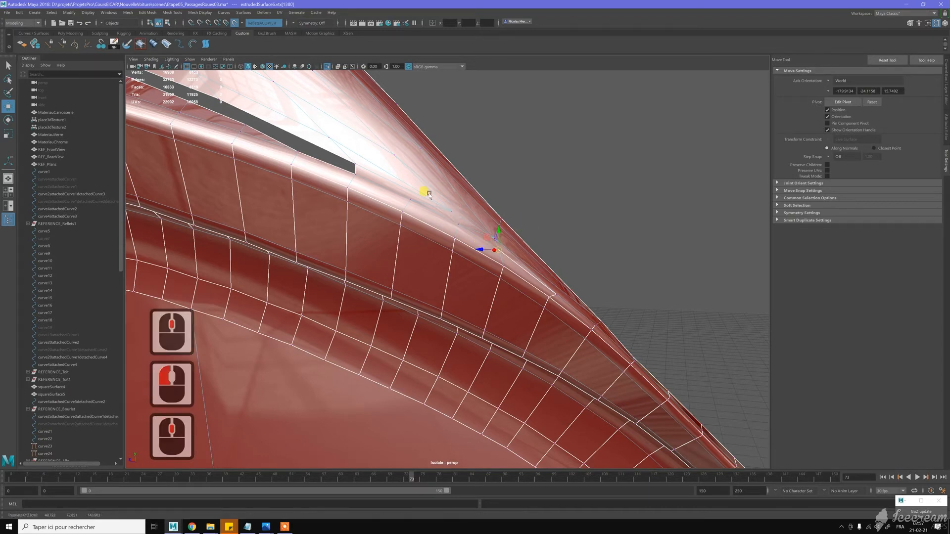
left_click(409, 202)
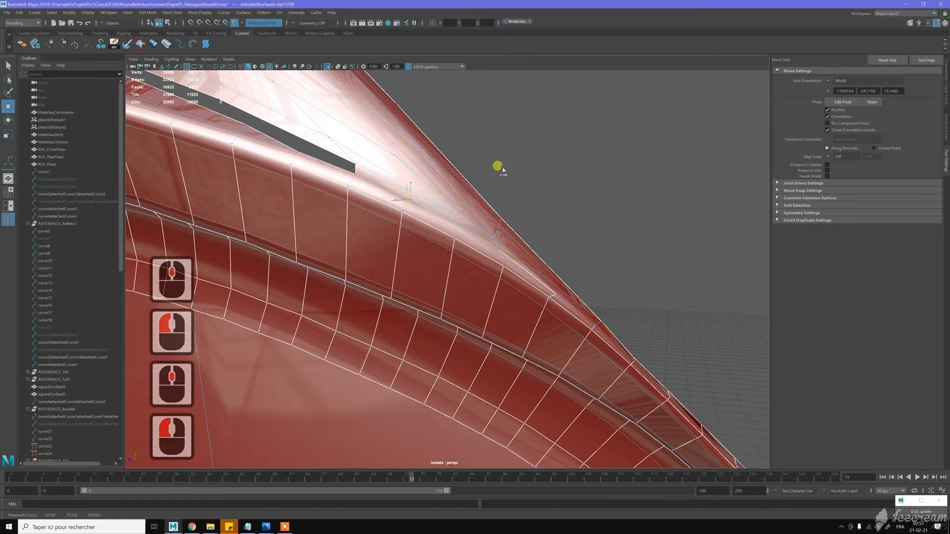
middle_click_drag(504, 170, 504, 167)
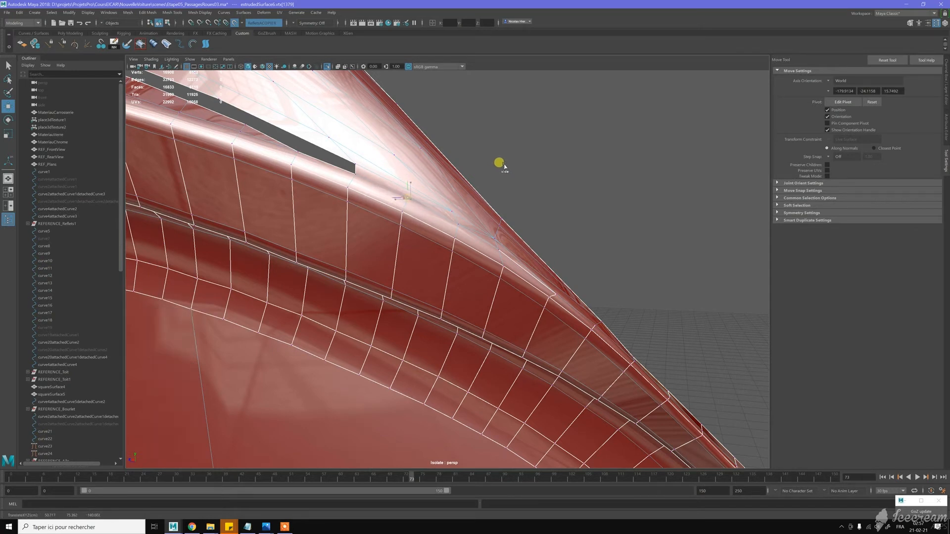
- Bridge the sawtooth body edge above the wheel arch's crown to the facing edge of the arch rim
key("w")
right_click_drag(388, 133, 419, 122)
left_click(512, 164)
right_click_drag(508, 199, 356, 265, "alt")
right_click(360, 263)
left_click(359, 264)
right_click(359, 263)
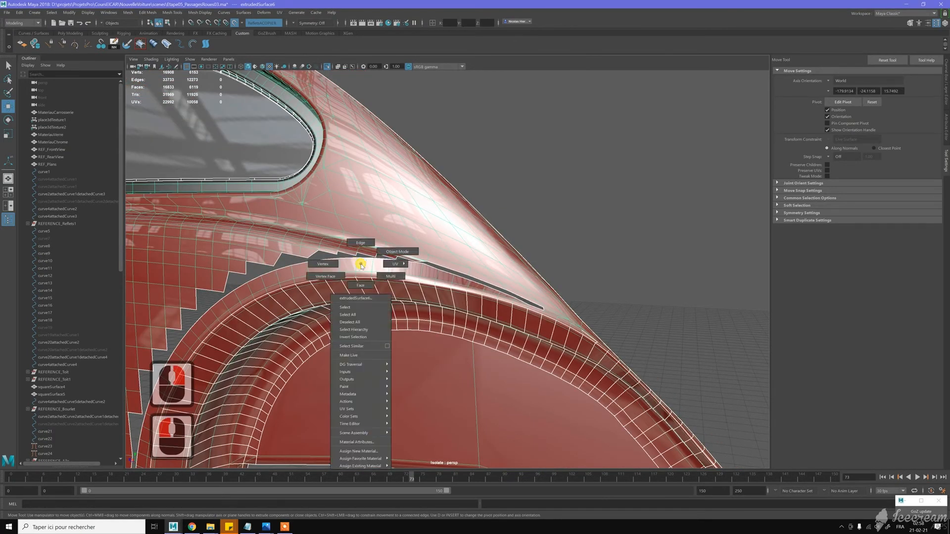
left_click(361, 242)
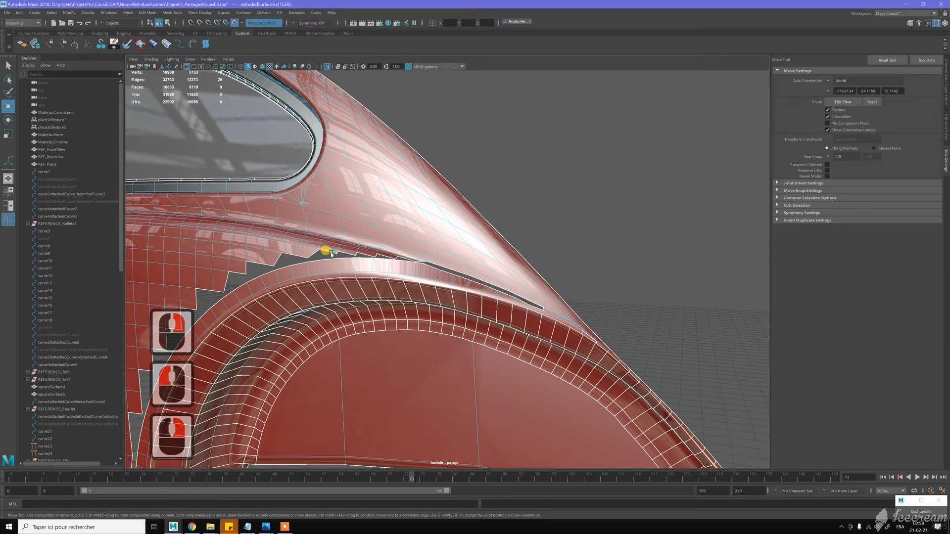
left_click(331, 255)
left_click(426, 220, "shift")
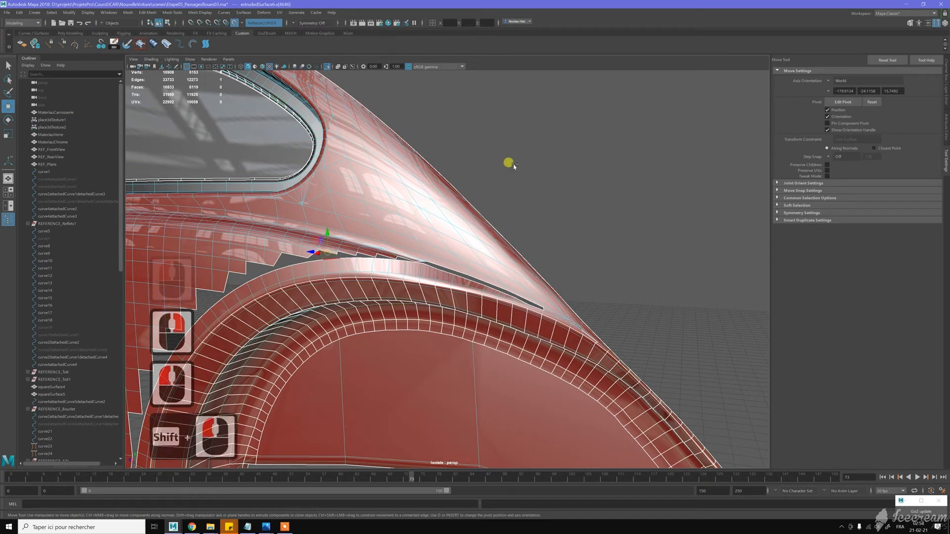
right_click_drag(515, 166, 514, 248, "shift")
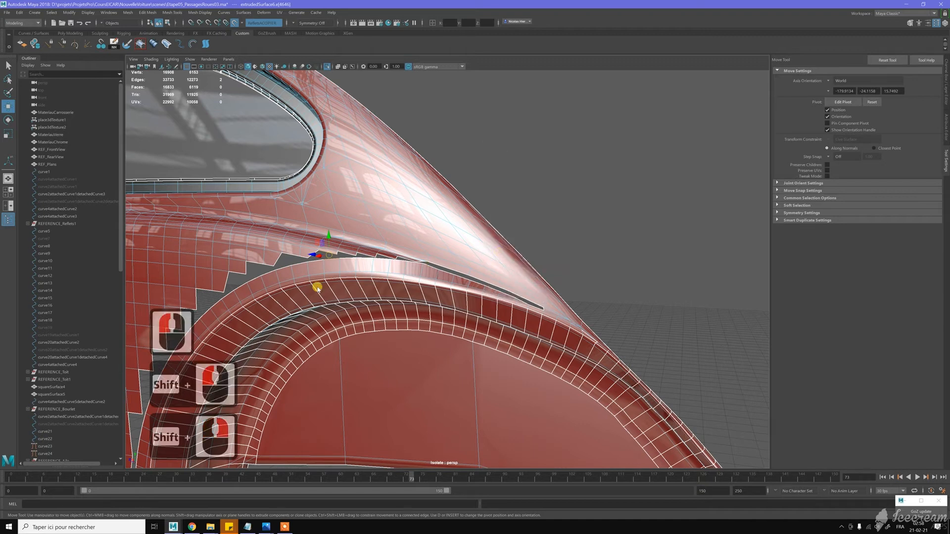
right_click_drag(318, 288, 308, 286, "shift")
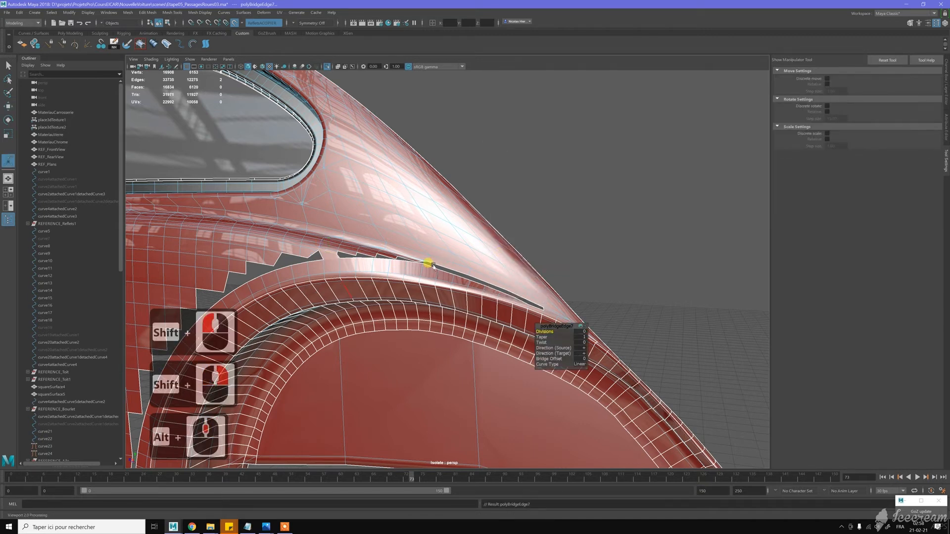
- Bridge the stepped body edge along the front side of the wheel arch to the facing rim edge
middle_click_drag(424, 265, 435, 229, "alt")
key("w")
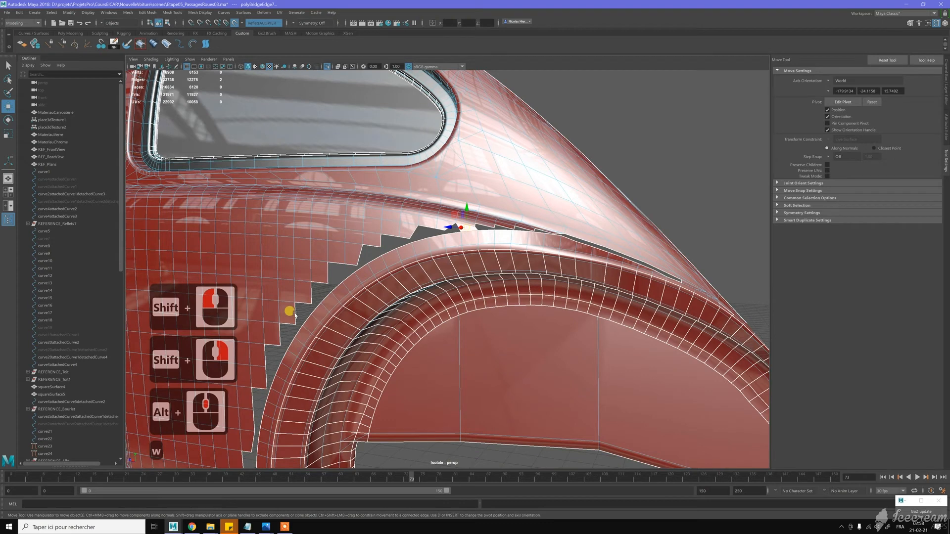
left_click(300, 318)
left_click(294, 315, "shift")
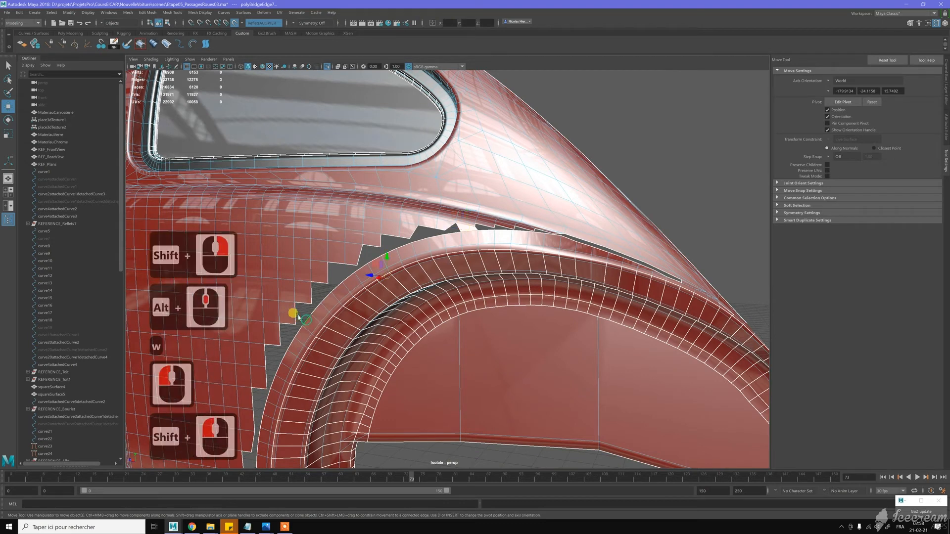
left_click(295, 314, "shift")
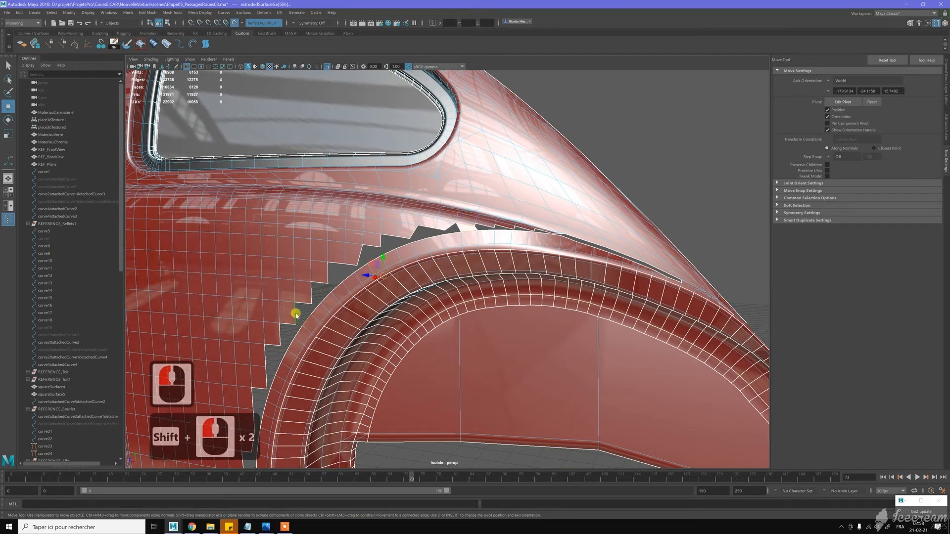
right_click(295, 315, "shift")
right_click_drag(293, 364, 292, 401, "shift")
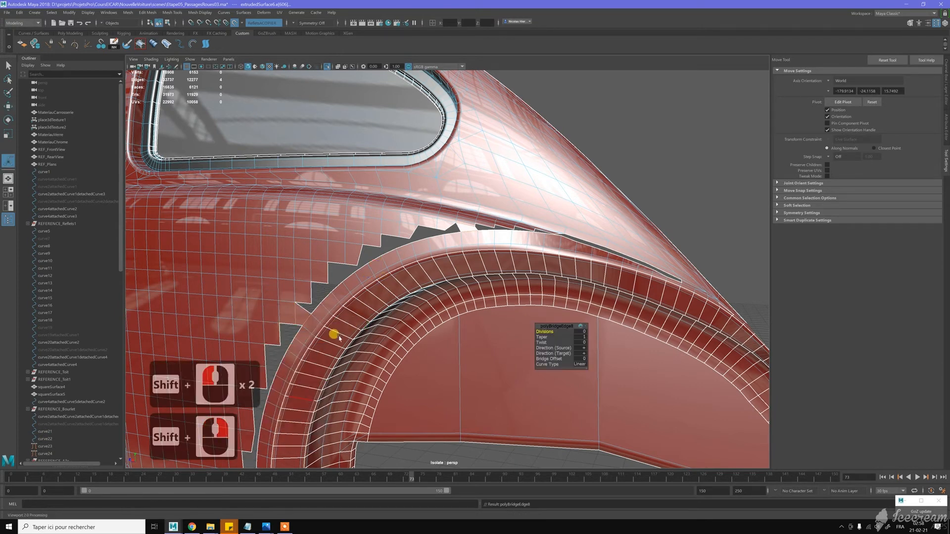
- Cut a new edge with Multi-Cut from the inner rim vertex to the slanted border at the arch's lower front corner
left_click_drag(332, 332, 443, 221, "alt")
scroll(446, 232, "up", 4)
middle_click_drag(484, 371, 463, 338, "alt")
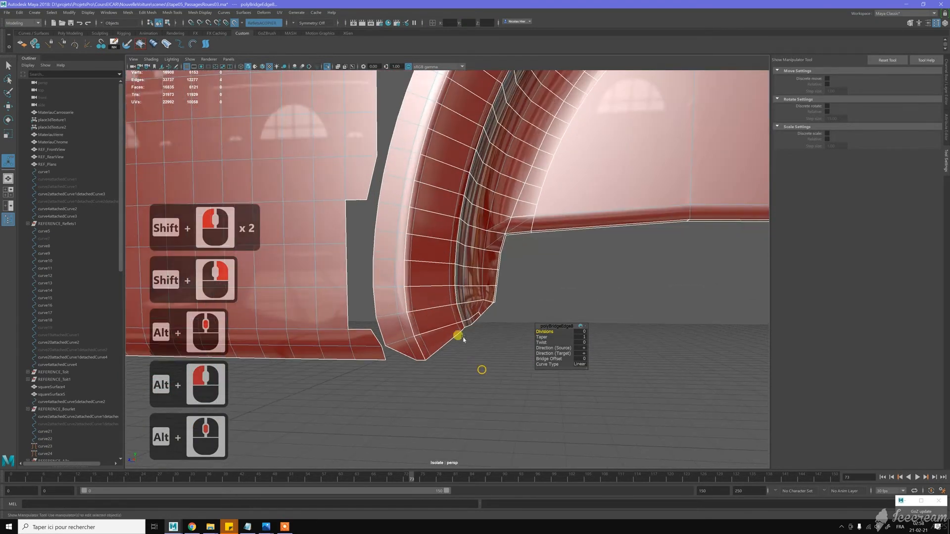
right_click_drag(464, 340, 460, 317, "alt")
left_click_drag(460, 317, 467, 274, "alt")
middle_click_drag(467, 274, 524, 376, "alt")
right_click_drag(530, 376, 418, 292, "alt")
key("w")
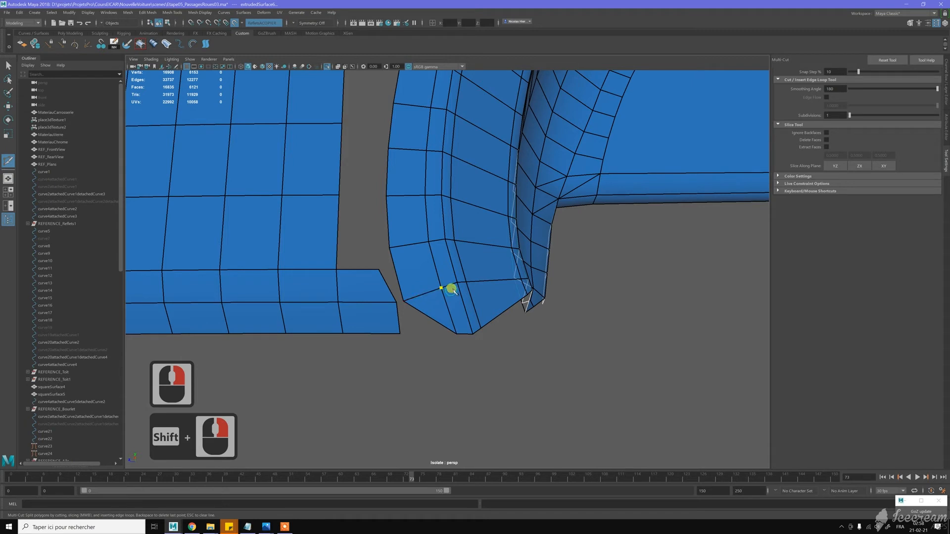
left_click(427, 312)
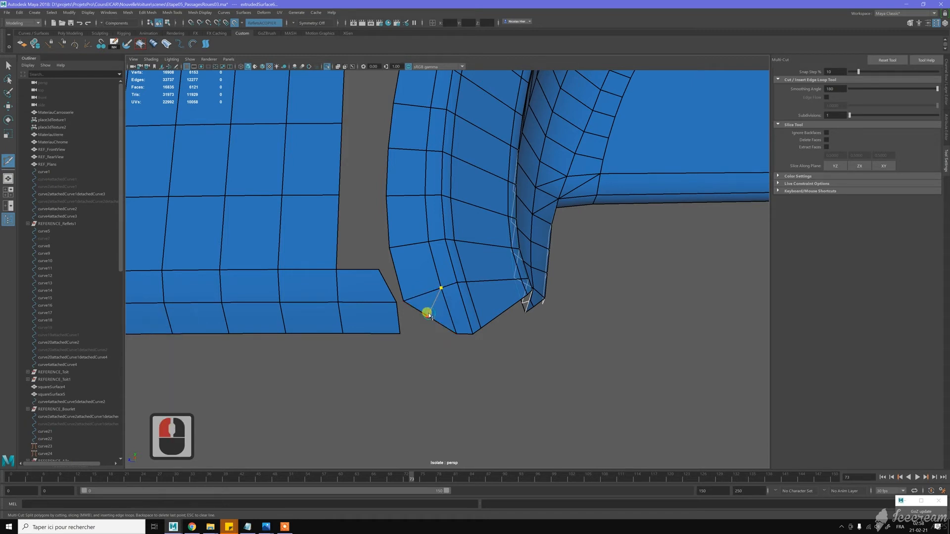
left_click(428, 316)
key("t")
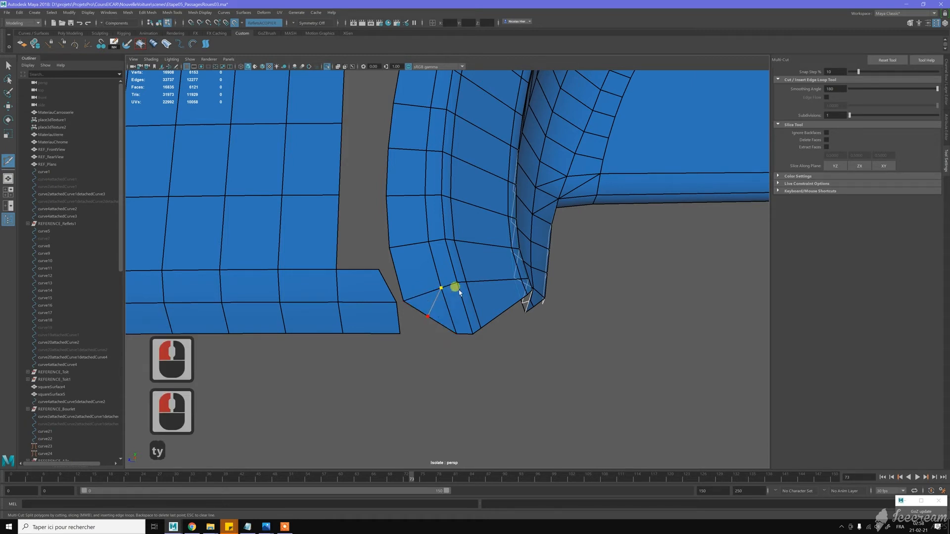
key("y")
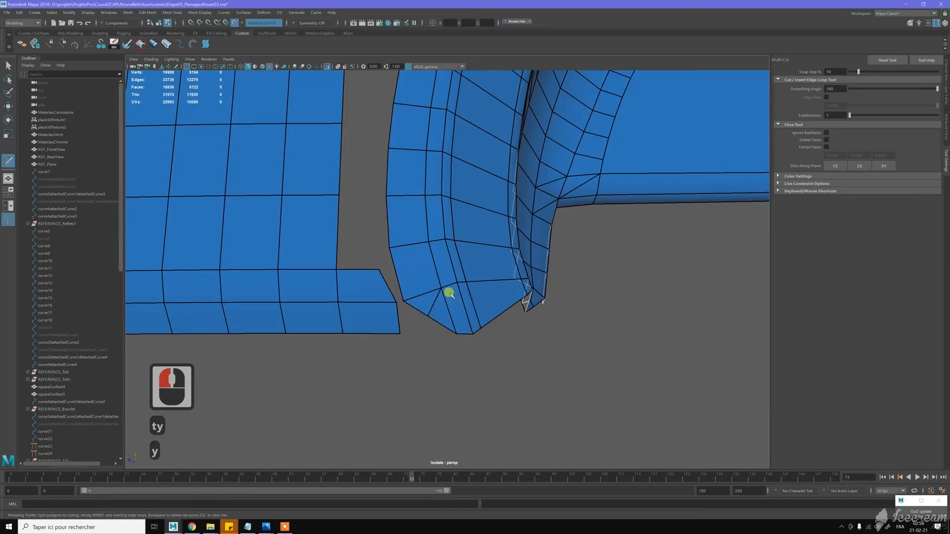
- Select the new vertex on the slanted border at the arch rim's lower front corner
key("w")
right_click_drag(425, 275, 420, 301)
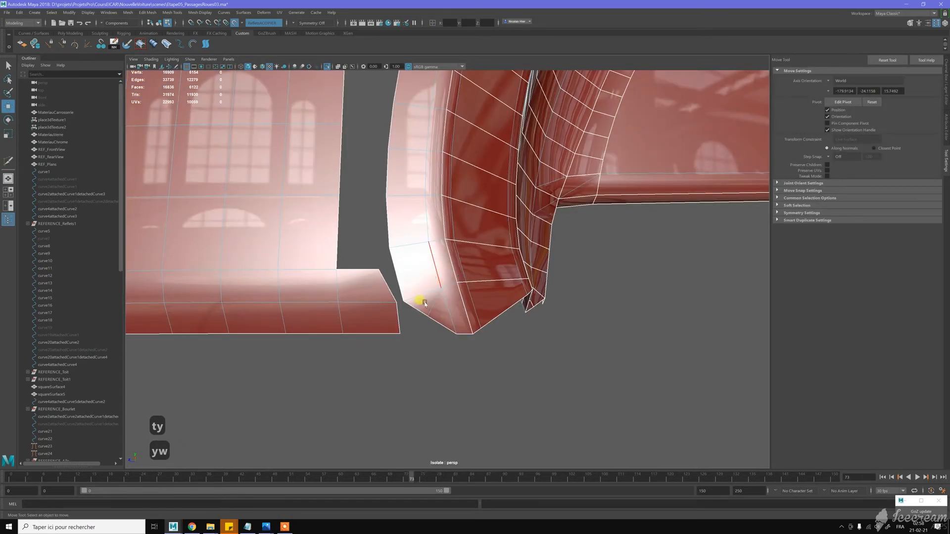
left_click(426, 311)
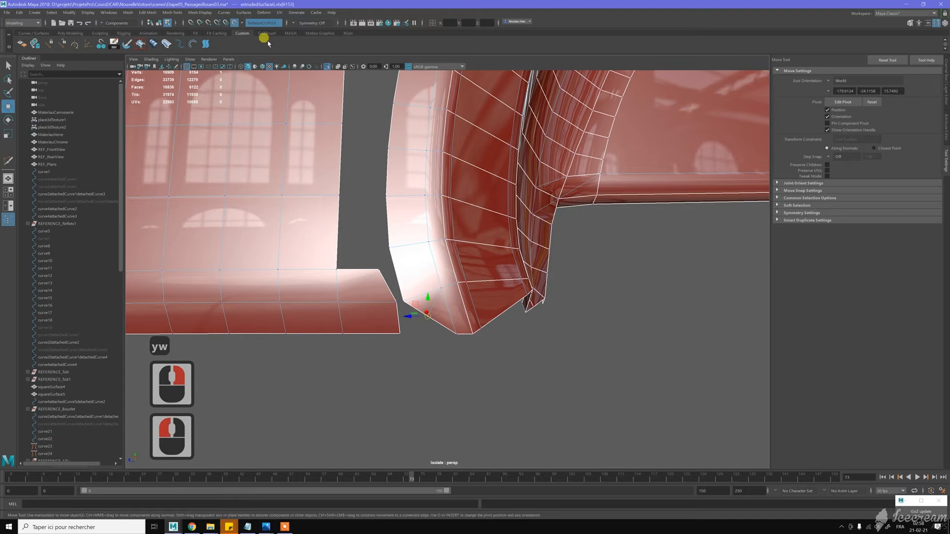
left_click_drag(445, 312, 575, 436)
mouse_move(442, 320)
middle_mouse_down()
mouse_move(400, 327)
mouse_move(437, 329)
mouse_move(426, 294)
mouse_move(421, 310)
mouse_move(396, 321)
mouse_move(446, 316)
middle_mouse_up()
key("z")
key("z")
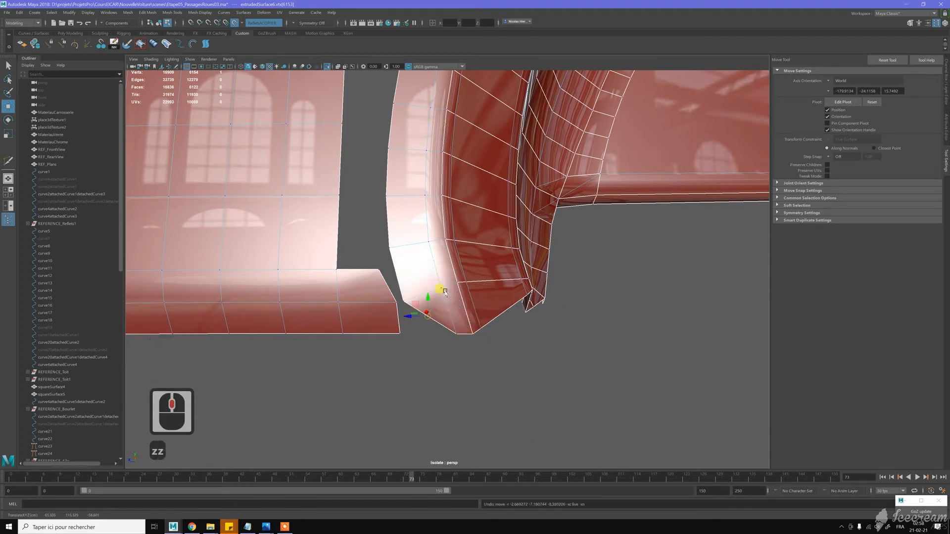
- Move the new corner vertex down and toward the sill so the rim's bottom border lines up with the sill's lower edge
middle_click_drag(422, 314, 431, 296)
key("z")
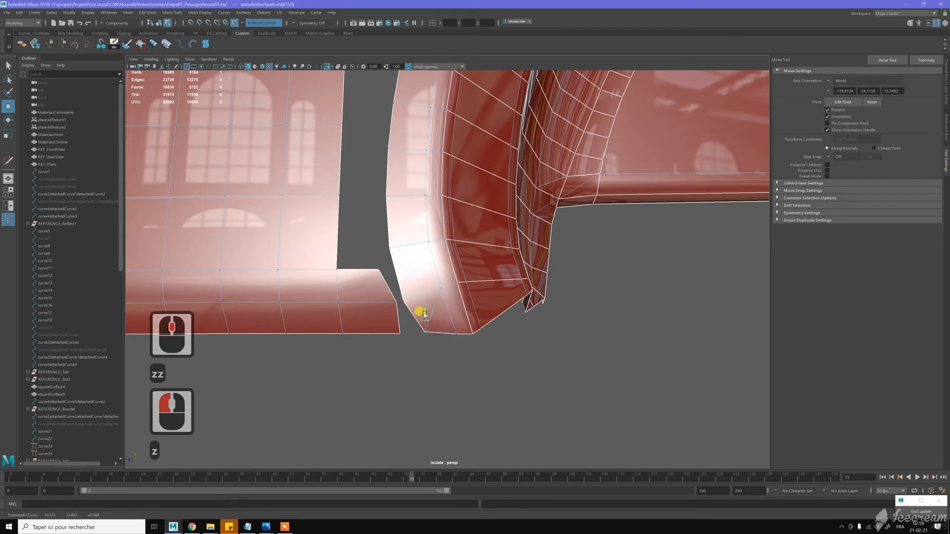
left_click(409, 329)
middle_click_drag(406, 333, 395, 336)
left_click_drag(412, 319, 414, 313)
key("ctrl+z")
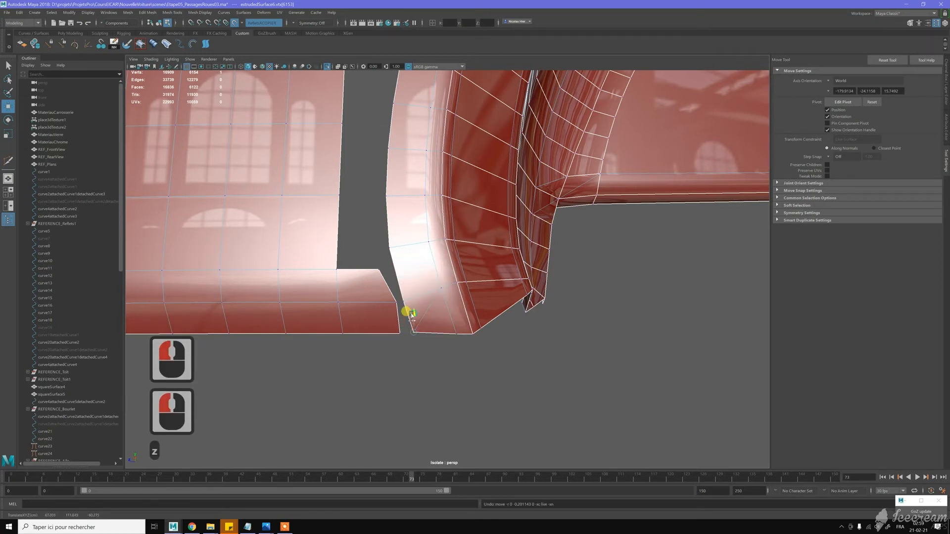
- Delete only the diagonal cut edge at the rim's lower front corner, keeping its border vertex
key("w")
right_click_drag(429, 292, 429, 270)
left_click(428, 299)
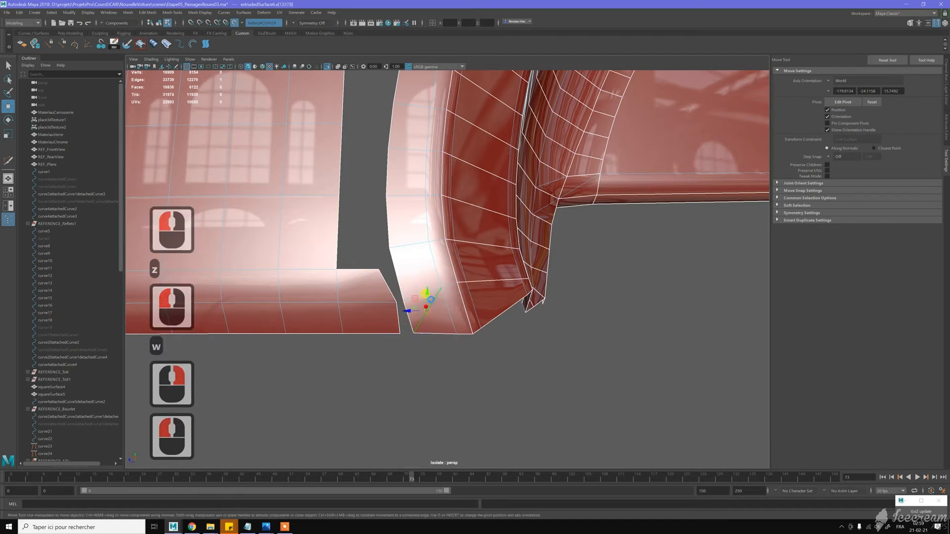
key("ctrl+BackSpace")
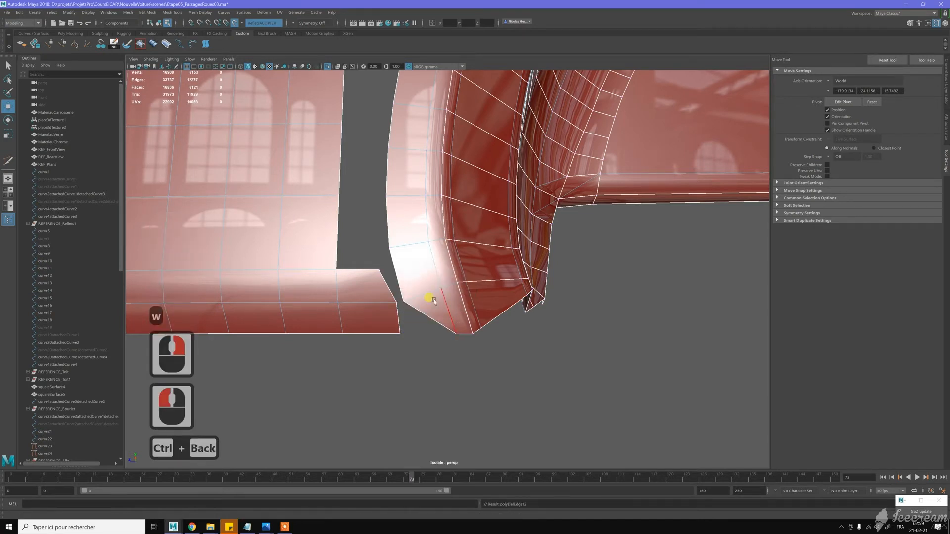
key("z")
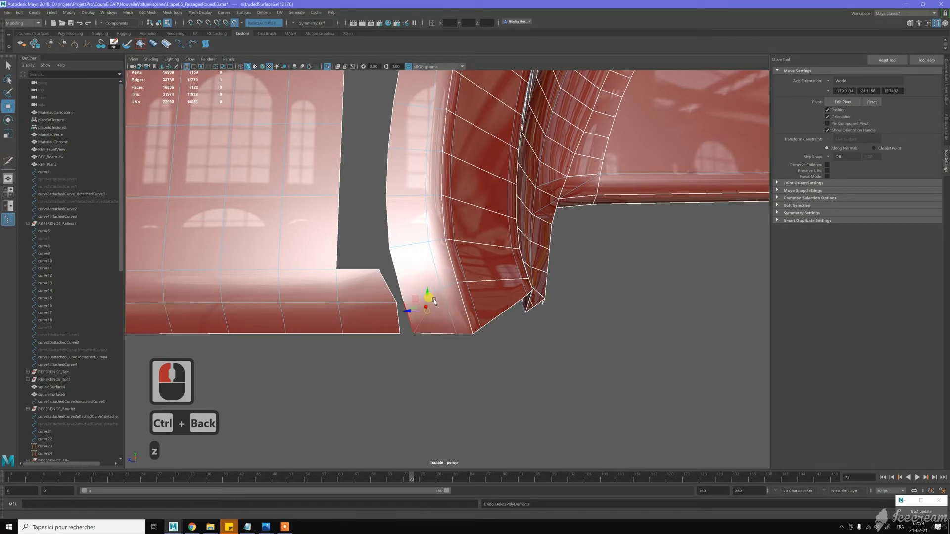
key("BackSpace")
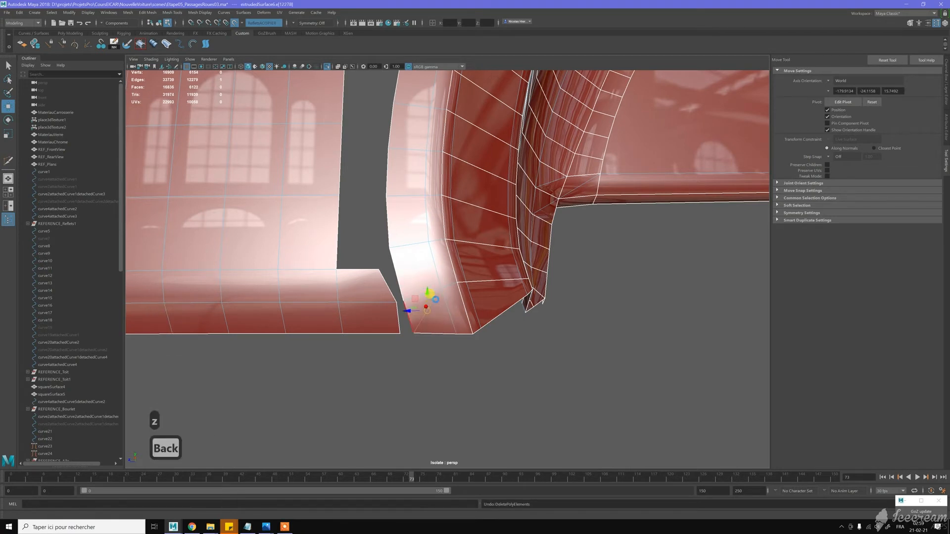
- Delete the two end faces of the sill that reach into the gap beside the arch rim
key("w")
right_click_drag(385, 297, 388, 319)
left_click_drag(386, 343, 365, 290)
key("Delete")
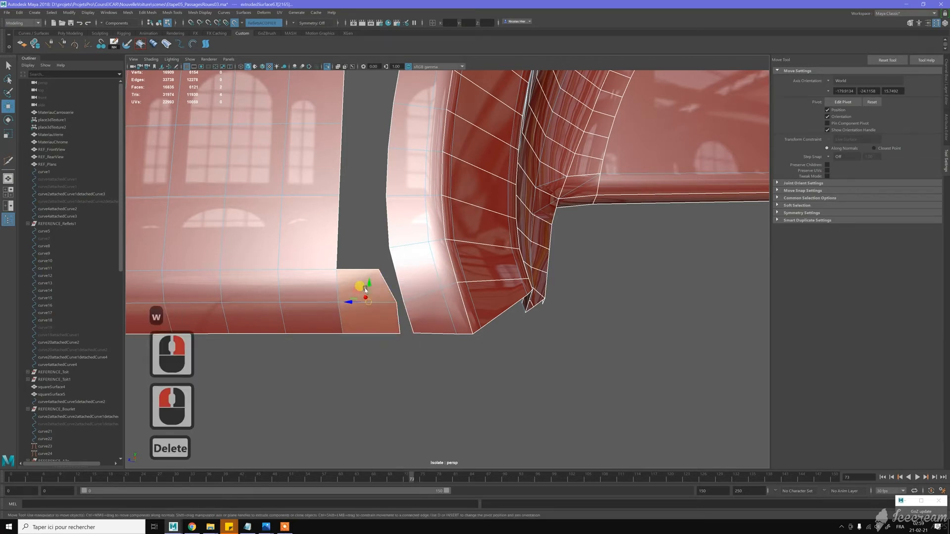
- Bridge the sill's lowest end edge to the lowest border edge of the arch rim
right_click_drag(327, 262, 327, 241)
left_click(340, 313)
left_click(410, 315, "shift")
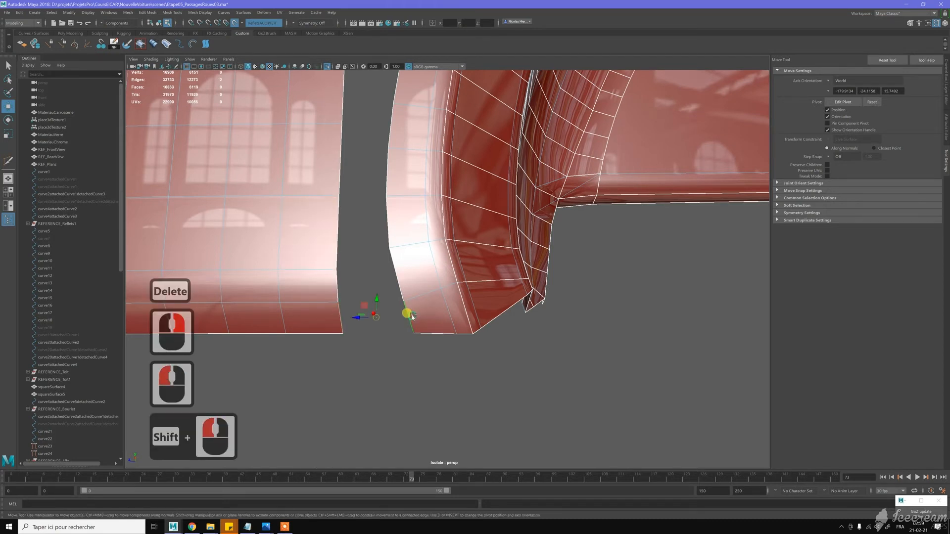
right_click_drag(412, 317, 409, 394, "shift")
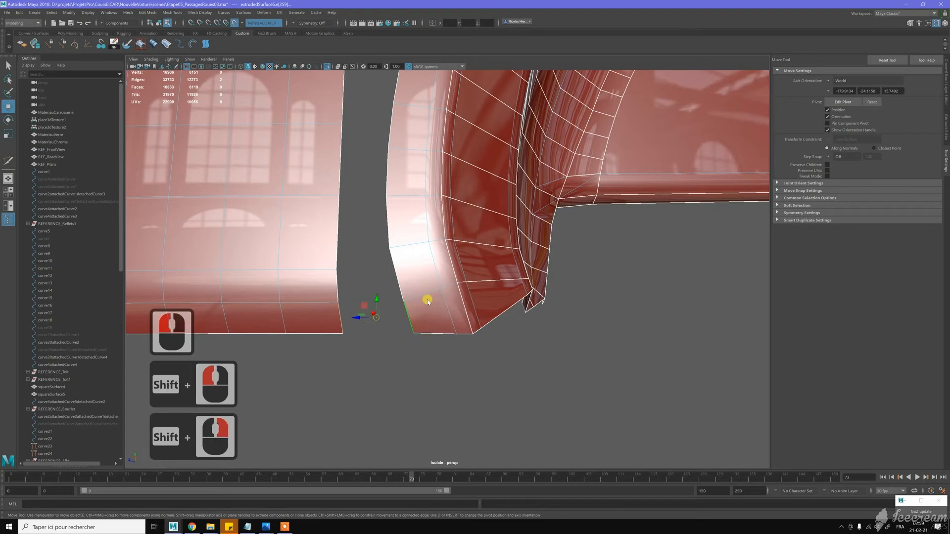
key("w")
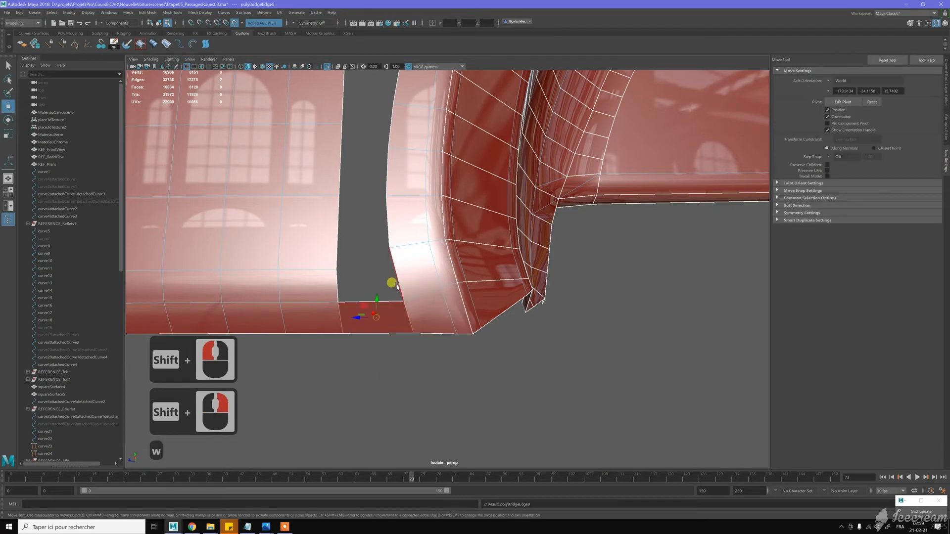
- Select the border loops of the three remaining gaps around the wheel arch and fill the holes
double_click(415, 335)
scroll(416, 339, "up", 10)
middle_click_drag(407, 303, 424, 281, "alt")
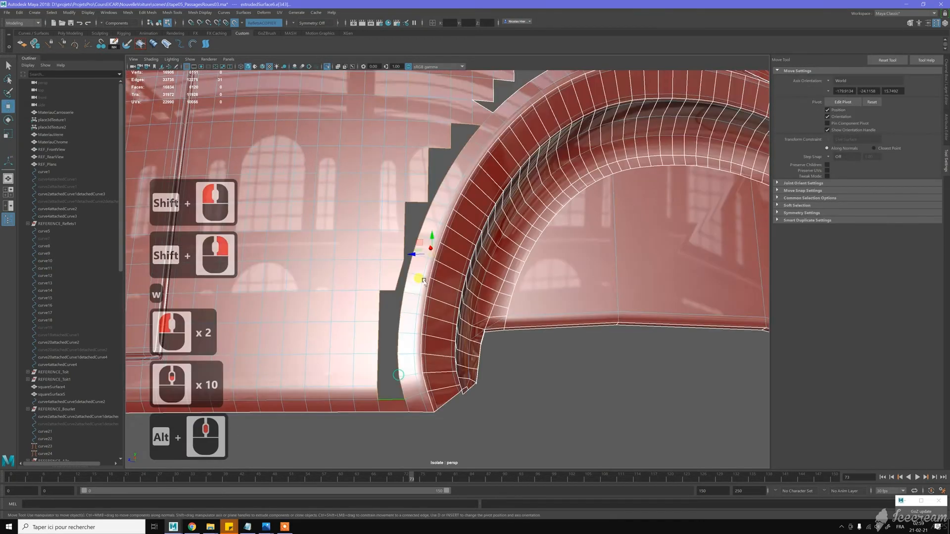
middle_click_drag(424, 248, 469, 187, "alt")
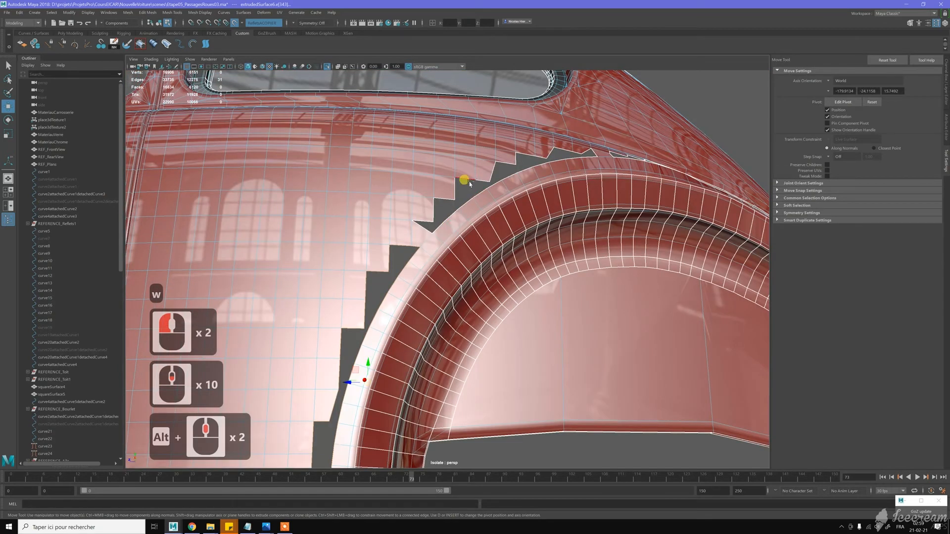
double_click(573, 179, "shift")
left_click_drag(554, 184, 443, 227, "alt")
middle_click_drag(465, 231, 384, 298, "alt")
right_click_drag(495, 237, 515, 262, "alt")
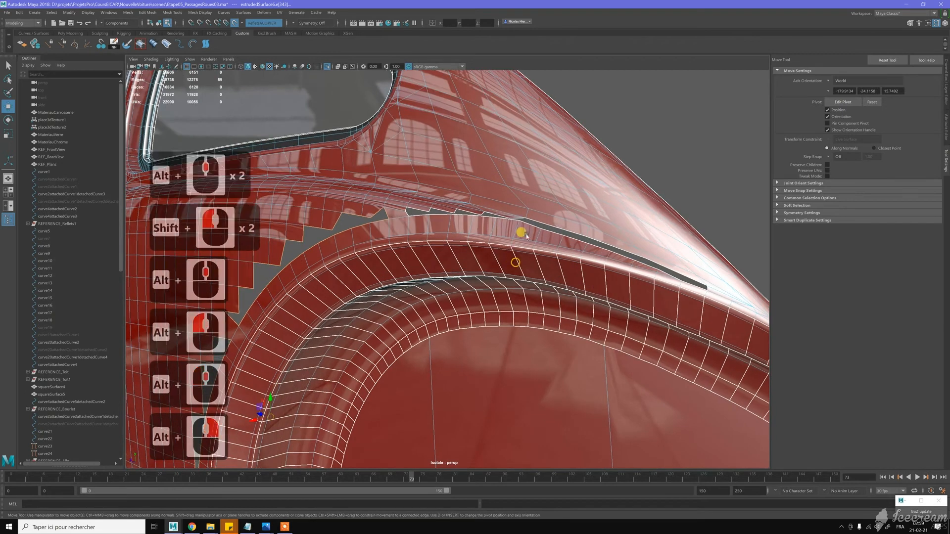
double_click(531, 229, "shift")
right_click_drag(531, 229, 531, 327, "shift")
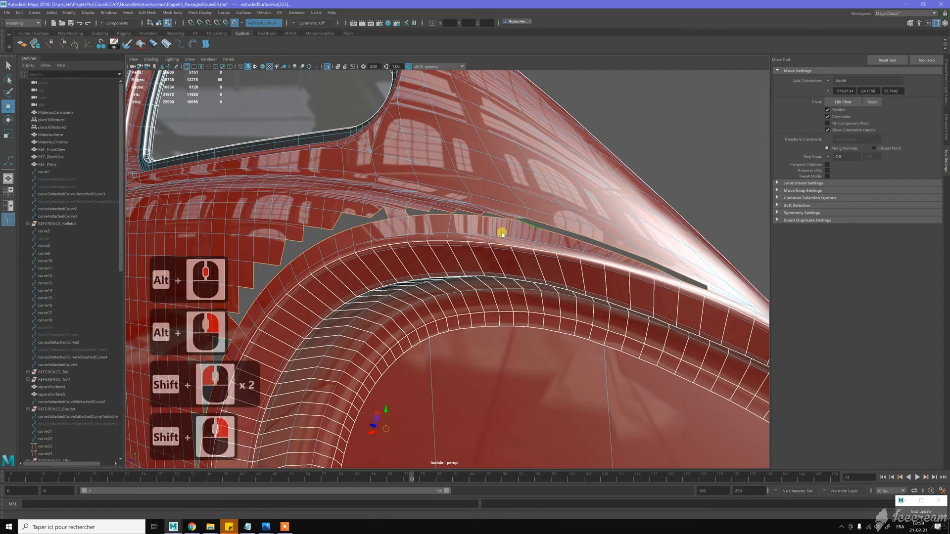
- Select the three filled faces around the wheel arch and triangulate them
left_click_drag(483, 218, 502, 215, "alt")
key("w")
right_click_drag(536, 215, 538, 233)
left_click(549, 219)
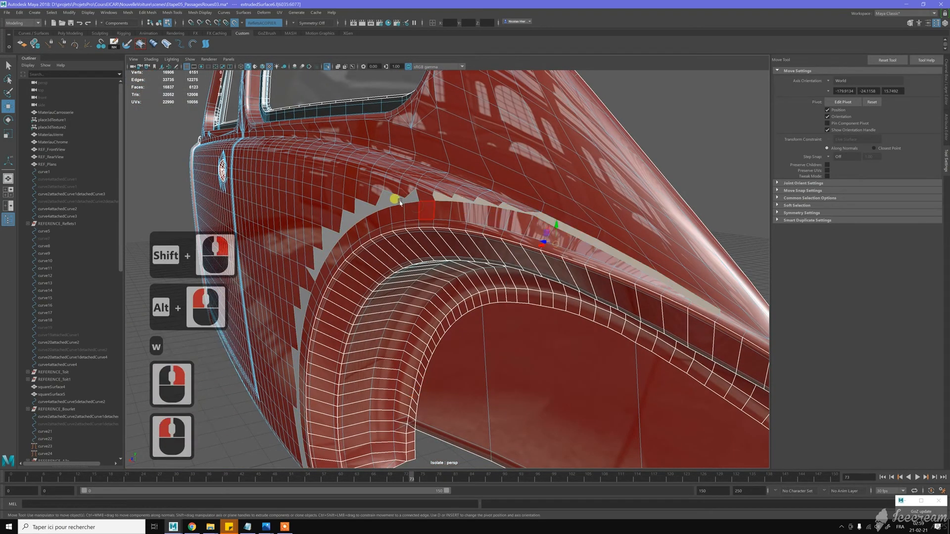
left_click(395, 200, "shift")
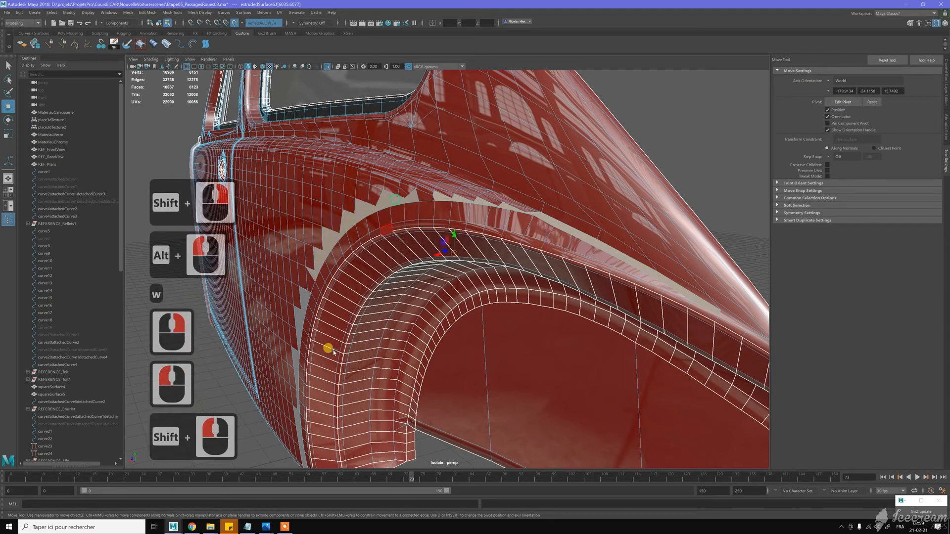
left_click(295, 313, "shift")
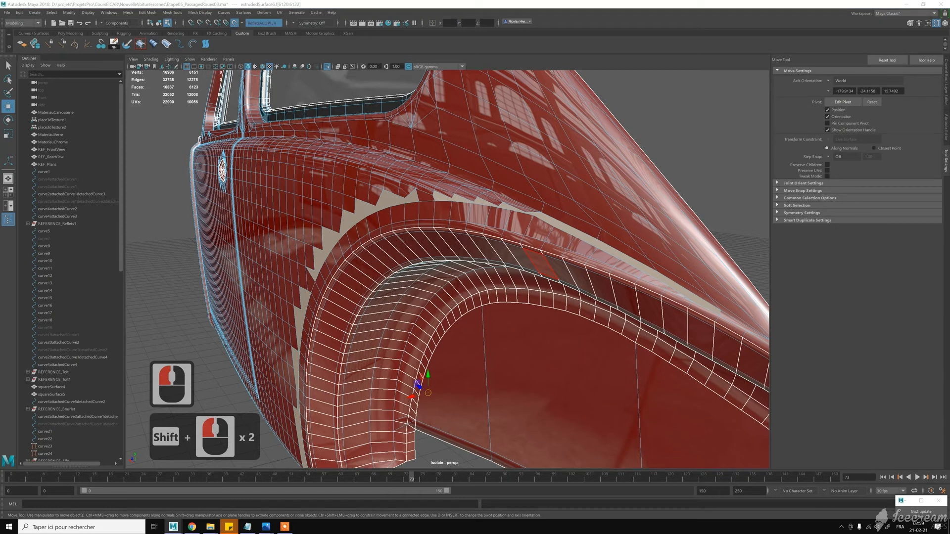
right_click_drag(542, 265, 657, 203)
right_click_drag(580, 202, 570, 275, "shift")
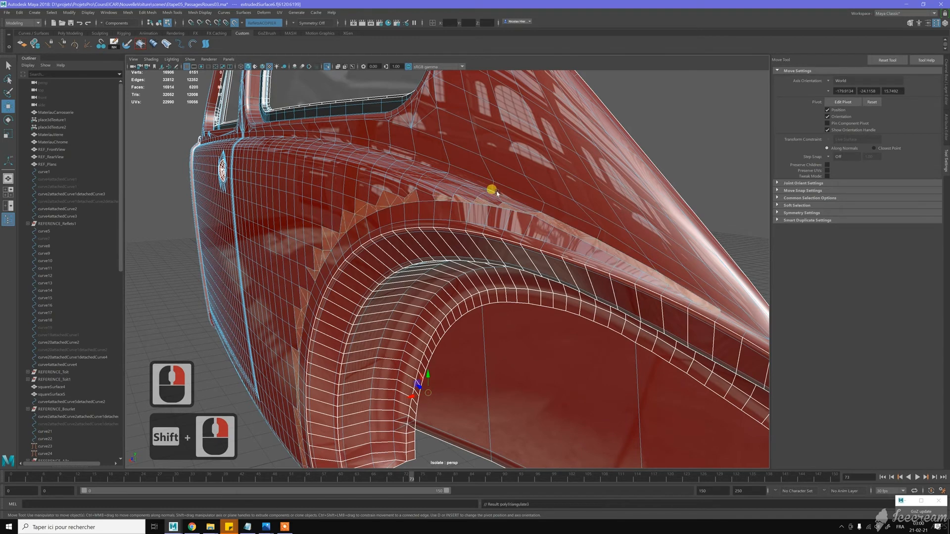
- Delete the two small triangulation edges at the kink above the arch, where the body crease meets the filled strip
left_click_drag(516, 198, 505, 197, "alt")
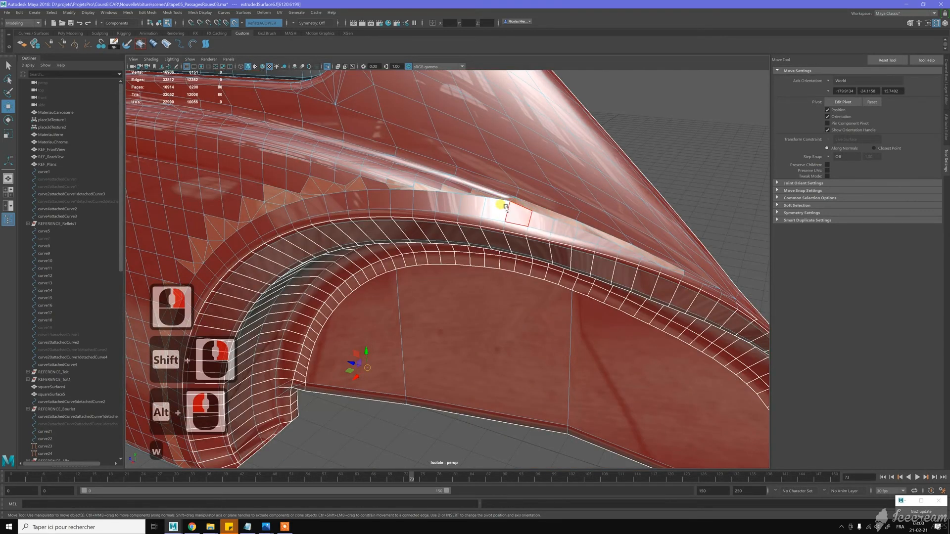
key("w")
middle_click_drag(502, 213, 486, 223, "alt")
scroll(487, 223, "up", 2, "alt")
scroll(488, 221, "up", 3)
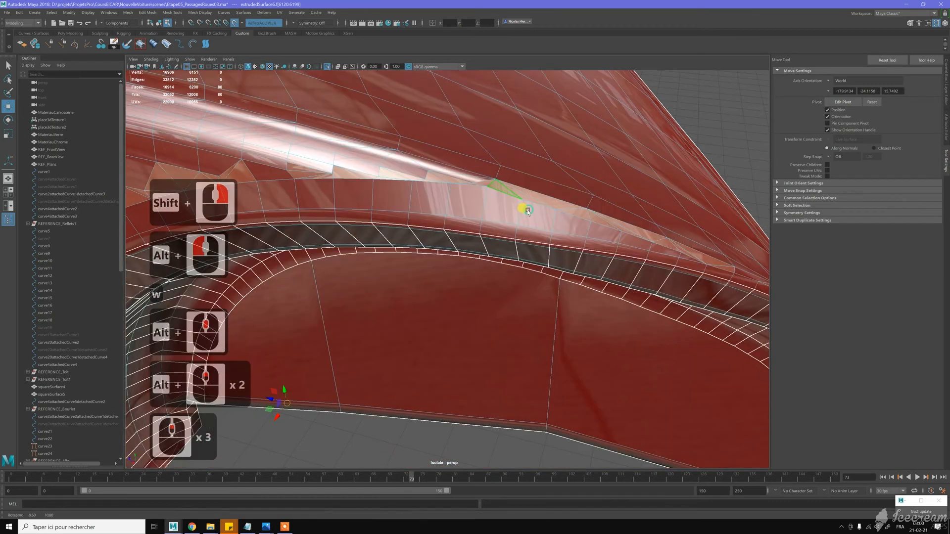
left_click_drag(519, 206, 513, 206, "alt")
middle_click_drag(513, 206, 496, 212, "alt")
scroll(497, 207, "up", 7, "alt")
mouse_move(497, 199)
left_mouse_down("alt")
mouse_move(465, 154)
mouse_move(511, 200)
left_mouse_up("alt")
middle_click_drag(511, 199, 511, 200, "alt")
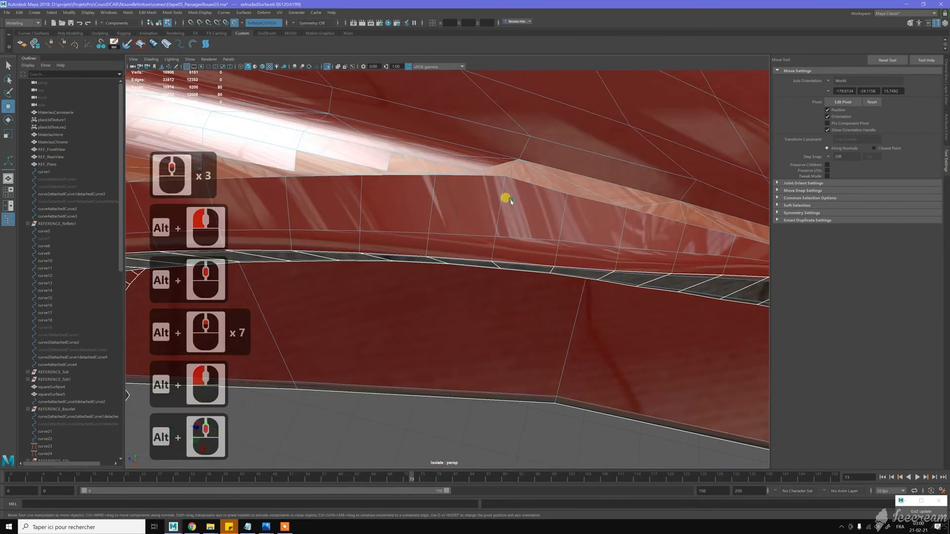
left_click_drag(511, 200, 494, 167, "alt")
key("w")
right_click(500, 159)
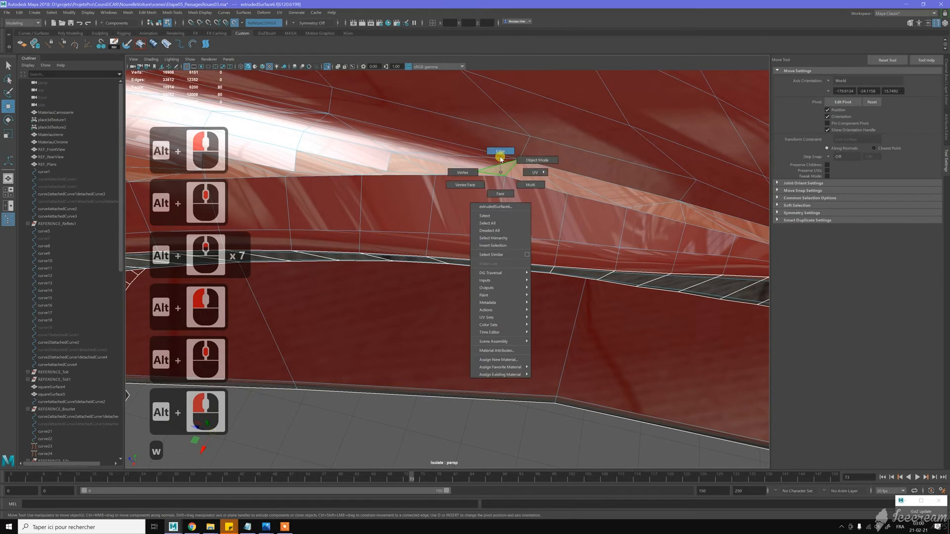
left_click(500, 159)
left_click(465, 170)
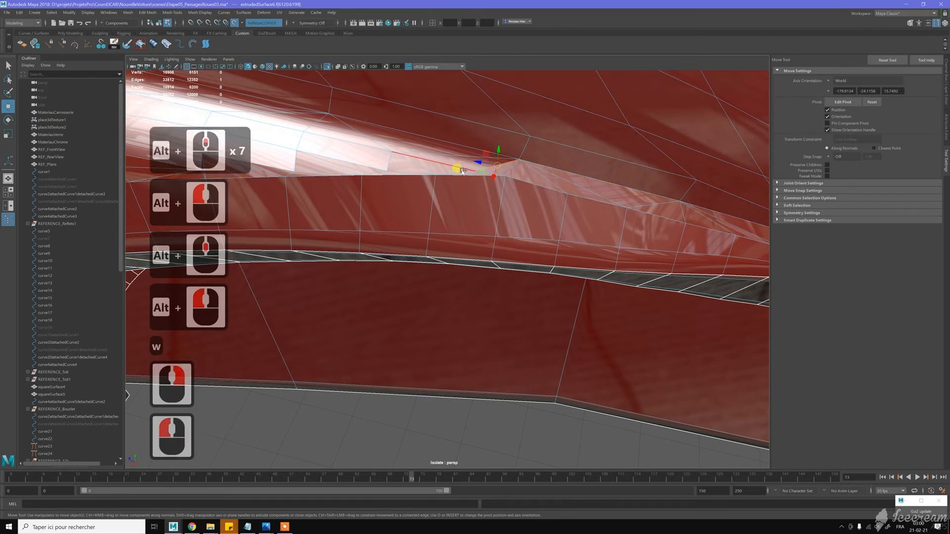
left_click(471, 177, "shift")
key("ctrl+BackSpace")
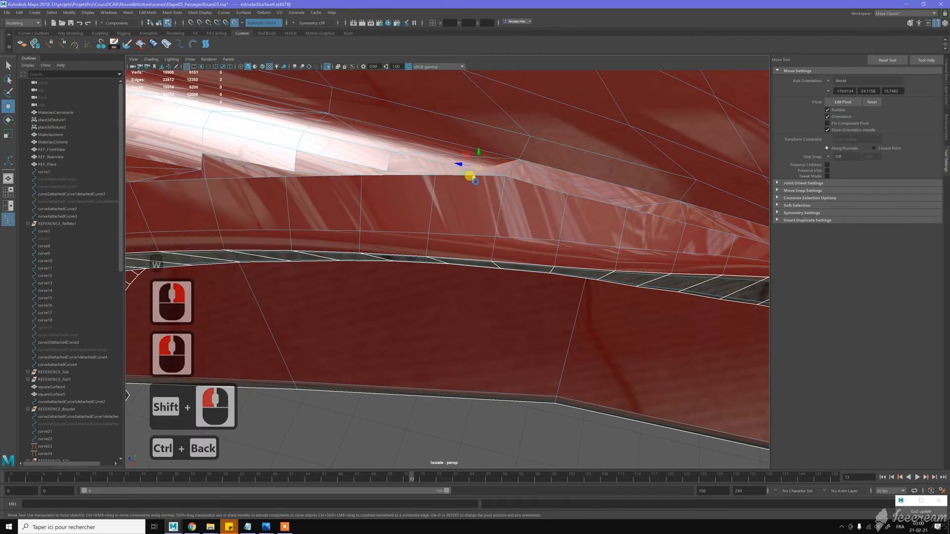
- Move the vertex at the kink of the seam above the arch slightly down to smooth the border line
key("w")
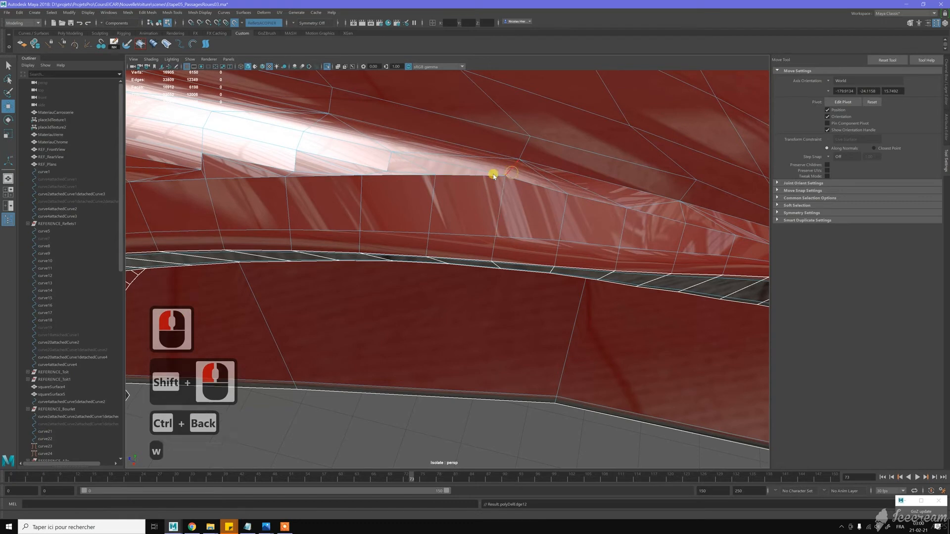
right_click_drag(493, 176, 465, 174)
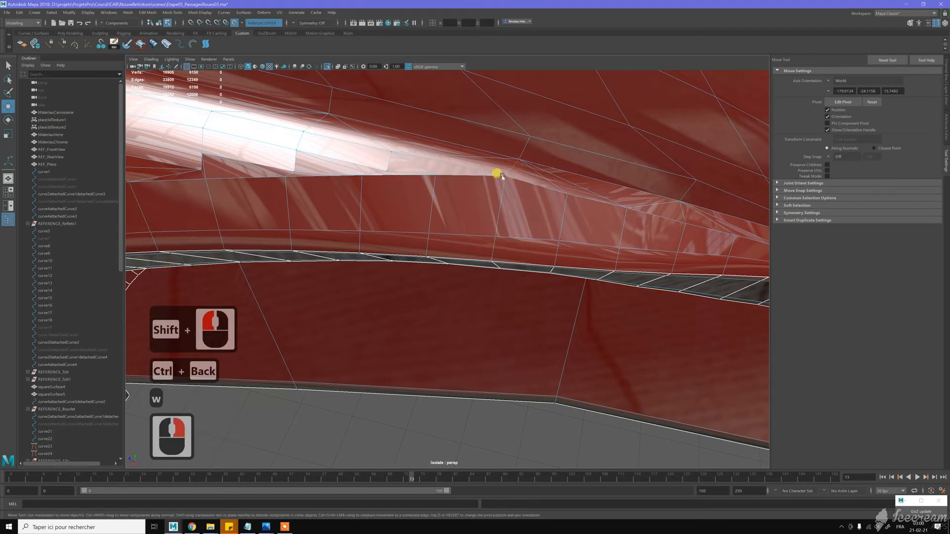
left_click(504, 174)
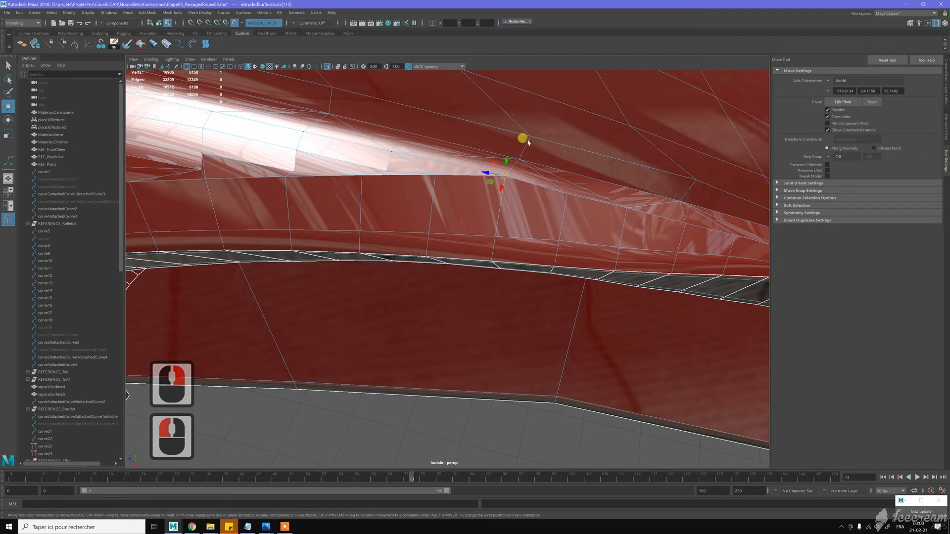
left_click_drag(505, 162, 518, 174)
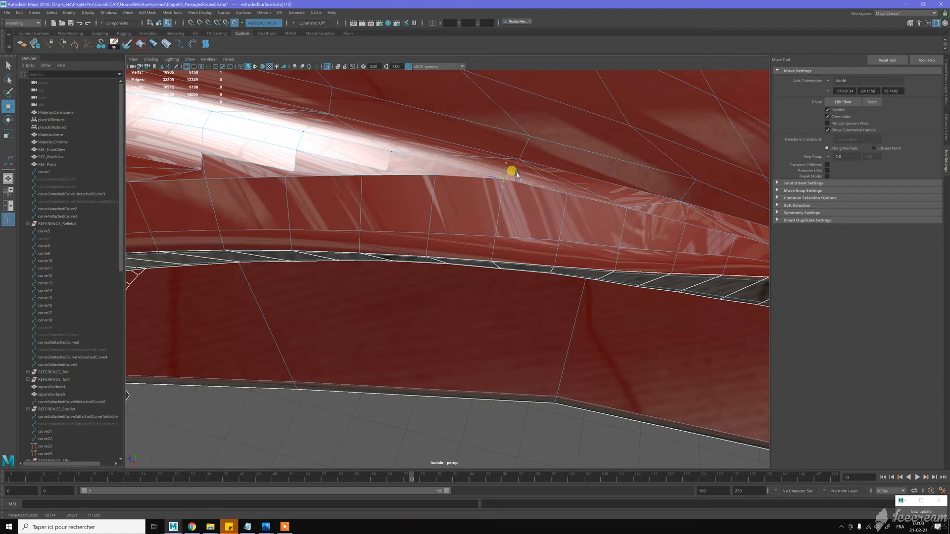
middle_click(389, 148)
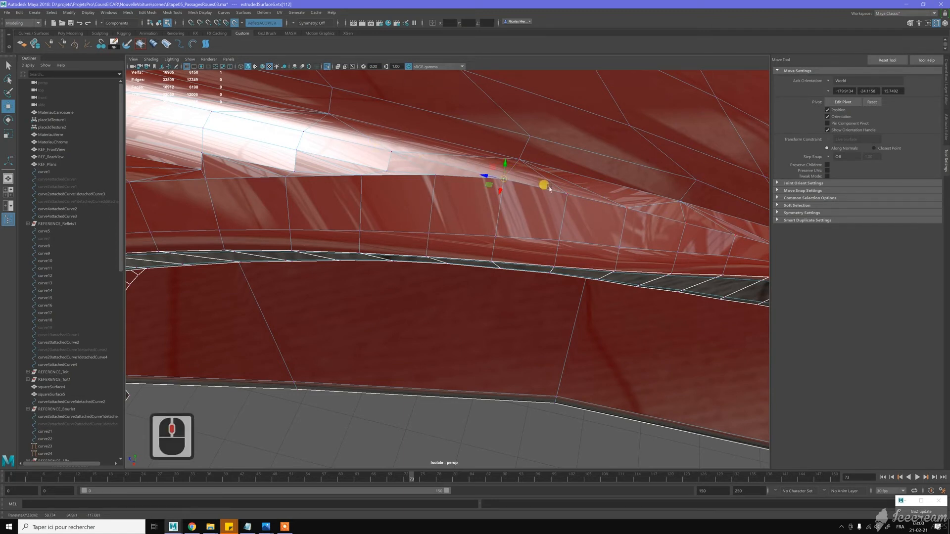
- Delete the non-deformer history of the whole car body and soften its edges
scroll(488, 175, "down", 15)
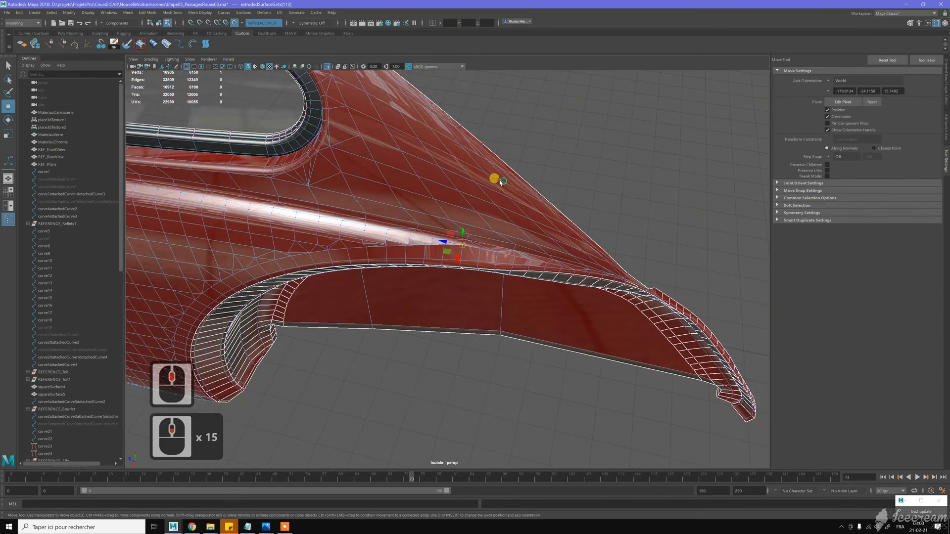
key("w")
right_click_drag(452, 170, 470, 159)
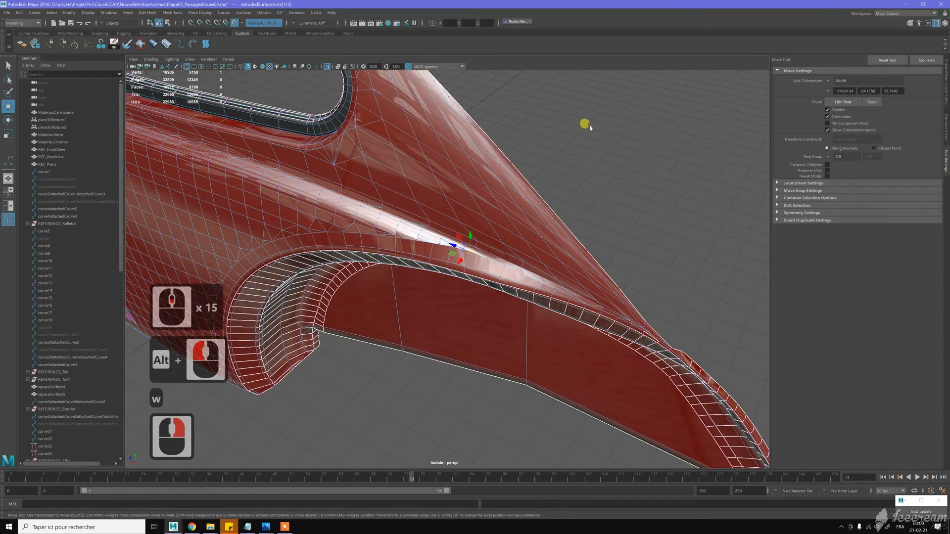
left_click(585, 125)
left_click(479, 162)
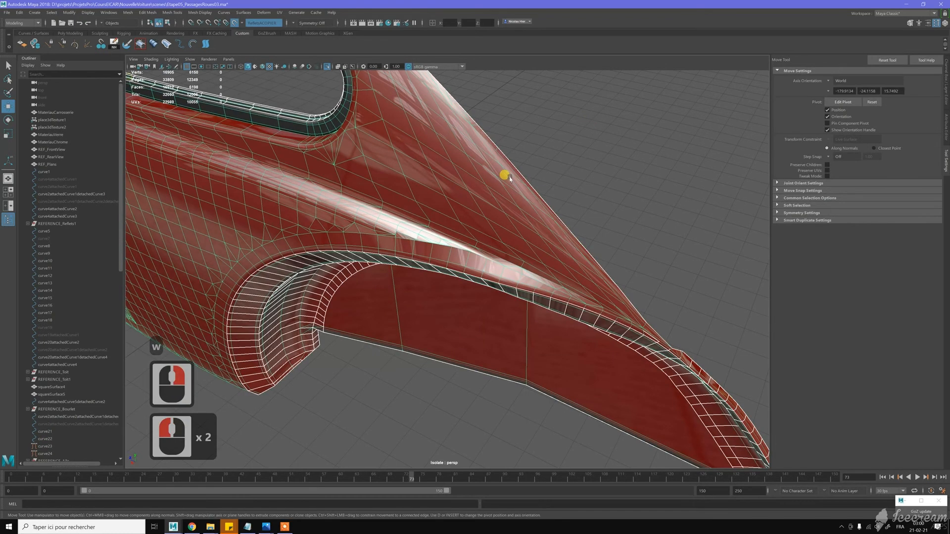
key("alt+d")
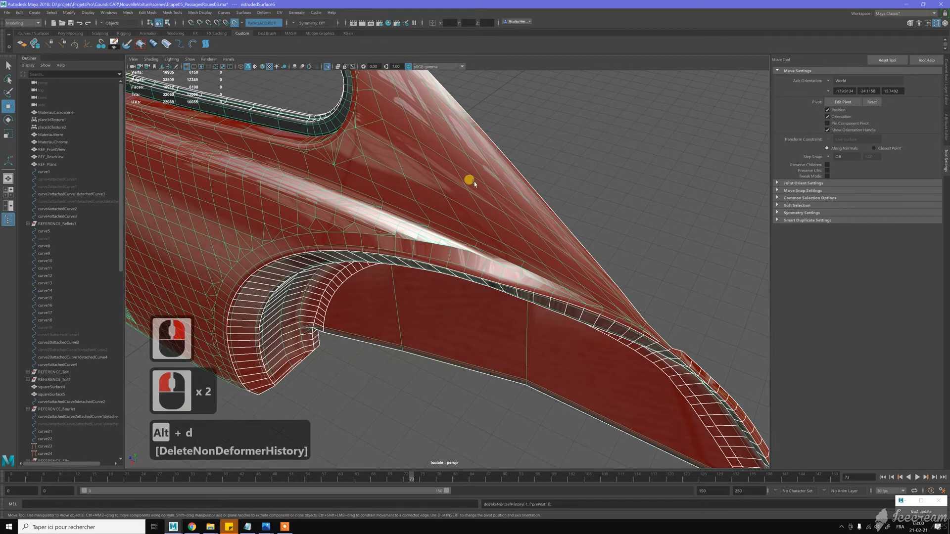
right_click(447, 179, "shift")
right_click_drag(475, 190, 514, 184, "shift")
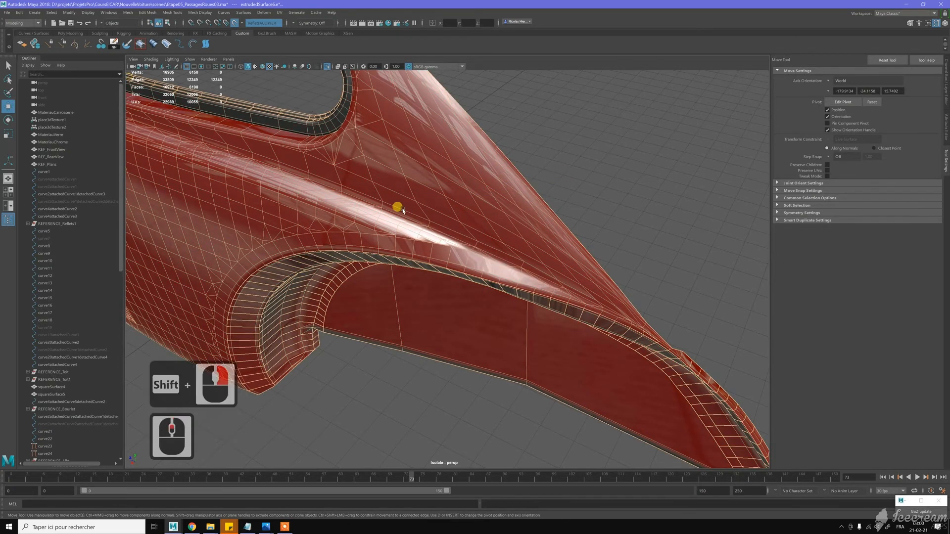
- Inspect the body's shading and reflections close up along the crease above the wheel arch
scroll(367, 206, "up", 6)
middle_click_drag(440, 216, 464, 216, "alt")
scroll(452, 189, "up", 6, "alt")
key("w")
scroll(462, 177, "up", 2, "alt")
middle_click_drag(454, 210, 460, 206, "alt")
scroll(462, 206, "up", 2, "alt")
left_click_drag(503, 191, 470, 212, "alt")
scroll(430, 225, "up", 4)
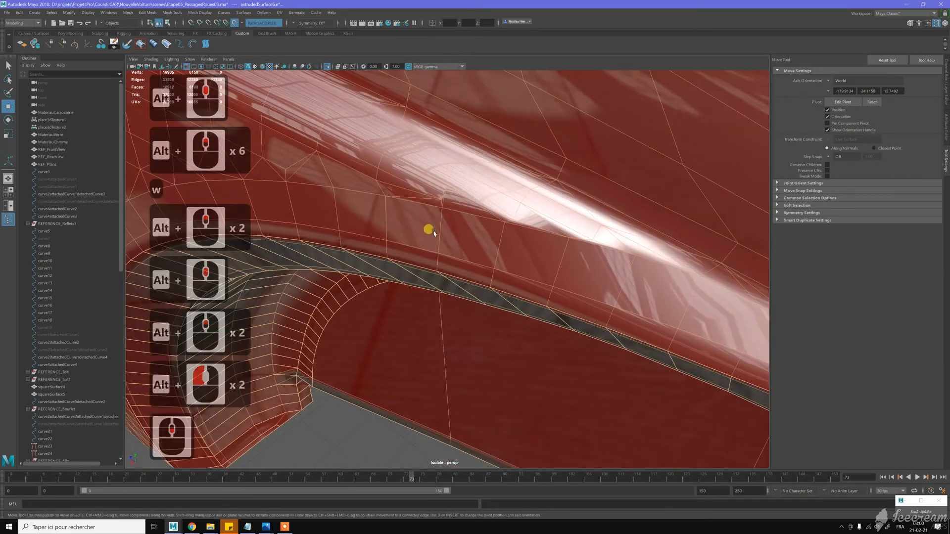
left_click(421, 349)
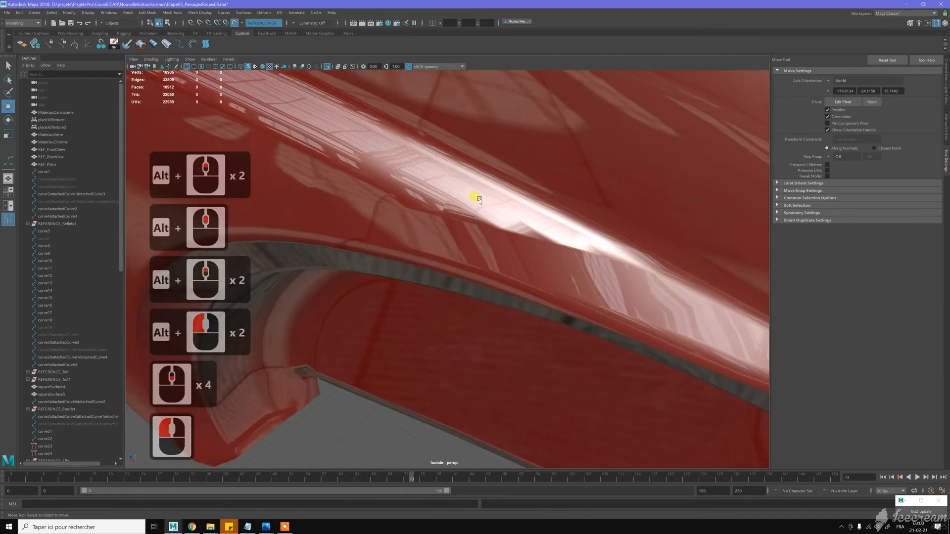
scroll(470, 193, "up", 2)
- Assign a Phong material to the car body in place of the red paint
left_click(484, 192)
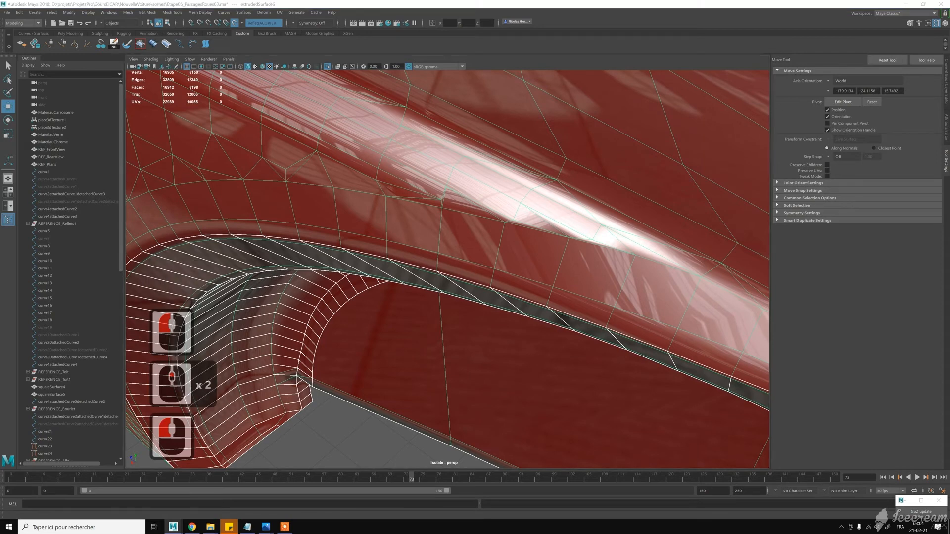
left_click(757, 218)
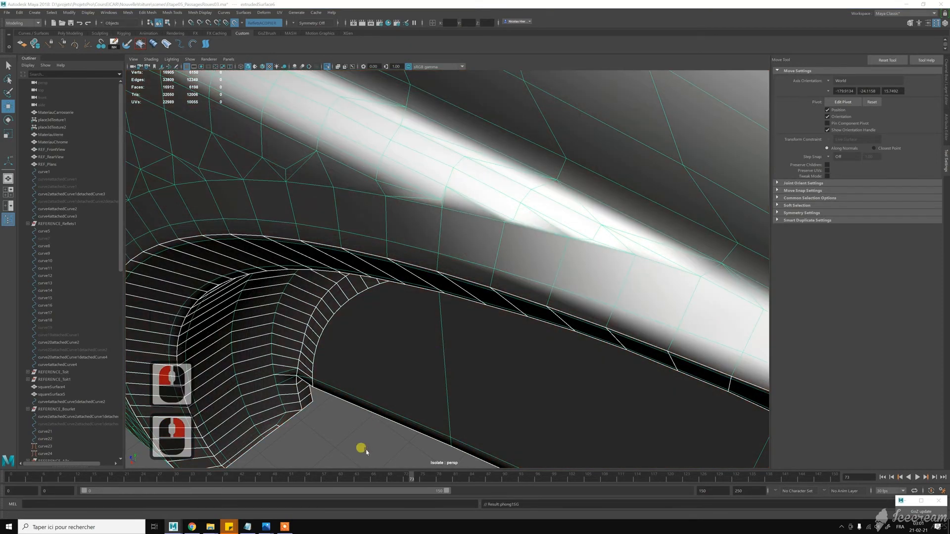
middle_click_drag(451, 240, 445, 239, "alt")
left_click_drag(445, 239, 494, 230, "alt")
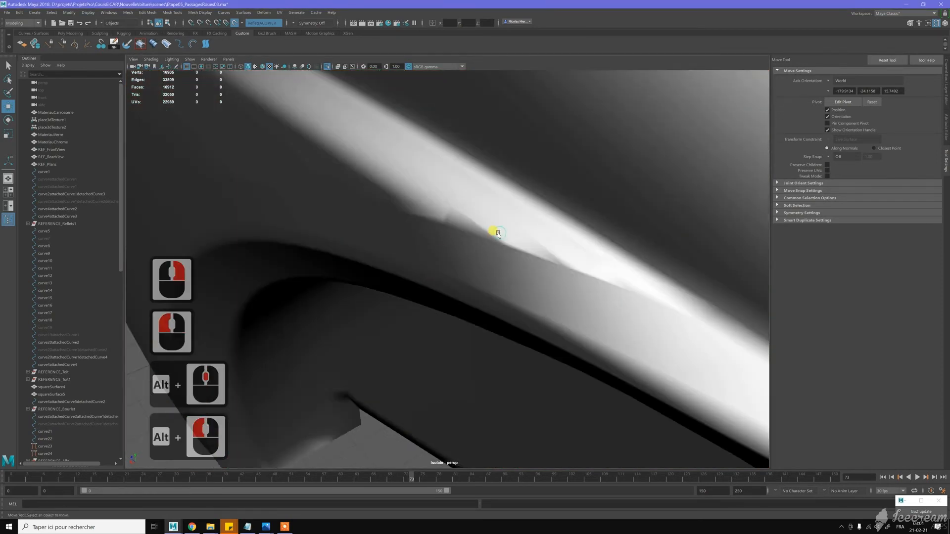
- Delete three surplus triangulation edges along the seam between the body crease and the arch strip
left_click(498, 233)
middle_click_drag(545, 257, 496, 255, "alt")
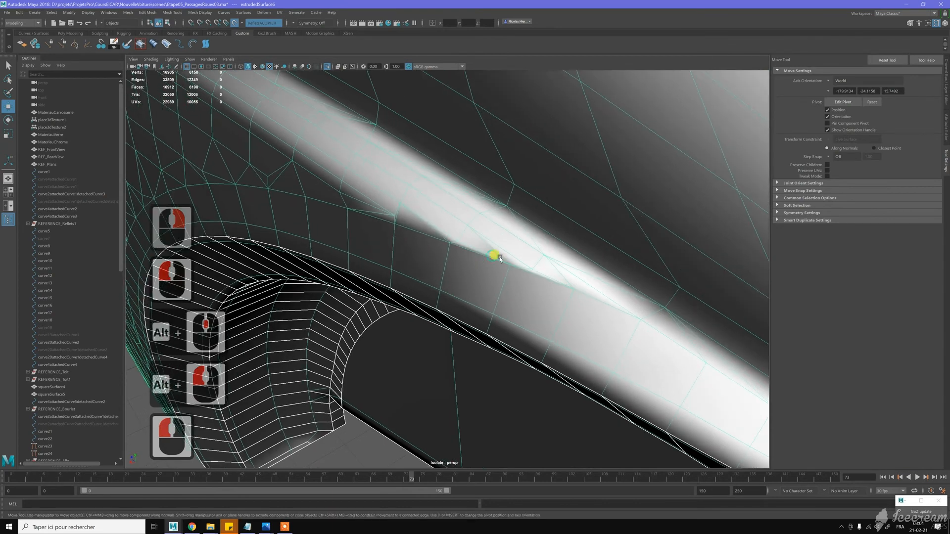
right_click_drag(497, 255, 515, 268, "alt")
mouse_move(515, 268)
left_mouse_down("alt")
mouse_move(534, 263)
mouse_move(509, 254)
left_mouse_up("alt")
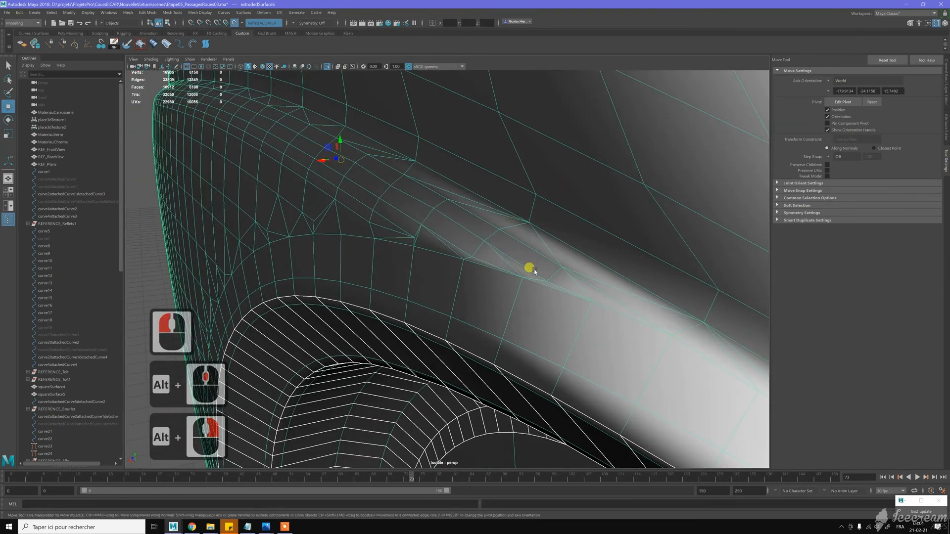
key("w")
right_click_drag(556, 271, 558, 252)
left_click(552, 274)
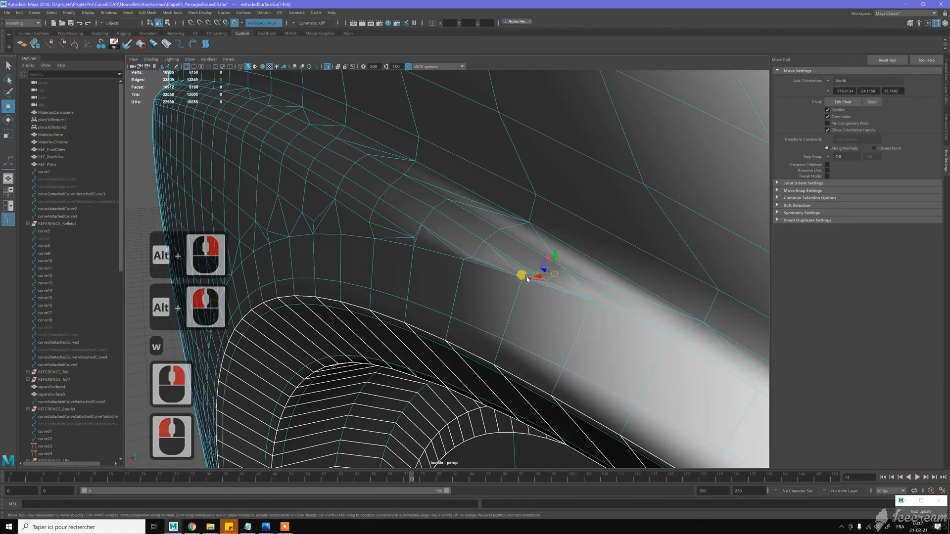
left_click(526, 278, "shift")
key("ctrl+BackSpace")
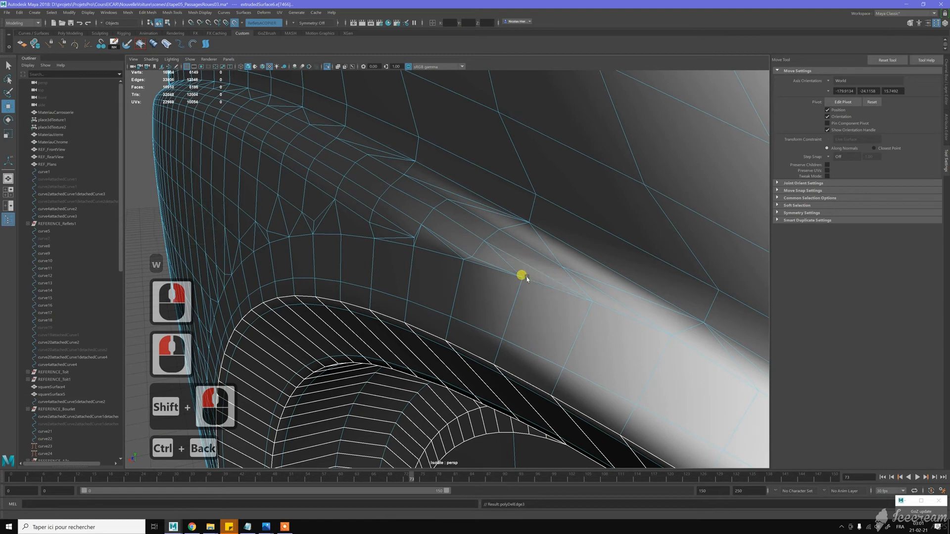
left_click(505, 261)
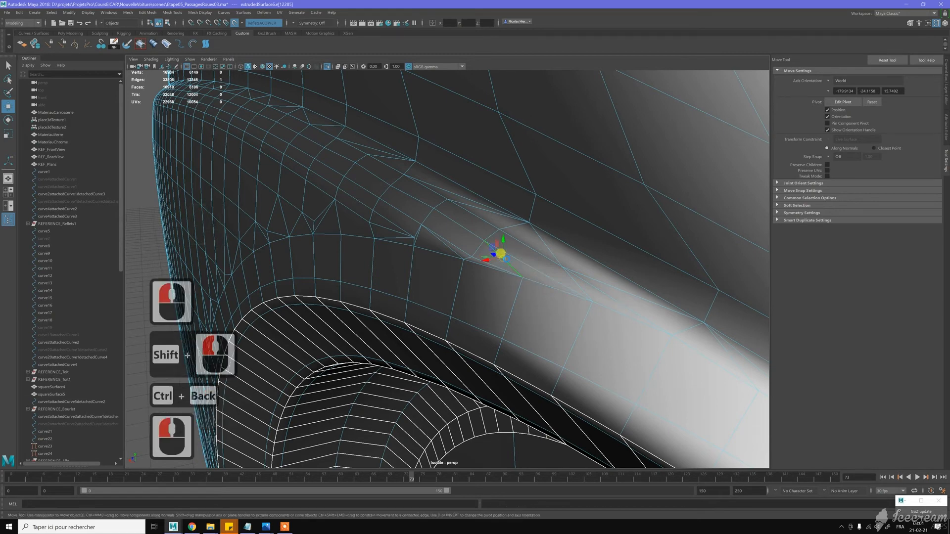
key("ctrl+BackSpace")
- Cut a new edge with Multi-Cut between the two neighbouring seam vertices above the arch strip
scroll(470, 255, "up", 2)
middle_click_drag(477, 256, 501, 268, "alt")
left_click_drag(500, 267, 468, 256, "alt")
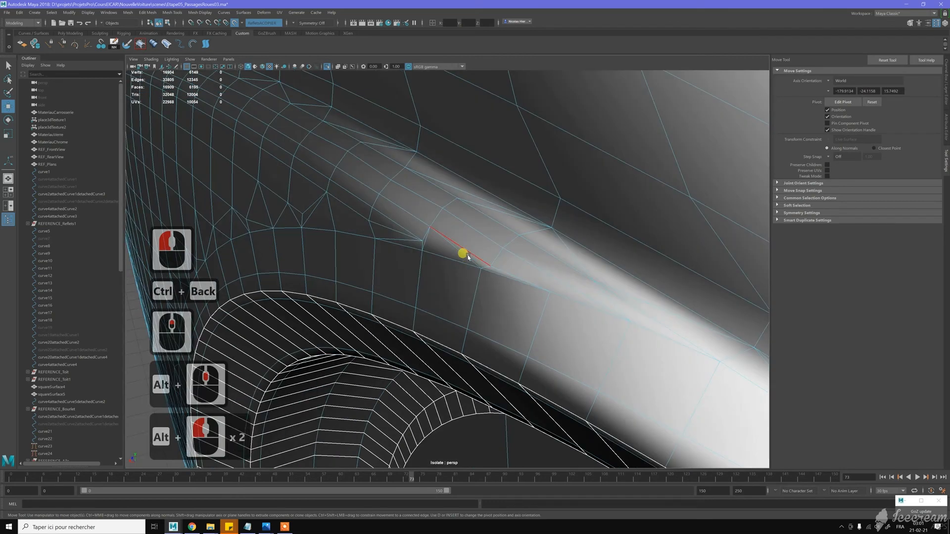
left_click(427, 242)
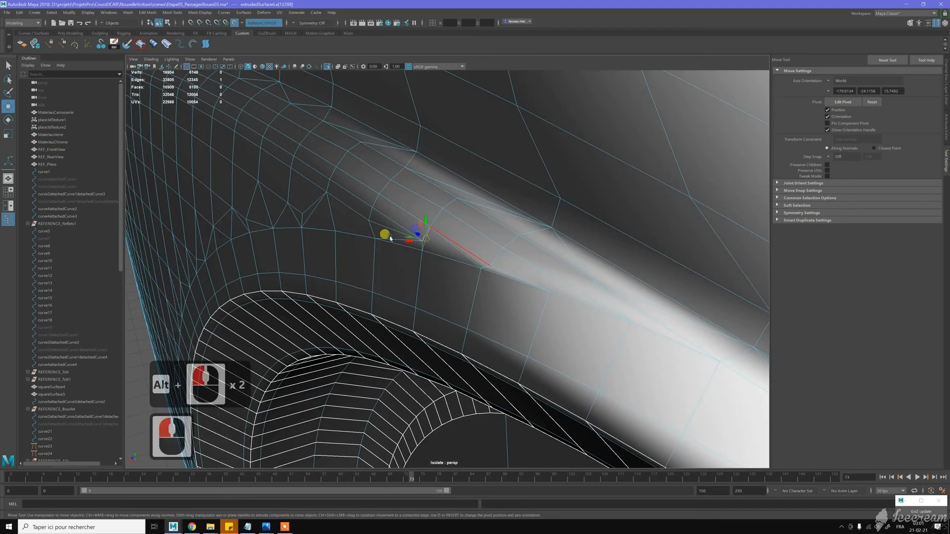
scroll(389, 234, "up", 4)
middle_click_drag(403, 225, 430, 234, "alt")
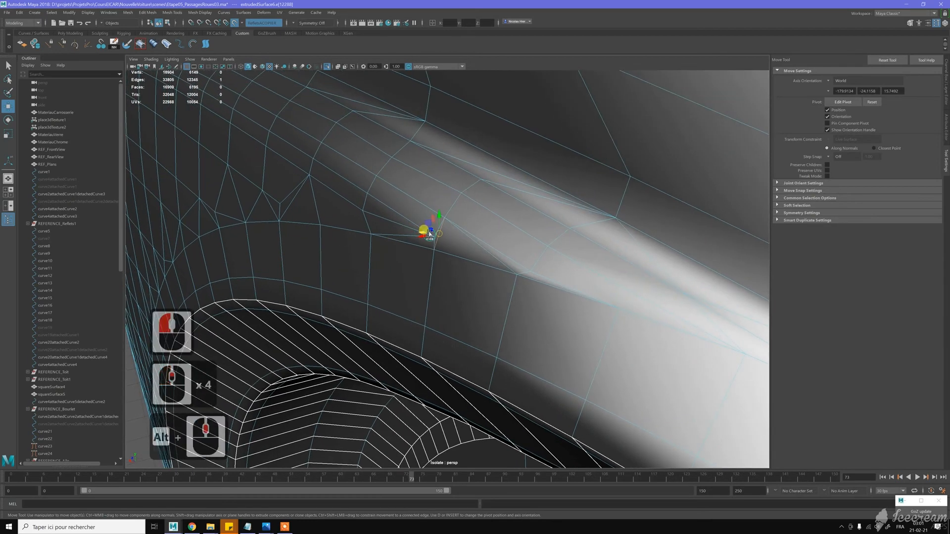
key("w")
right_click_drag(449, 233, 418, 242)
left_click(454, 239)
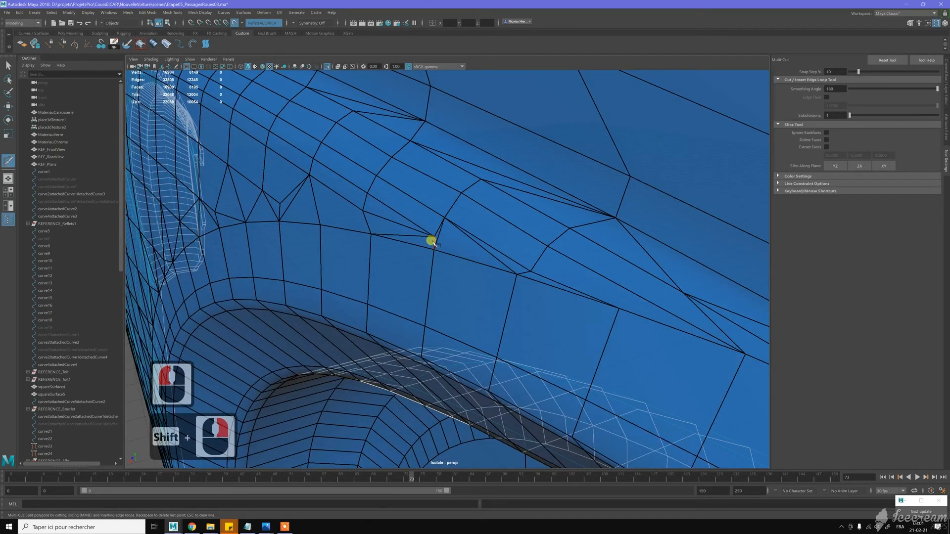
left_click(434, 238)
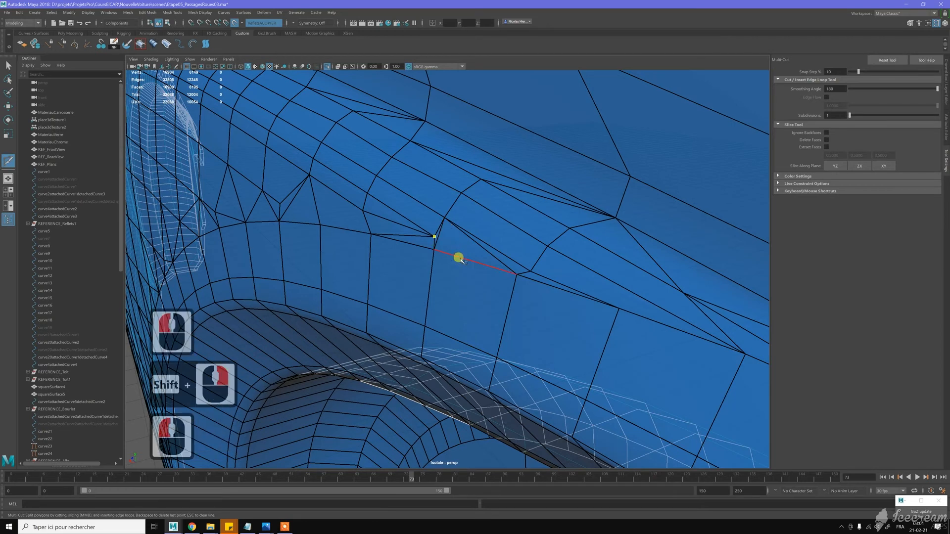
left_click(516, 274)
key("y")
key("y")
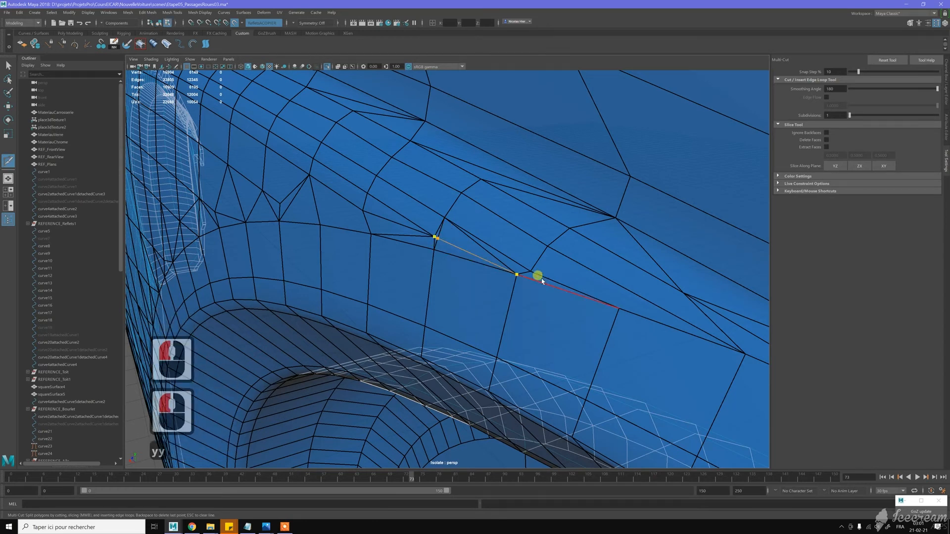
- Delete the old diagonal edge above the new cut and collapse the short edge at the cut's starting vertex
key("w")
left_click(472, 241)
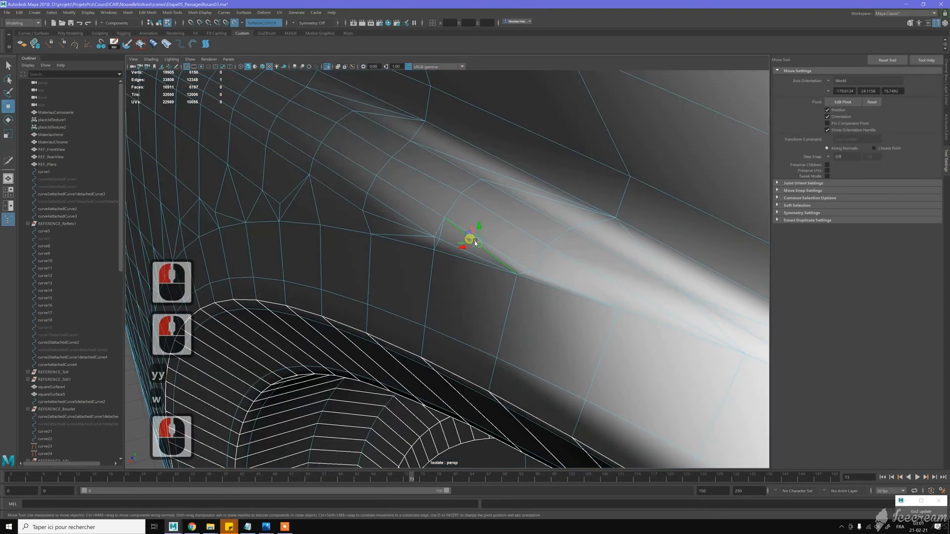
key("ctrl+BackSpace")
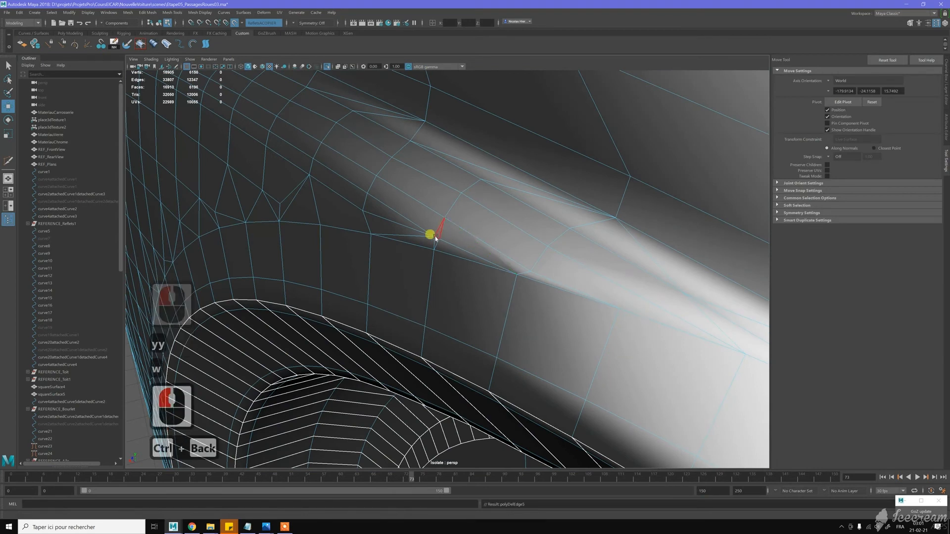
left_click(448, 233)
right_click(457, 237, "shift")
right_click_drag(457, 237, 484, 219, "shift")
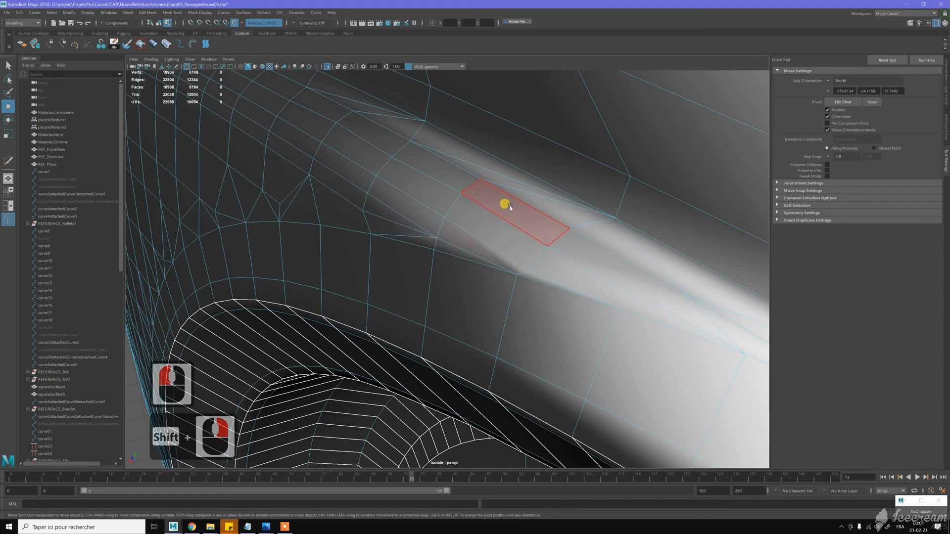
- Reposition the vertices around the new cut between the crease strip and the arch strip to even out the surface
key("w")
left_click_drag(494, 218, 505, 218, "alt")
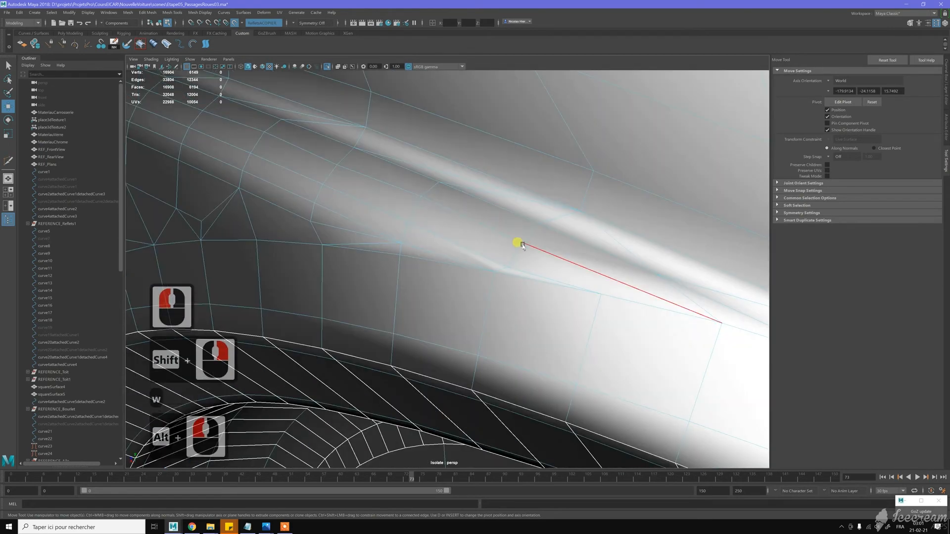
key("w")
right_click_drag(524, 246, 507, 265)
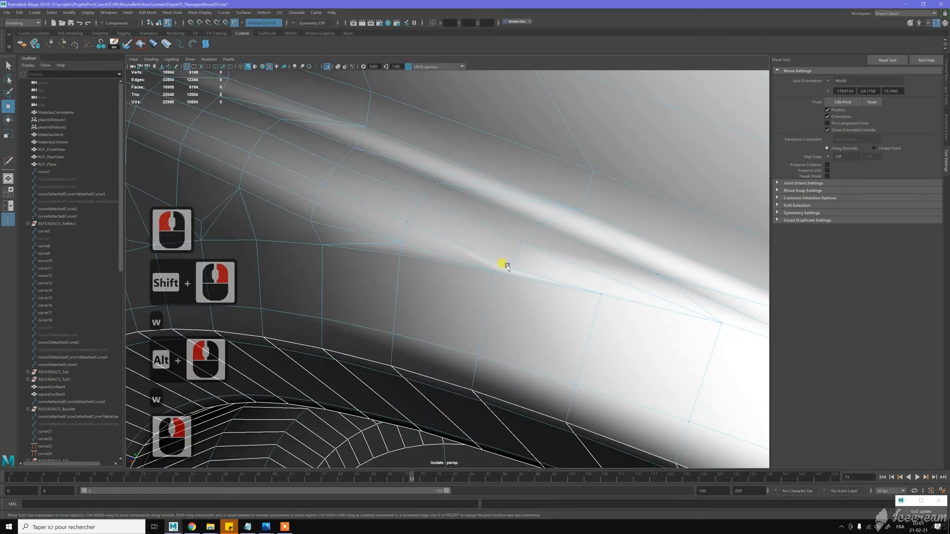
left_click(505, 266)
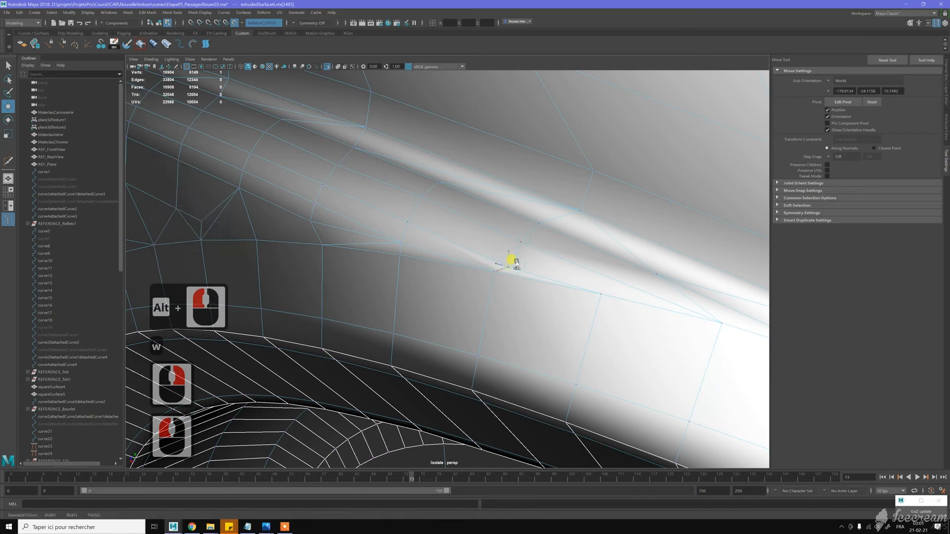
left_click_drag(516, 266, 518, 254)
middle_click_drag(521, 248, 510, 245)
left_click(520, 243)
left_click(418, 193)
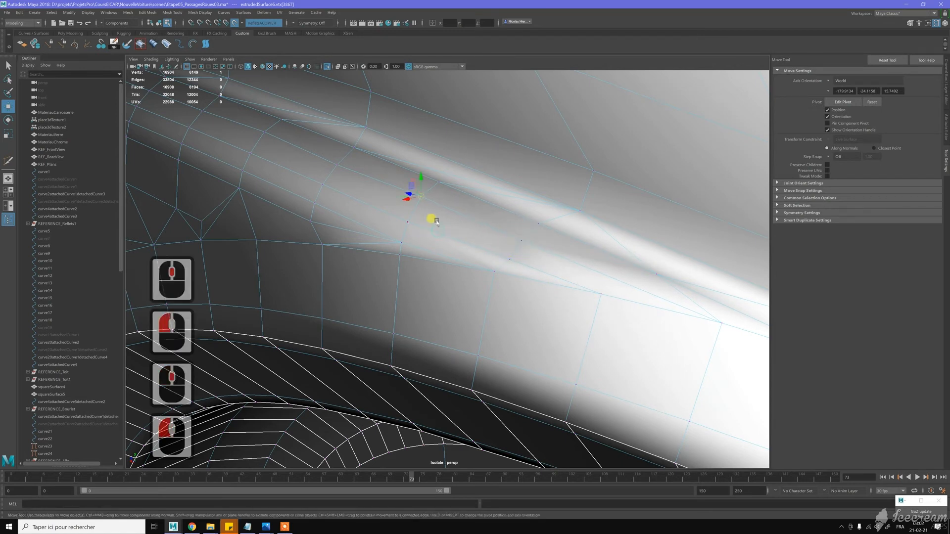
middle_click_drag(437, 215, 440, 217)
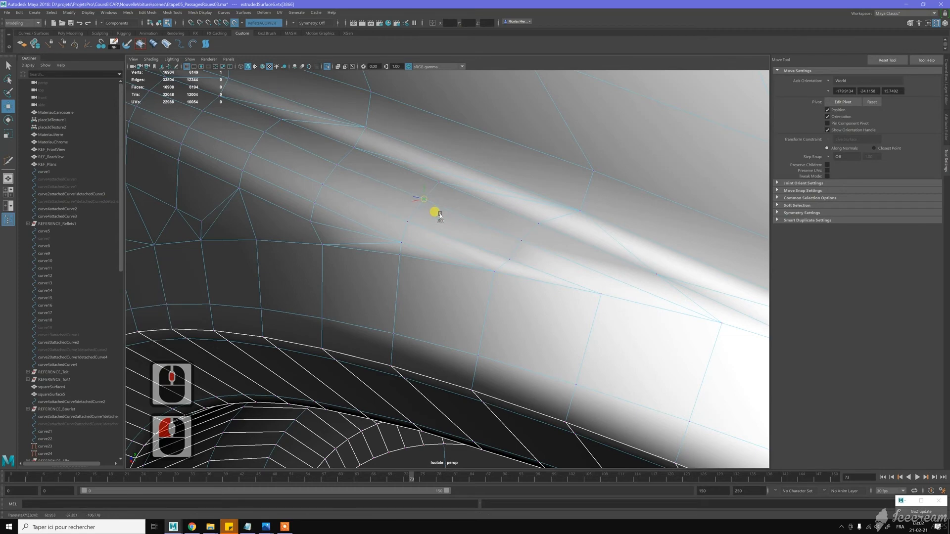
- Adjust the next vertices farther back along the middle of the crease strip to smooth its flow
left_click_drag(451, 195, 495, 331, "alt")
mouse_move(395, 185)
middle_mouse_down("alt")
mouse_move(408, 191)
mouse_move(396, 189)
middle_mouse_up("alt")
left_click(395, 189)
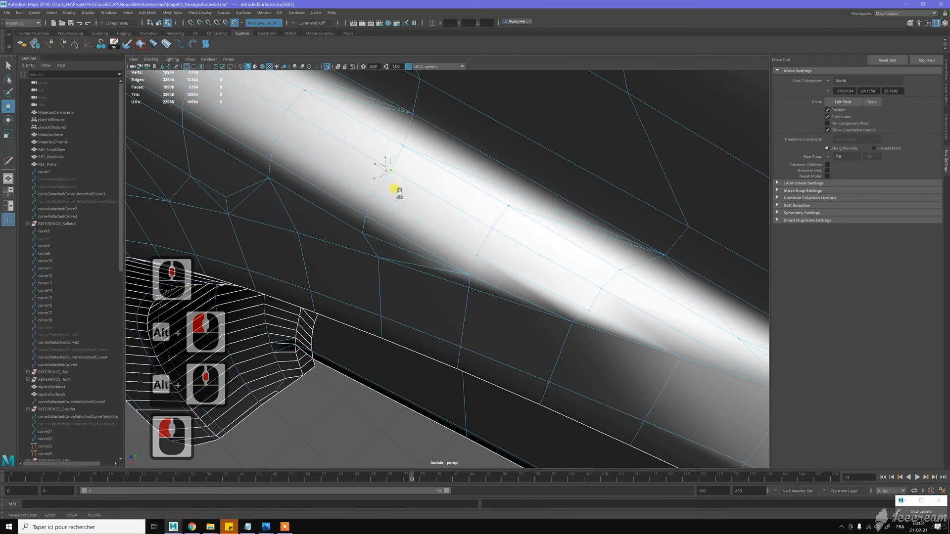
left_click(302, 124)
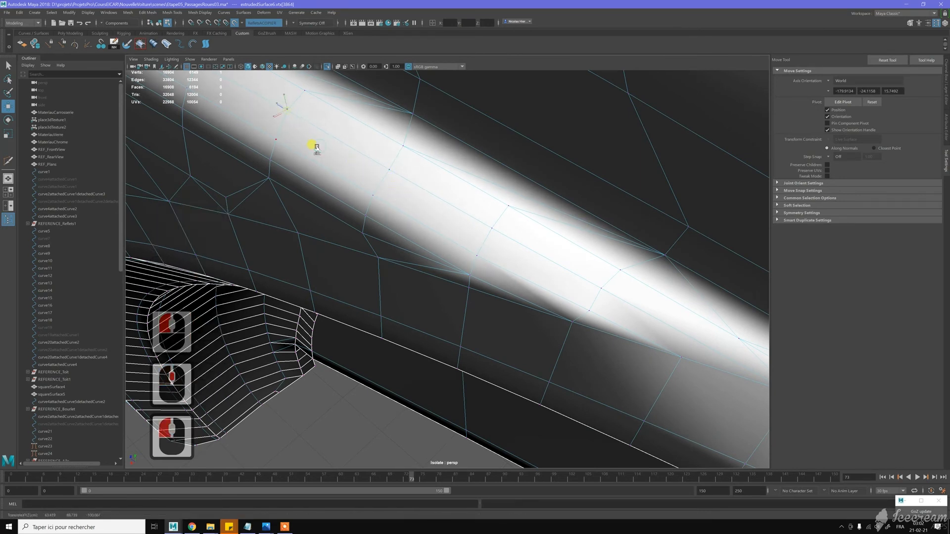
middle_click_drag(313, 148, 432, 201)
- Delete the surplus triangulation edge in the narrow wedge just above the arch strip's upper border
scroll(432, 200, "down", 6, "alt")
left_click_drag(447, 182, 473, 194, "alt")
middle_click_drag(473, 195, 513, 218, "alt")
left_click_drag(514, 218, 471, 220, "alt")
key("w")
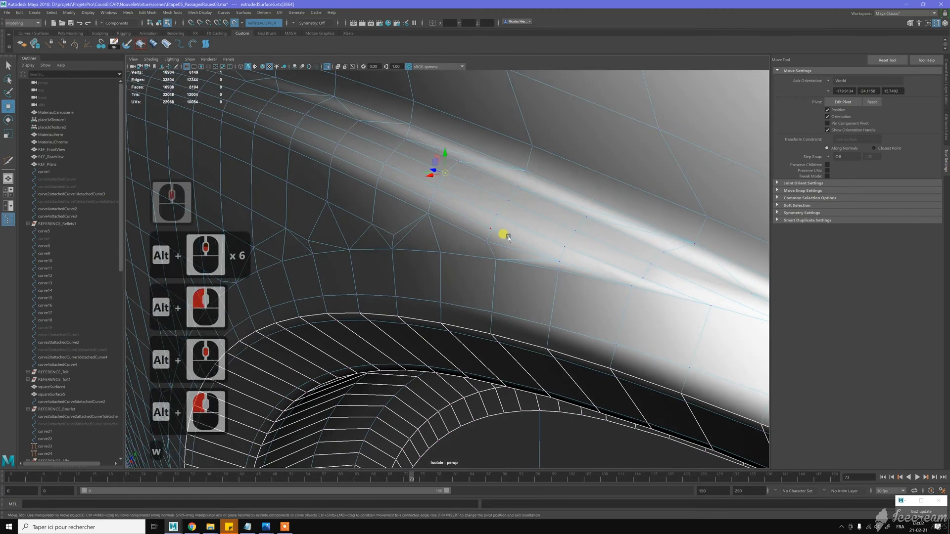
right_click_drag(510, 236, 509, 220)
left_click(515, 257)
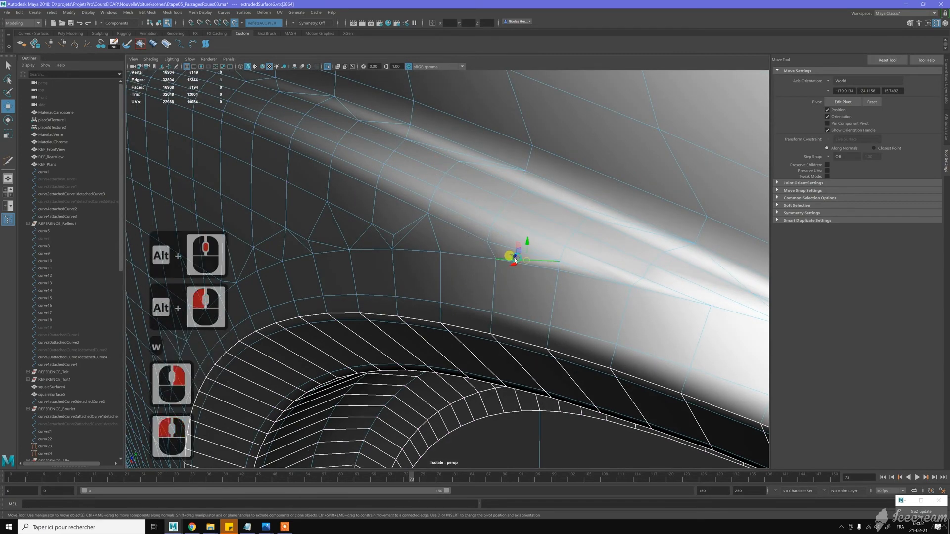
key("ctrl+BackSpace")
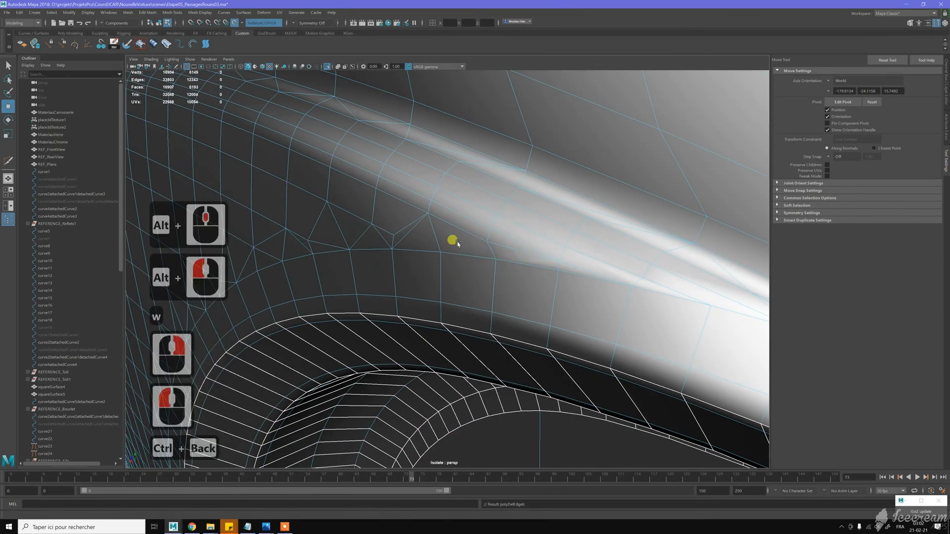
- Delete the diagonal edge linking the lower crease vertex to the arch strip farther back along the seam
left_click_drag(457, 240, 451, 239, "alt")
key("w")
right_click_drag(400, 233, 401, 234)
left_click(401, 233)
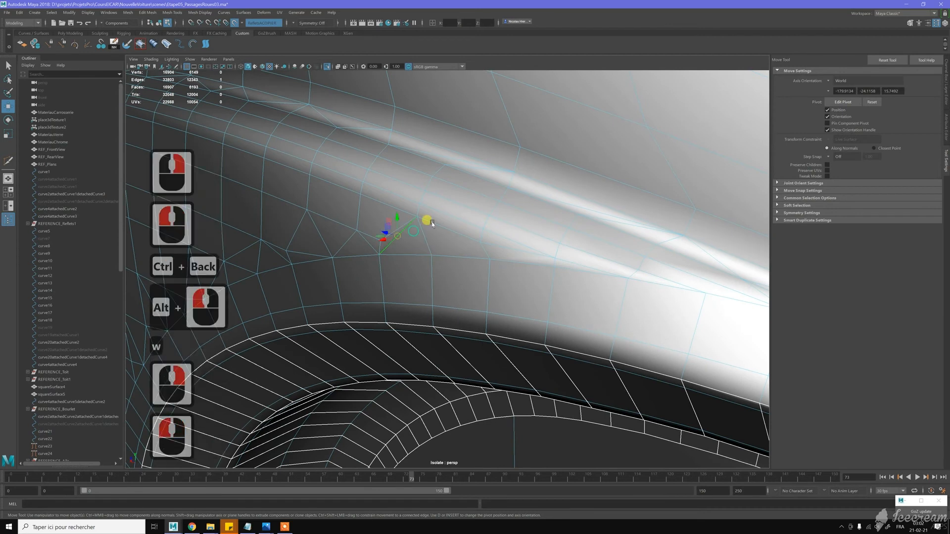
key("ctrl+BackSpace")
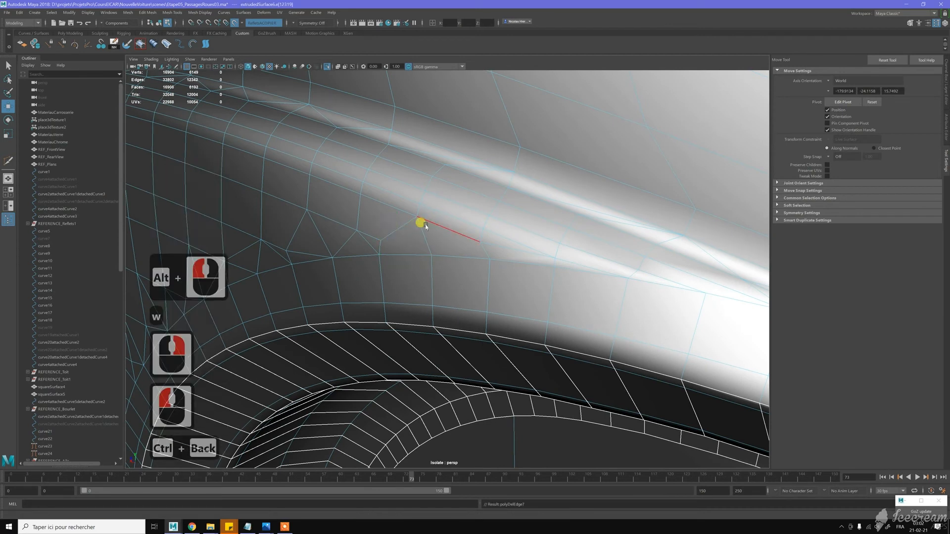
- Cut an edge with Multi-Cut from the small triangle's upper vertex to the next vertex on the arch strip's border
key("w")
right_click_drag(407, 228, 373, 226)
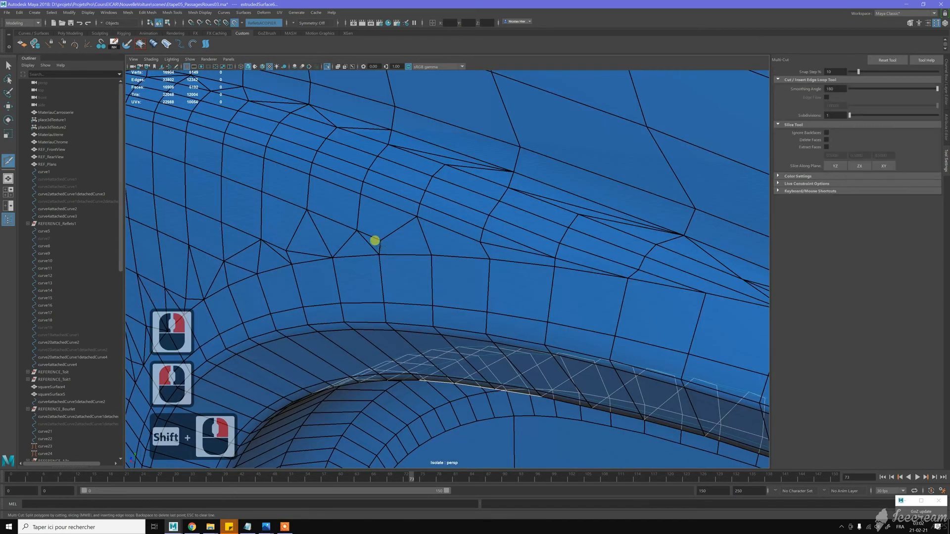
left_click(381, 238)
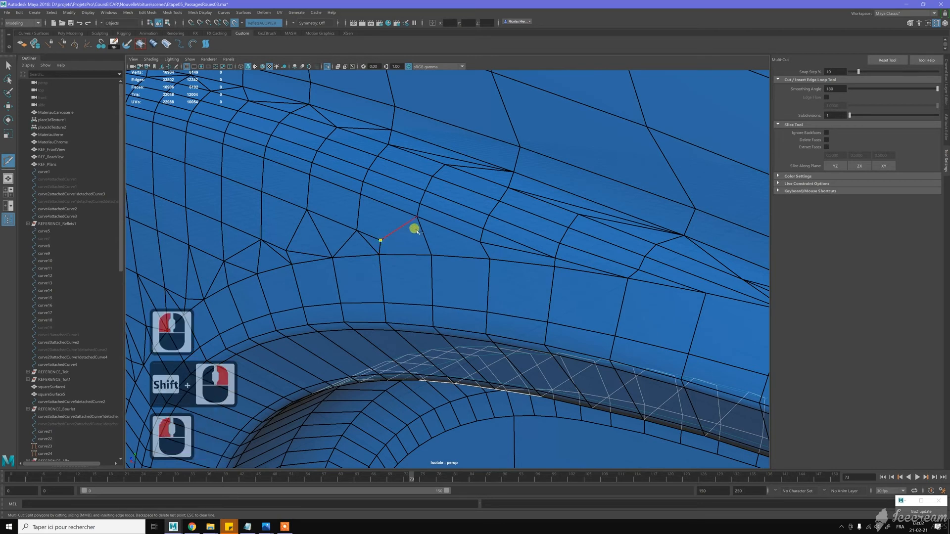
left_click(431, 255)
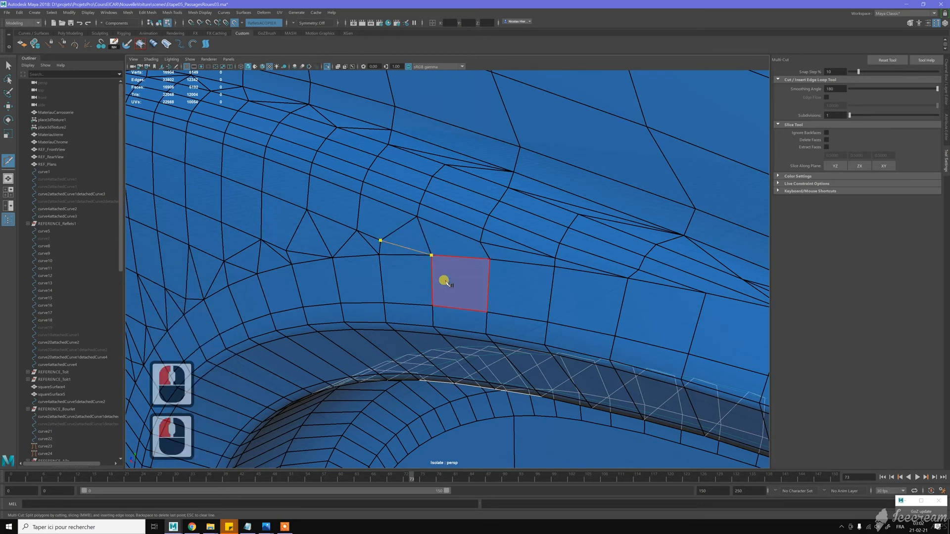
key("y")
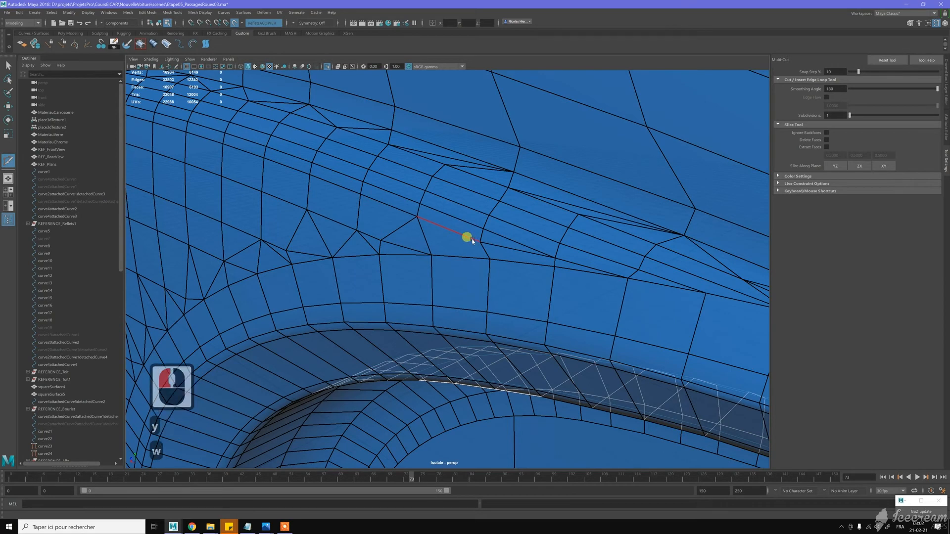
key("w")
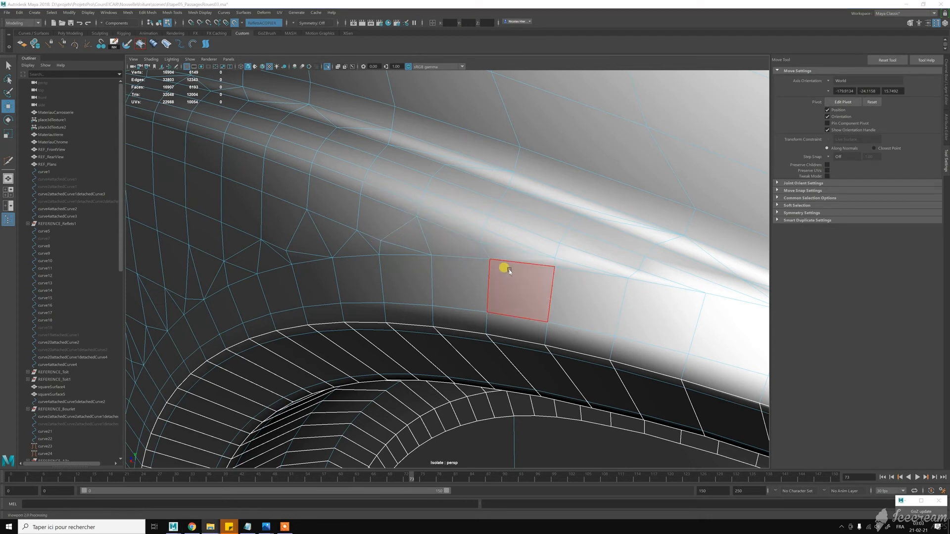
- Cut an edge from the lower crease vertex to the next arch strip vertex with Multi-Cut and delete the old edge above it
key("w")
right_click_drag(511, 253, 481, 250)
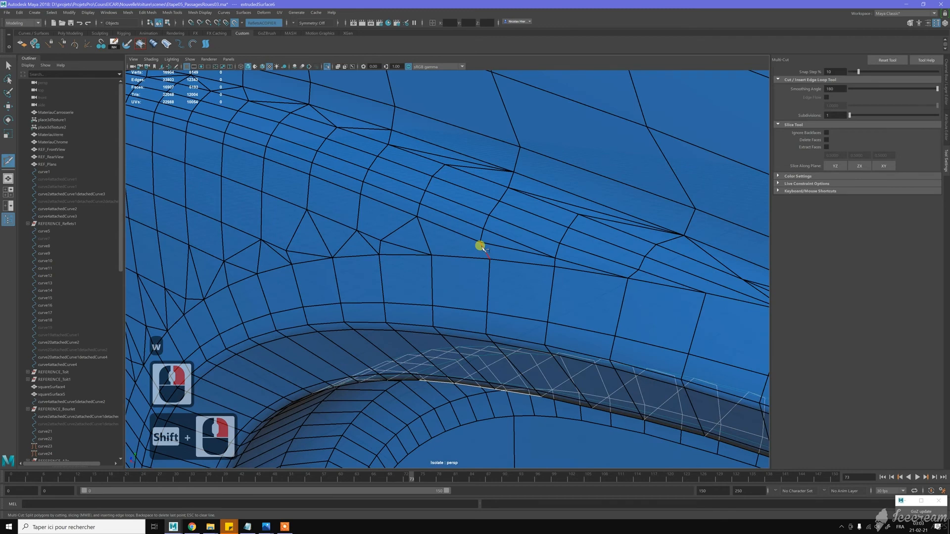
left_click(479, 242)
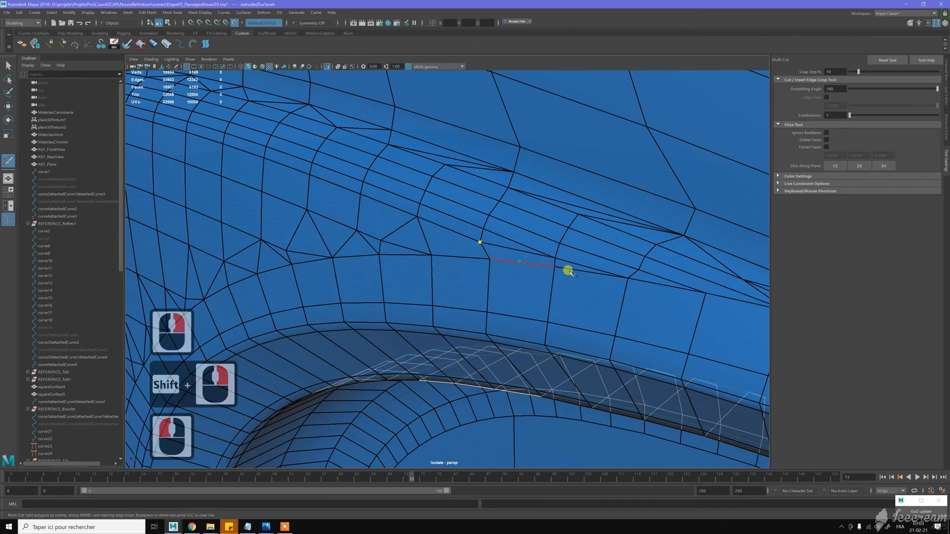
left_click(545, 268)
key("y")
key("y")
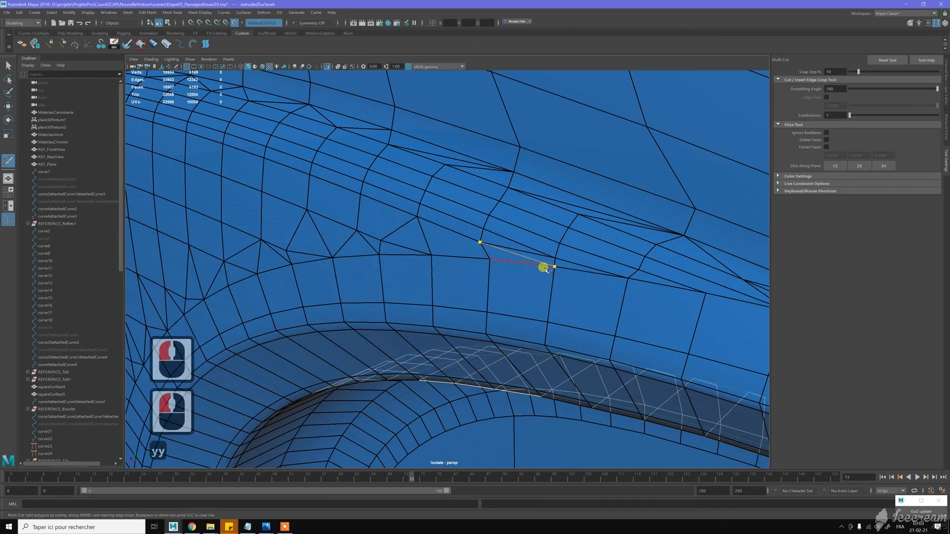
key("w")
left_click(519, 249)
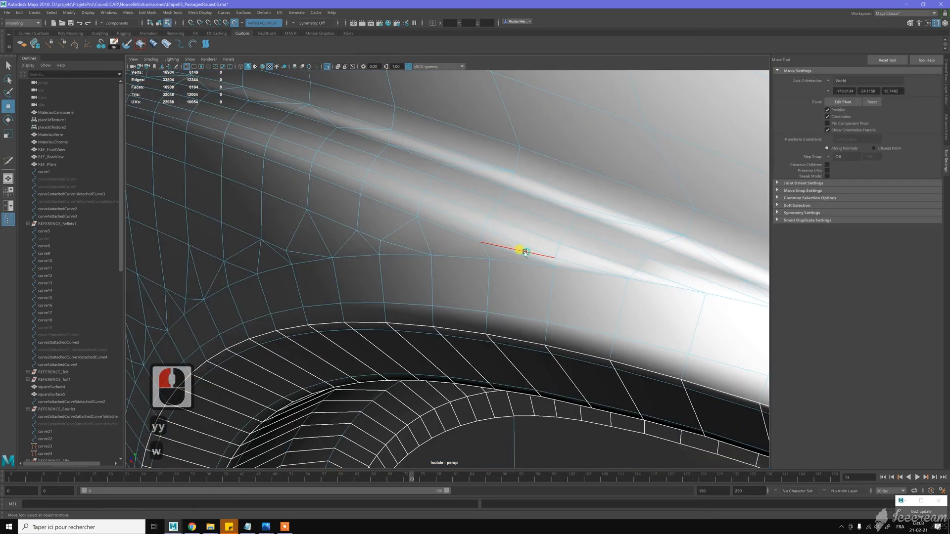
key("ctrl+BackSpace")
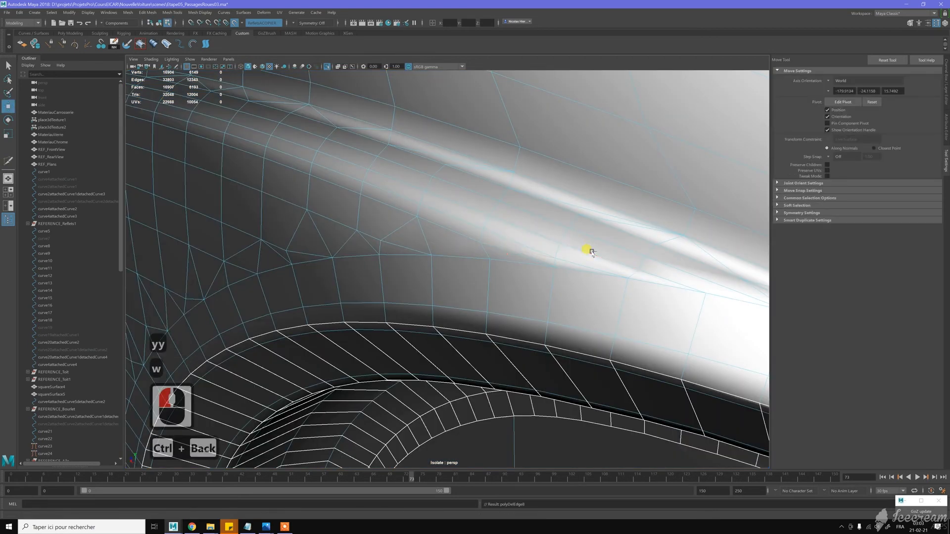
- Nudge the seam vertex just above the end of the new cut to smooth the highlight
right_click_drag(563, 232, 542, 230)
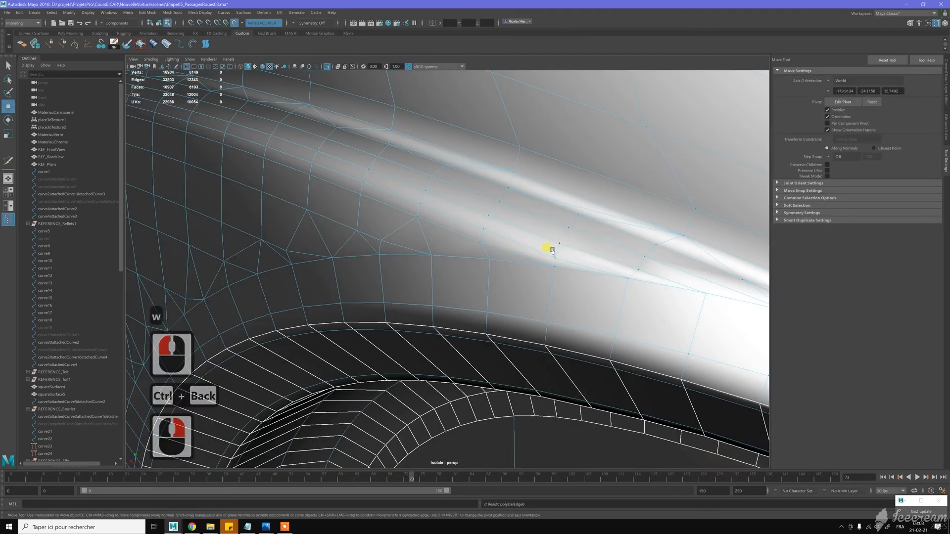
left_click(555, 257)
middle_click_drag(577, 243, 577, 241)
middle_click(570, 251)
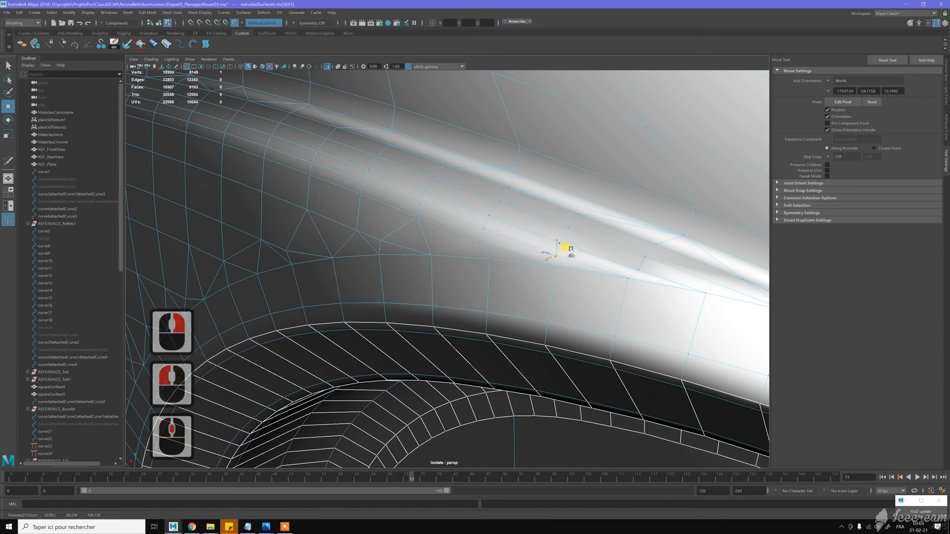
middle_click(596, 255)
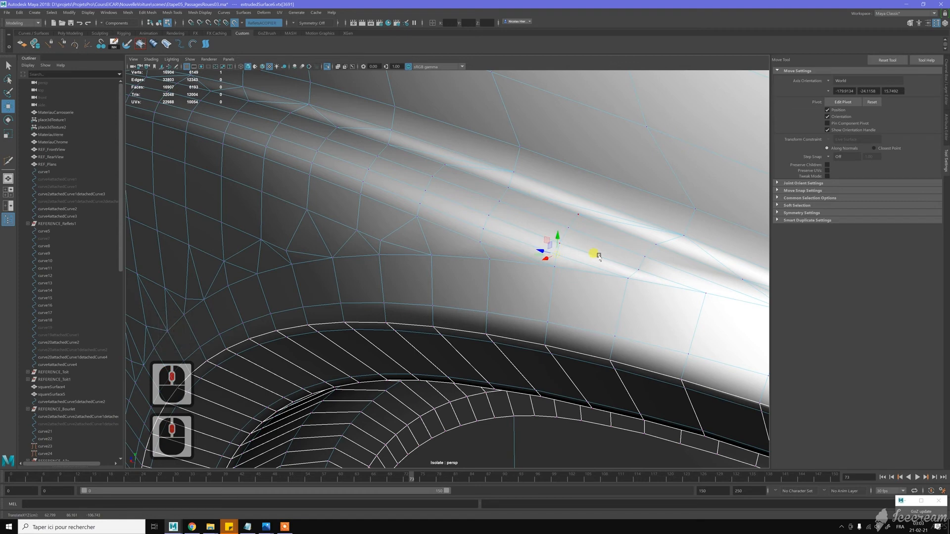
scroll(562, 239, "down", 1)
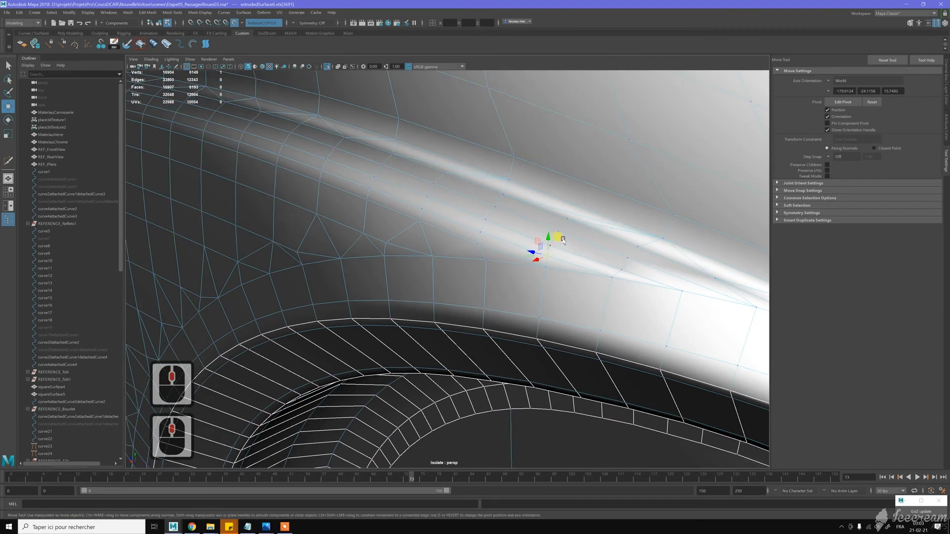
key("w")
scroll(425, 250, "down", 4)
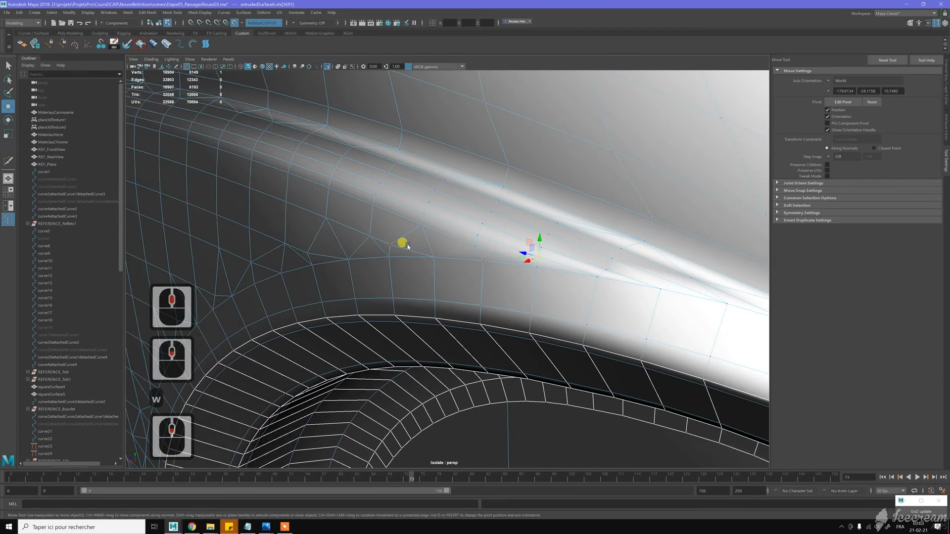
- Delete the chain of diagonal edges crossing the tapered end of the crease strip down to the arch strip
left_click_drag(423, 256, 443, 257, "alt")
middle_click_drag(443, 256, 456, 248, "alt")
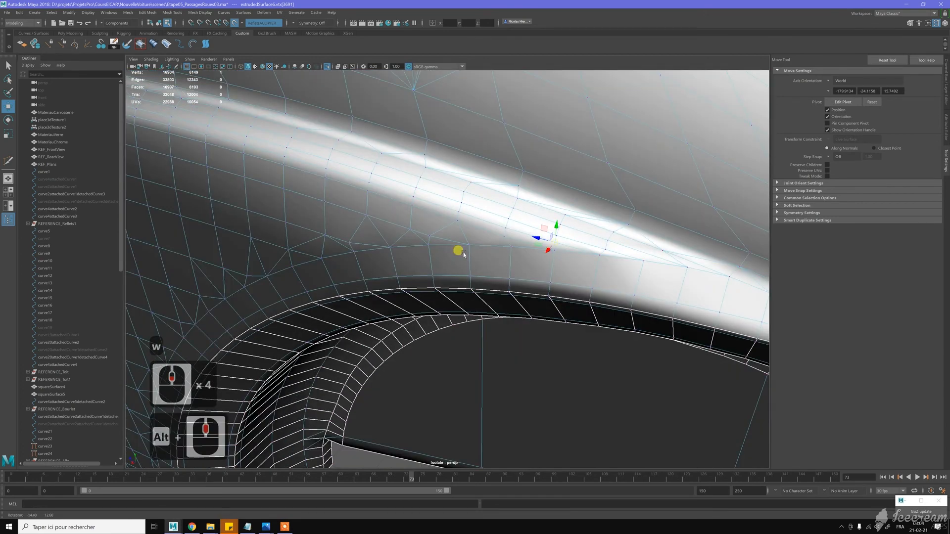
left_click_drag(455, 248, 564, 254, "alt")
middle_click_drag(564, 254, 552, 235, "alt")
key("w")
mouse_move(551, 237)
right_mouse_down()
mouse_move(556, 219)
mouse_move(543, 227)
right_mouse_up()
left_click(543, 227)
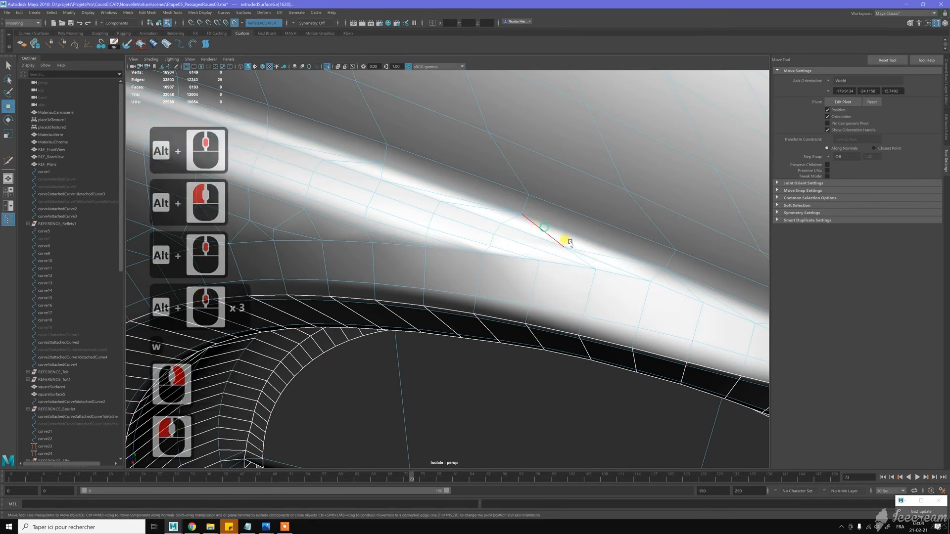
left_click(583, 251, "shift")
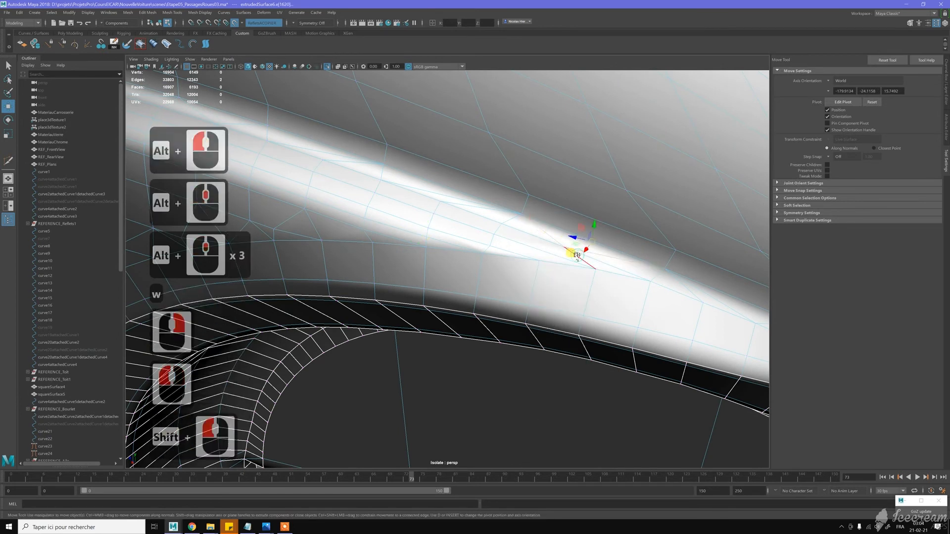
left_click(577, 255, "shift")
key("ctrl+BackSpace")
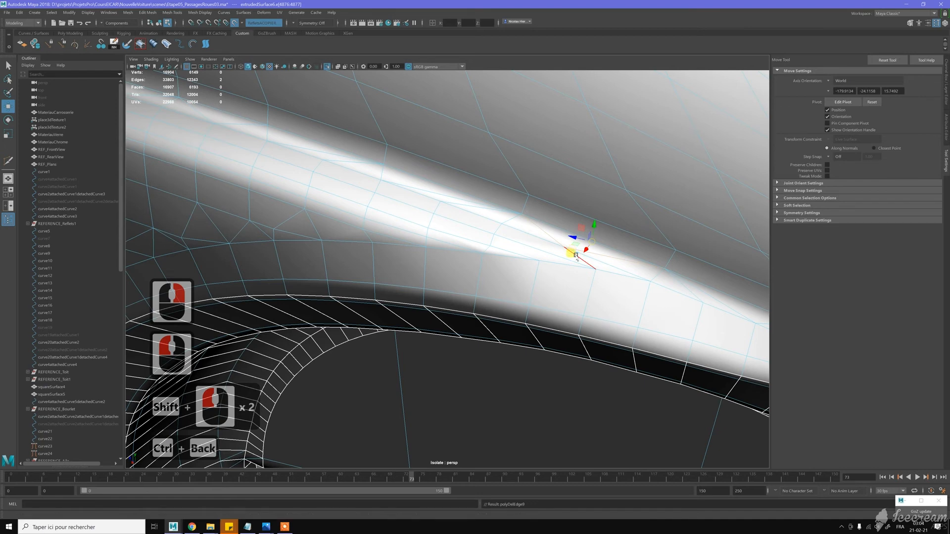
- Examine the seam shading and remaining triangulation around the wheel arch from several angles
scroll(600, 258, "down", 3)
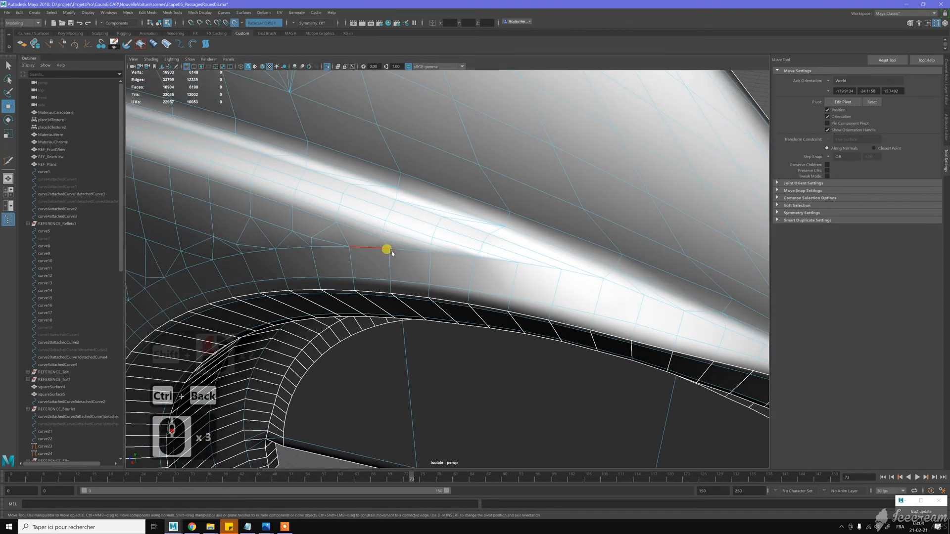
scroll(476, 254, "up", 3)
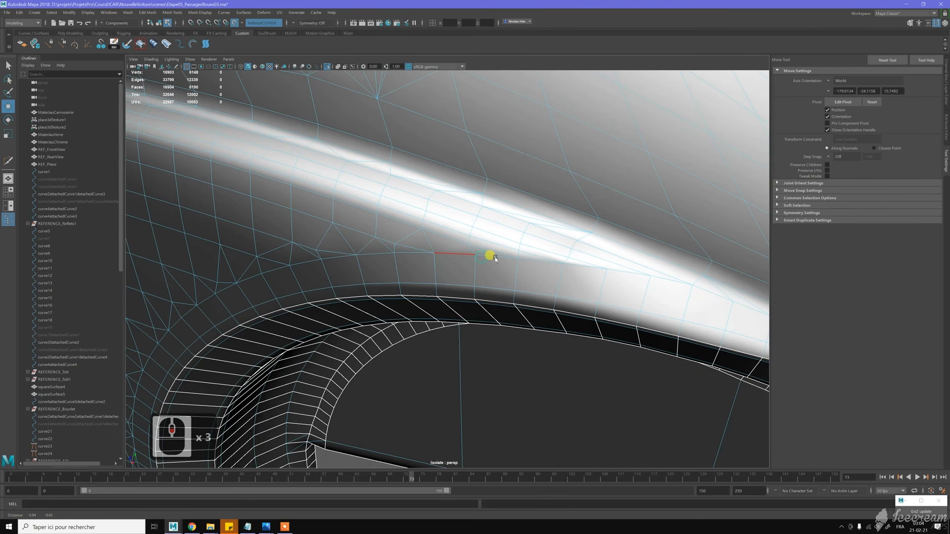
middle_click_drag(494, 257, 630, 254, "alt")
left_click_drag(471, 234, 404, 261, "alt")
middle_click_drag(476, 236, 432, 239, "alt")
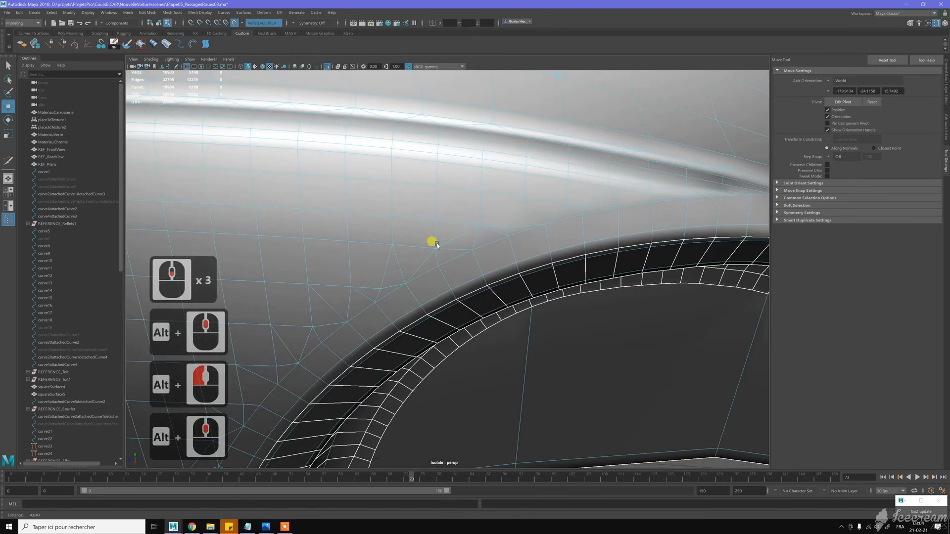
right_click_drag(433, 240, 488, 195, "alt")
middle_click_drag(492, 197, 434, 252, "alt")
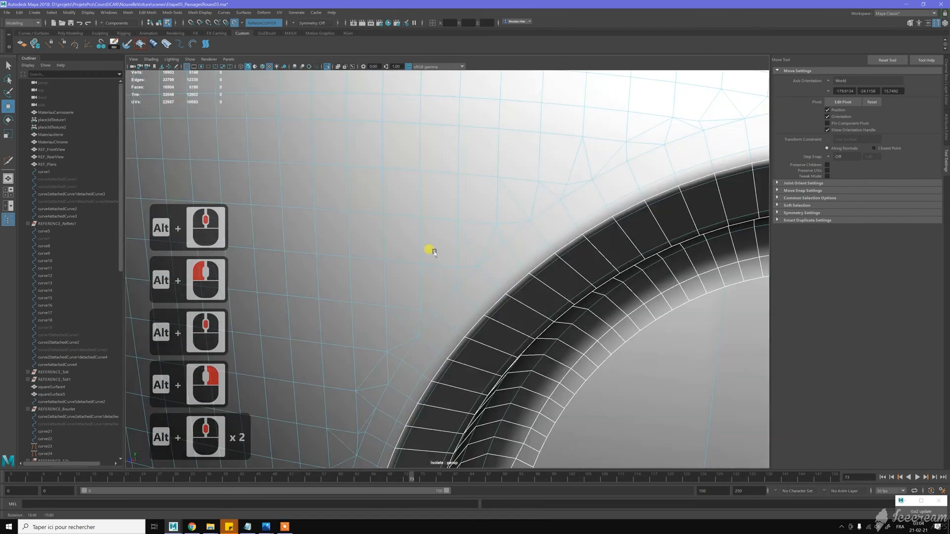
- Examine the seam shading and triangulation from the wheel arch down to the lower body corner from several angles
scroll(395, 340, "down", 3, "alt")
middle_click_drag(394, 342, 427, 241, "alt")
mouse_move(426, 241)
left_mouse_down("alt")
mouse_move(416, 258)
mouse_move(419, 246)
left_mouse_up("alt")
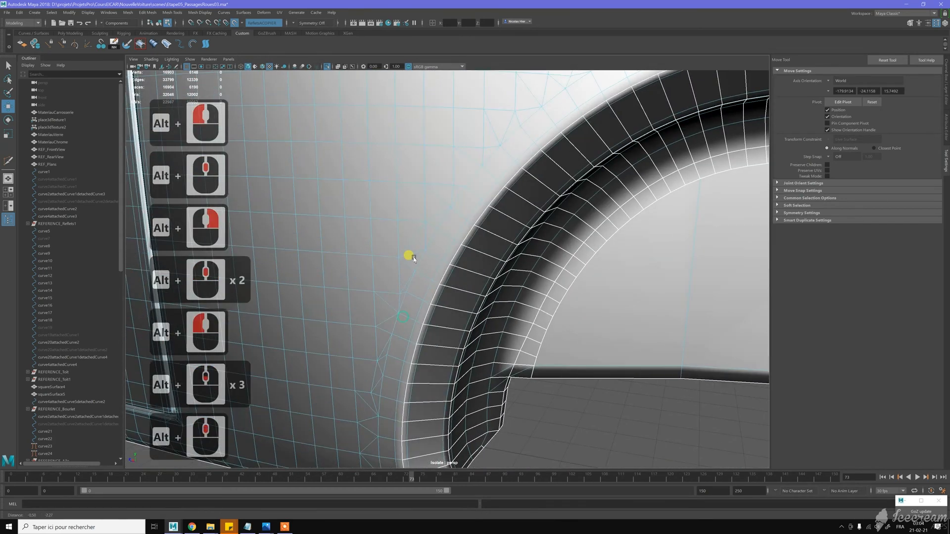
scroll(395, 341, "up", 1)
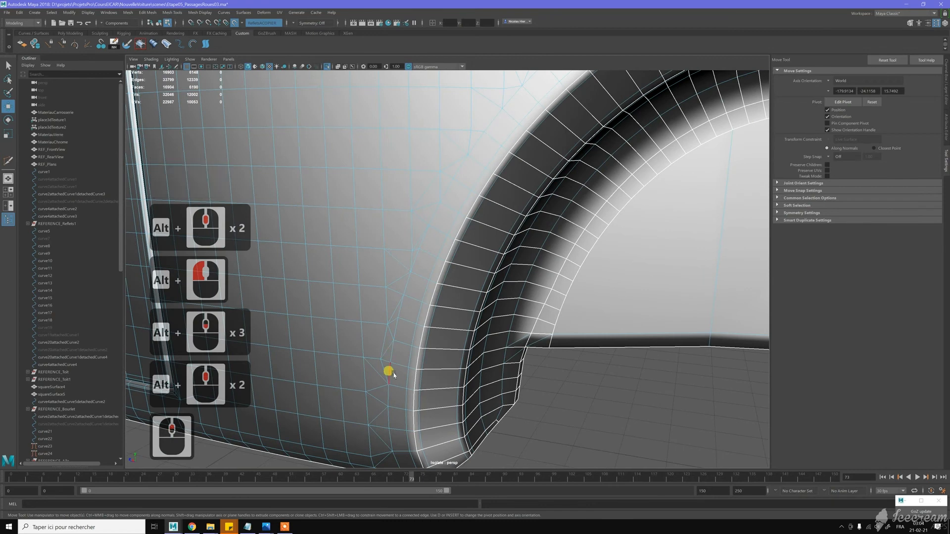
scroll(403, 292, "down", 2)
middle_click_drag(403, 292, 418, 318, "alt")
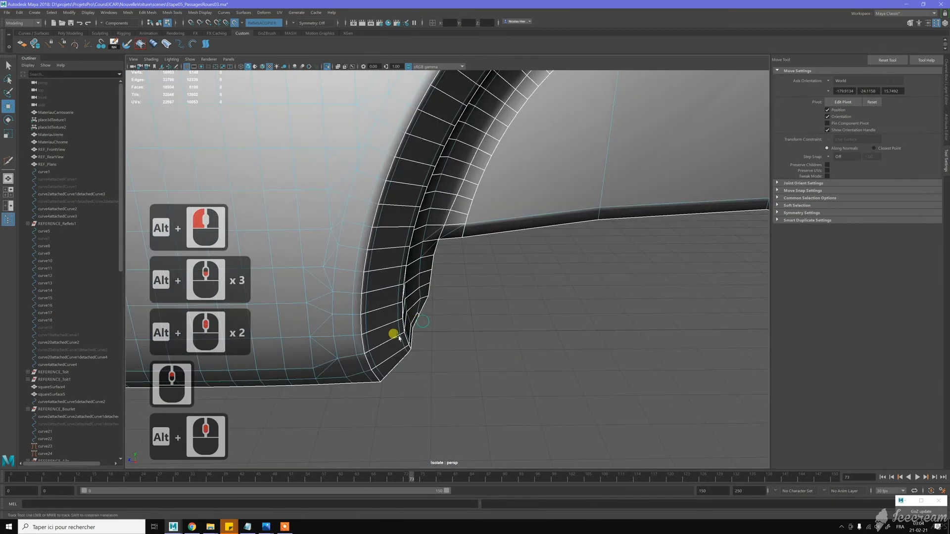
left_click_drag(446, 306, 466, 298, "alt")
mouse_move(467, 298)
middle_mouse_down("alt")
mouse_move(444, 304)
mouse_move(450, 297)
middle_mouse_up("alt")
left_click_drag(450, 297, 438, 322, "alt")
scroll(470, 250, "up", 4, "alt")
middle_click_drag(470, 251, 738, 402, "alt")
right_click_drag(583, 307, 592, 309, "alt")
mouse_move(592, 310)
left_mouse_down("alt")
mouse_move(561, 312)
mouse_move(597, 306)
left_mouse_up("alt")
middle_click_drag(597, 306, 530, 297, "alt")
mouse_move(530, 297)
left_mouse_down("alt")
mouse_move(636, 314)
mouse_move(513, 299)
left_mouse_up("alt")
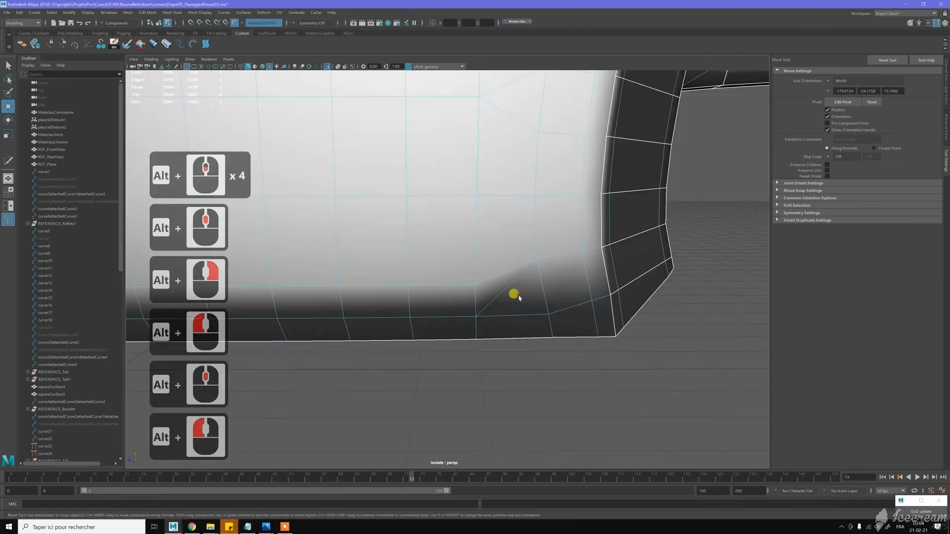
middle_click_drag(513, 299, 497, 301, "alt")
left_click_drag(497, 301, 630, 297, "alt")
middle_click_drag(631, 298, 452, 278, "alt")
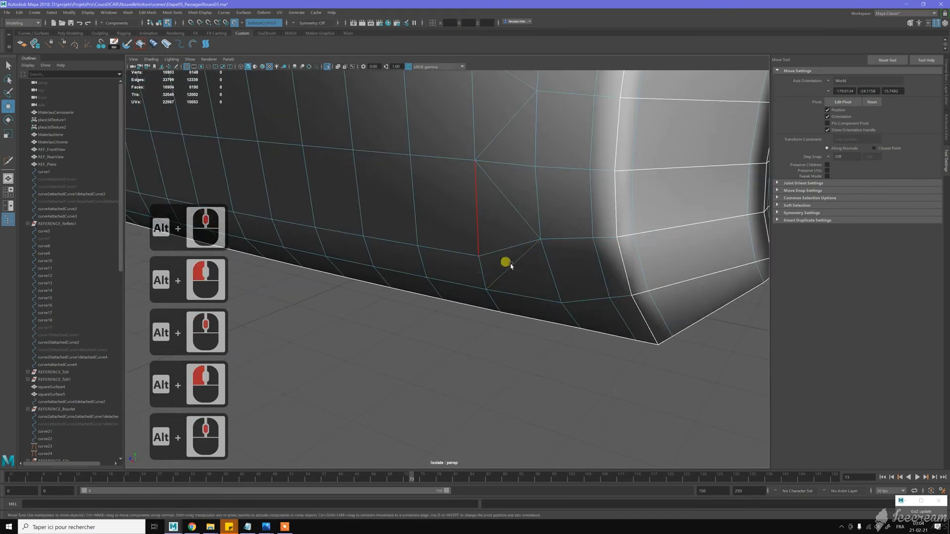
left_click_drag(627, 263, 581, 250, "alt")
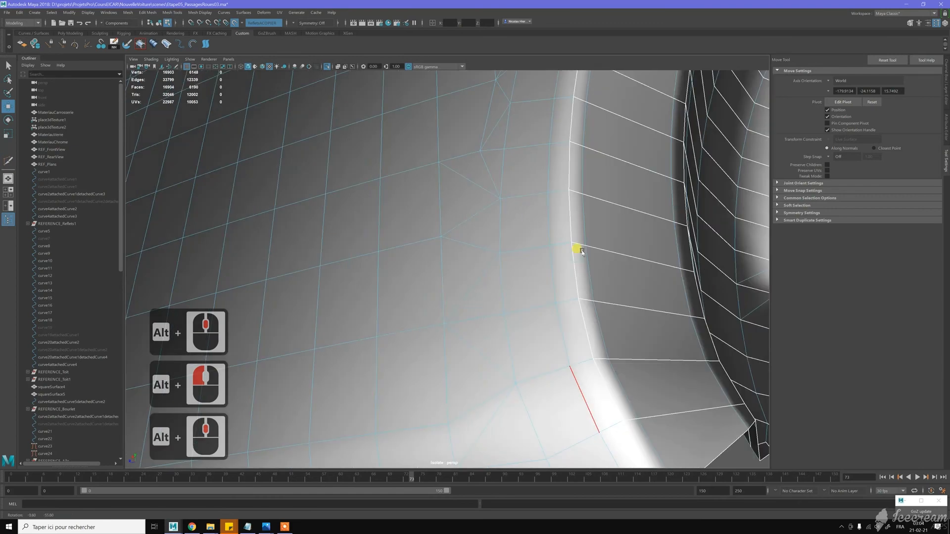
middle_click_drag(581, 250, 563, 277, "alt")
scroll(563, 277, "down", 11, "alt")
left_click_drag(561, 278, 548, 292, "alt")
middle_click_drag(548, 292, 550, 292, "alt")
left_click_drag(549, 292, 651, 335, "alt")
right_click_drag(651, 335, 606, 326, "alt")
left_click_drag(606, 326, 549, 282, "alt")
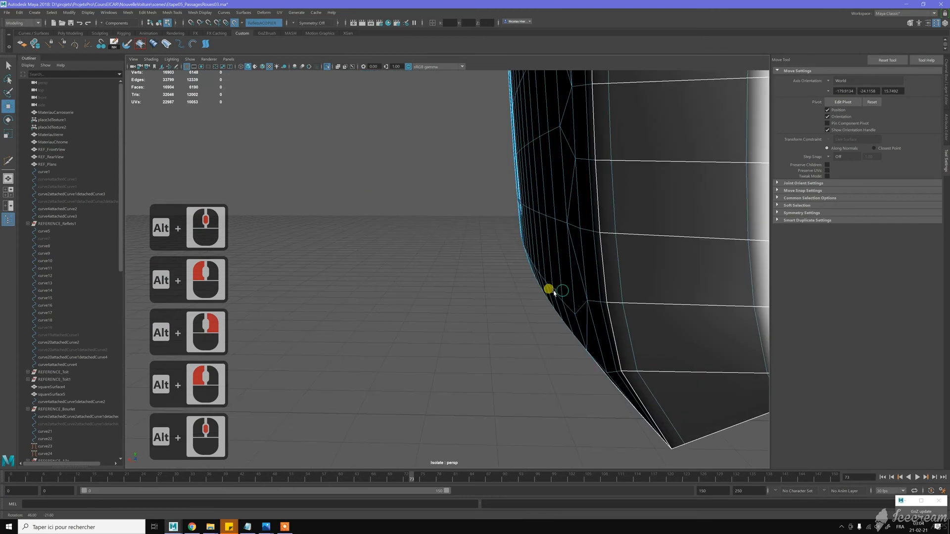
middle_click_drag(549, 282, 553, 293, "alt")
left_click_drag(553, 292, 596, 296, "alt")
- Try to cut an edge with Multi-Cut from the lowest seam vertex around the arch lip to the inner wheel arch
key("w")
left_click(576, 258)
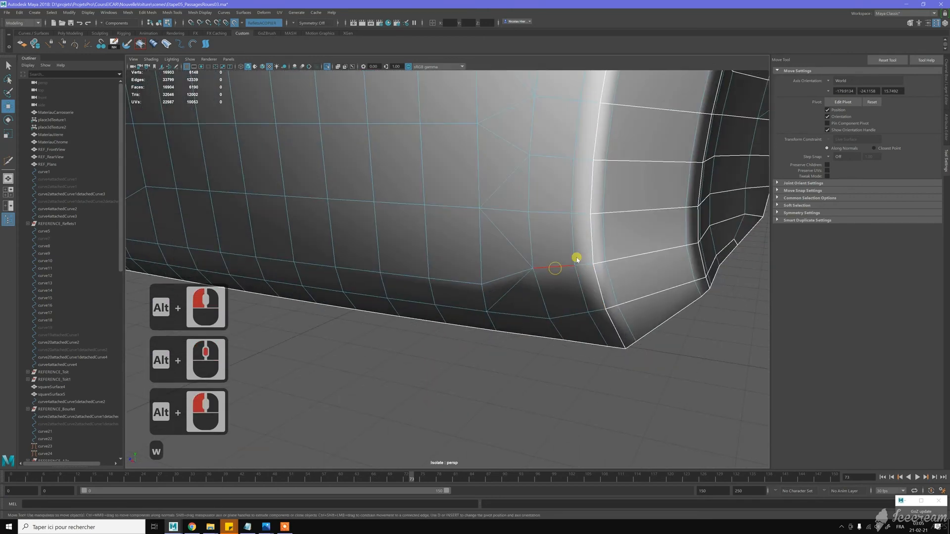
left_click(559, 270)
right_click_drag(567, 273, 514, 271, "shift")
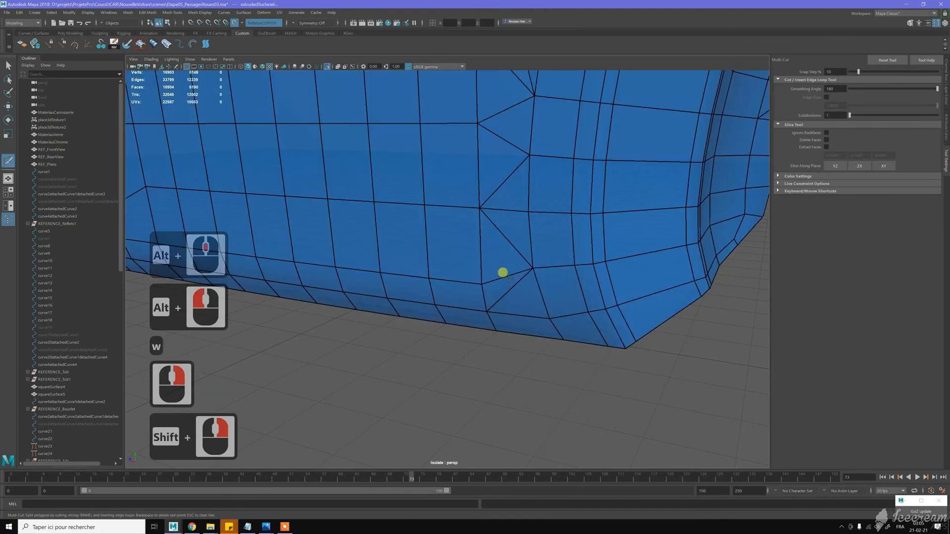
left_click(527, 287)
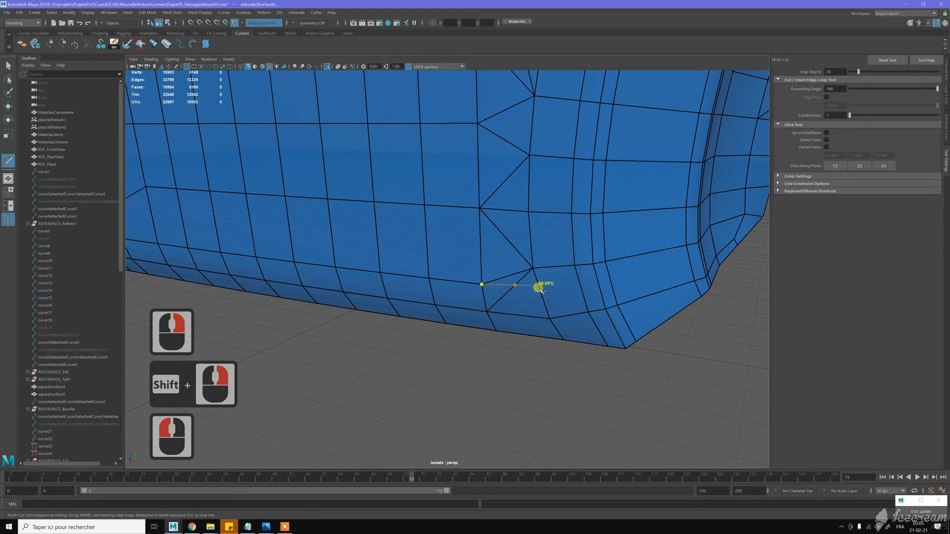
left_click(543, 289)
mouse_move(542, 289)
left_mouse_down("alt")
mouse_move(564, 254)
mouse_move(546, 281)
left_mouse_up("alt")
middle_click_drag(544, 287, 508, 300, "alt")
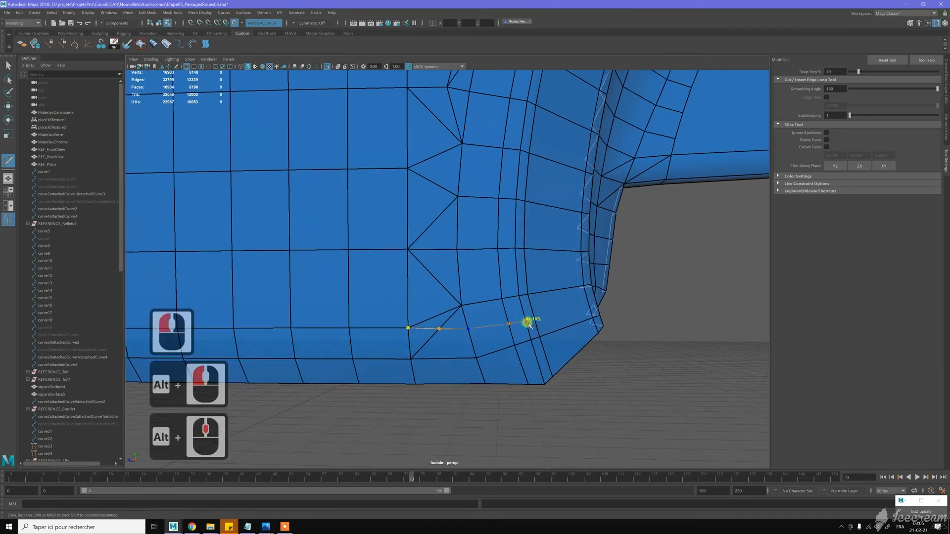
left_click(534, 327)
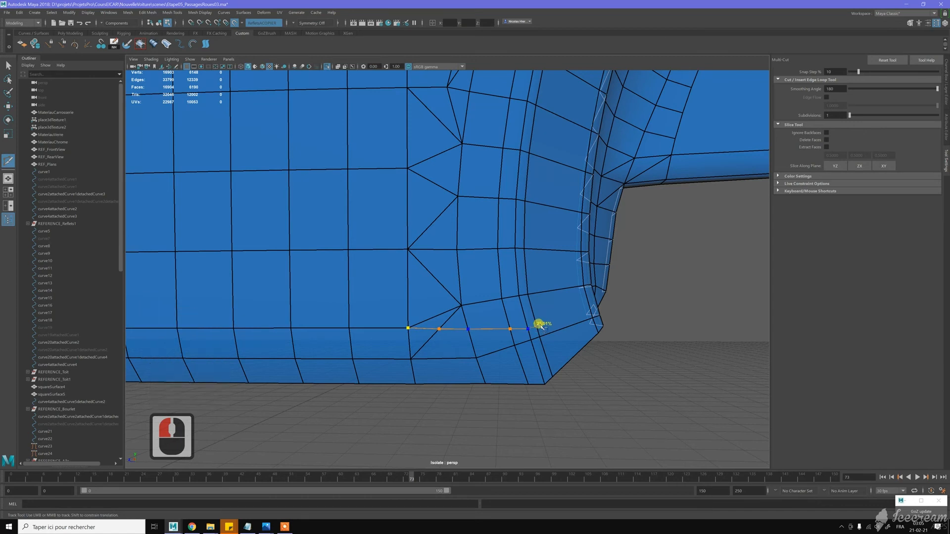
left_click(541, 327)
left_click_drag(543, 324, 540, 285, "alt")
middle_click(601, 287, "alt")
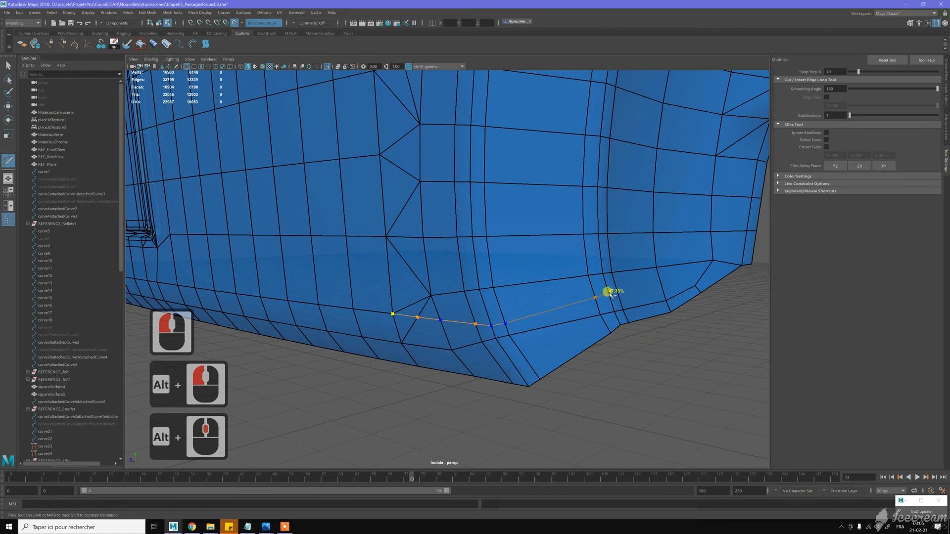
left_click(608, 293)
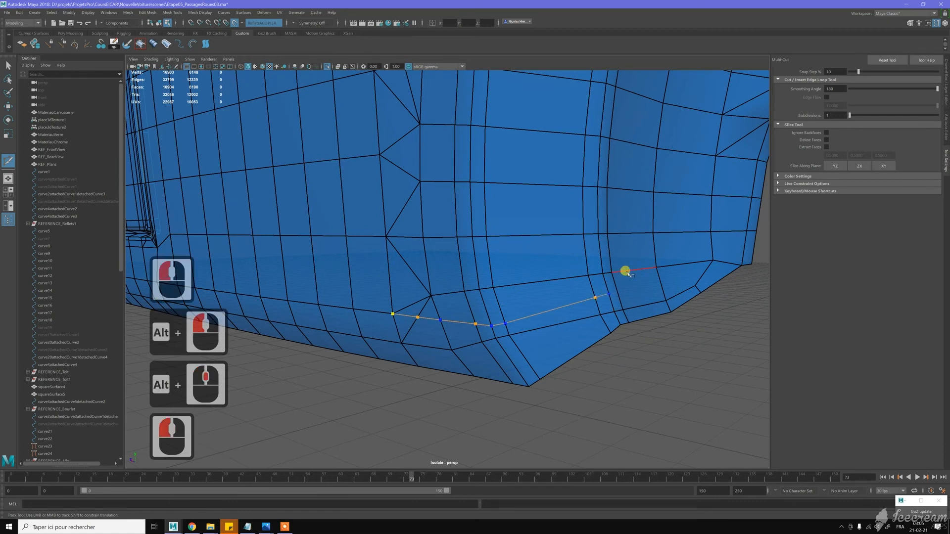
left_click(655, 263)
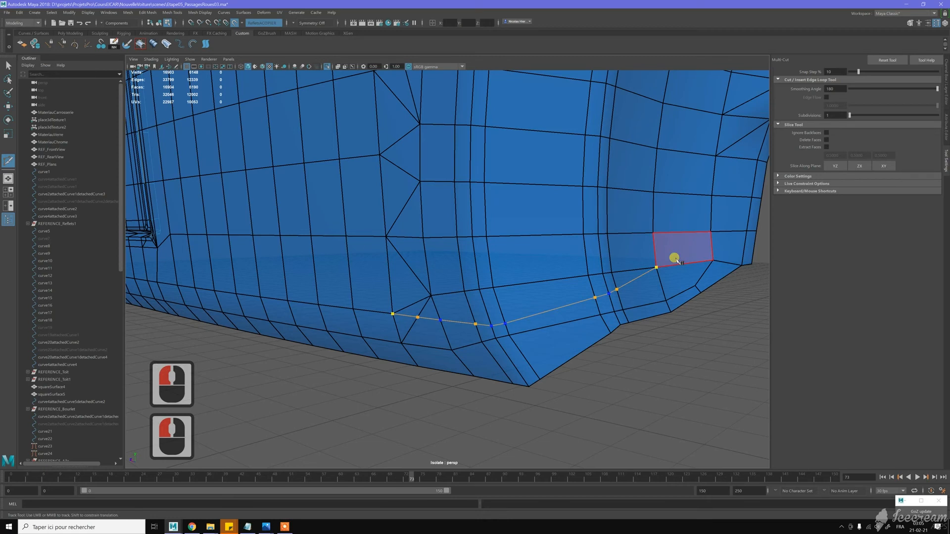
key("y")
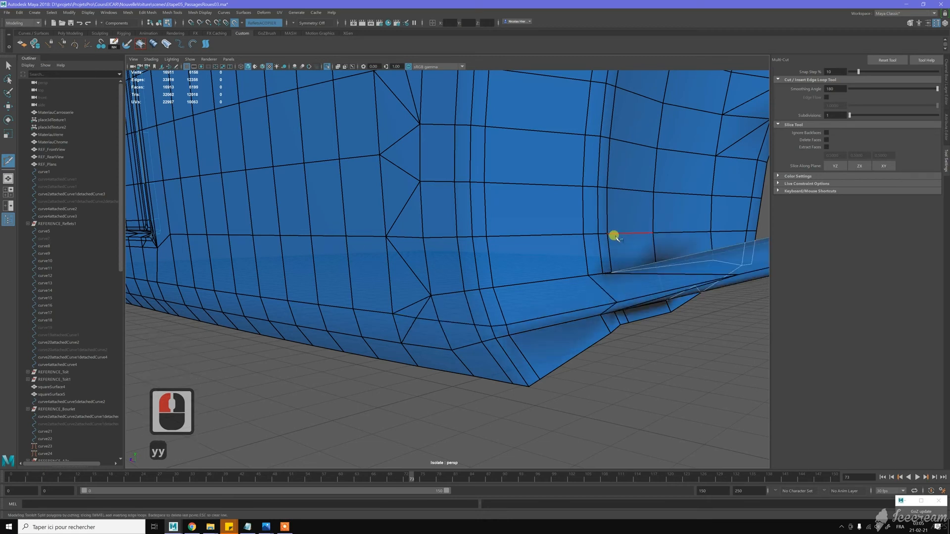
- Undo the last Multi-Cut around the arch lip
key("z")
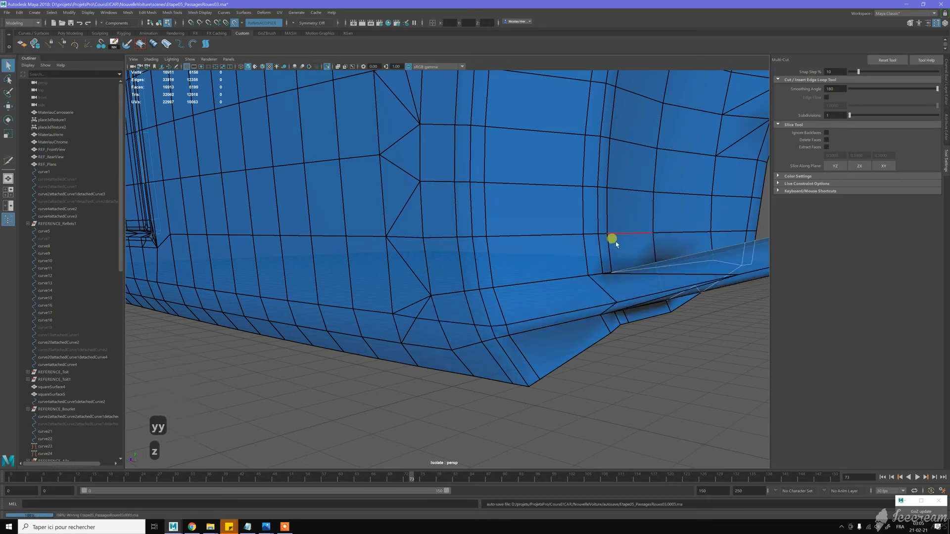
left_click(600, 267)
scroll(591, 275, "down", 3)
key("z")
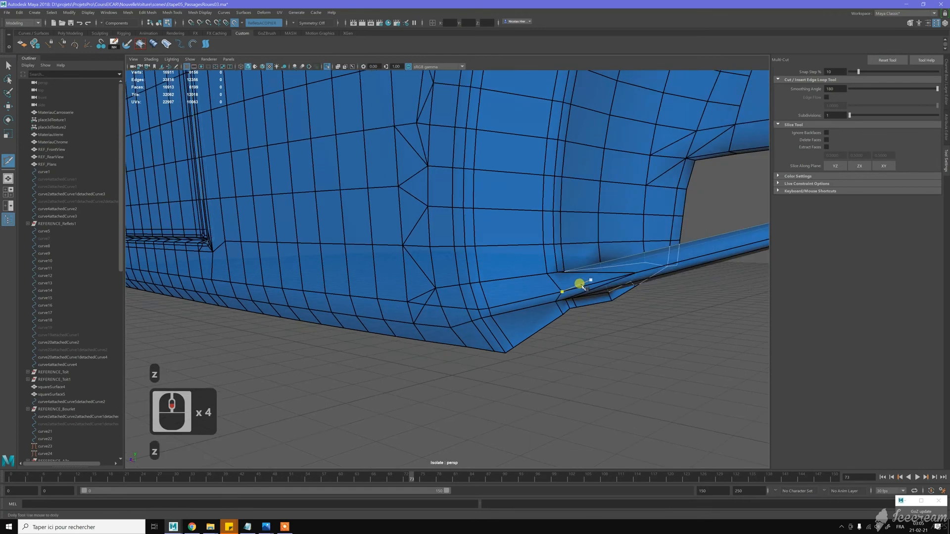
- Delete the diagonal edge below the lowest seam triangle at the bottom body corner
left_click_drag(448, 244, 463, 243, "alt")
key("w")
middle_click_drag(479, 268, 529, 271, "alt")
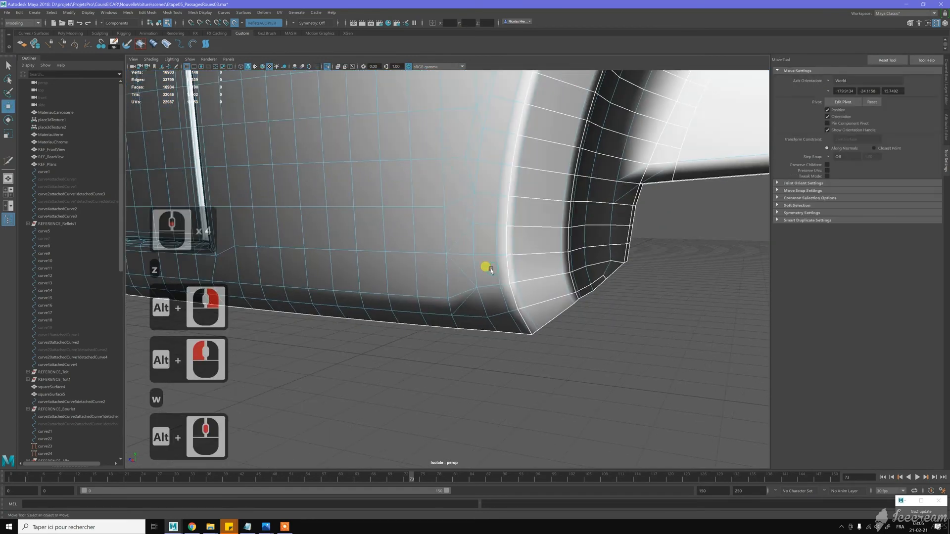
middle_click_drag(465, 301, 500, 272, "alt")
scroll(500, 273, "up", 5, "alt")
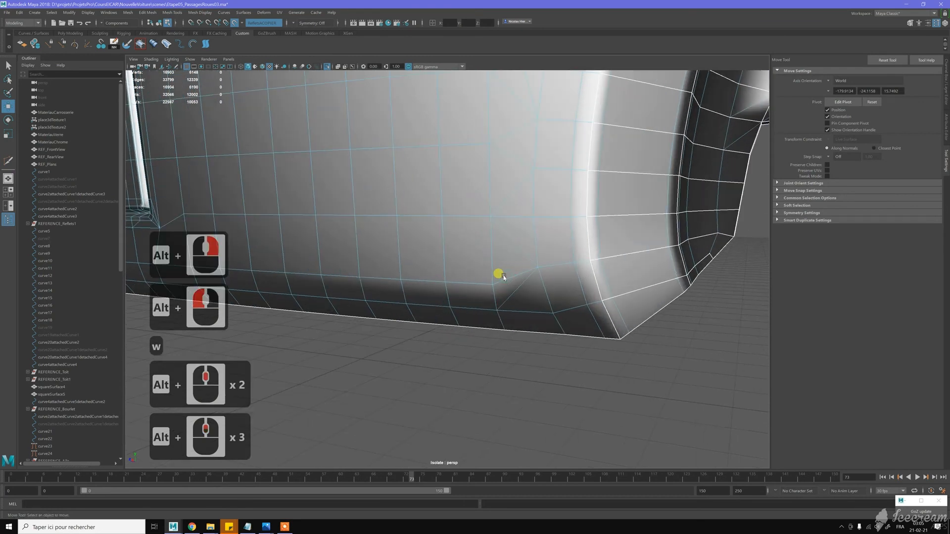
key("w")
left_click(514, 286)
key("ctrl+BackSpace")
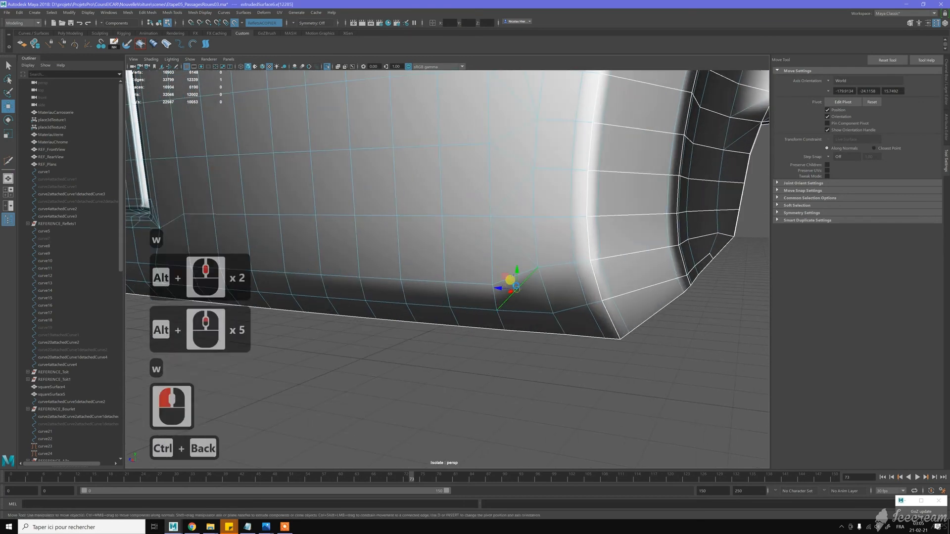
- Cut a horizontal edge with Multi-Cut from the lowest seam vertex across to the wheel arch border
key("w")
right_click_drag(526, 259, 505, 260)
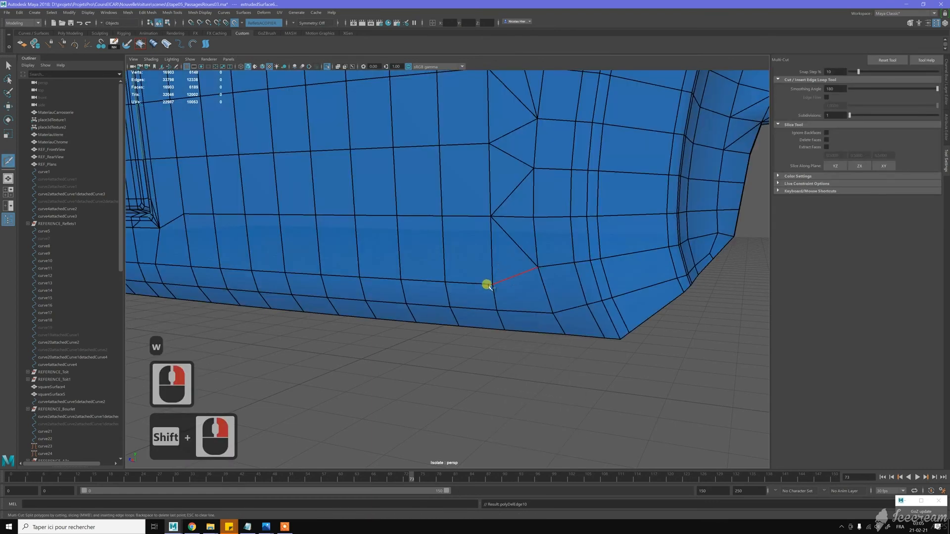
left_click(493, 285)
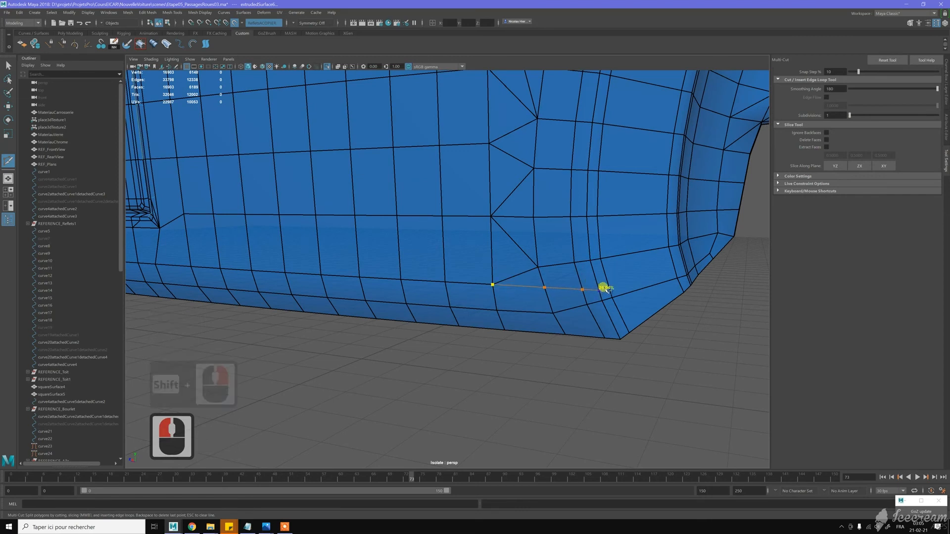
left_click(601, 288)
key("y")
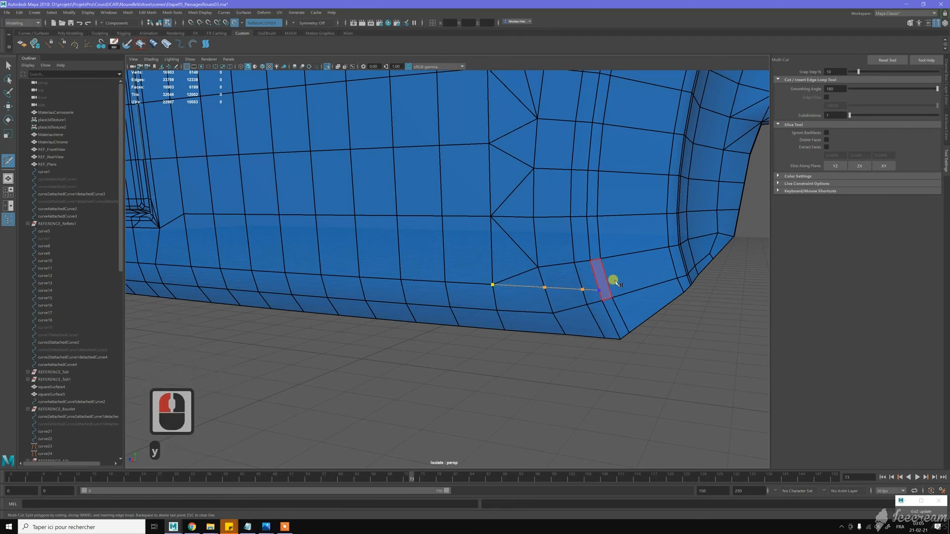
left_click_drag(608, 301, 593, 319, "alt")
right_click_drag(594, 319, 612, 326, "alt")
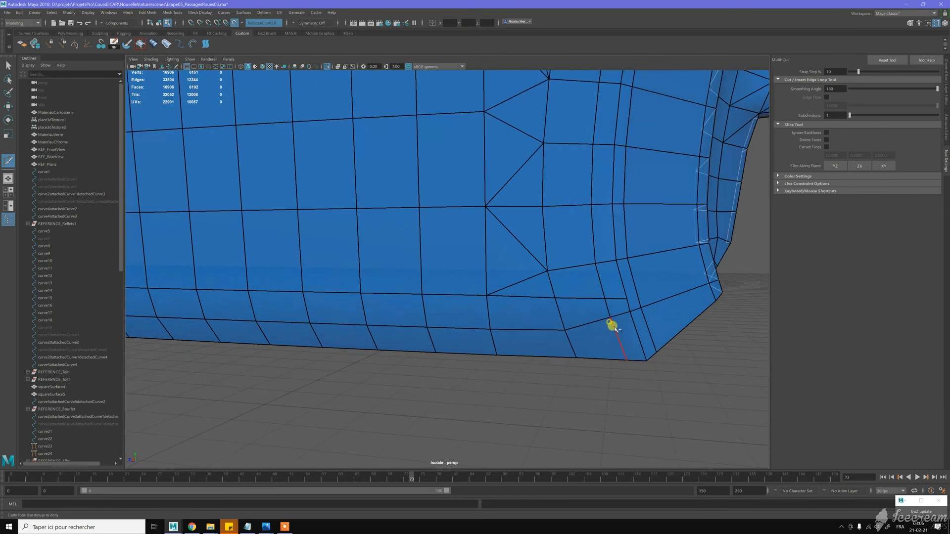
- Cut a second edge from the vertex below, on the bottom strip, straight across to the arch border
left_click(564, 330)
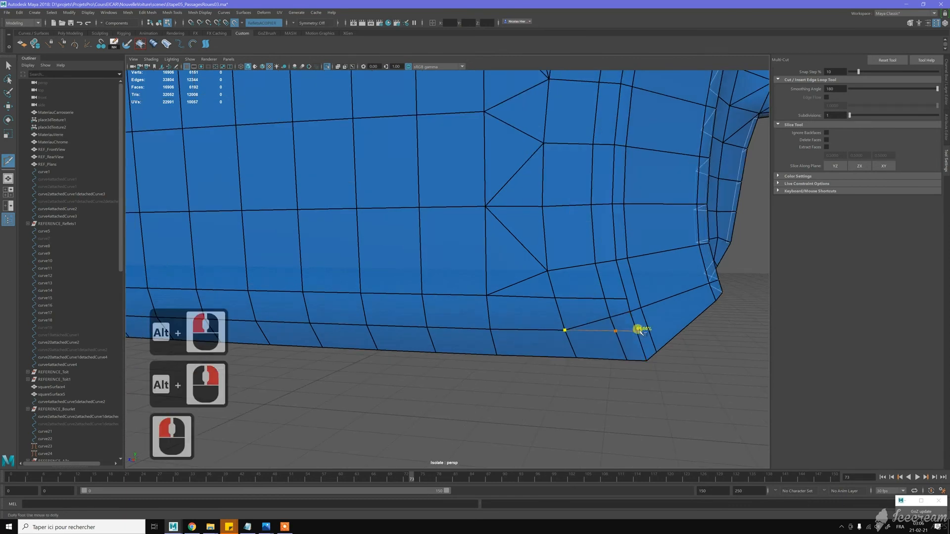
left_click(639, 329)
key("y")
key("y")
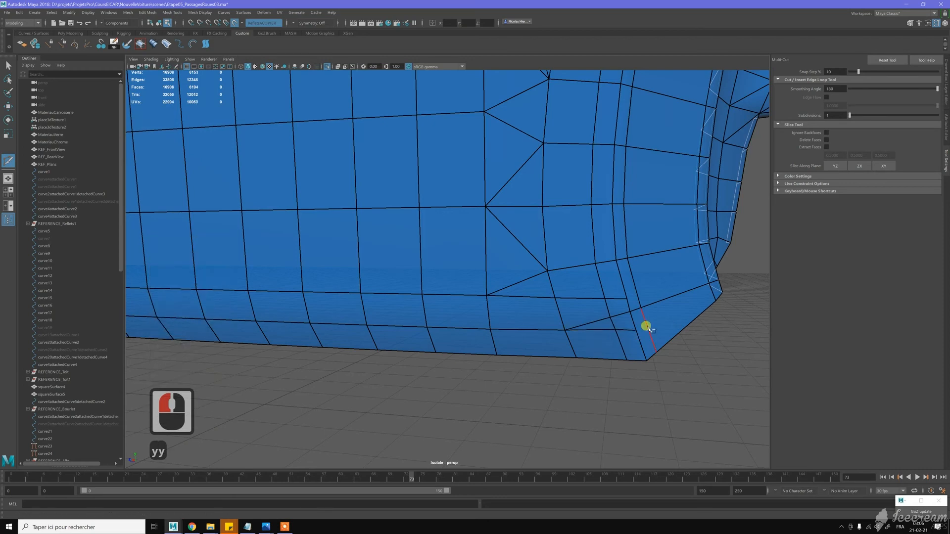
- Select the new horizontal edges of both cuts beside the arch border and nudge them to even out the corner shading
left_click_drag(604, 292, 654, 292, "alt")
right_click_drag(583, 290, 492, 233, "alt")
key("w")
scroll(519, 271, "up", 3)
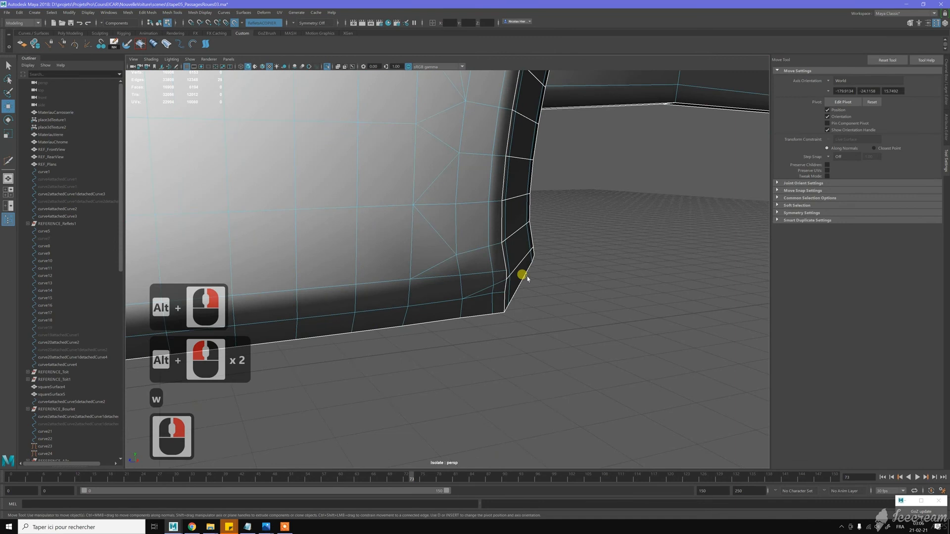
scroll(527, 278, "up", 2)
left_click(502, 272)
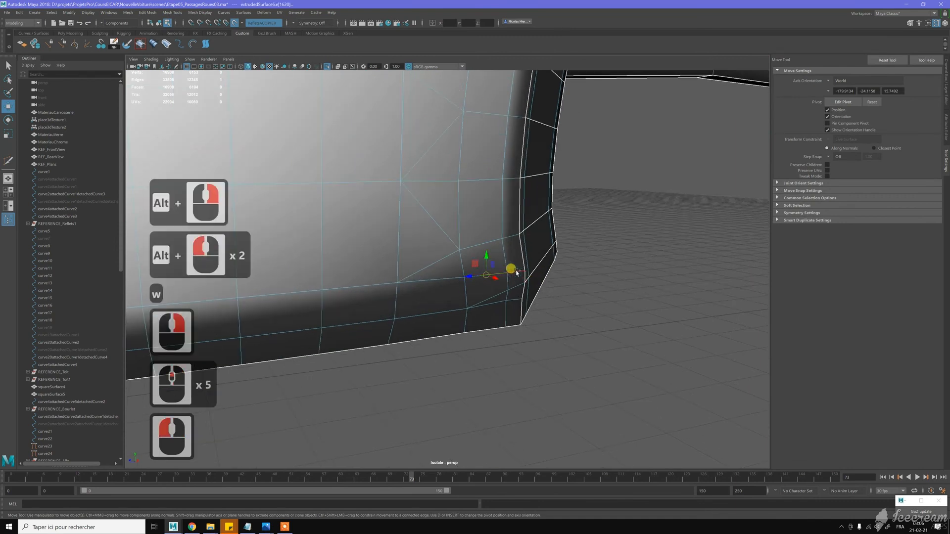
left_click(506, 296, "shift")
left_click(509, 296, "shift")
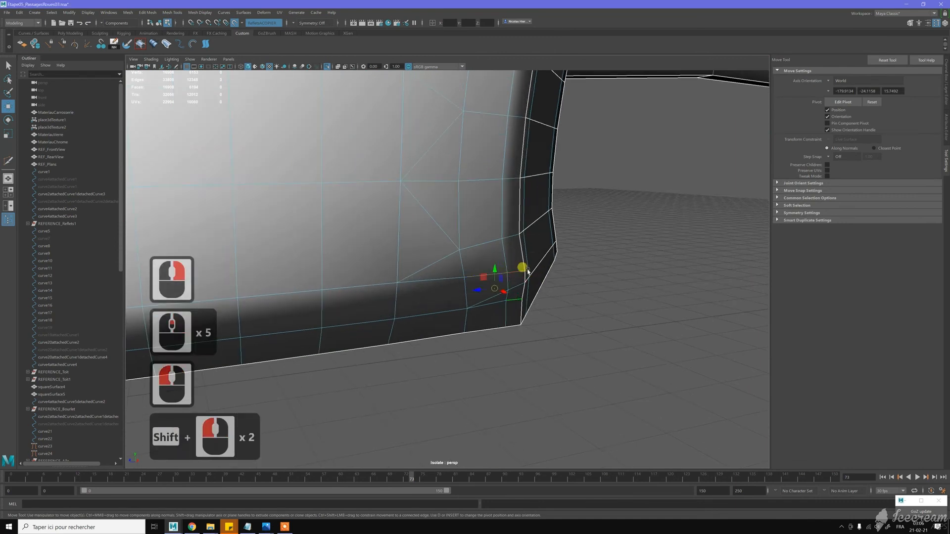
left_click(483, 275, "alt")
left_click_drag(481, 276, 480, 279, "ctrl+shift")
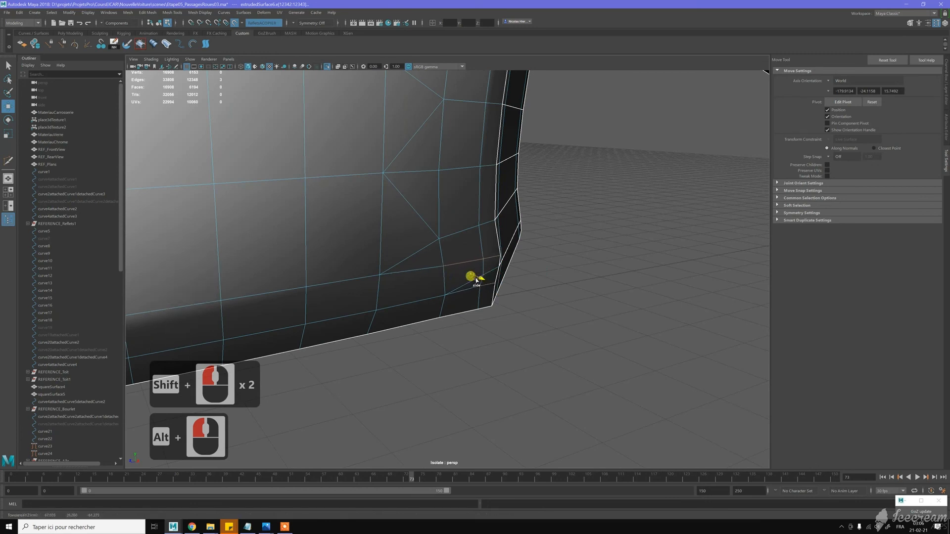
left_click_drag(476, 280, 477, 280)
left_click_drag(478, 279, 577, 254, "alt")
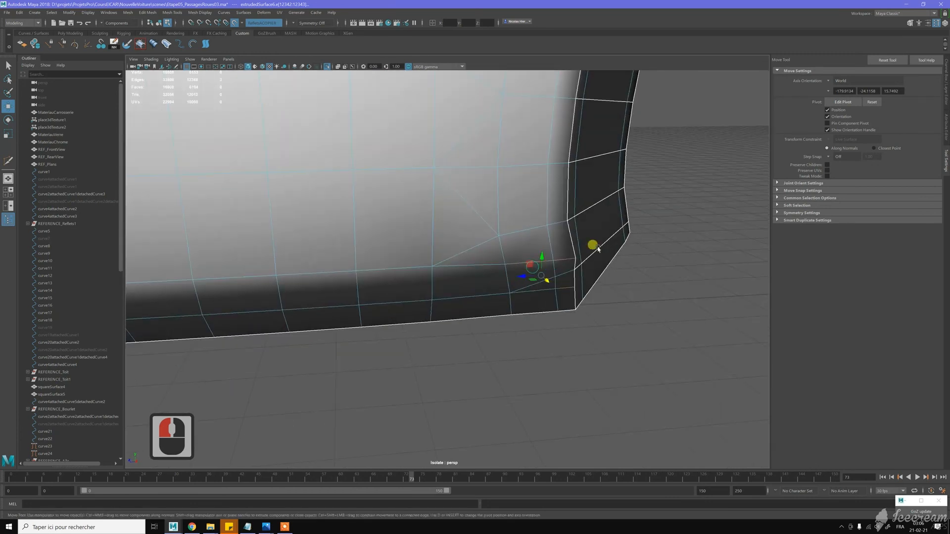
middle_click_drag(598, 250, 569, 252, "alt")
left_click_drag(511, 253, 531, 245, "alt")
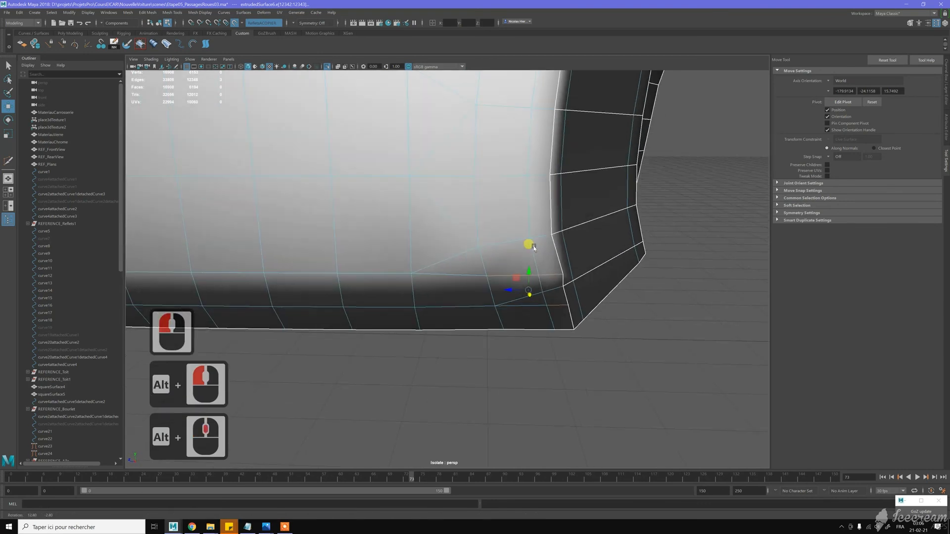
- Select the cut's end vertex on the arch border at the bottom corner and disable the live surface
key("w")
right_click_drag(543, 248, 556, 272)
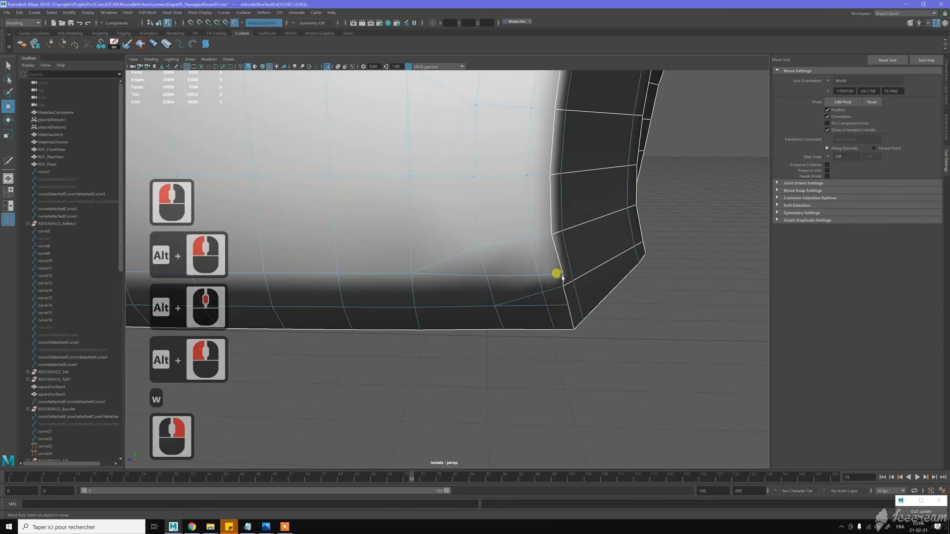
left_click(562, 273)
left_click_drag(564, 275, 595, 277)
middle_click_drag(600, 277, 581, 267, "alt")
key("w")
left_click(234, 22)
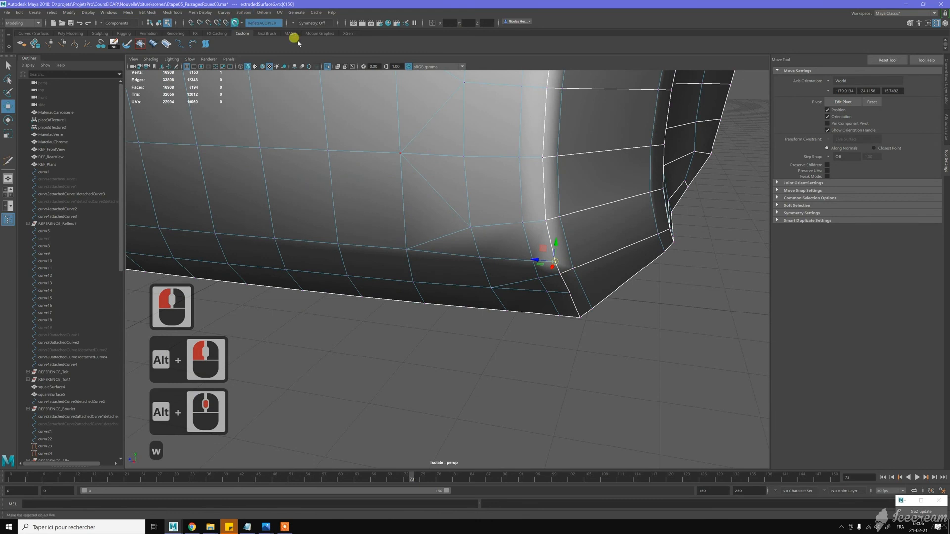
- Cut with Multi-Cut from the corner's arch border vertex to the vertex just inside the arch, and down to the border vertex on the bottom strip
key("w")
mouse_move(547, 212)
right_mouse_down()
mouse_move(575, 206)
mouse_move(554, 220)
right_mouse_up()
left_click(598, 220)
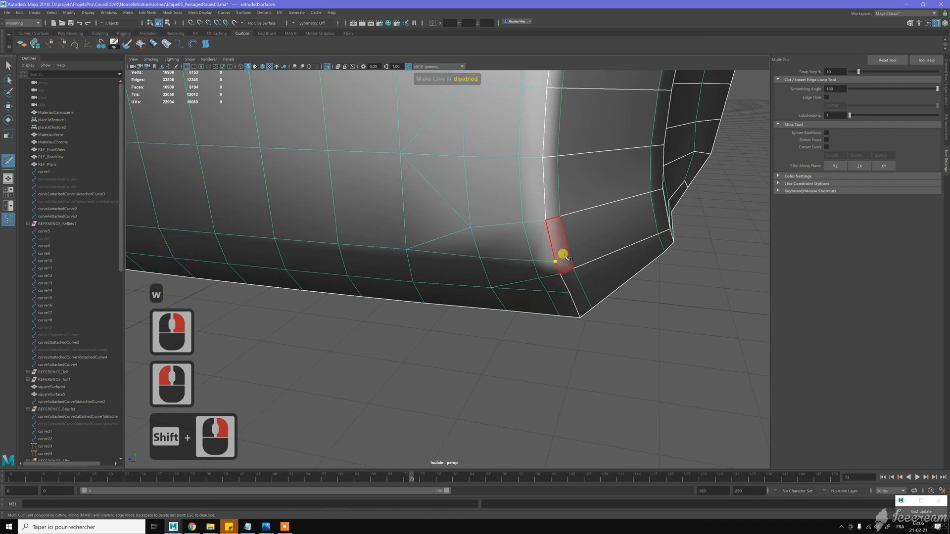
left_click(557, 258)
left_click(578, 275)
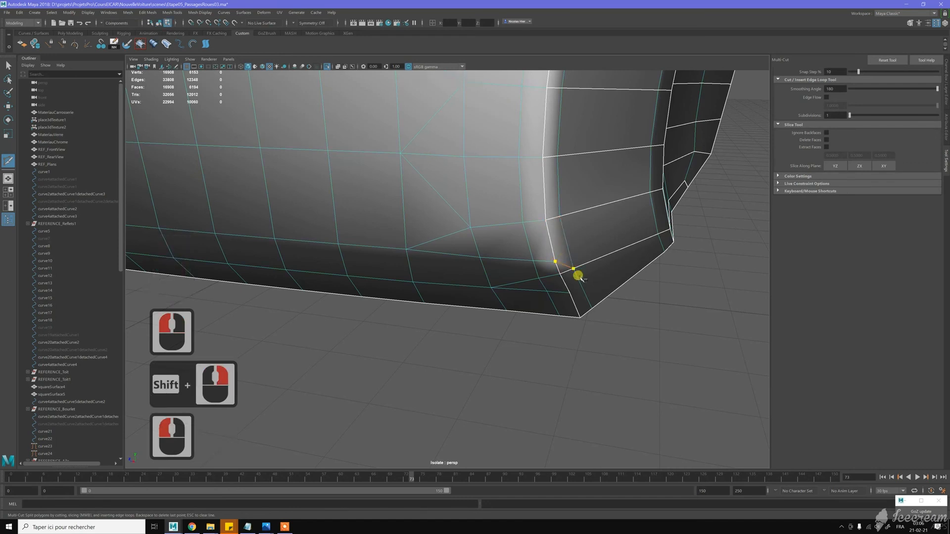
left_click(570, 292)
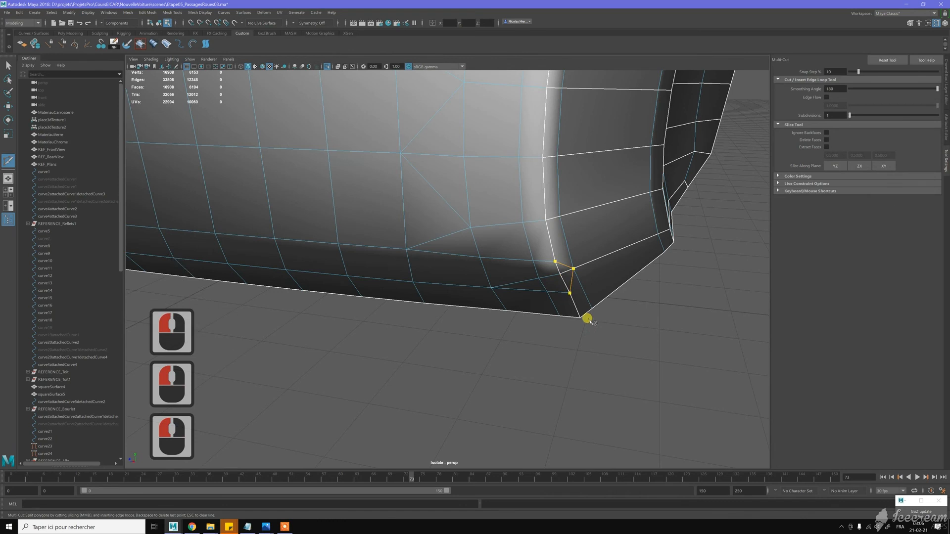
key("y")
key("y")
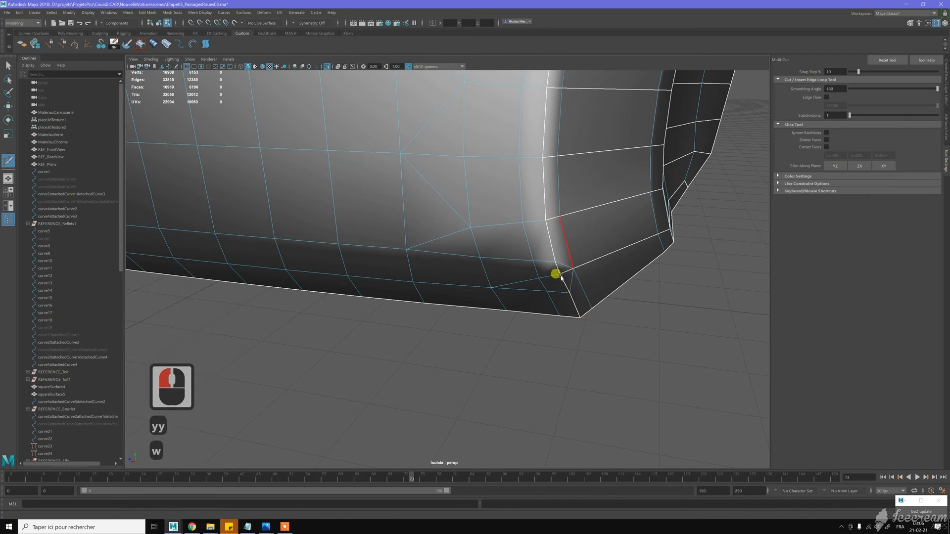
- Delete the old slanted edge run that crosses the bottom strip to the arch at the corner
key("w")
double_click(563, 272)
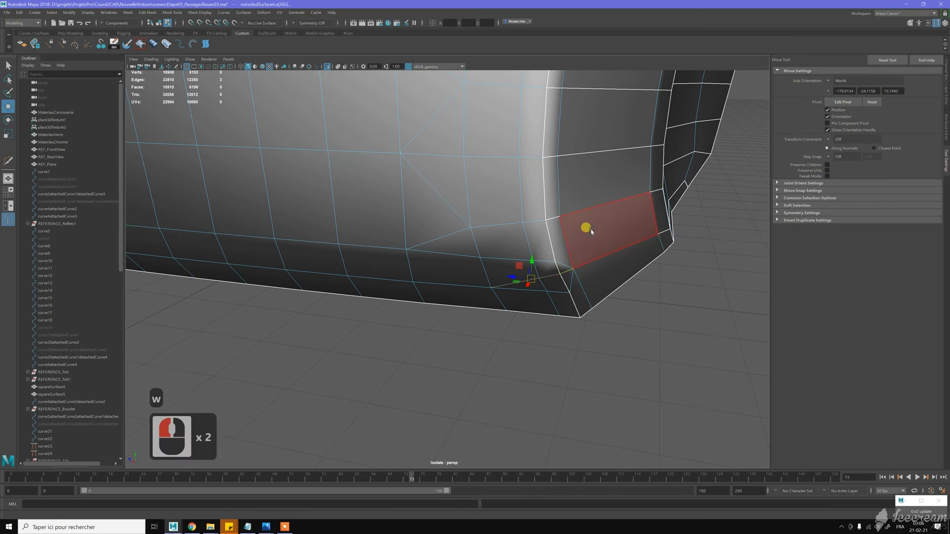
key("ctrl+BackSpace")
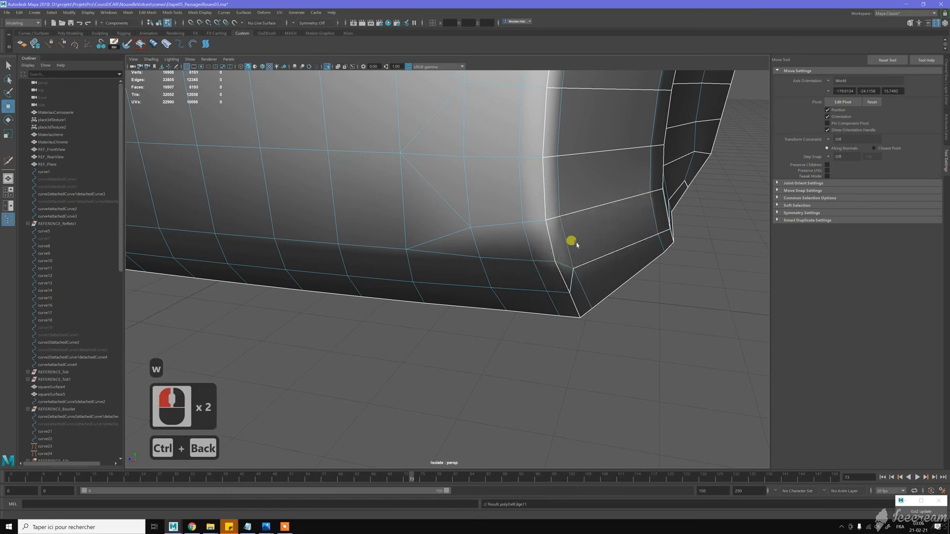
- Set the Move tool's transform constraint to Edge and slide the two short horizontal edges beside the arch border slightly upward
scroll(574, 239, "up", 6)
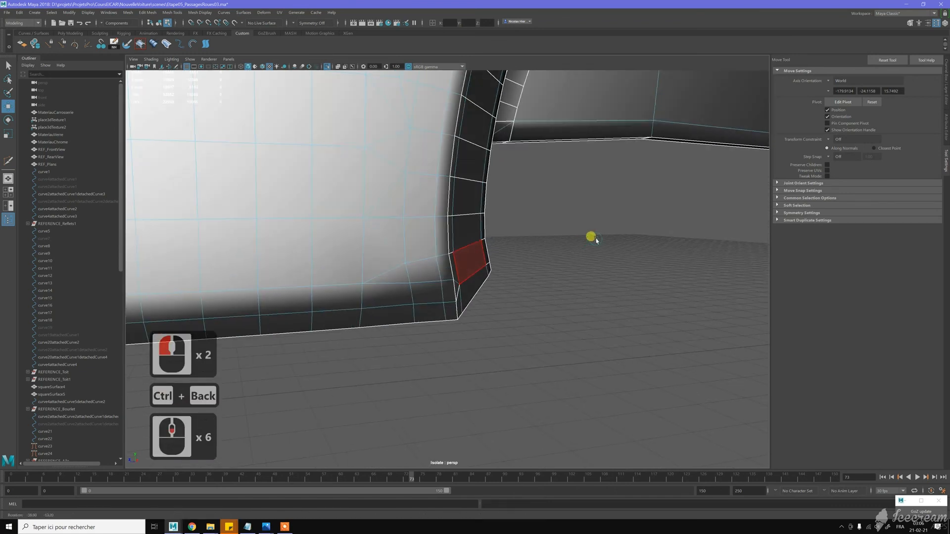
left_click_drag(583, 238, 441, 270, "alt")
key("w")
scroll(435, 275, "up", 4)
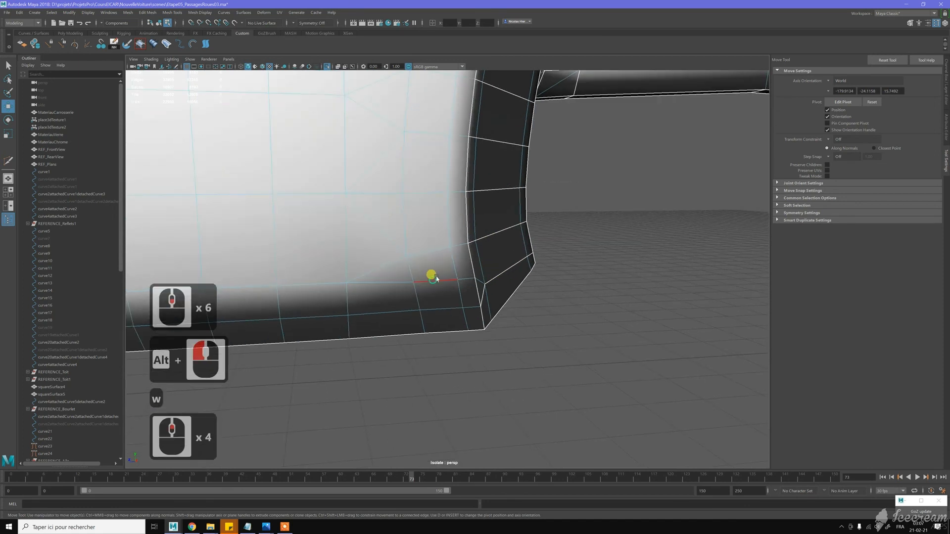
left_click(432, 281)
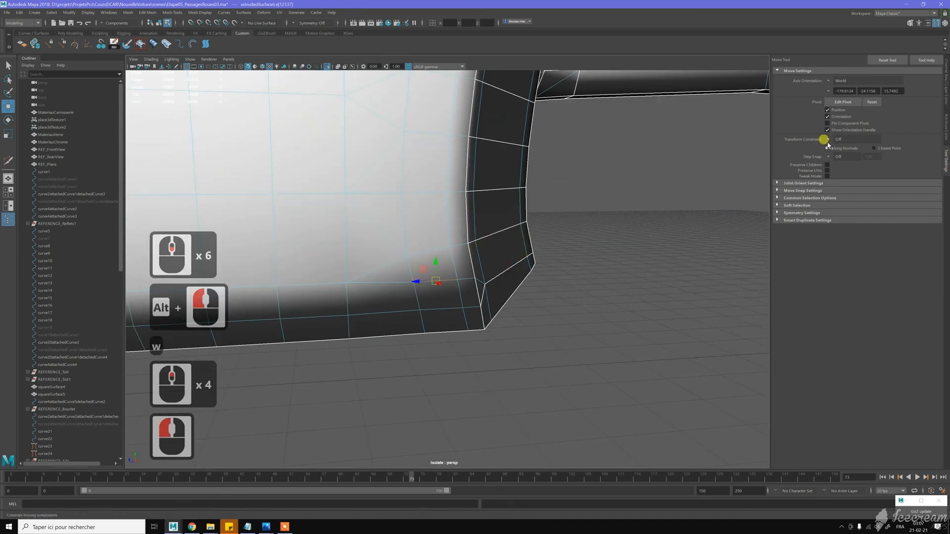
left_click_drag(827, 139, 837, 148)
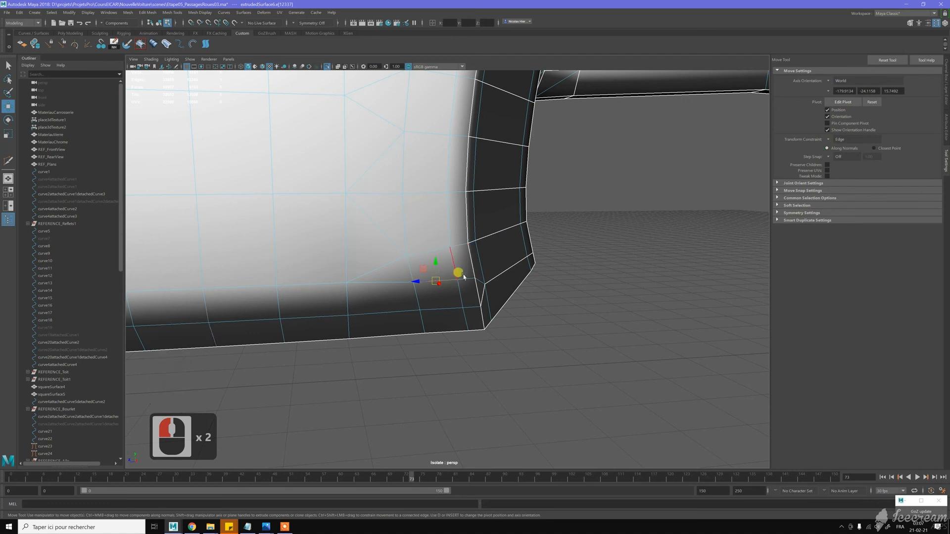
left_click_drag(467, 279, 447, 257, "shift")
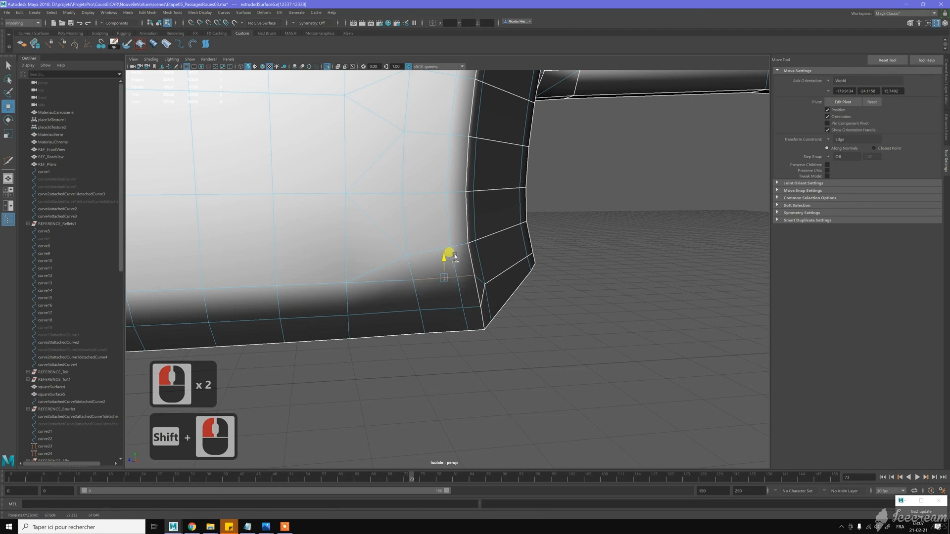
left_click(496, 291)
key("w")
scroll(499, 291, "down", 13)
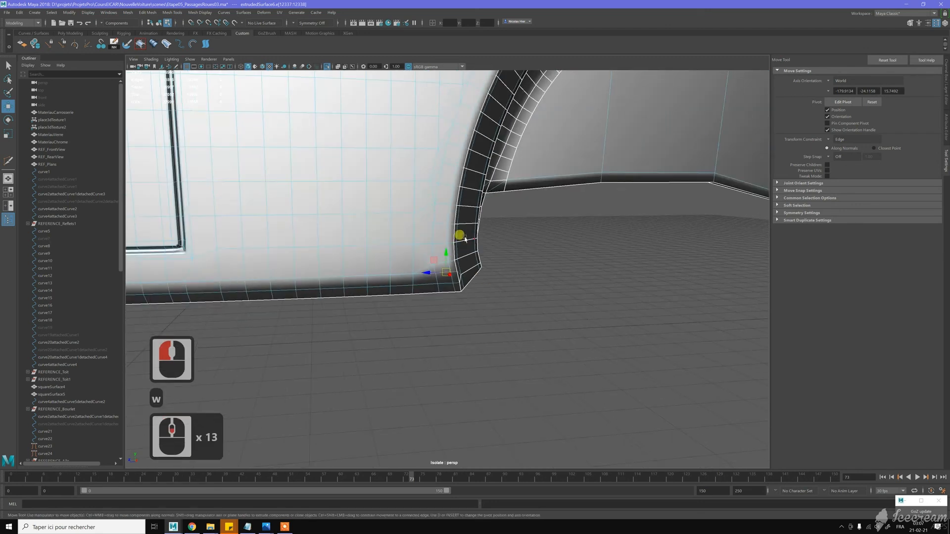
- Select the car body in object mode, check the corner shading, and delete its non-deformer history
right_click_drag(464, 239, 527, 233)
scroll(530, 294, "down", 8)
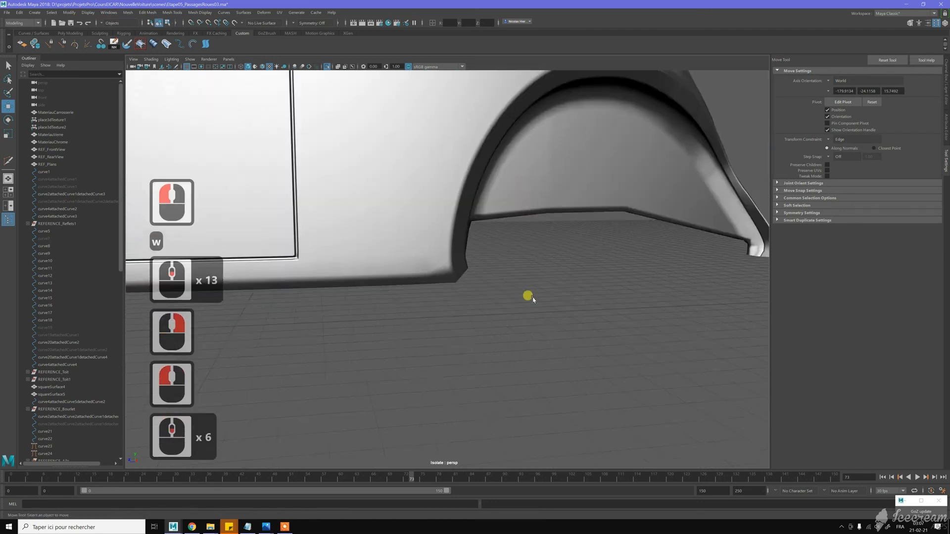
left_click_drag(509, 289, 454, 261, "alt")
scroll(475, 263, "up", 14)
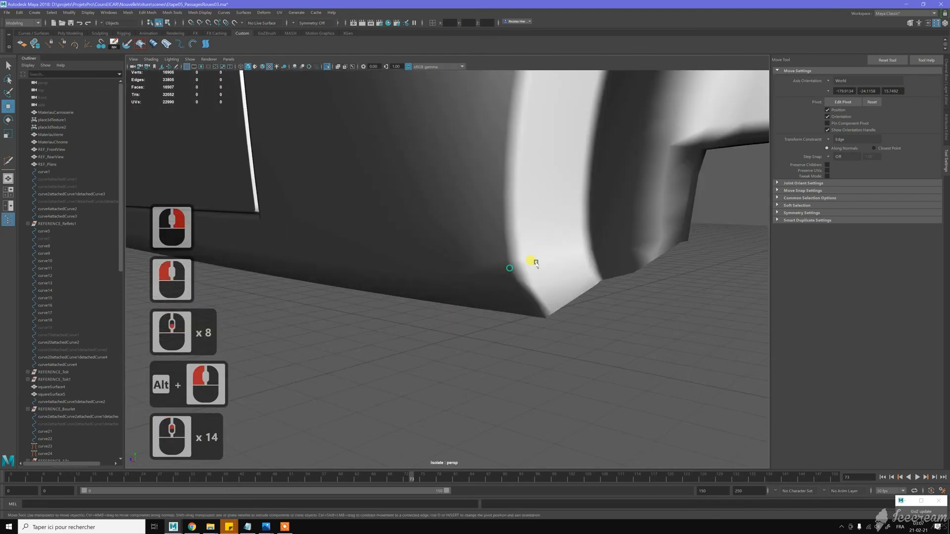
left_click(531, 263)
left_click_drag(532, 263, 468, 258, "alt")
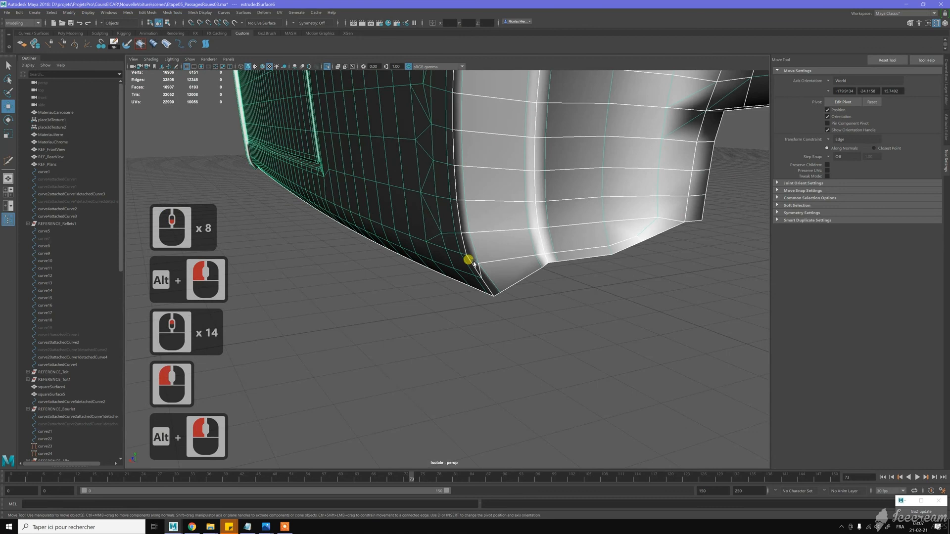
middle_click_drag(468, 258, 518, 316, "alt")
key("w")
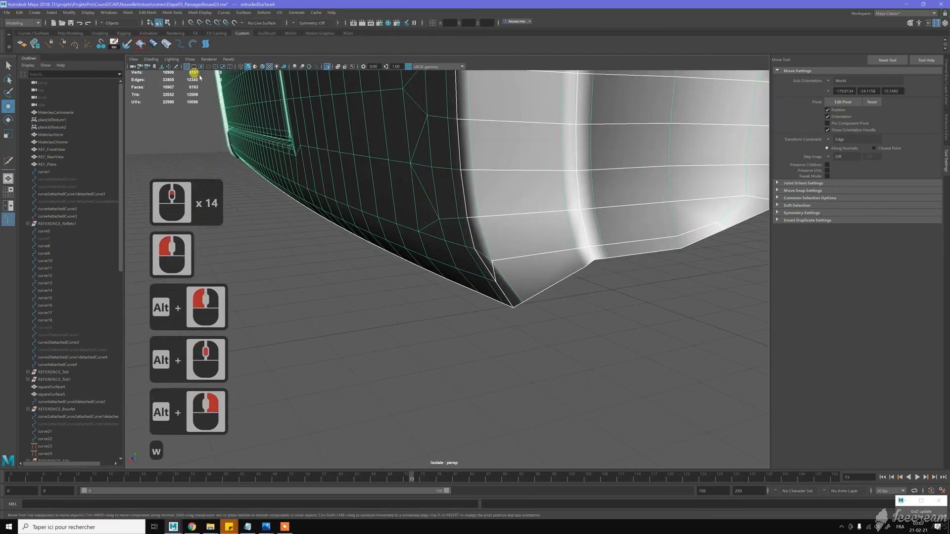
left_click(945, 79)
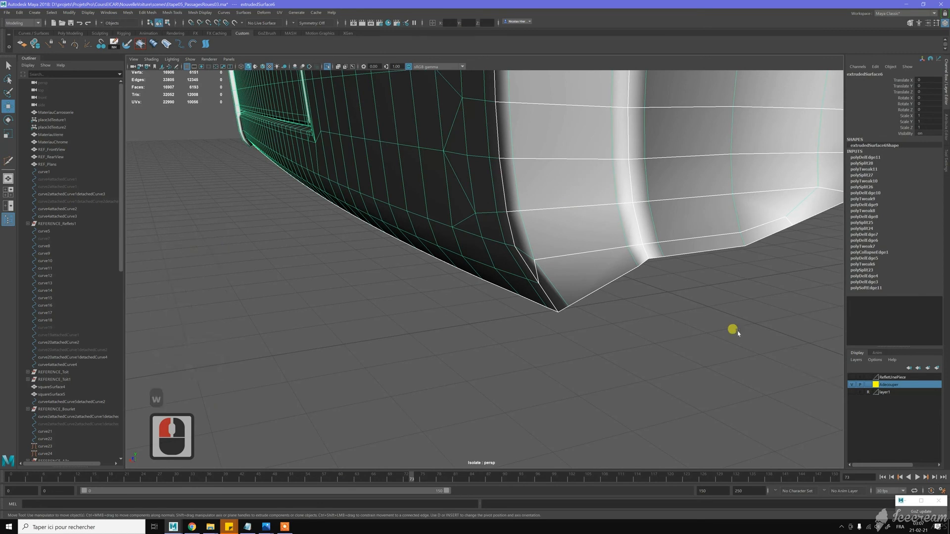
key("alt+d")
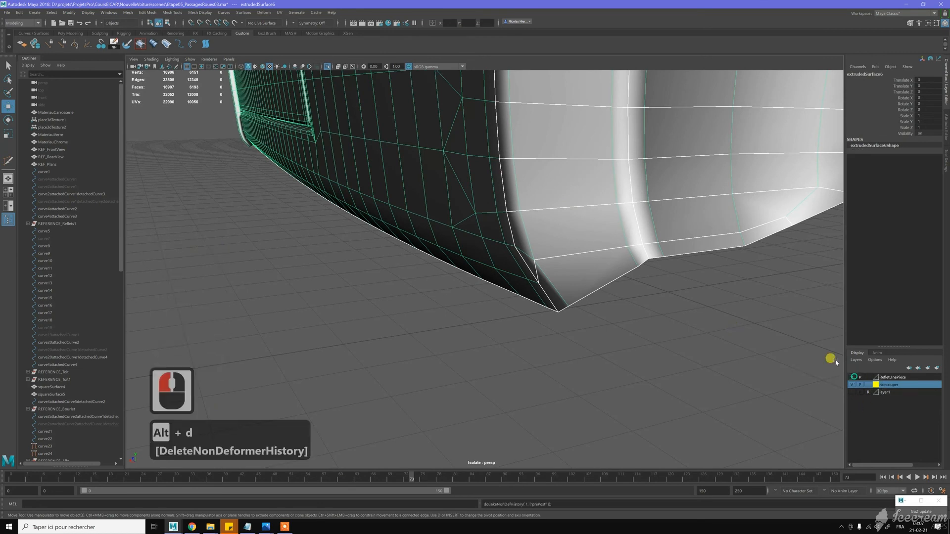
- Turn off isolation and make RefletsACOPIER the live surface, showing the RefletUnePiece layer only while picking it
left_click(852, 377)
scroll(616, 341, "down", 20)
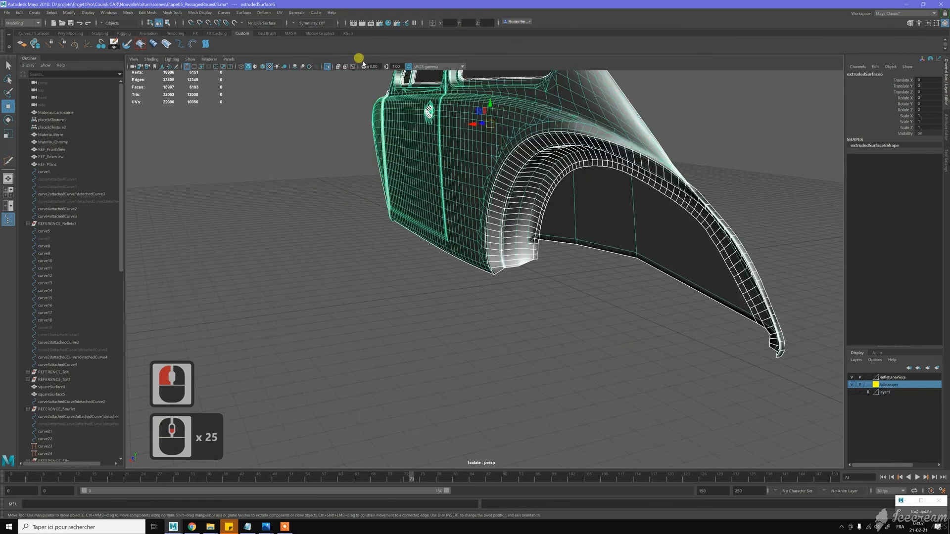
left_click(328, 66)
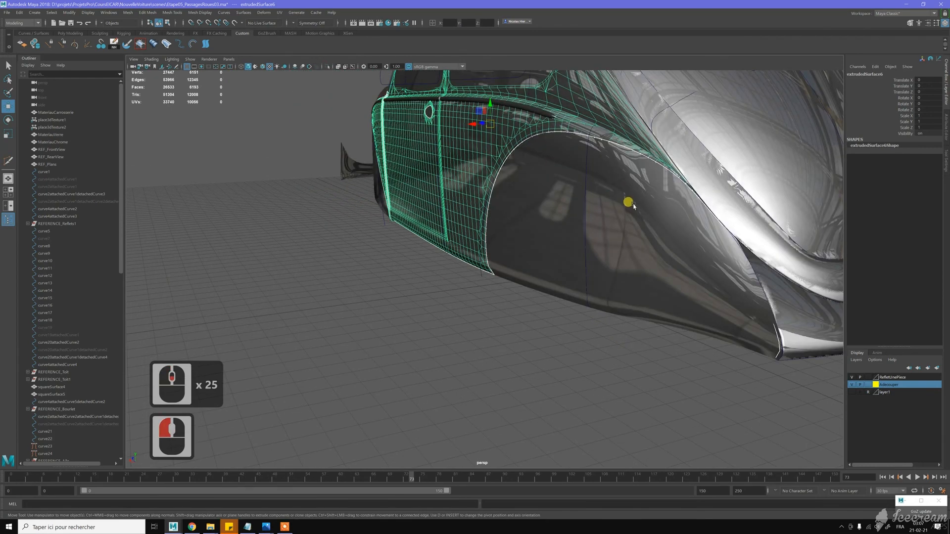
left_click(634, 206)
scroll(482, 230, "up", 9)
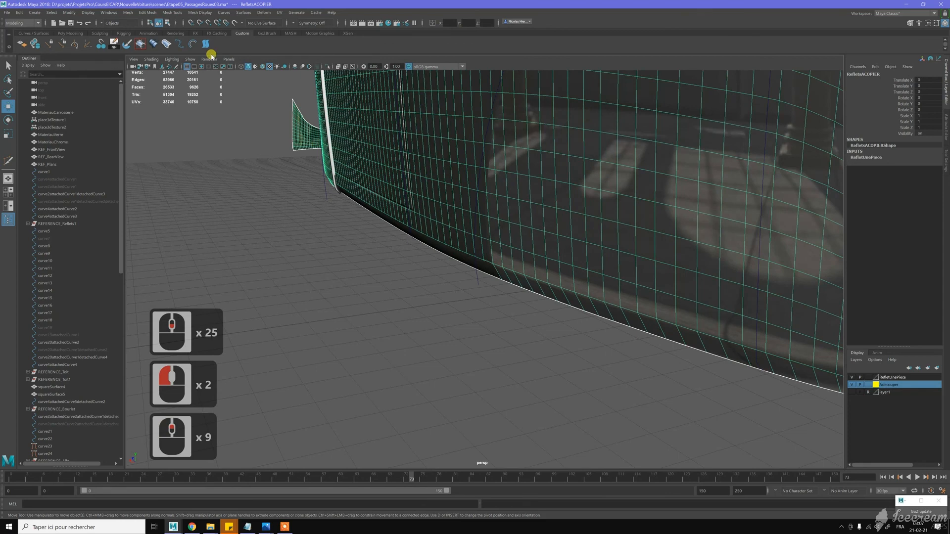
left_click(234, 23)
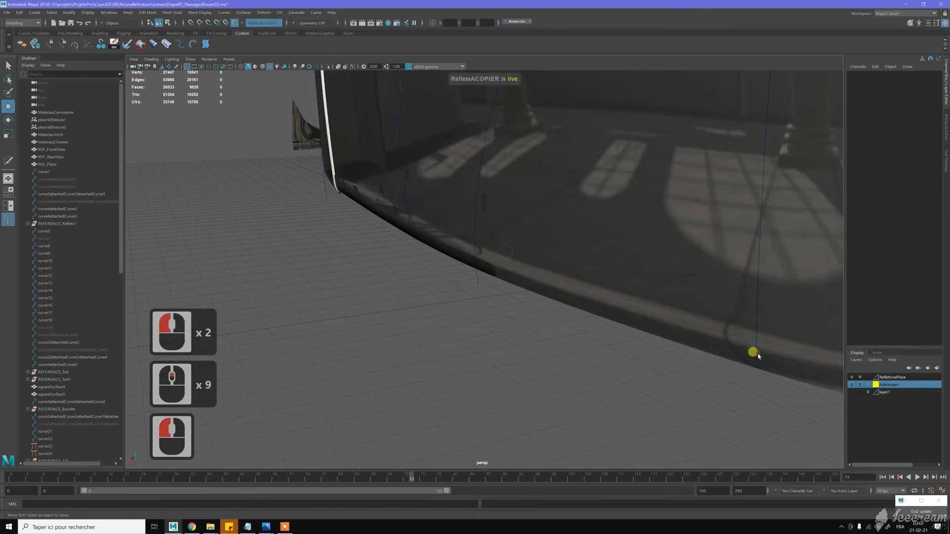
left_click(850, 376)
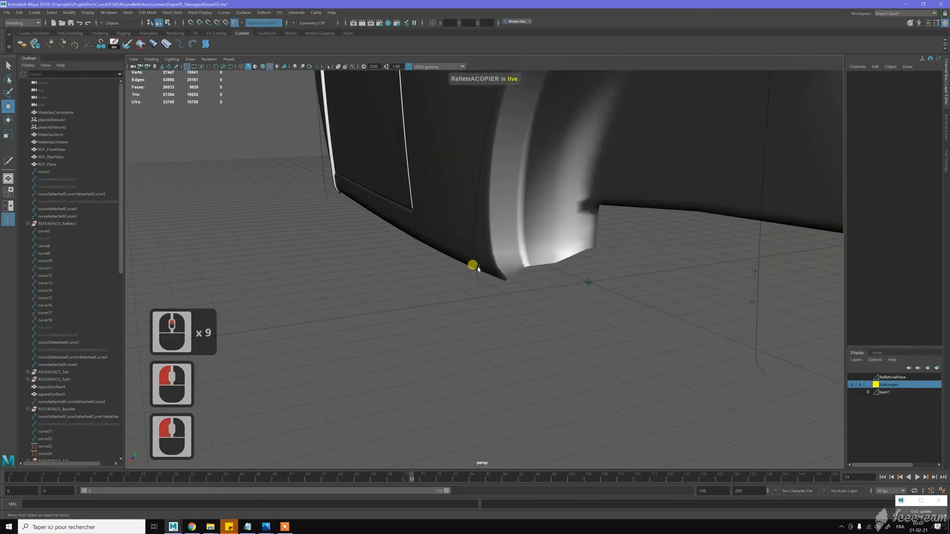
- Try to move the short edge above the bottom border at the body corner along the live surface, and undo it
scroll(482, 267, "up", 13)
scroll(519, 280, "up", 5)
key("w")
left_click(528, 281)
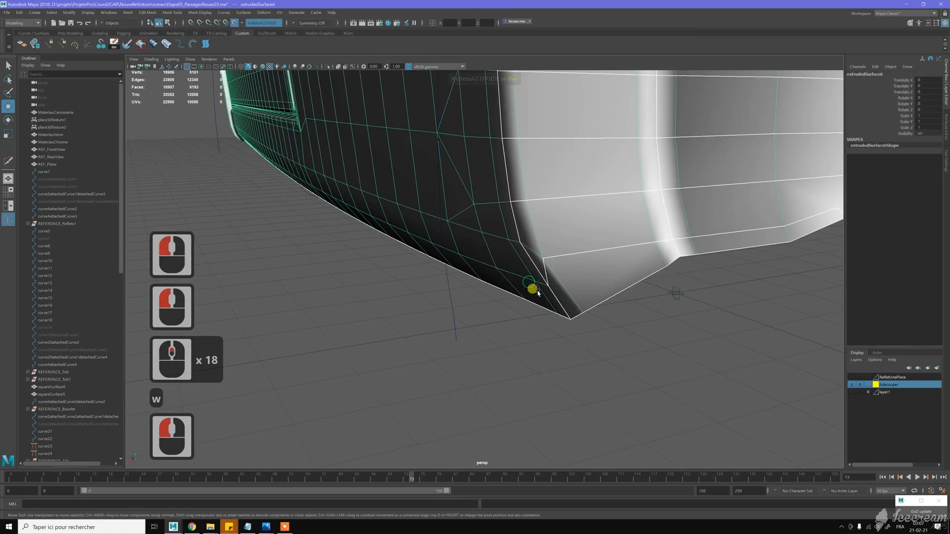
right_click_drag(540, 275, 536, 267)
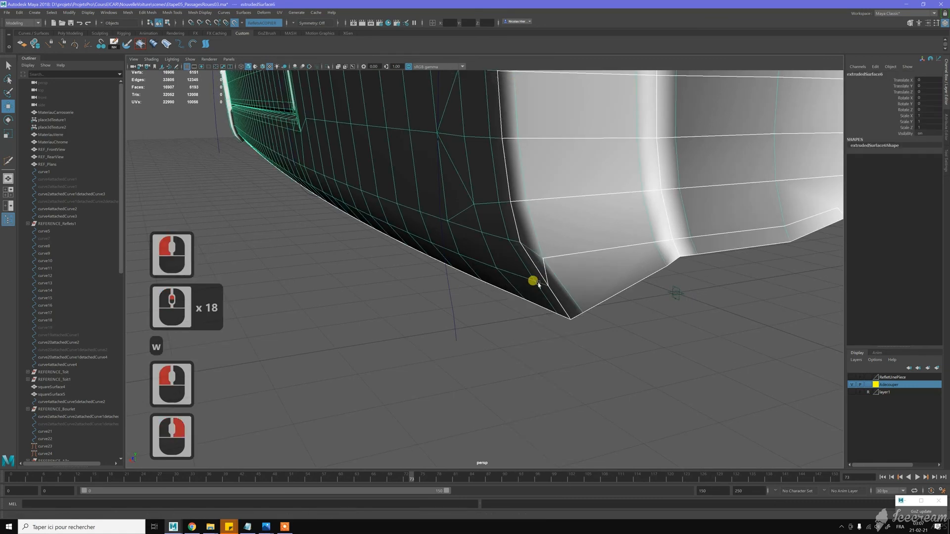
left_click(524, 296)
left_click_drag(525, 287, 523, 286)
key("z")
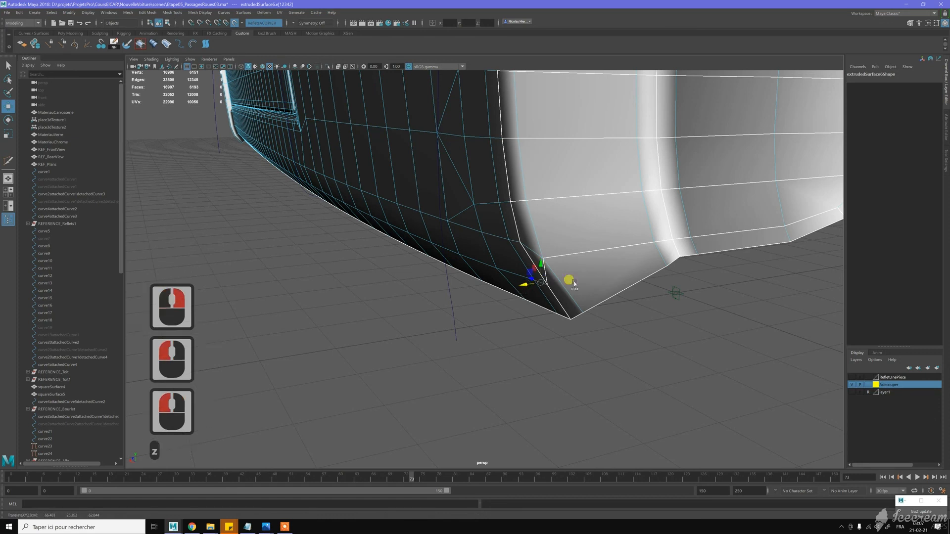
- Nudge the bottom strip vertex just before the body corner along the live surface
right_click_drag(503, 259, 483, 259)
left_click(496, 268)
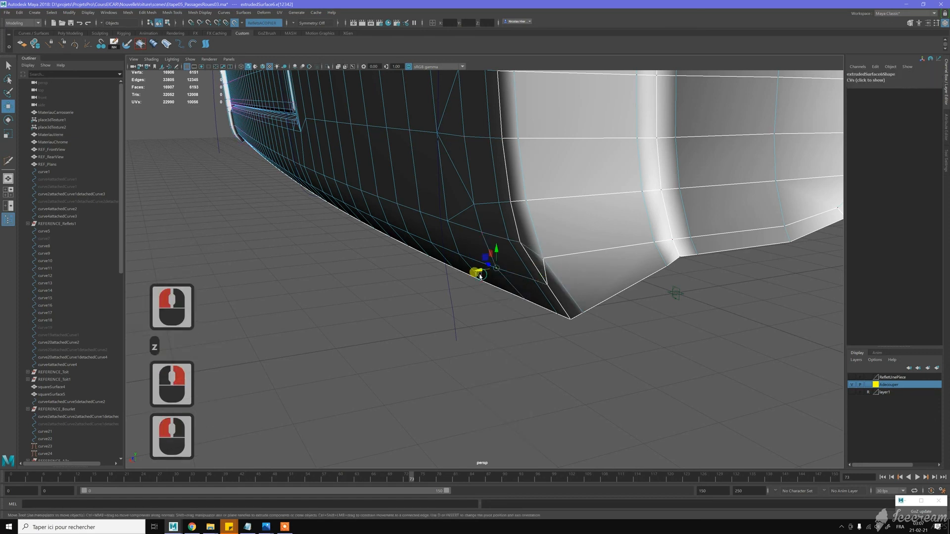
left_click_drag(479, 274, 475, 271)
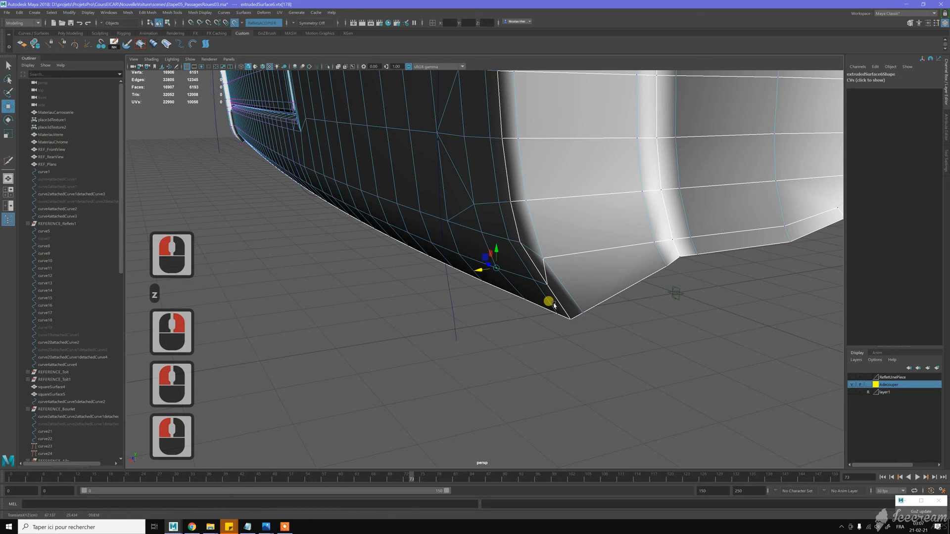
- Try to move the last bottom border edge at the corner along the live surface, undo it, and view the corner from underneath
right_click_drag(556, 303, 560, 283)
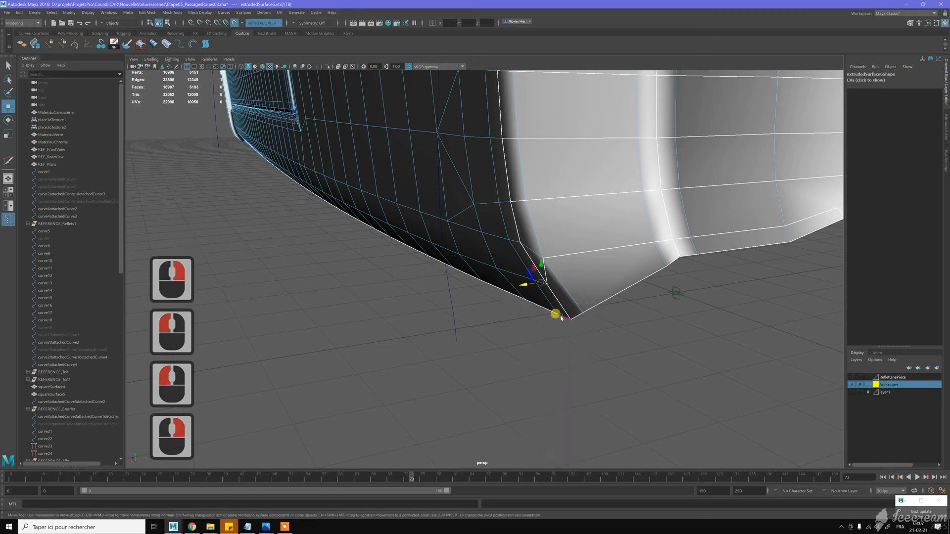
left_click(560, 316)
left_click_drag(546, 319, 592, 293)
key("ctrl+z")
middle_click_drag(592, 293, 590, 293, "alt")
left_click_drag(607, 285, 626, 227, "alt")
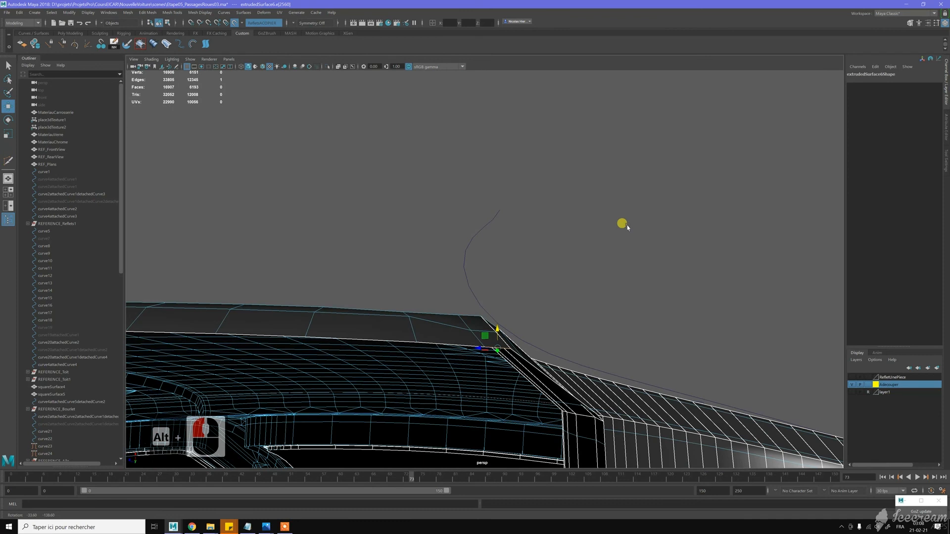
- Disable the live surface, undo a trial move of the short corner edge, and set the Move tool's transform constraint to Off
left_click(234, 23)
left_click_drag(477, 329, 487, 287)
key("z")
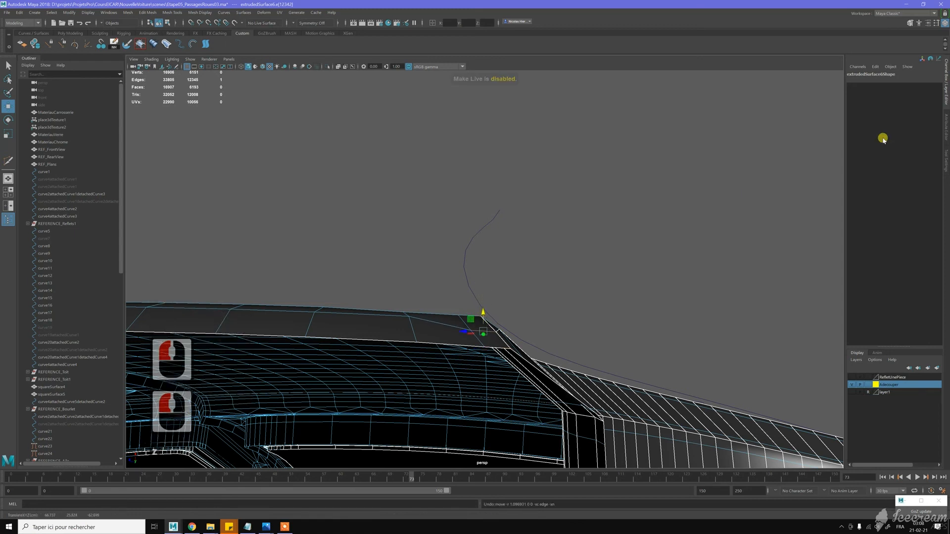
left_click(945, 148)
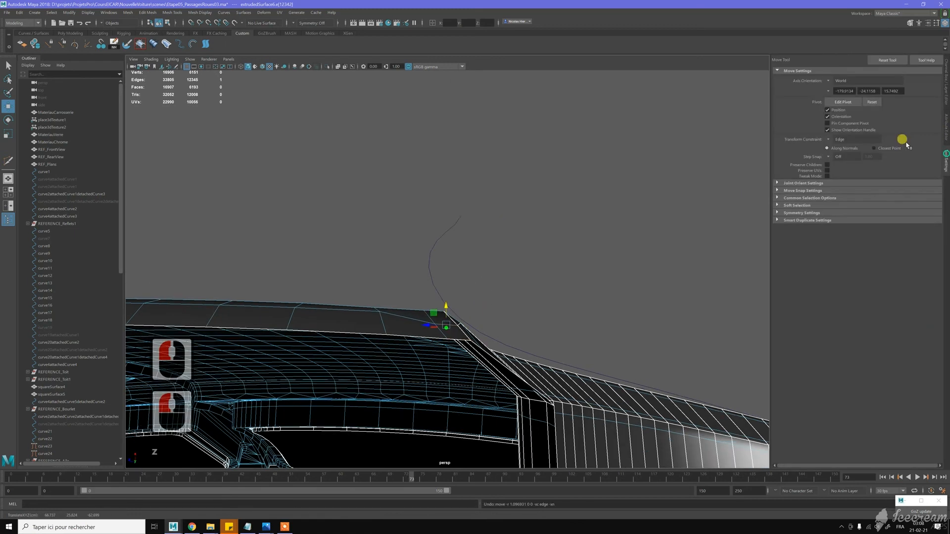
left_click(831, 140)
left_click(840, 142)
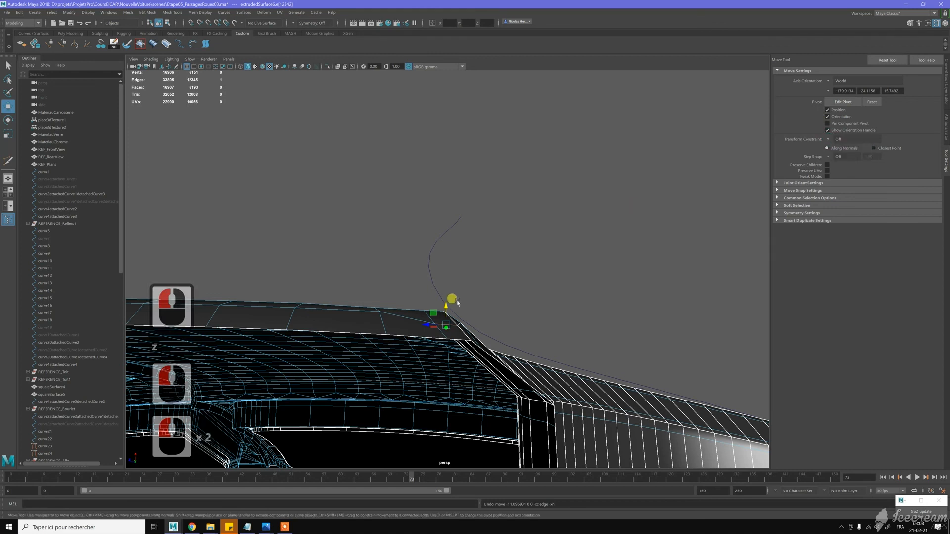
- Move the short edge at the body's bottom corner, and fine-tune the position of the corner vertex with the Move tool
left_click_drag(448, 304, 517, 302)
key("w")
right_click_drag(488, 301, 474, 298)
left_click(478, 300)
left_click_drag(515, 277, 520, 271, "alt")
left_click_drag(470, 294, 496, 289)
left_click_drag(511, 311, 337, 263, "alt")
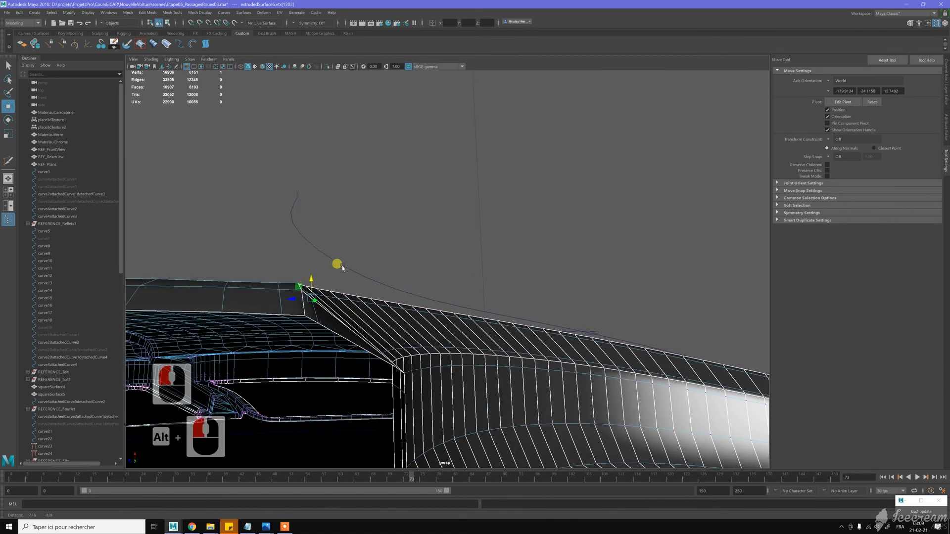
middle_click_drag(336, 262, 315, 274, "alt")
left_click_drag(302, 277, 304, 278)
left_click_drag(415, 264, 385, 277, "alt")
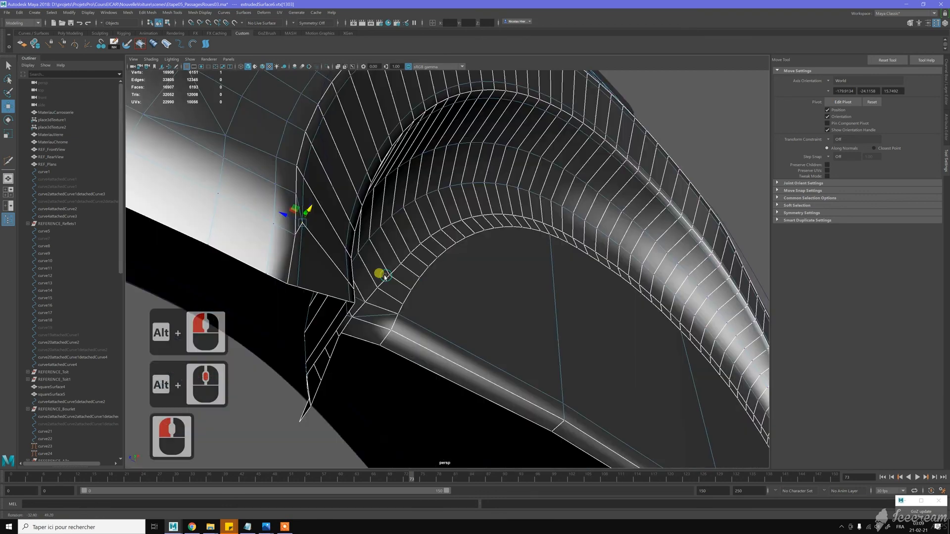
- Return the body mesh from vertex editing to object mode at the wheel-arch corner and clear the selection
right_click_drag(385, 277, 354, 225, "alt")
left_click_drag(354, 226, 326, 248, "alt")
key("w")
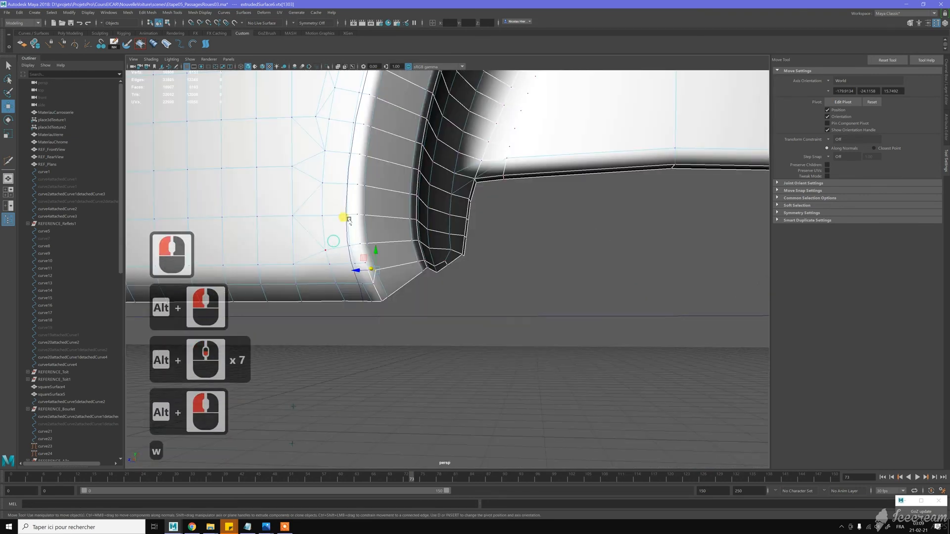
right_click_drag(375, 209, 502, 297)
left_click(484, 331)
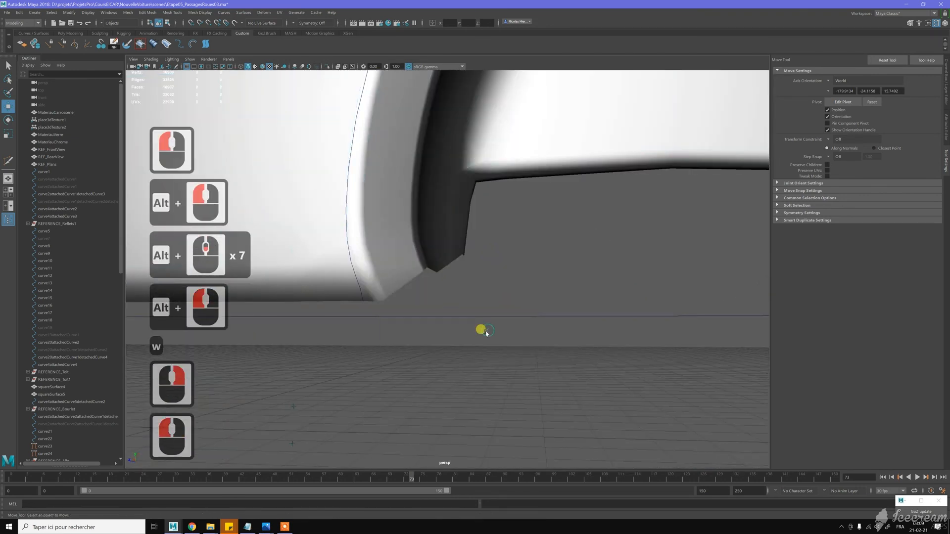
- Examine the shading of the rear wheel arch seam and the whole car body from the side and rear
scroll(486, 333, "down", 12)
scroll(485, 332, "down", 4)
left_click_drag(513, 257, 491, 306, "alt")
middle_click_drag(491, 305, 510, 291, "alt")
right_click_drag(511, 291, 479, 245, "alt")
left_click_drag(478, 245, 406, 274, "alt")
middle_click_drag(406, 274, 572, 282, "alt")
mouse_move(577, 277)
left_mouse_down("alt")
mouse_move(552, 279)
mouse_move(568, 269)
mouse_move(590, 279)
mouse_move(562, 275)
left_mouse_up("alt")
right_click_drag(562, 275, 600, 254, "alt")
middle_click_drag(600, 255, 489, 265, "alt")
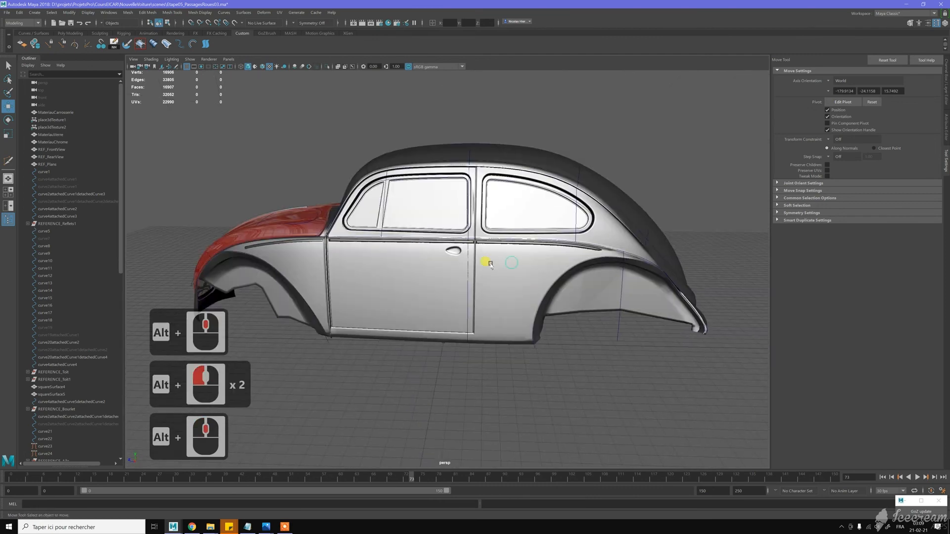
left_click_drag(600, 223, 572, 212, "alt")
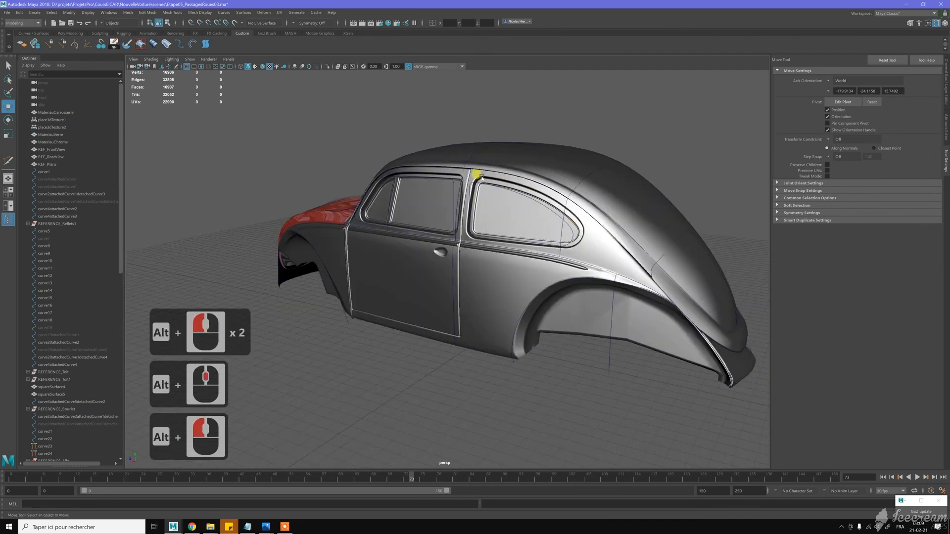